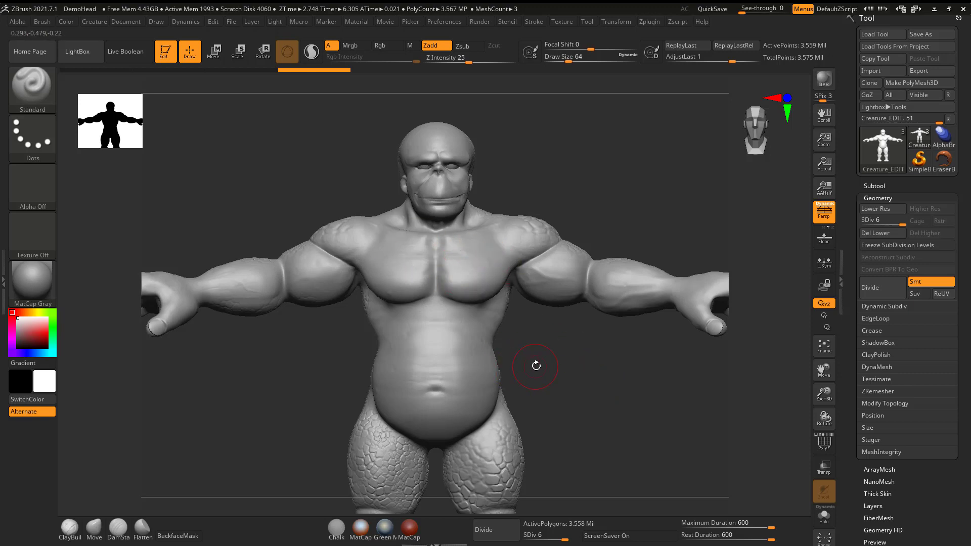
- Set the creature to subdivision level 1 and export it to the ZBrush folder as the OBJ file OBJ_L1
left_click_drag(536, 366, 546, 373)
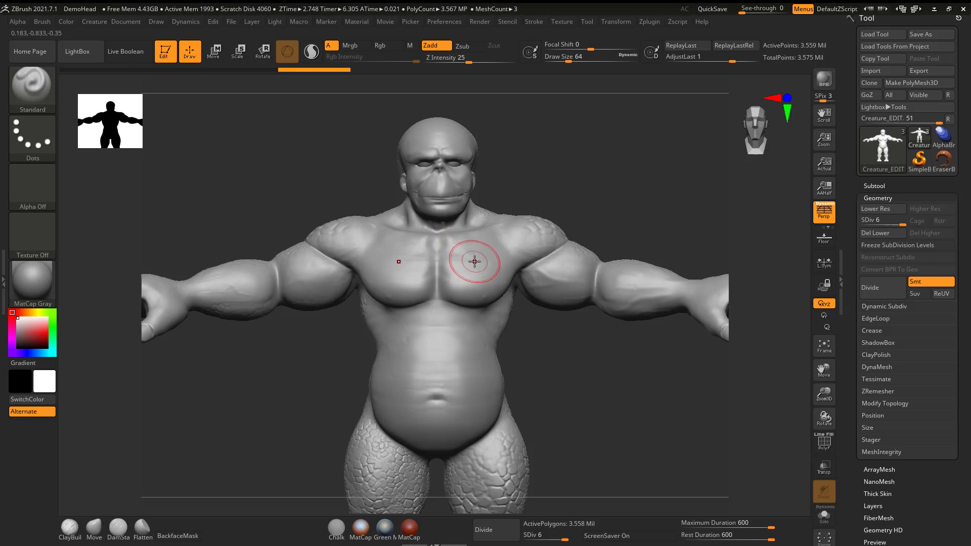
left_click(865, 223)
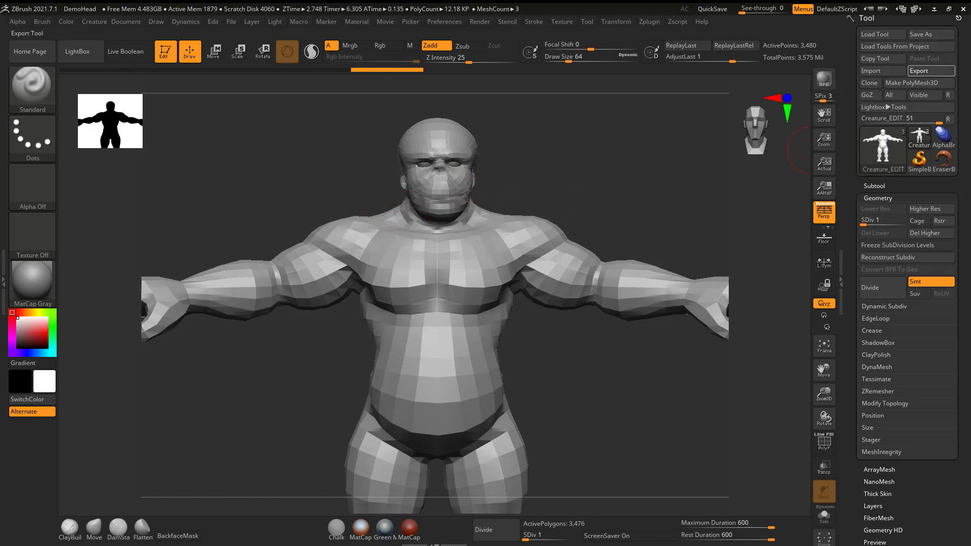
left_click(931, 71)
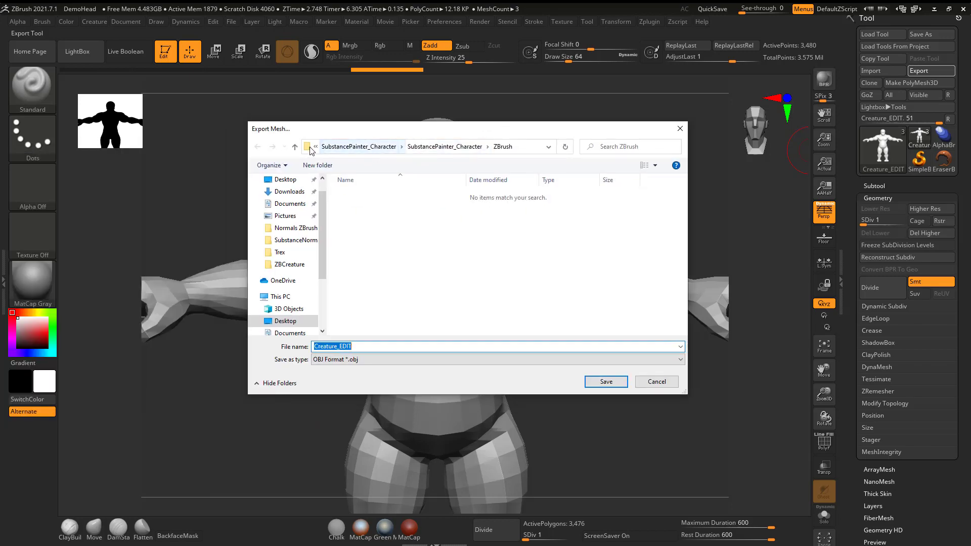
left_click(316, 147)
mouse_move(461, 138)
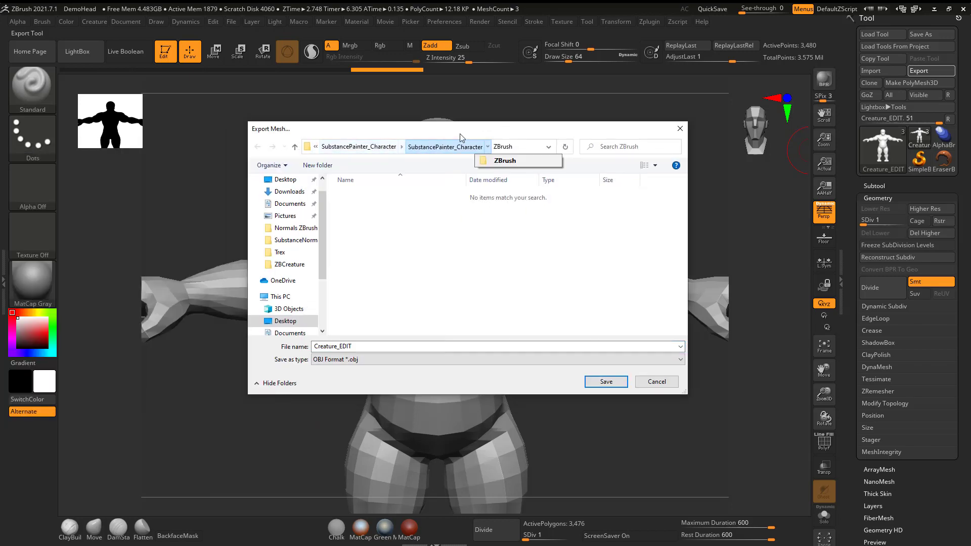
left_click(489, 190)
double_click(362, 349)
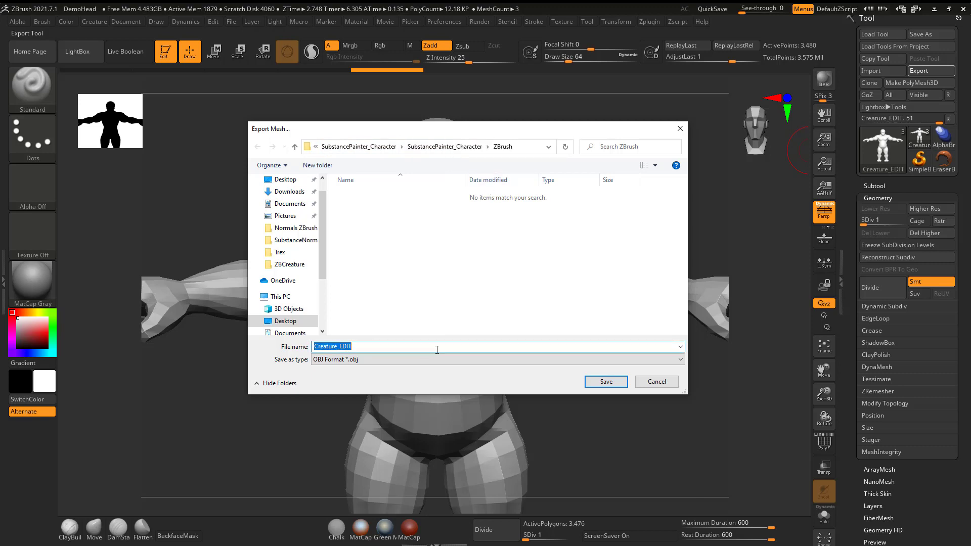
type("OBJ_L1")
left_click(606, 382)
- Set the creature to subdivision level 6 and export it as the OBJ file OBJ_L6
left_click_drag(878, 223, 902, 221)
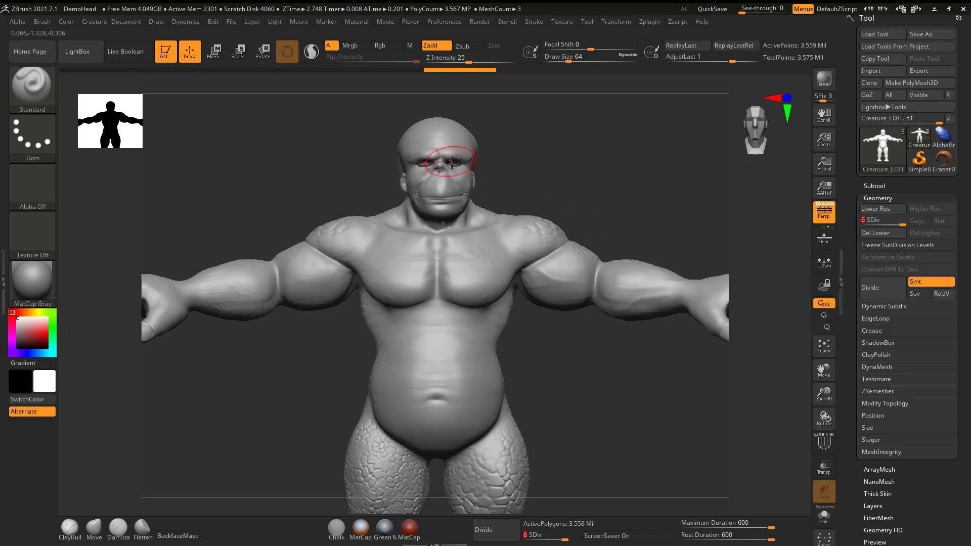
left_click(922, 70)
left_click(357, 195)
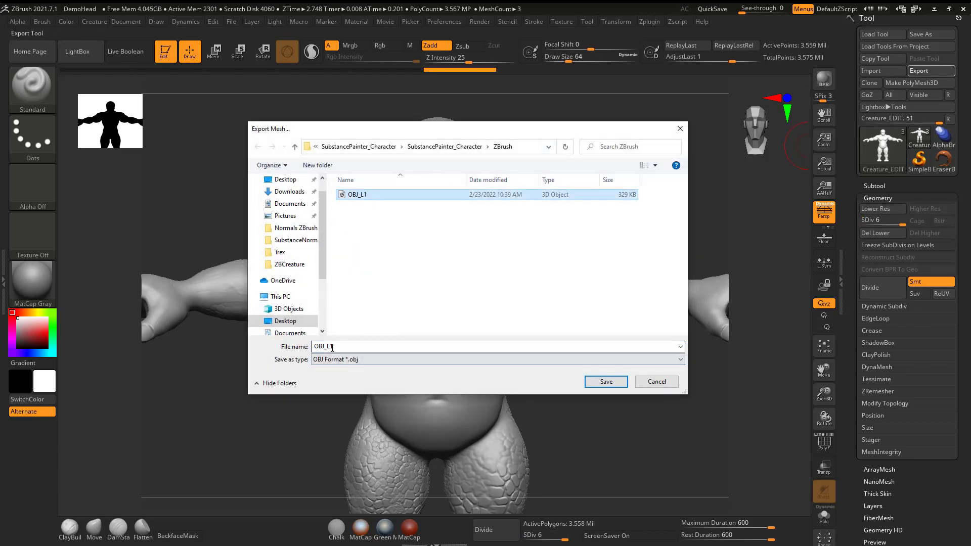
left_click(332, 346)
type("6")
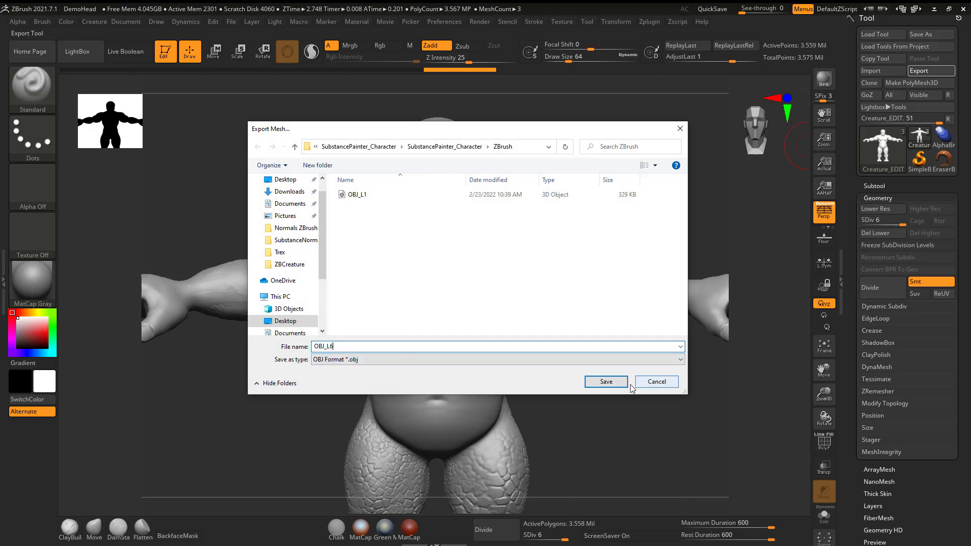
left_click(612, 382)
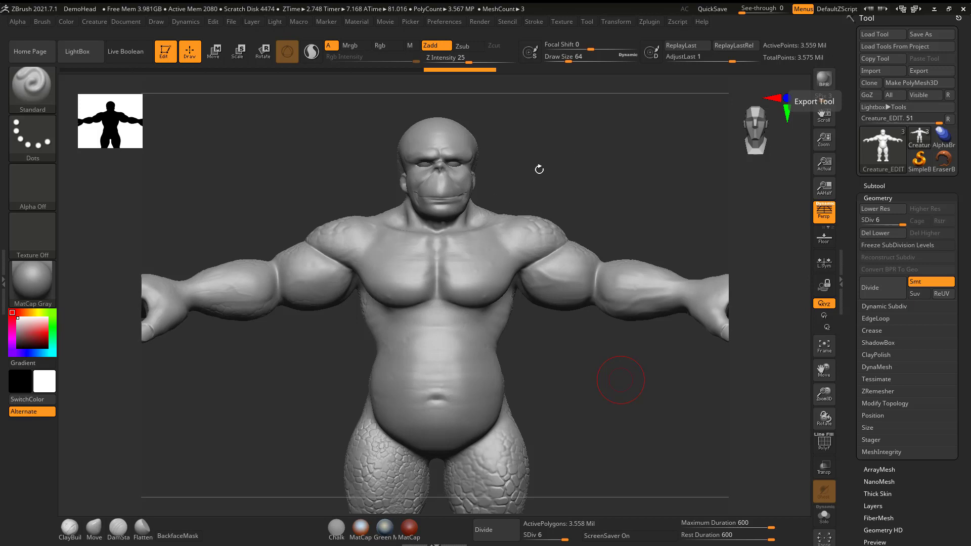
- Examine the subtool list by selecting each eye sphere in turn and returning to Creature_EDIT
left_click_drag(551, 163, 544, 168)
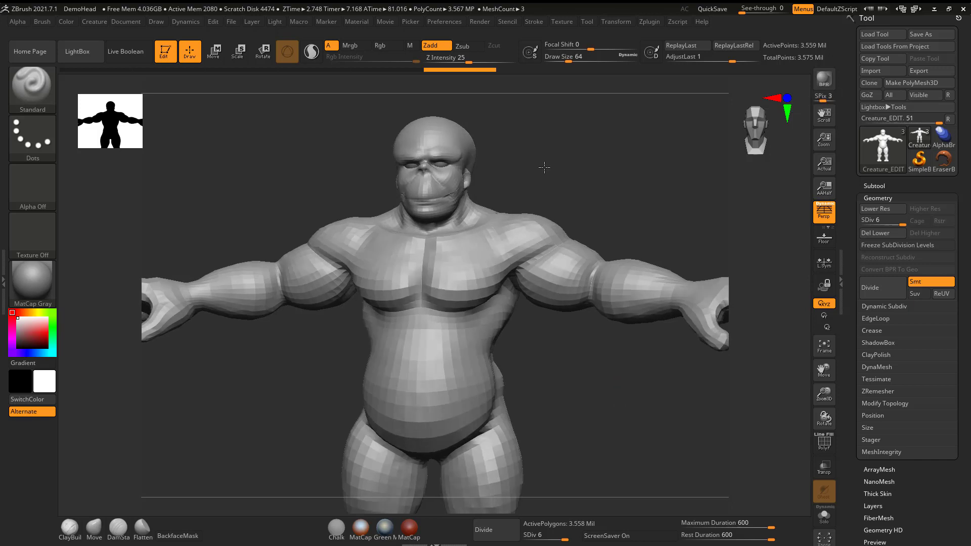
left_click(874, 186)
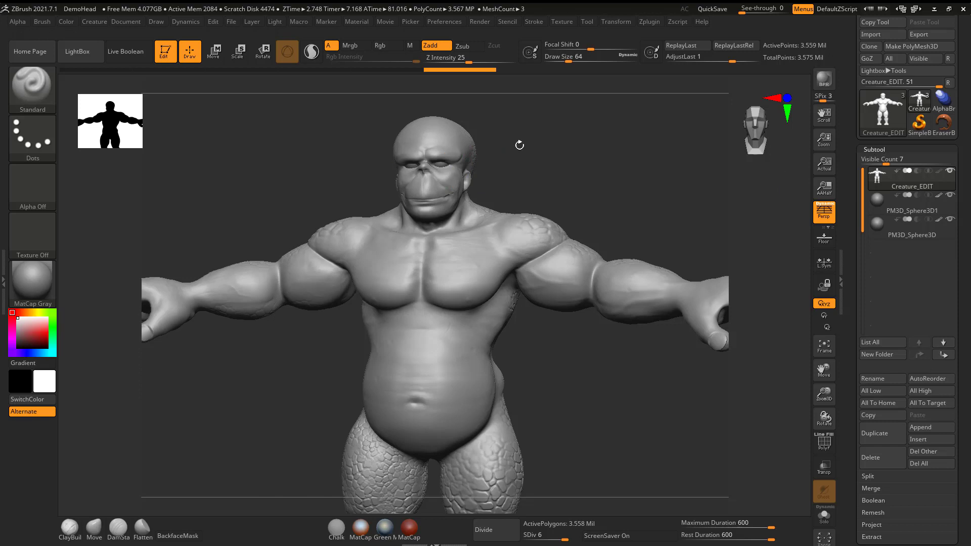
left_click(948, 210)
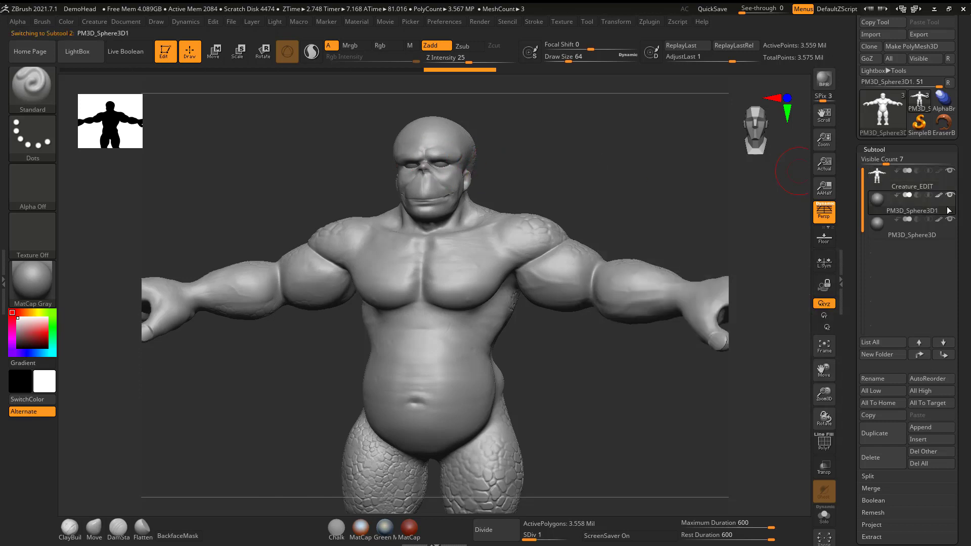
left_click(911, 222)
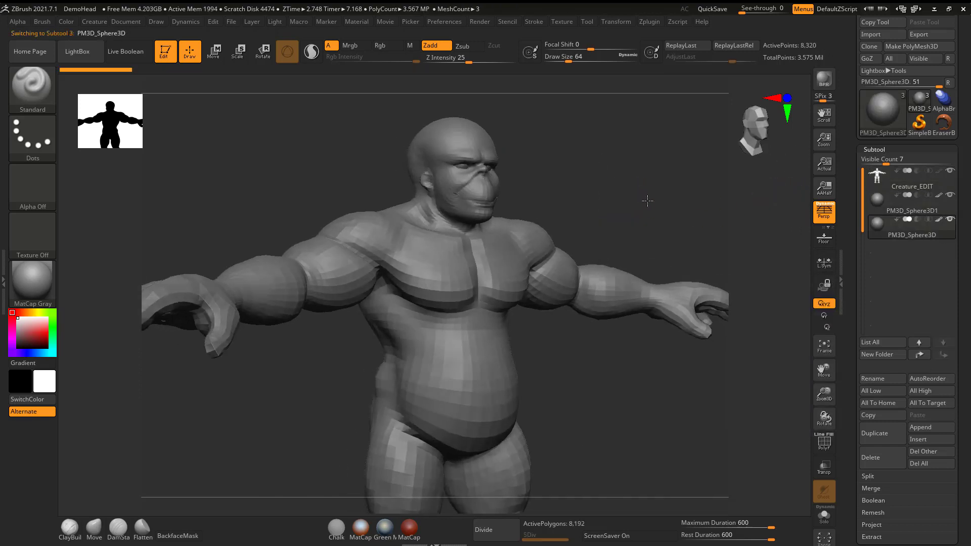
left_click_drag(647, 201, 622, 190)
left_click(927, 185)
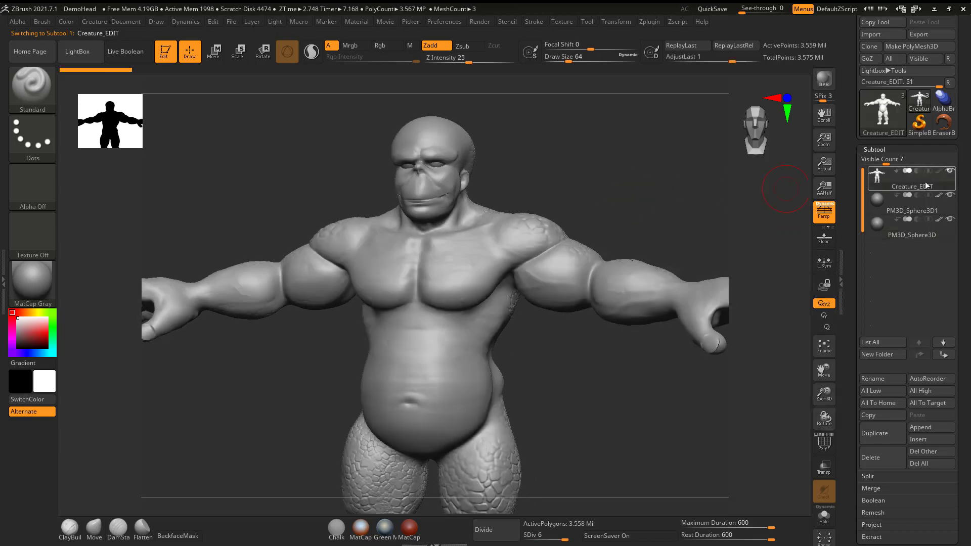
- Compare the subdivision levels of the eye spheres PM3D_Sphere3D1 and PM3D_Sphere3D
left_click(903, 213)
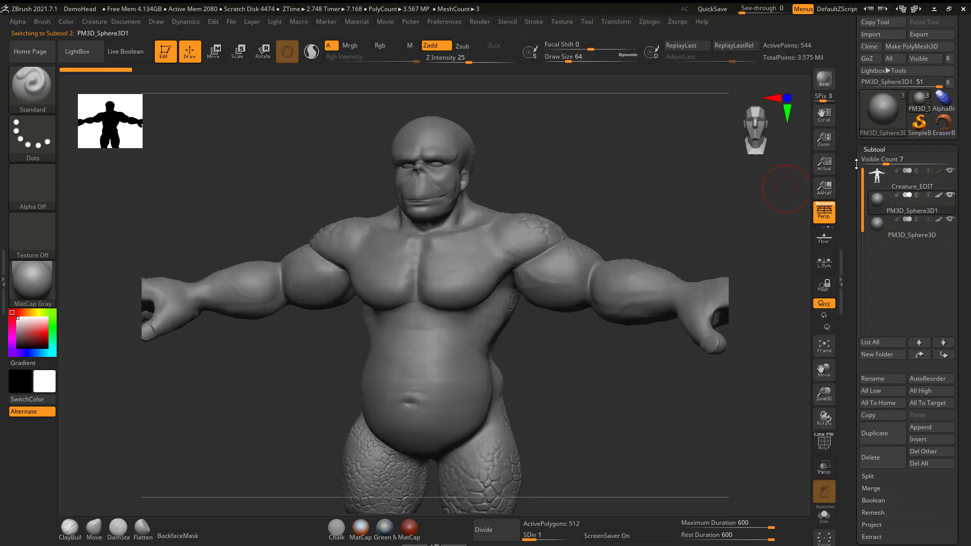
left_click(874, 150)
left_click(878, 162)
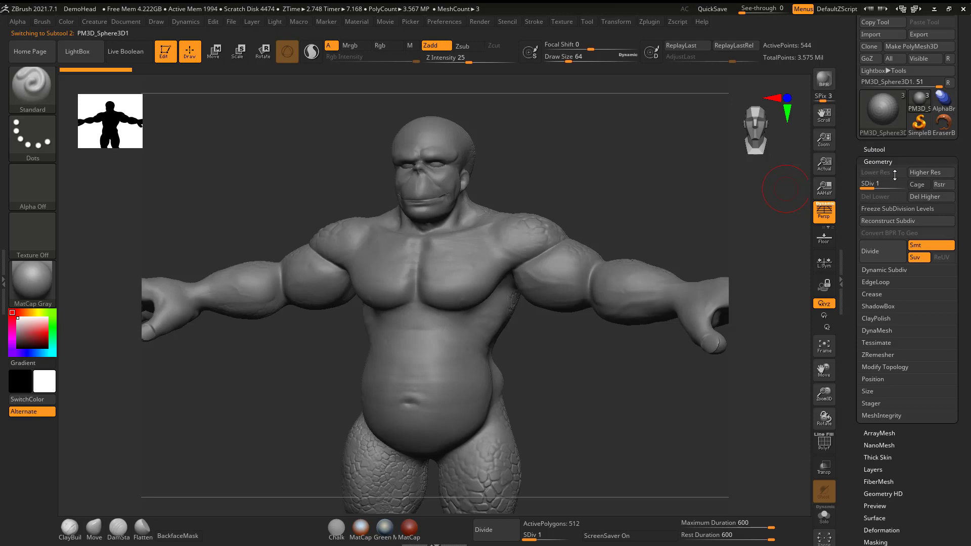
left_click(875, 150)
left_click(918, 226)
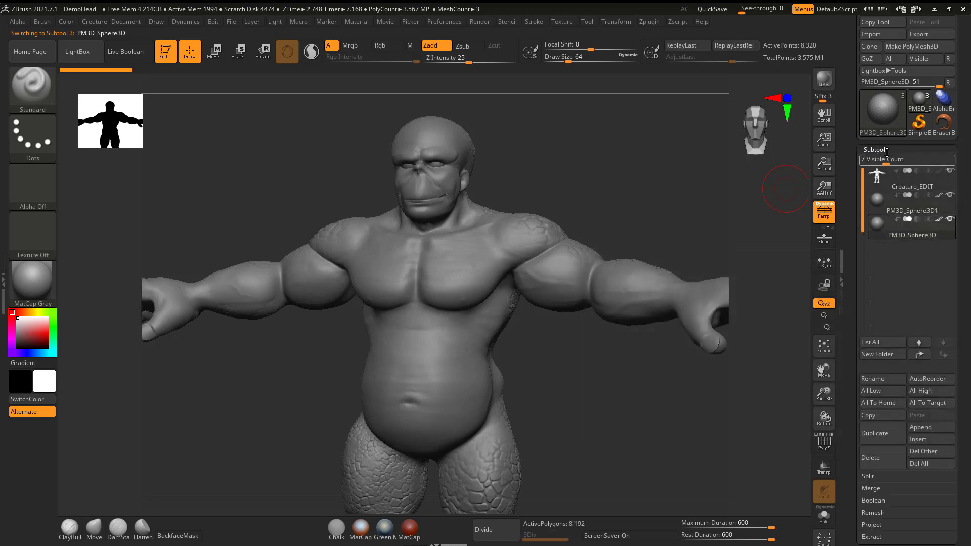
left_click(886, 150)
left_click(878, 162)
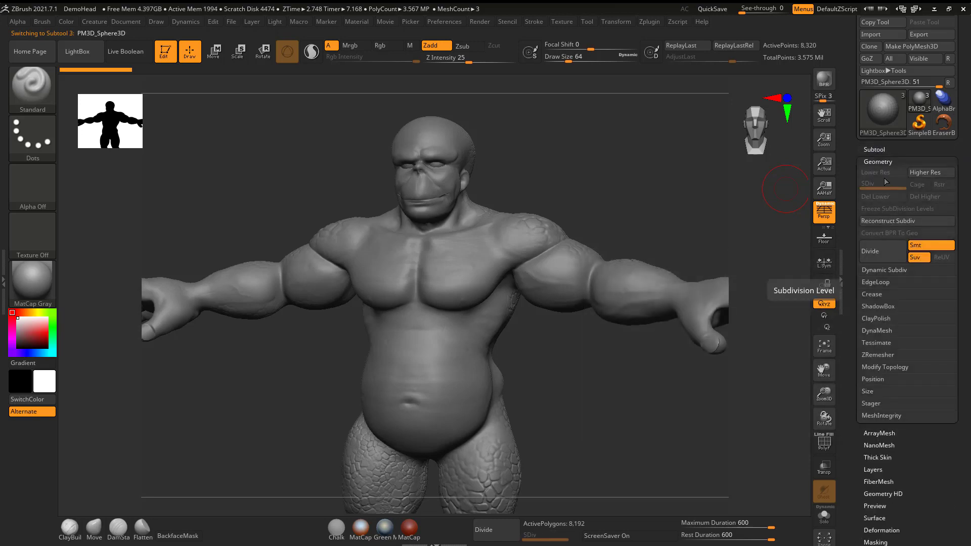
left_click(878, 162)
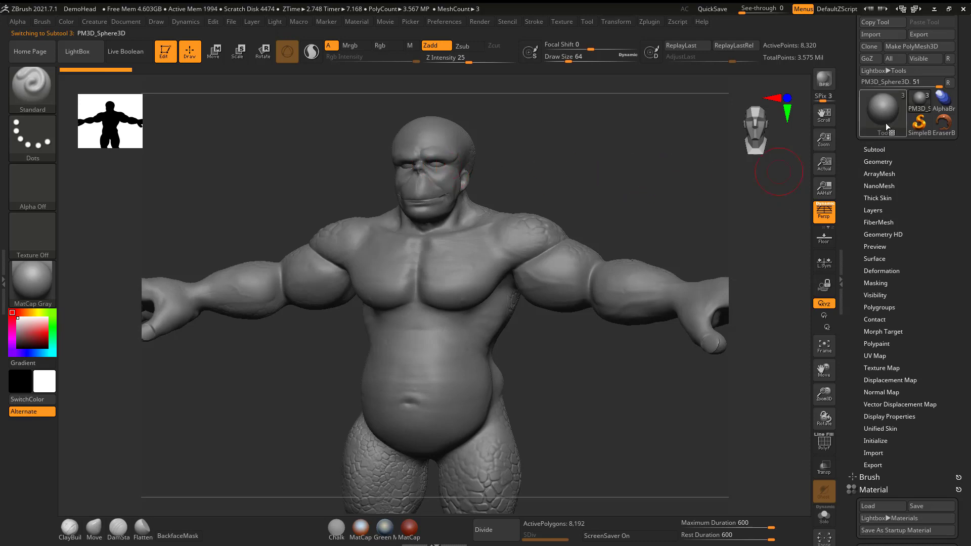
mouse_move(885, 123)
left_click(881, 161)
left_click(875, 149)
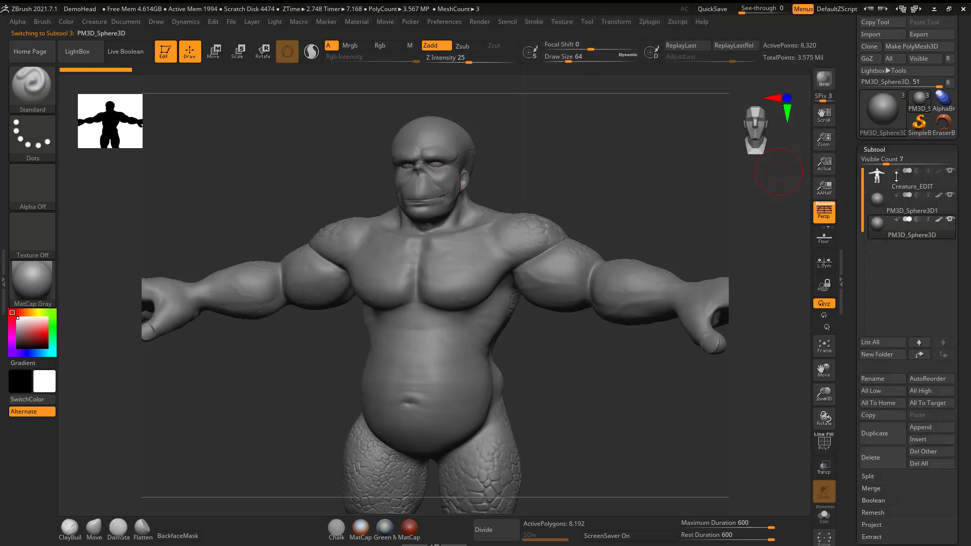
- Compare the eye spheres' polygon counts, then replace PM3D_Sphere3D by deleting it and duplicating PM3D_Sphere3D1
left_click(921, 207)
mouse_move(885, 122)
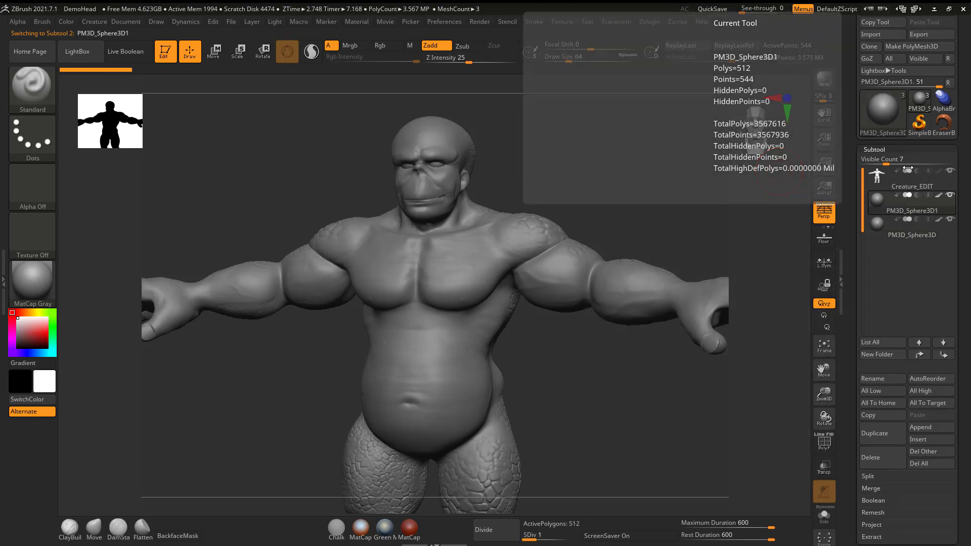
left_click(944, 232)
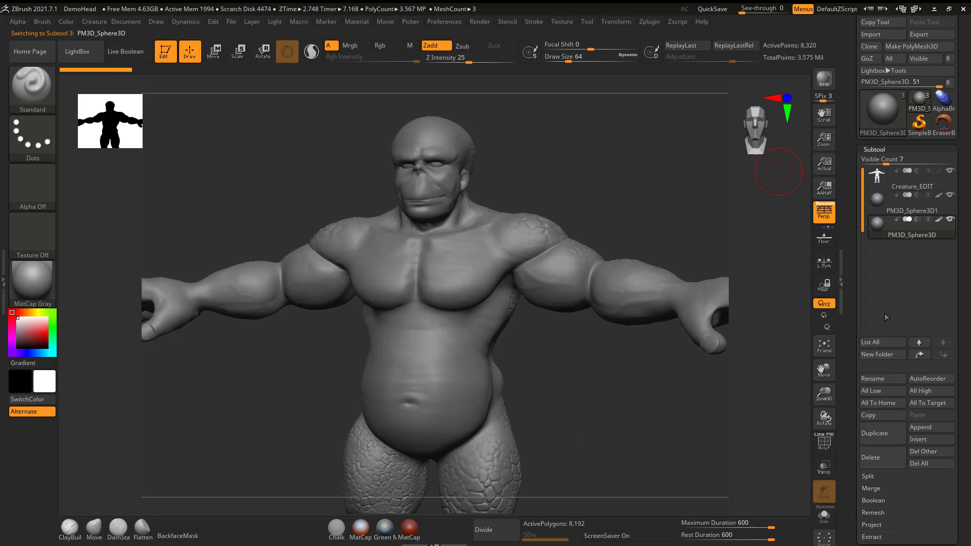
left_click(871, 457)
left_click(790, 481)
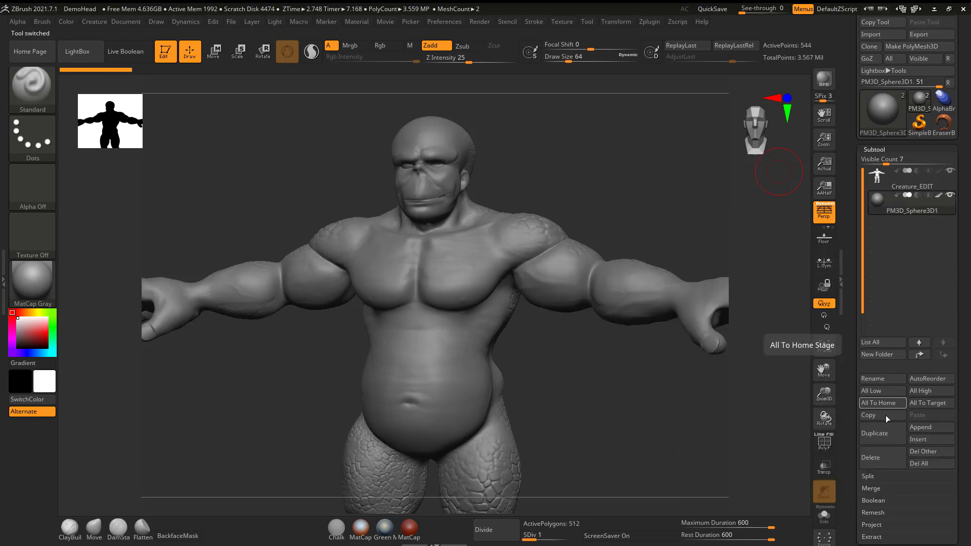
left_click(882, 436)
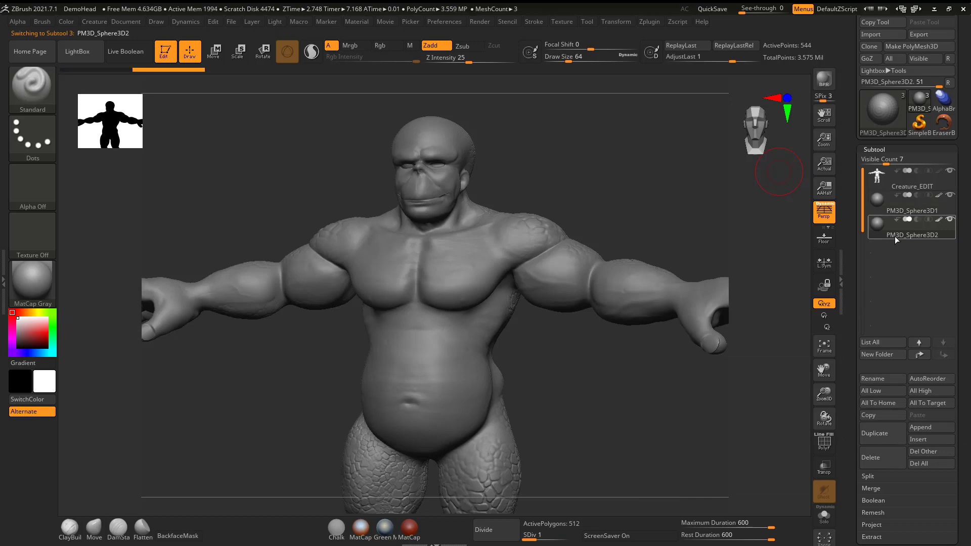
- Try to mirror the duplicated eye sphere with the Mirror deformation
scroll(856, 303, "down", 8)
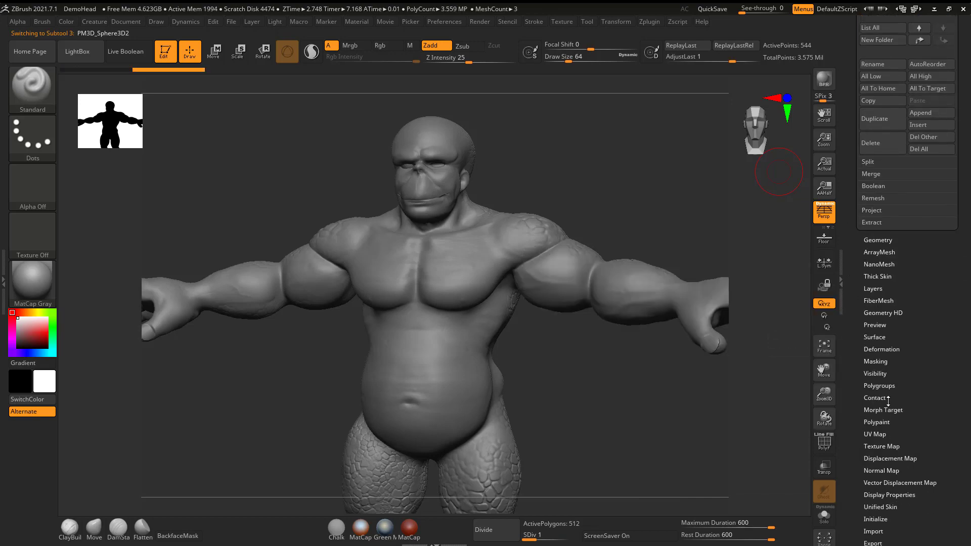
left_click_drag(853, 419, 854, 393)
left_click(878, 315)
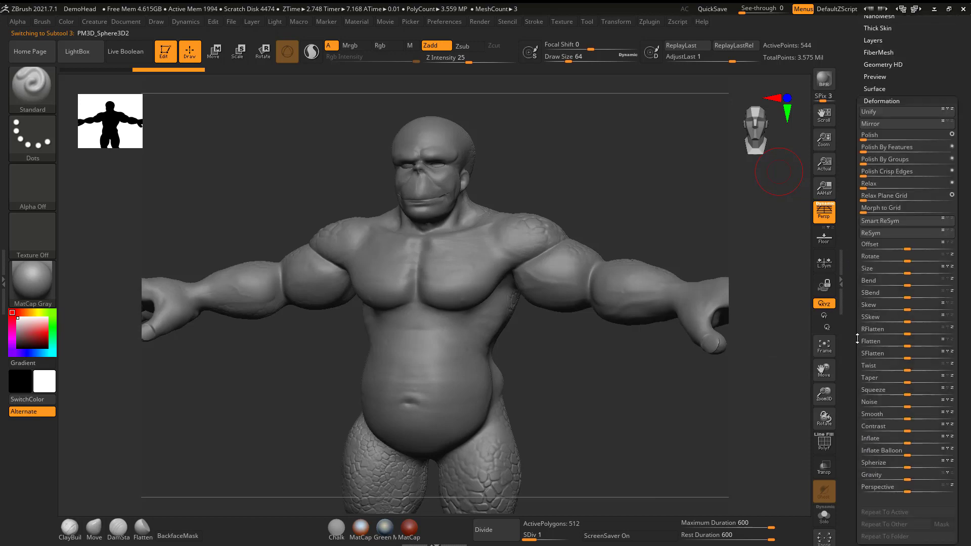
left_click_drag(857, 338, 860, 389)
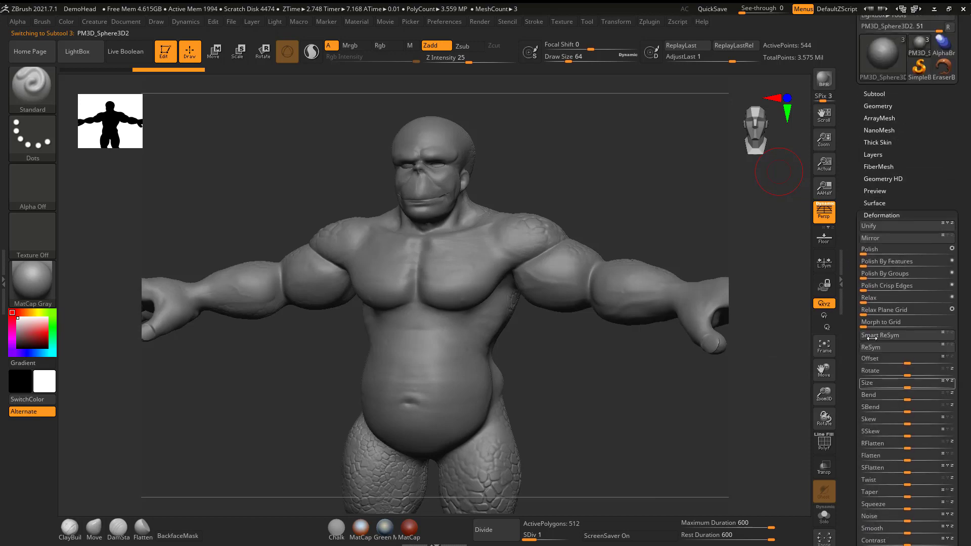
left_click(923, 238)
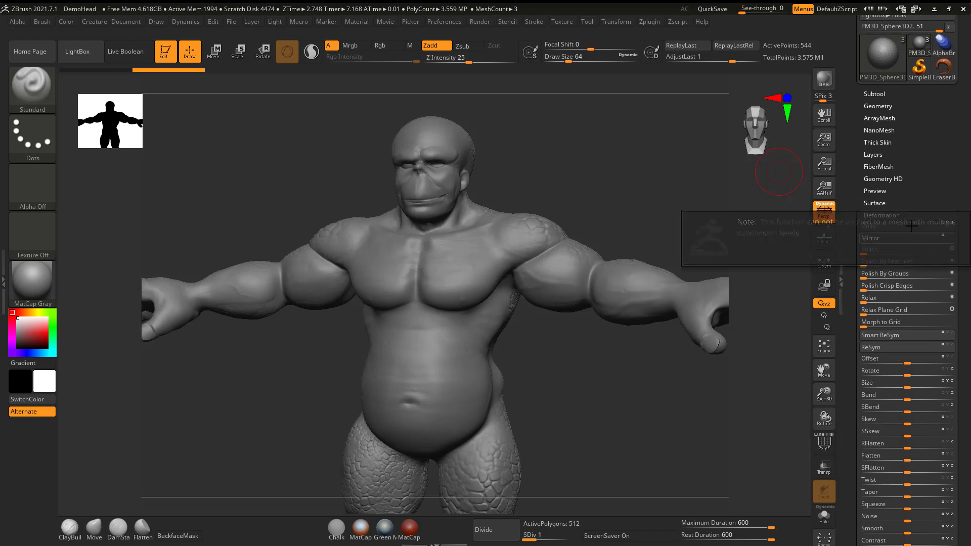
- Delete the higher subdivision levels of the duplicated eye sphere
left_click(880, 107)
left_click_drag(853, 110, 855, 258)
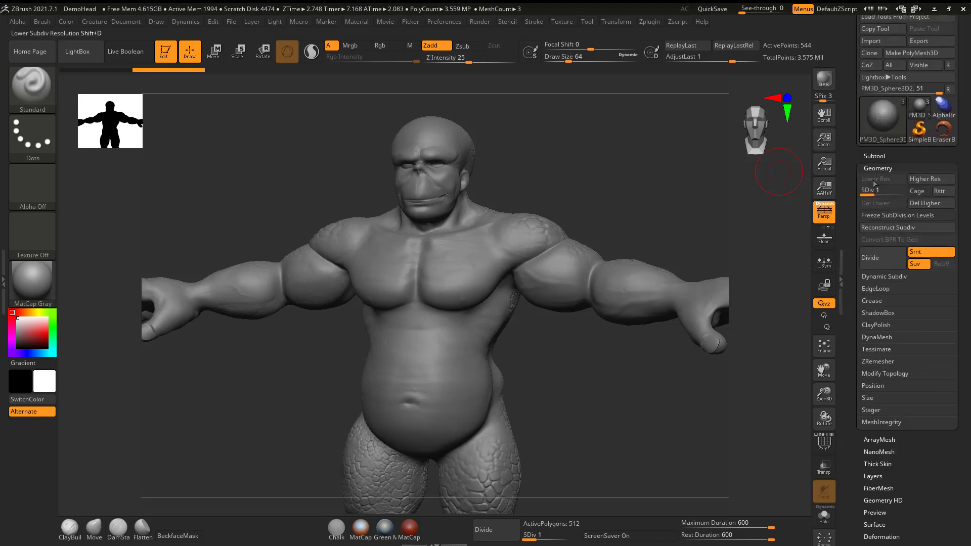
left_click(922, 204)
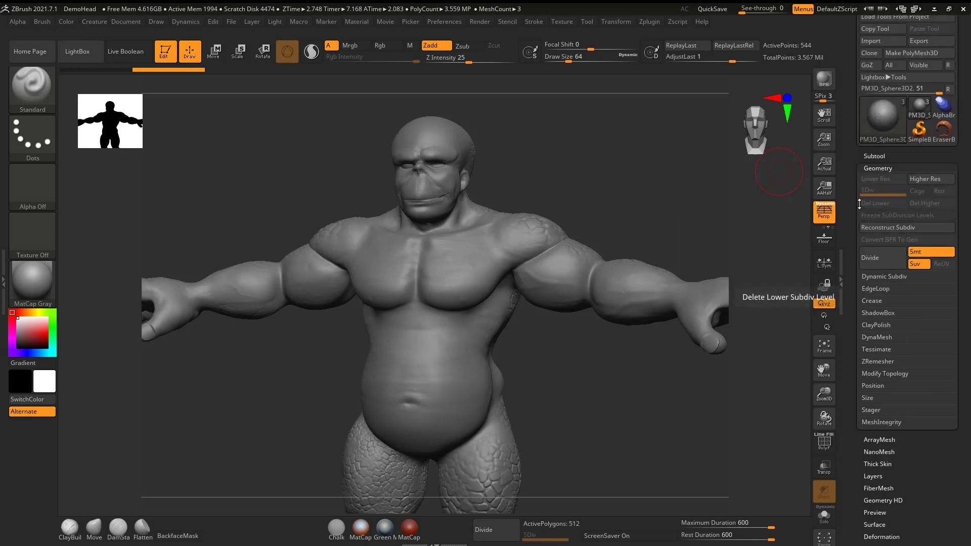
- Mirror the duplicated eye sphere to the other side of the head and check it on the creature
scroll(887, 362, "down", 8)
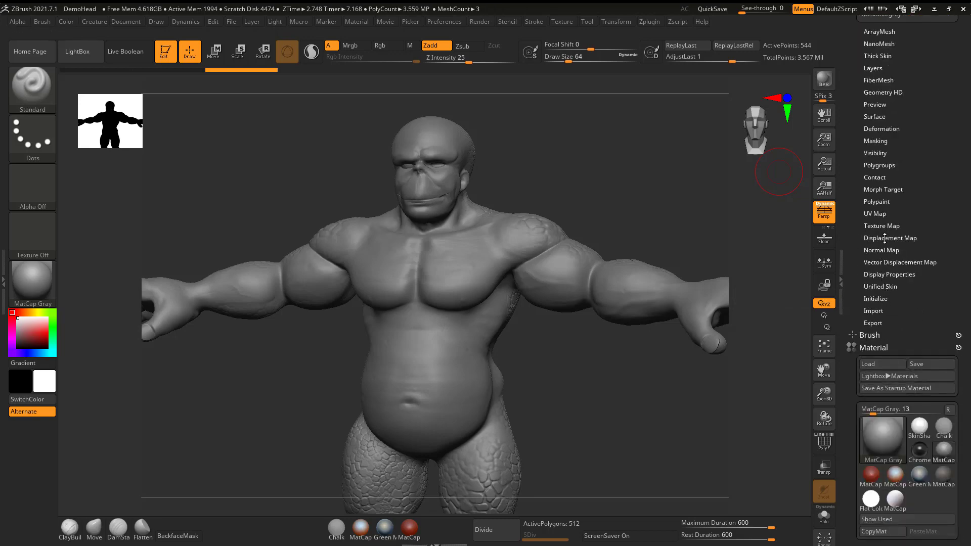
left_click(881, 129)
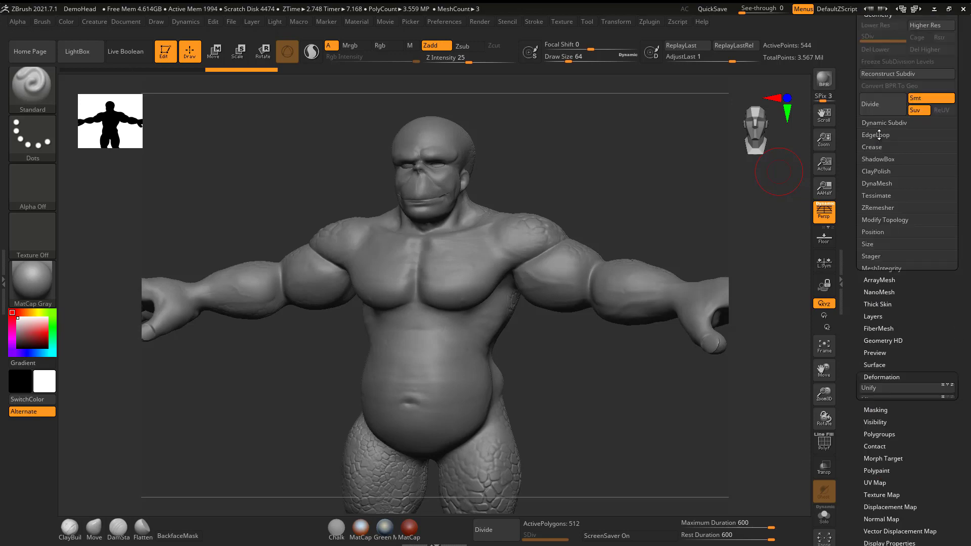
left_click_drag(857, 203, 858, 224)
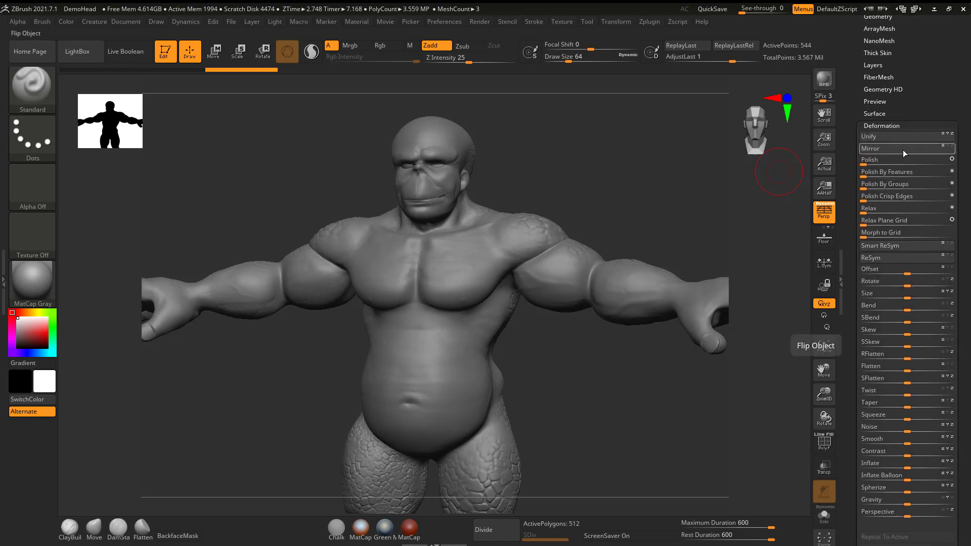
left_click(903, 150)
mouse_move(529, 163)
left_mouse_down()
mouse_move(579, 158)
mouse_move(569, 254)
mouse_move(560, 171)
mouse_move(550, 281)
left_mouse_up()
left_click_drag(628, 249, 628, 270)
left_click_drag(629, 270, 581, 169, "alt")
left_click_drag(593, 236, 587, 229, "alt")
- Export the PM3D_Sphere3D1 eye sphere as an OBJ file named Eye1 into the project's ZBrush folder
scroll(876, 198, "up", 5)
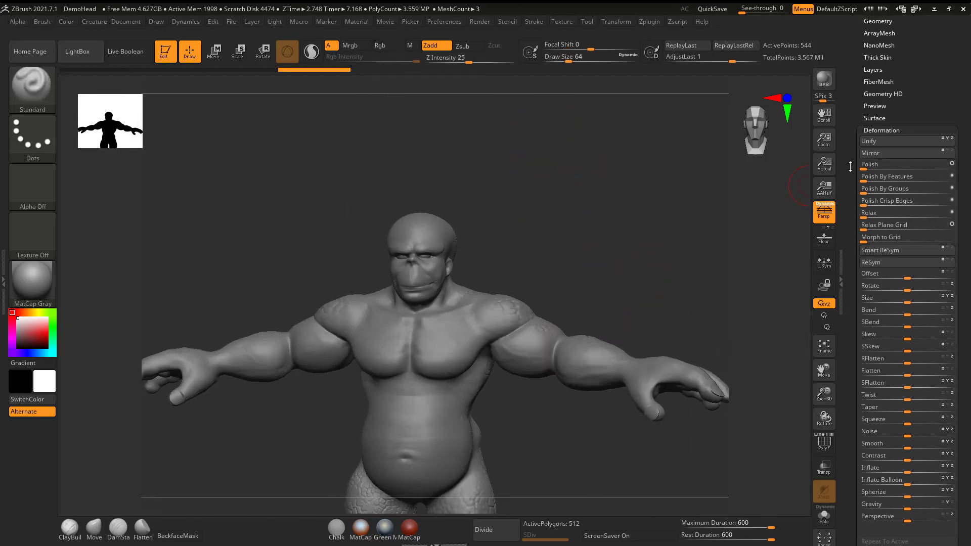
left_click(875, 189)
scroll(885, 167, "down", 3)
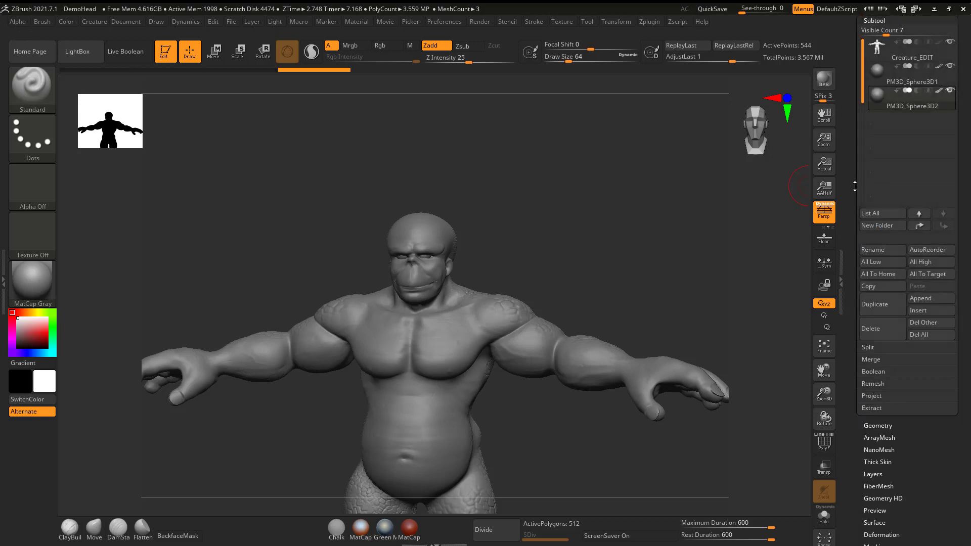
left_click(929, 158)
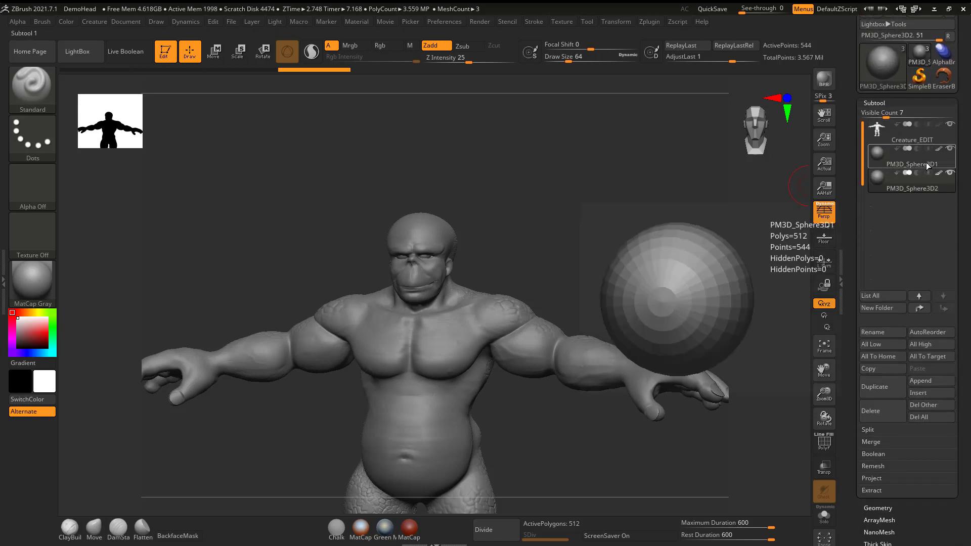
scroll(920, 101, "up", 3)
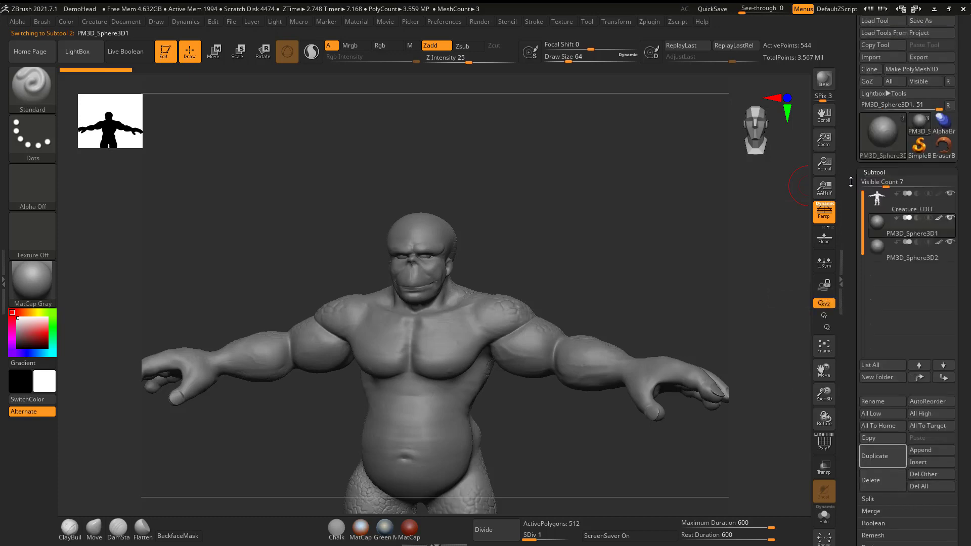
left_click(920, 75)
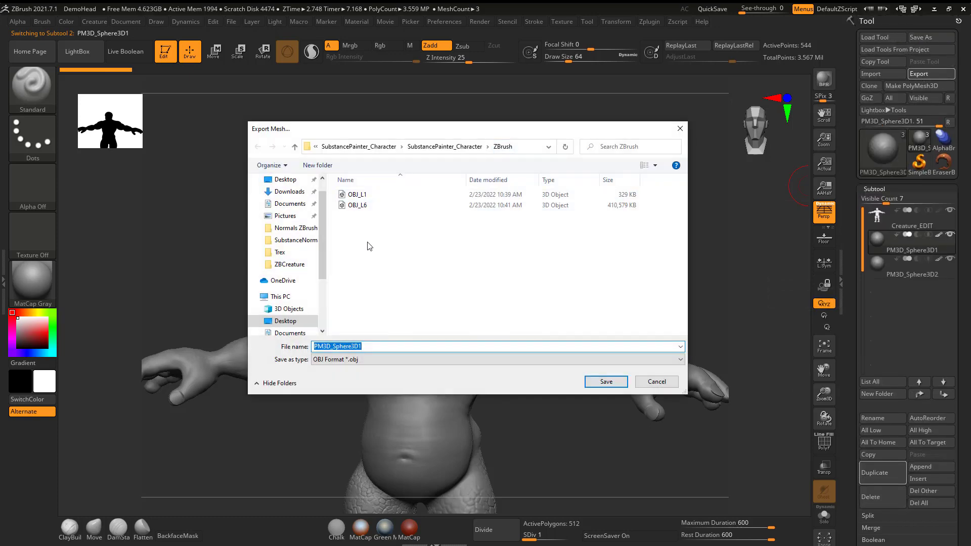
type("Eye1")
left_click(610, 387)
- Export the PM3D_Sphere3D2 eye sphere as an OBJ file named Eye2 into the same folder
left_click(923, 272)
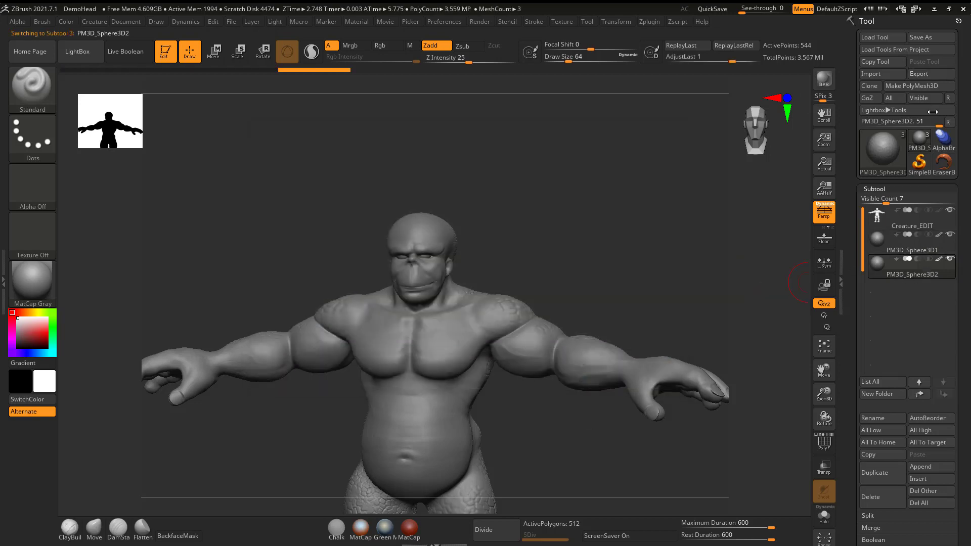
left_click(931, 74)
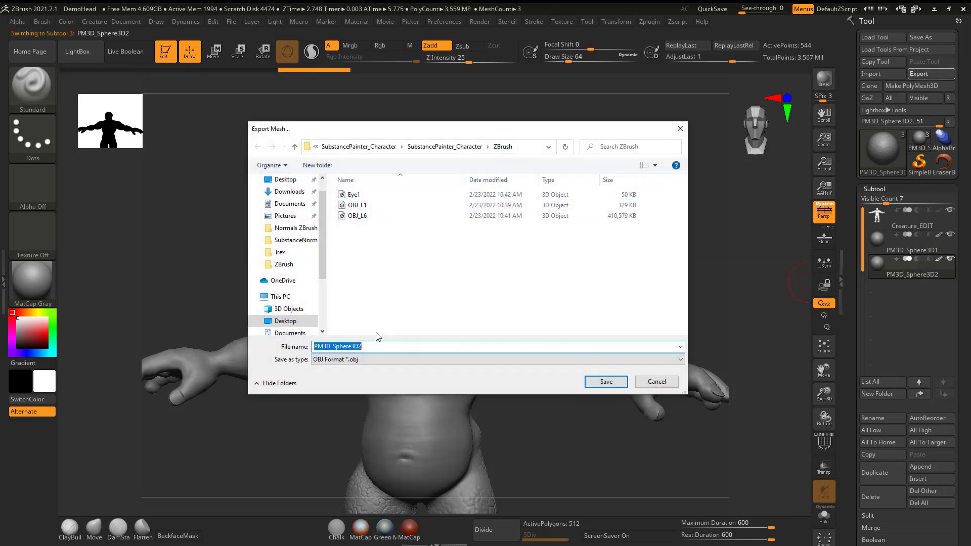
type("Eye2")
left_click(606, 383)
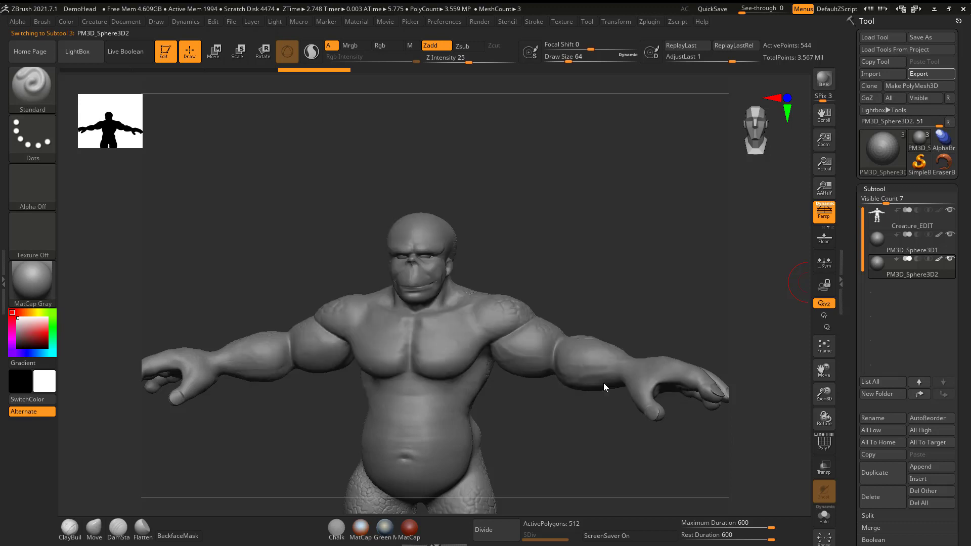
- Switch to Maya and start a new scene, discarding the unsaved T-rex scene
left_click(934, 8)
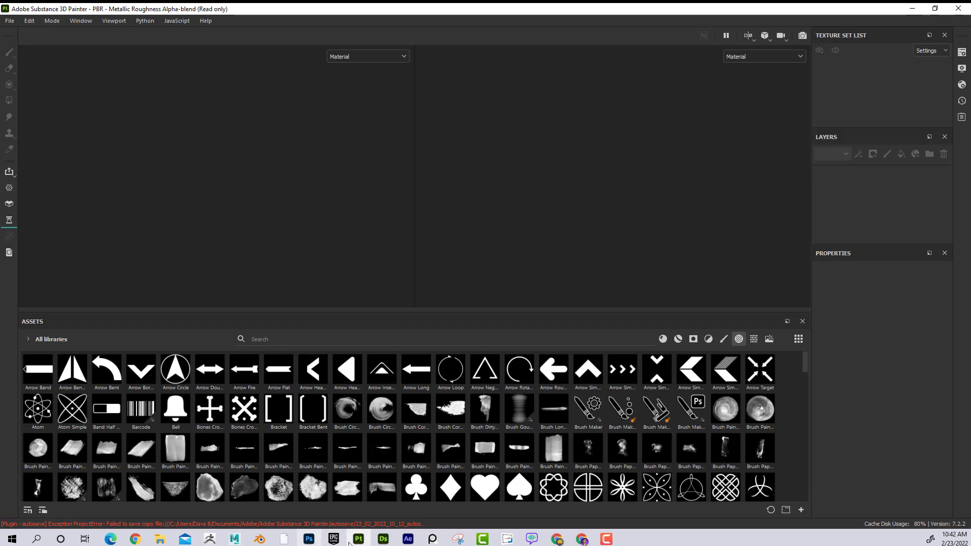
mouse_move(234, 539)
left_click(230, 467)
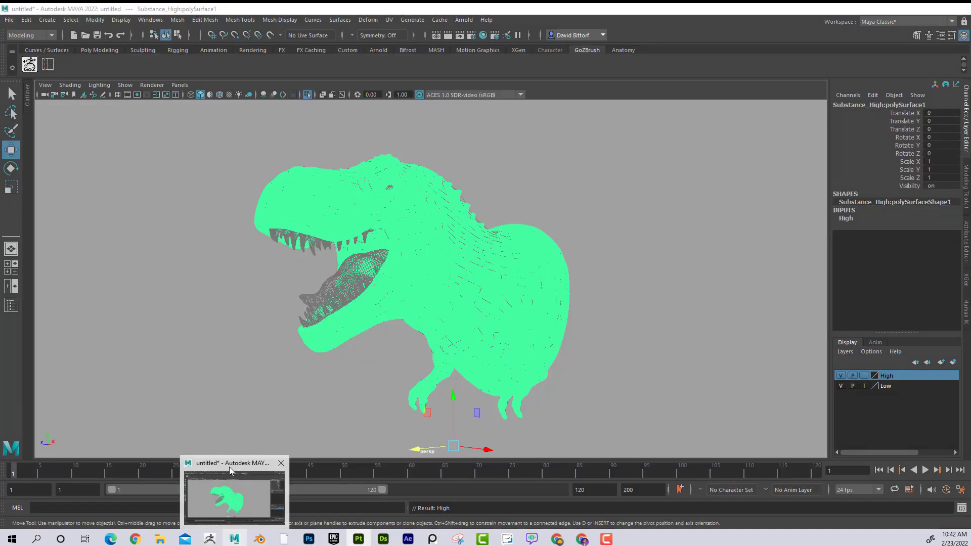
left_click(9, 20)
left_click(34, 38)
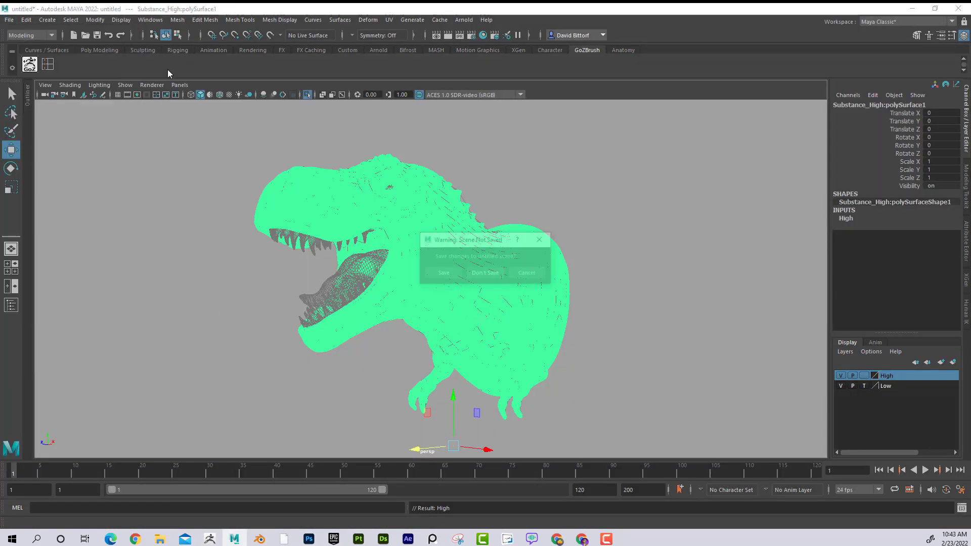
left_click(483, 273)
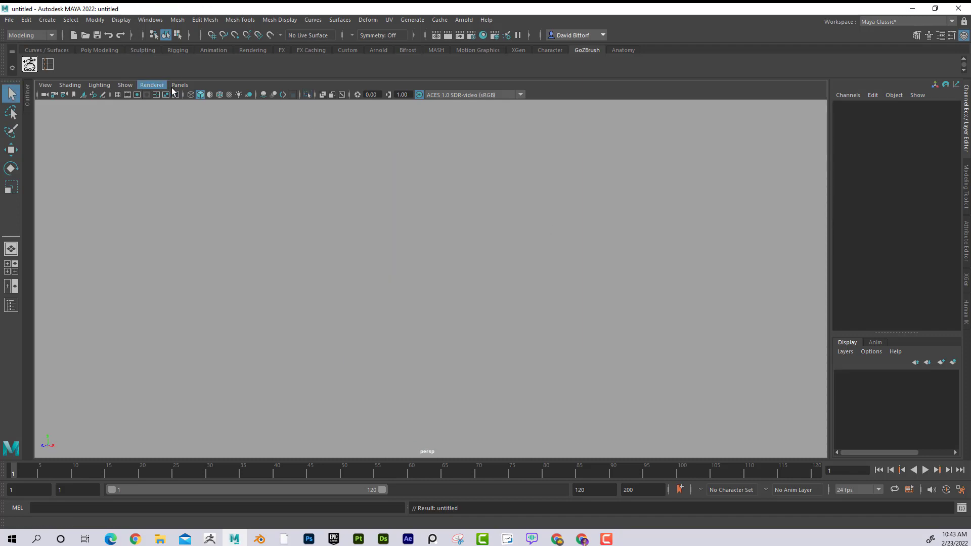
- Import OBJ_L1.obj from the ZBrush folder inside SubstancePainter_Character on the desktop
left_click(10, 22)
left_click(65, 132)
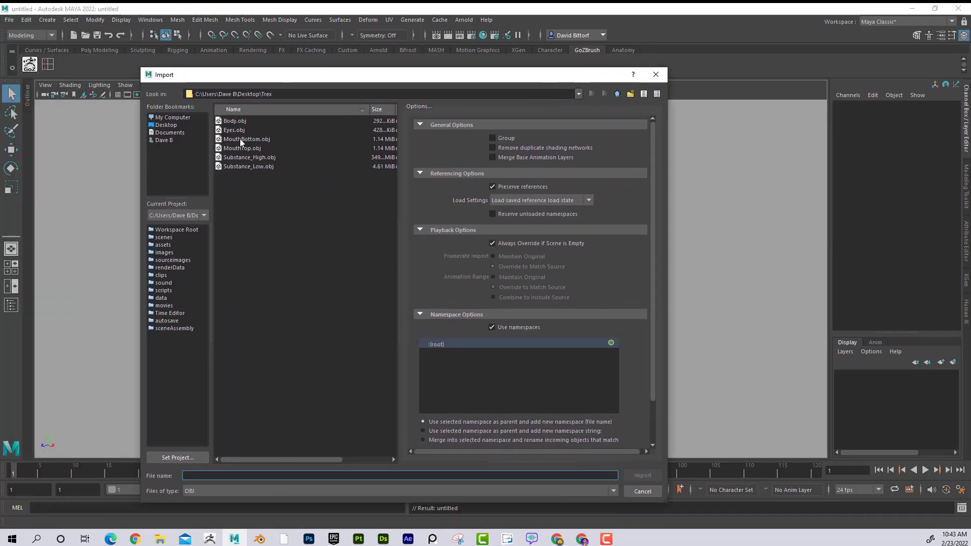
left_click(177, 125)
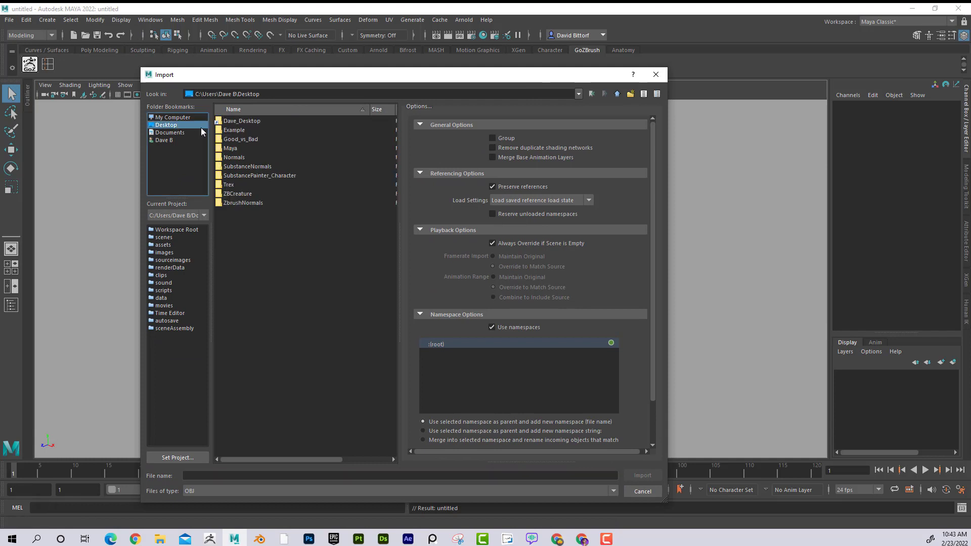
double_click(235, 193)
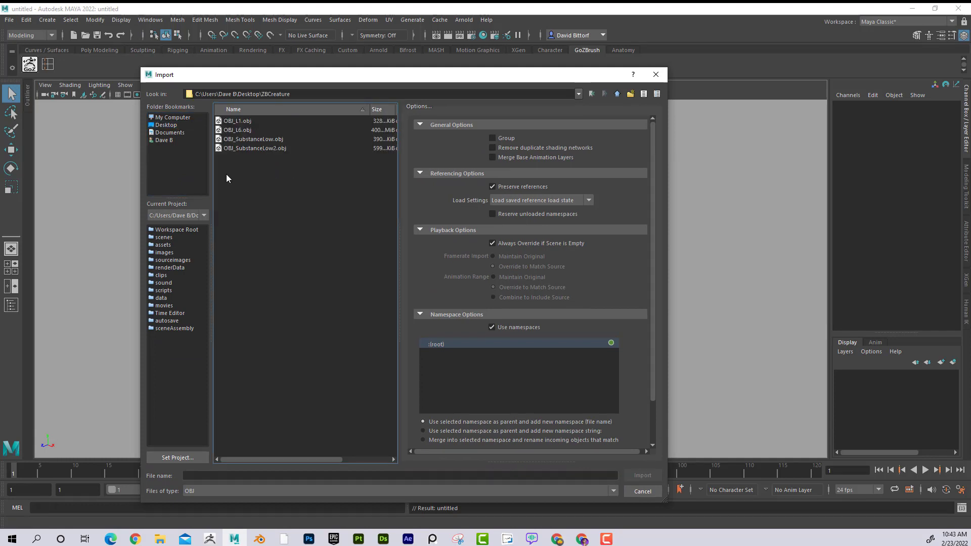
left_click(167, 126)
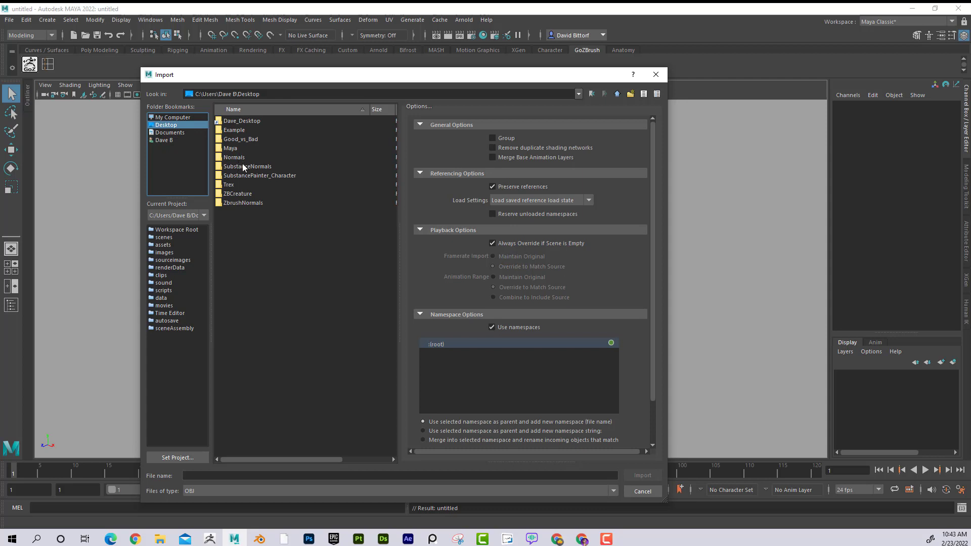
double_click(259, 175)
double_click(238, 122)
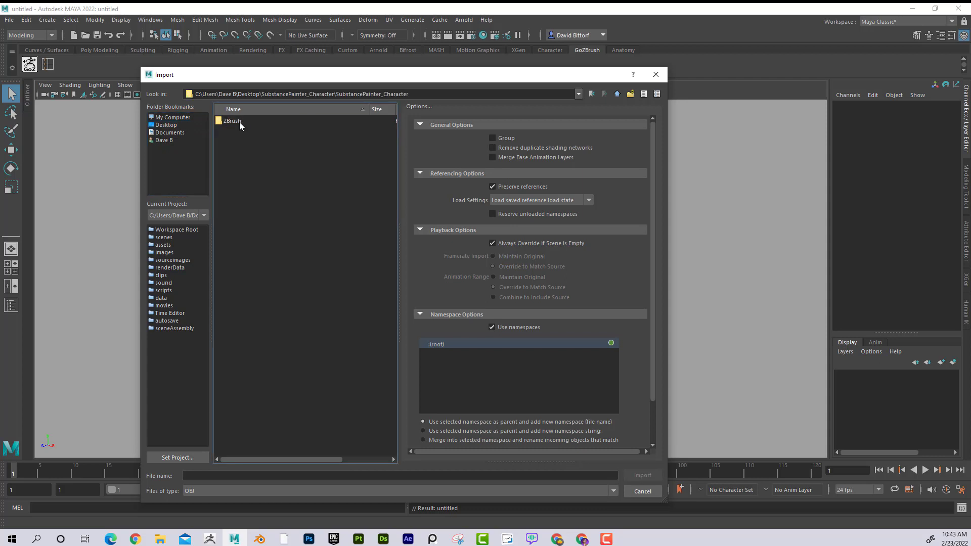
double_click(239, 123)
left_click(237, 139)
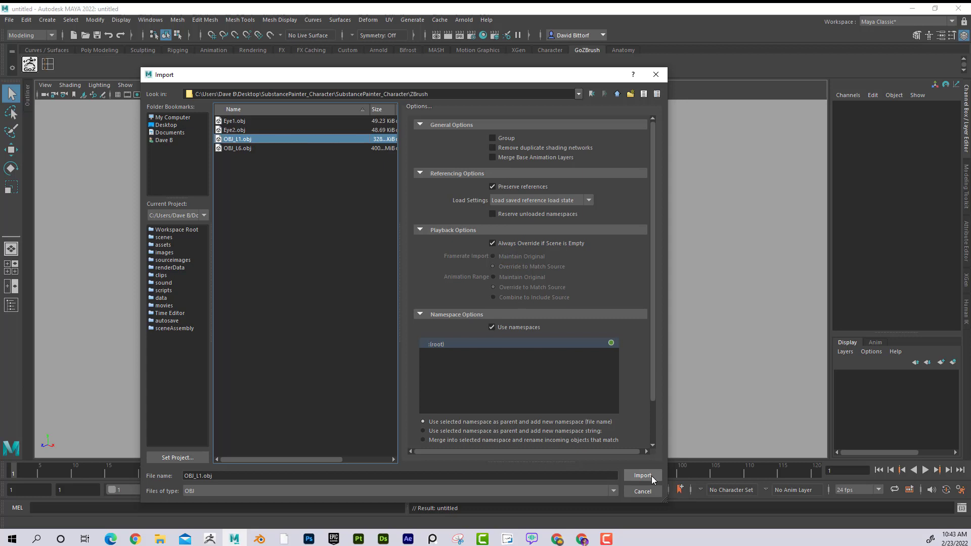
scroll(636, 372, "down", 1)
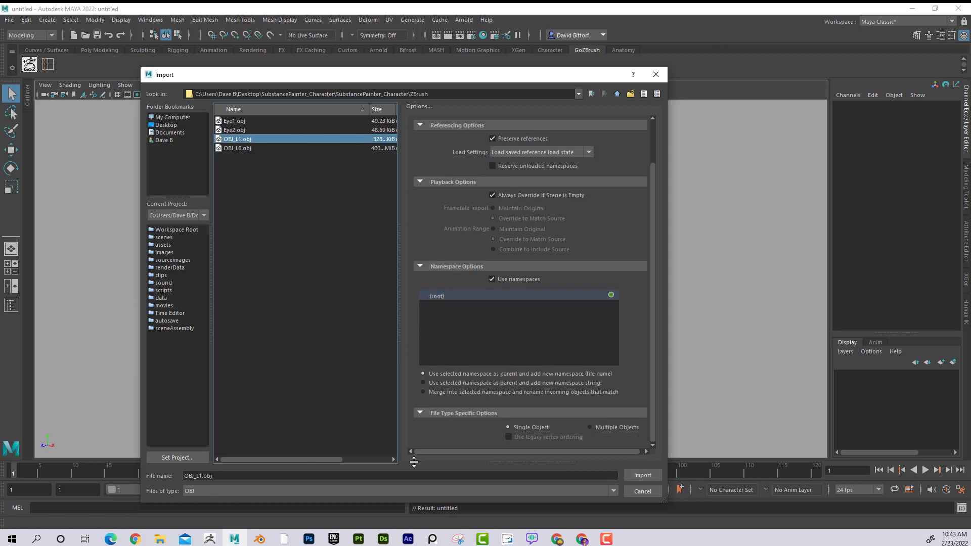
left_click(650, 479)
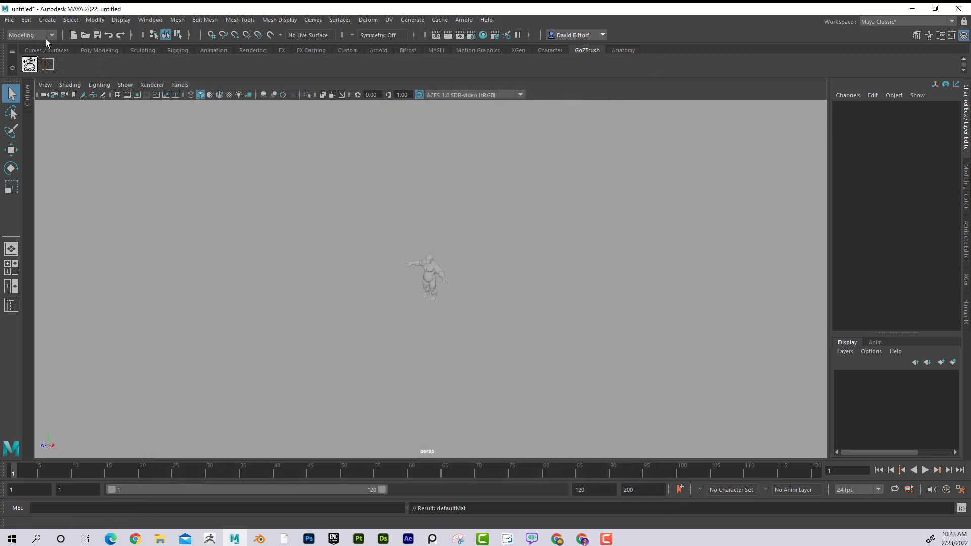
- Import Eye1.obj from the same ZBrush folder into the scene with the creature
key("a")
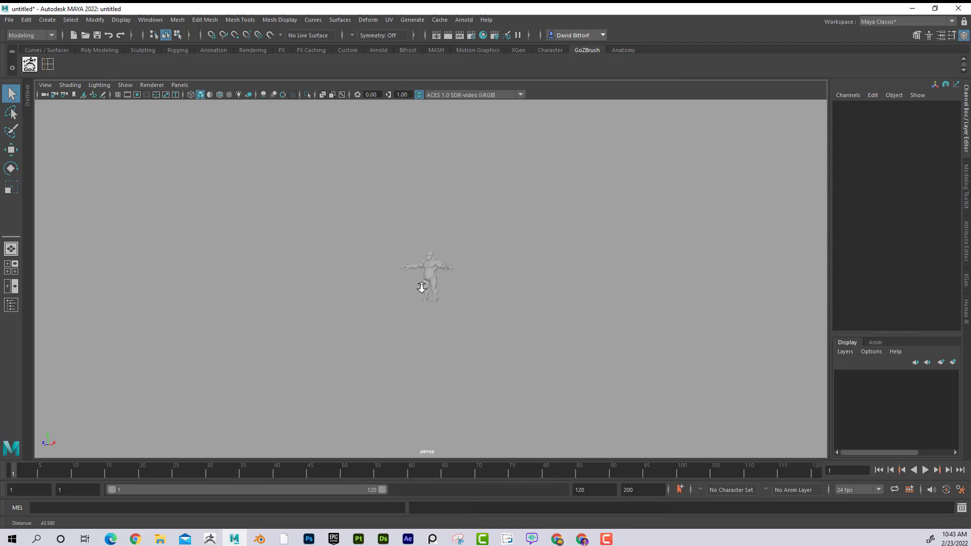
left_click(8, 20)
left_click(60, 130)
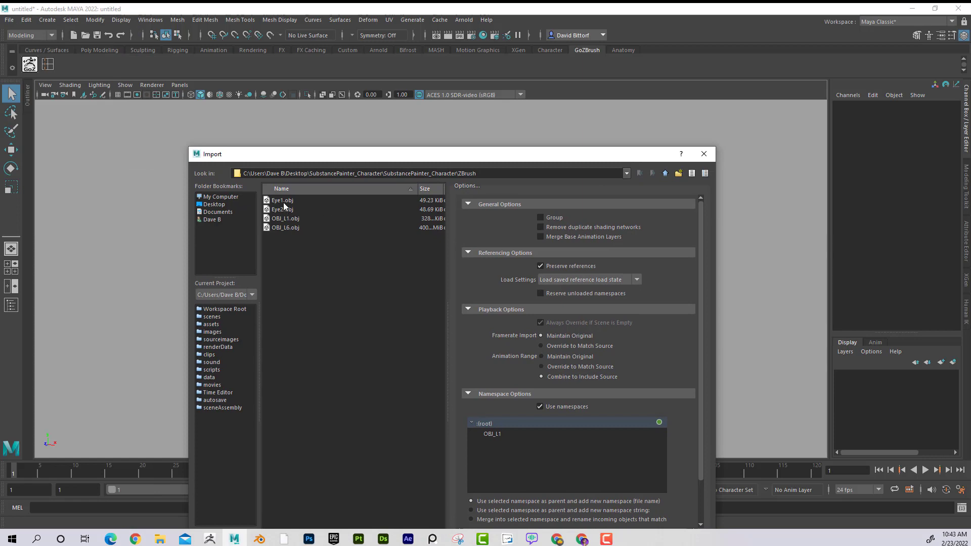
left_click(284, 202)
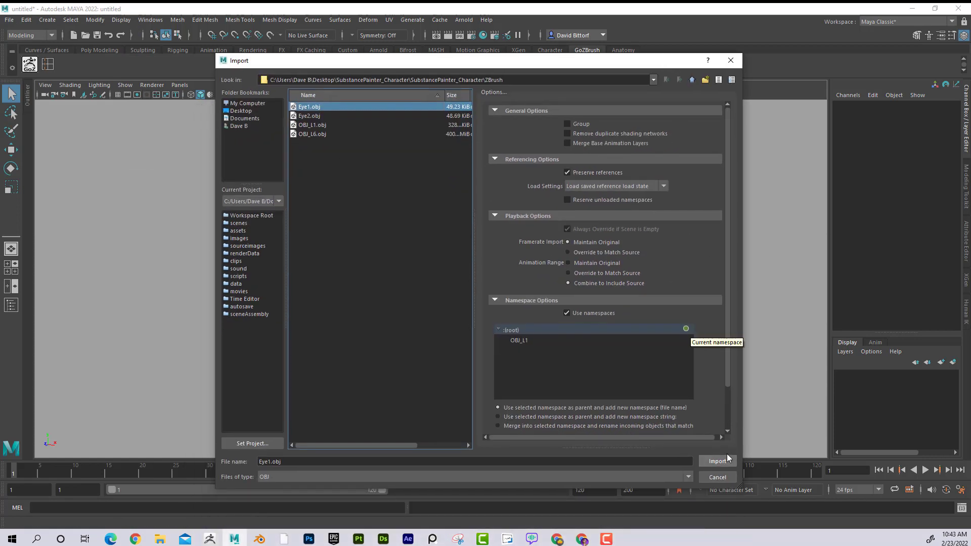
left_click(721, 460)
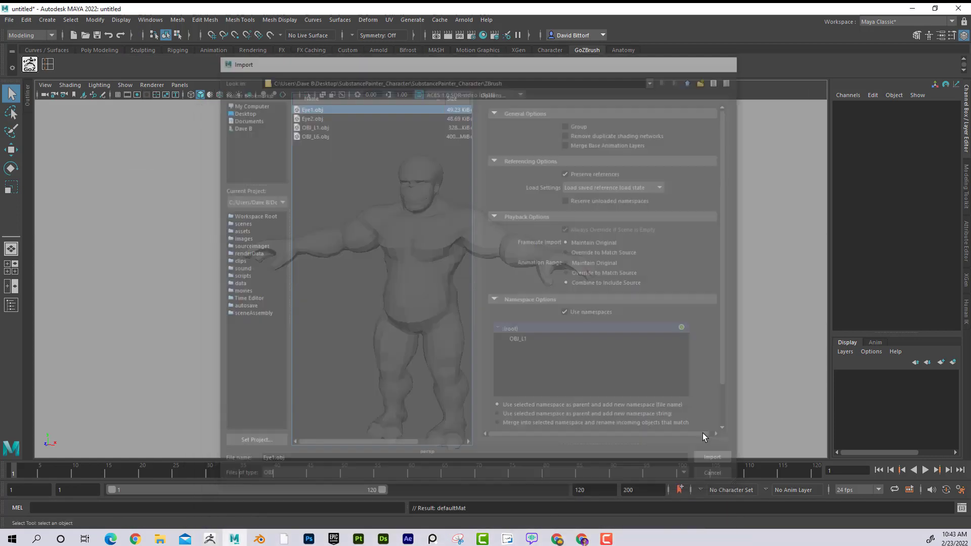
- Import Eye2.obj from the same ZBrush folder into the scene
right_click_drag(379, 235, 780, 325, "alt")
left_click_drag(781, 325, 435, 222, "alt")
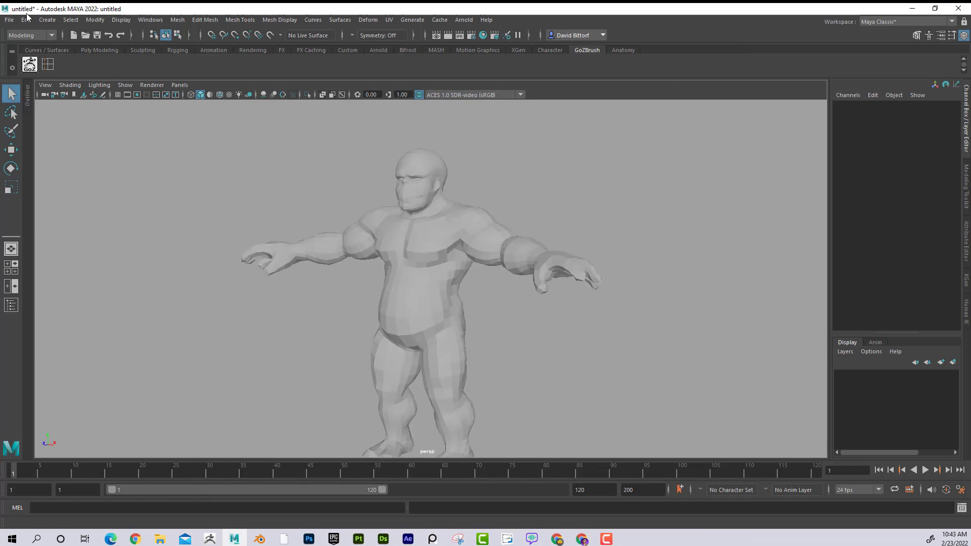
left_click(9, 20)
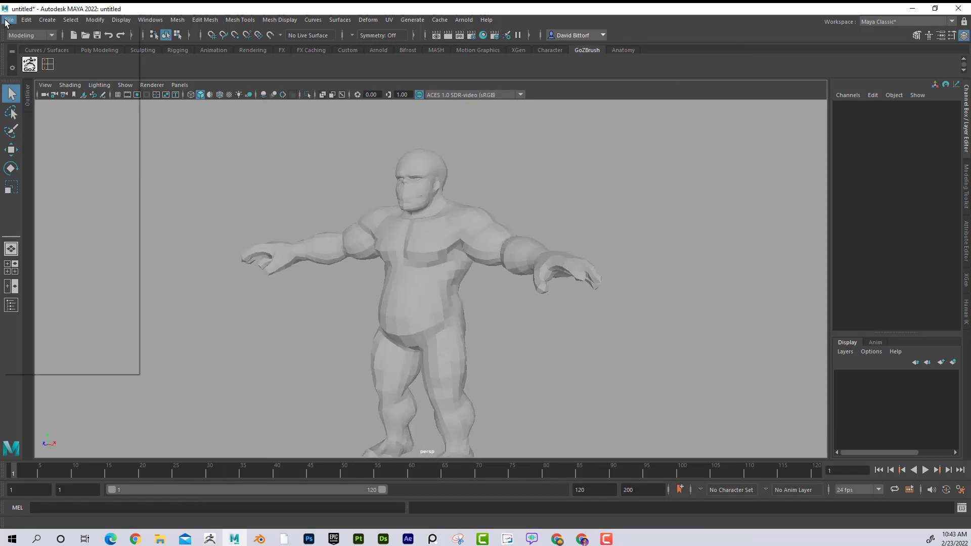
left_click(53, 133)
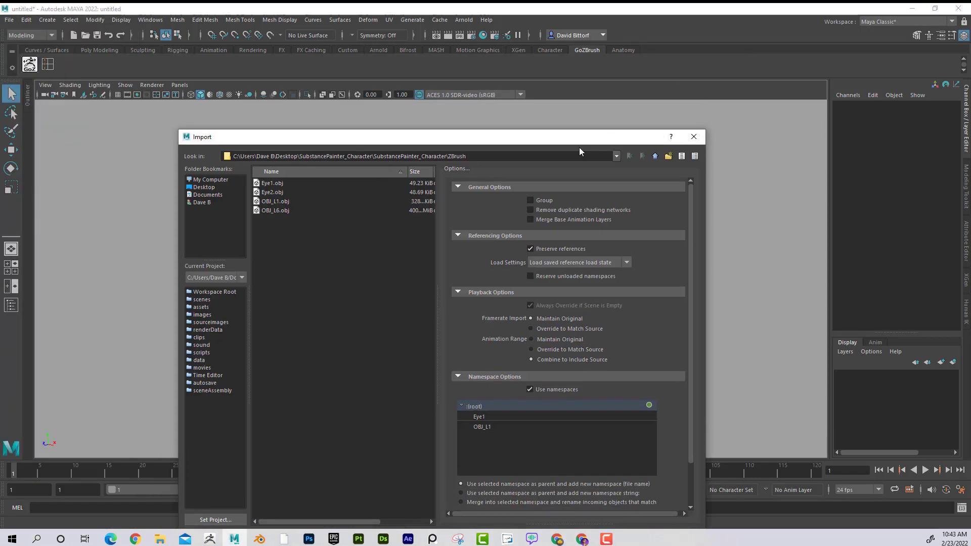
left_click(278, 192)
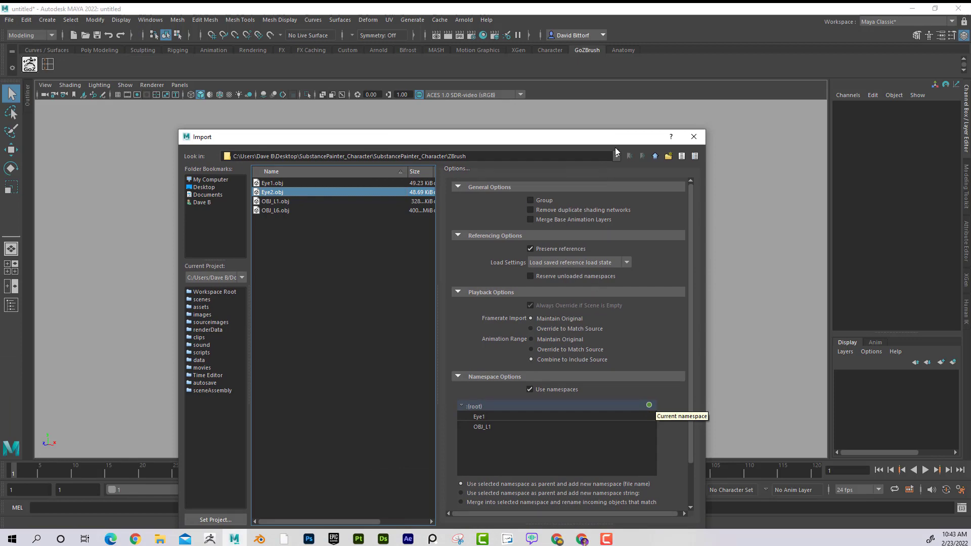
left_click_drag(617, 136, 639, 62)
left_click(702, 463)
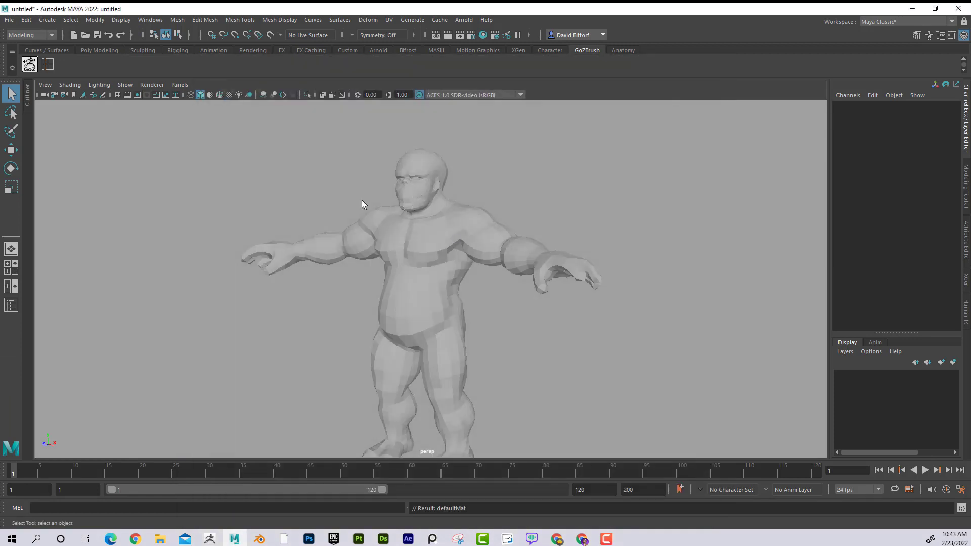
- Center the pivot of the Eye2 mesh and move it outward along X by about 0.02
scroll(469, 223, "up", 5)
middle_click_drag(470, 223, 559, 341, "alt")
scroll(559, 341, "up", 3)
left_click(429, 270)
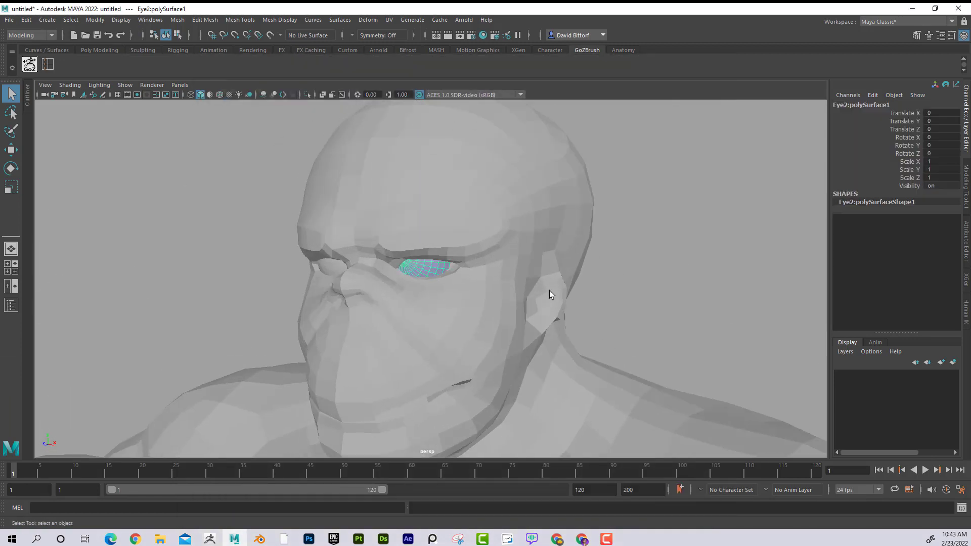
left_click_drag(550, 290, 592, 299, "alt")
scroll(592, 298, "down", 3)
left_click(12, 150)
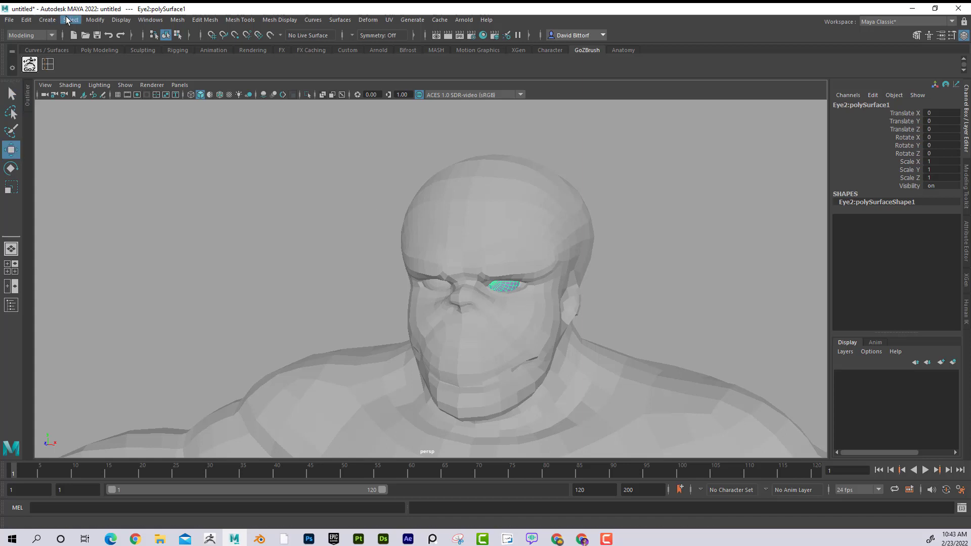
left_click(95, 20)
left_click(147, 94)
left_click_drag(548, 278, 553, 282)
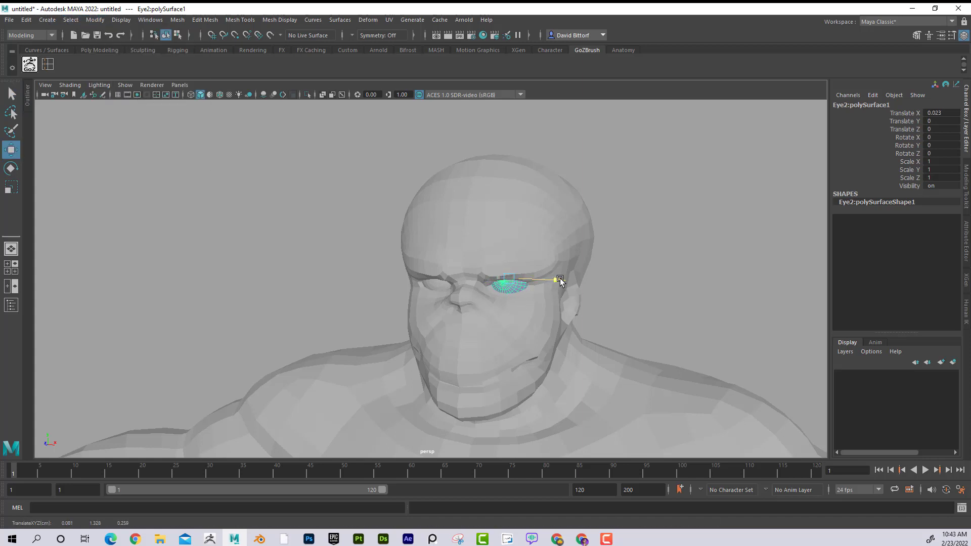
- Check the placement of the eyes from the front of the head and select both eye meshes together
left_click(637, 267)
scroll(637, 267, "down", 3)
middle_click_drag(637, 266, 613, 191, "alt")
left_click_drag(613, 191, 640, 190, "alt")
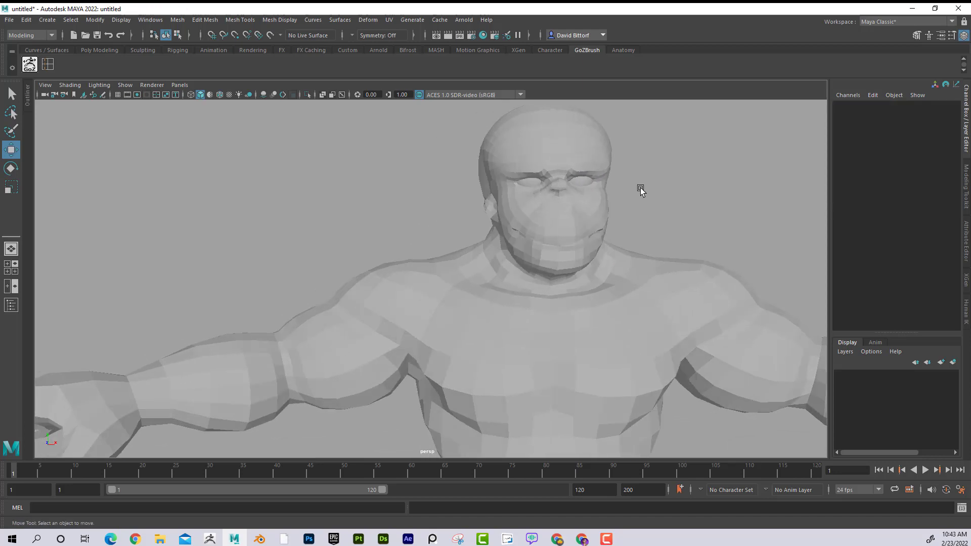
middle_click_drag(640, 189, 593, 236, "alt")
scroll(592, 236, "up", 2)
scroll(592, 236, "up", 3)
left_click(369, 232)
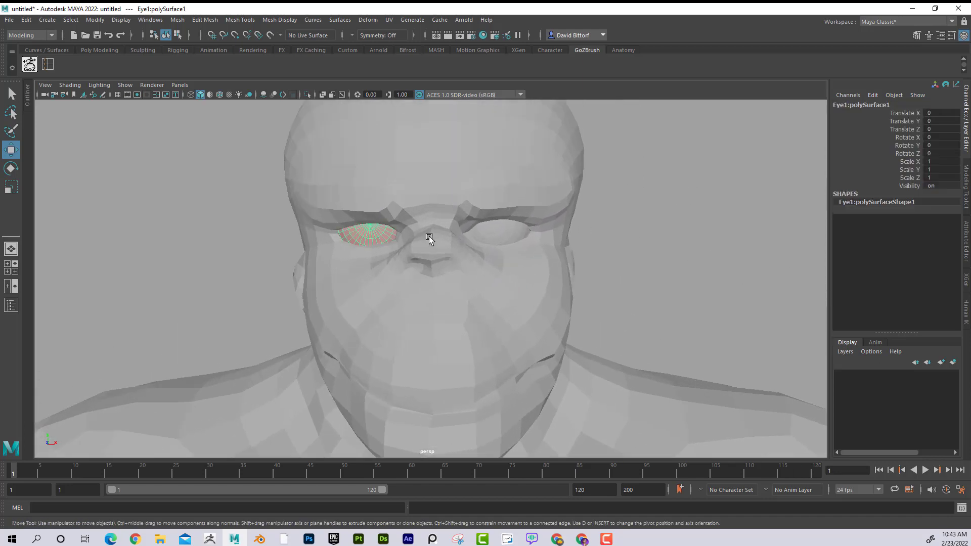
left_click(499, 234)
left_click(383, 230)
left_click(494, 228, "shift")
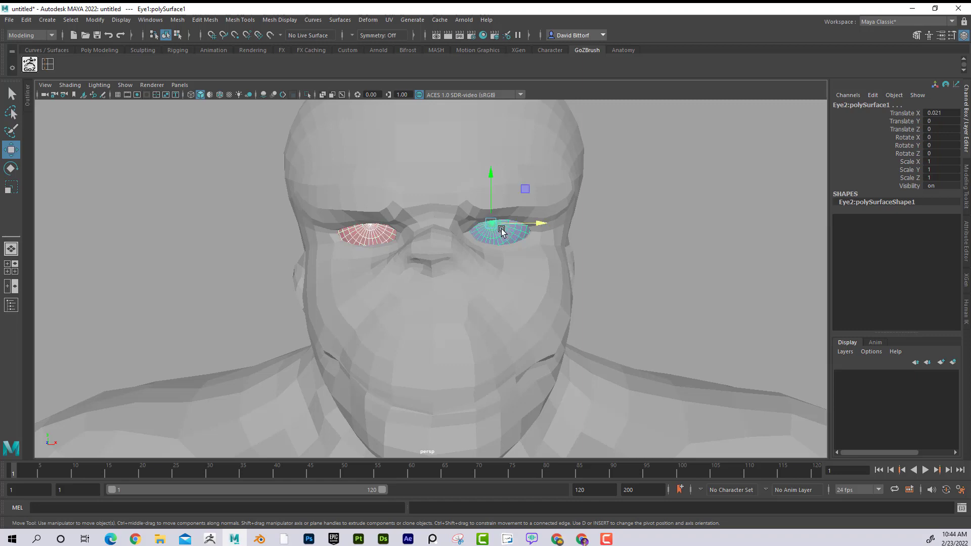
- Open the UV Editor for the two eye meshes and place its window beside the creature's head
scroll(570, 200, "down", 4)
left_click(390, 19)
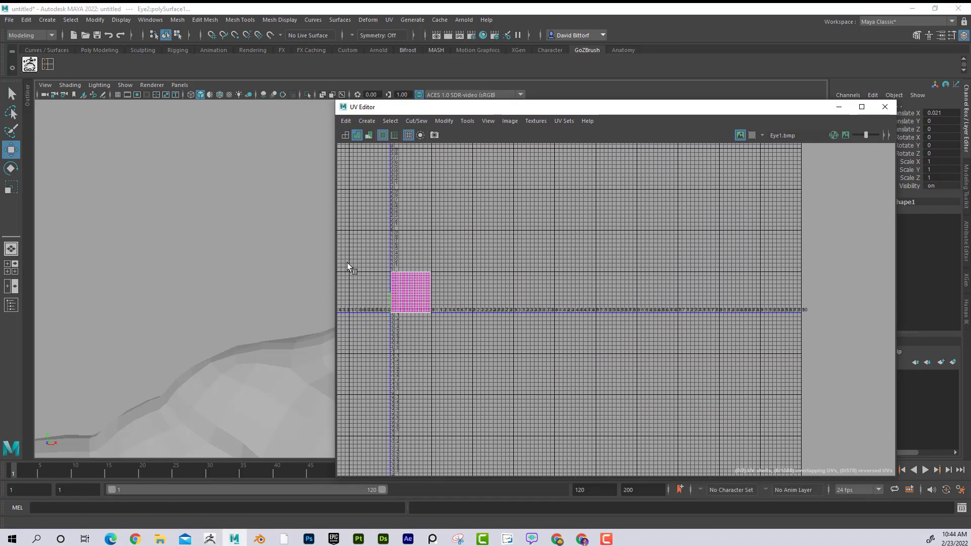
scroll(368, 312, "up", 5)
scroll(423, 307, "up", 3)
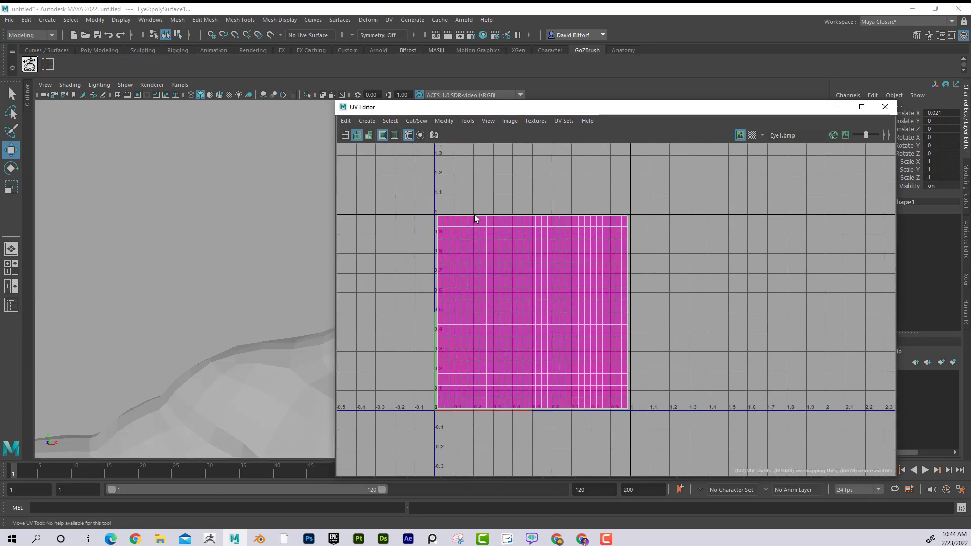
left_click_drag(513, 108, 733, 135)
- Compare the UV layouts of Eye1, Eye2 and the creature's body
left_click(406, 254)
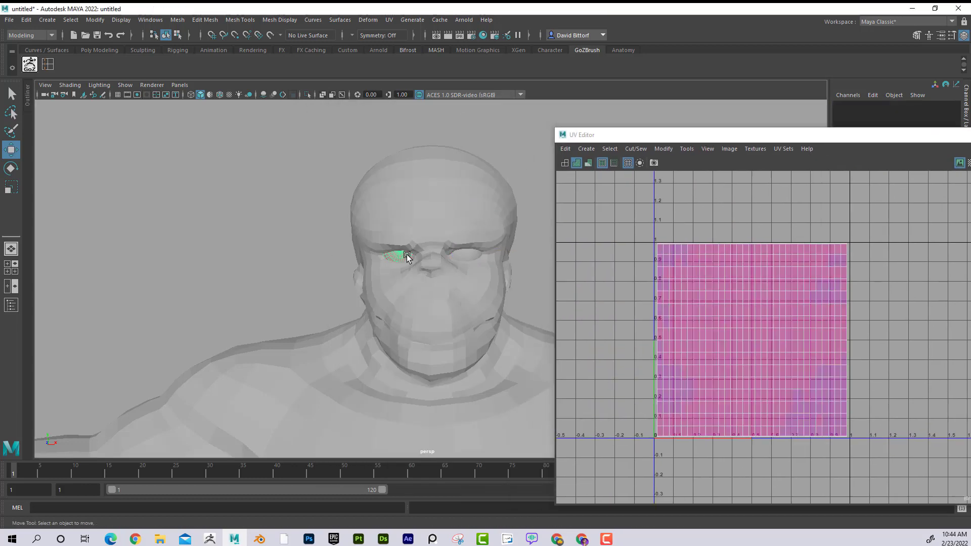
left_click(471, 257)
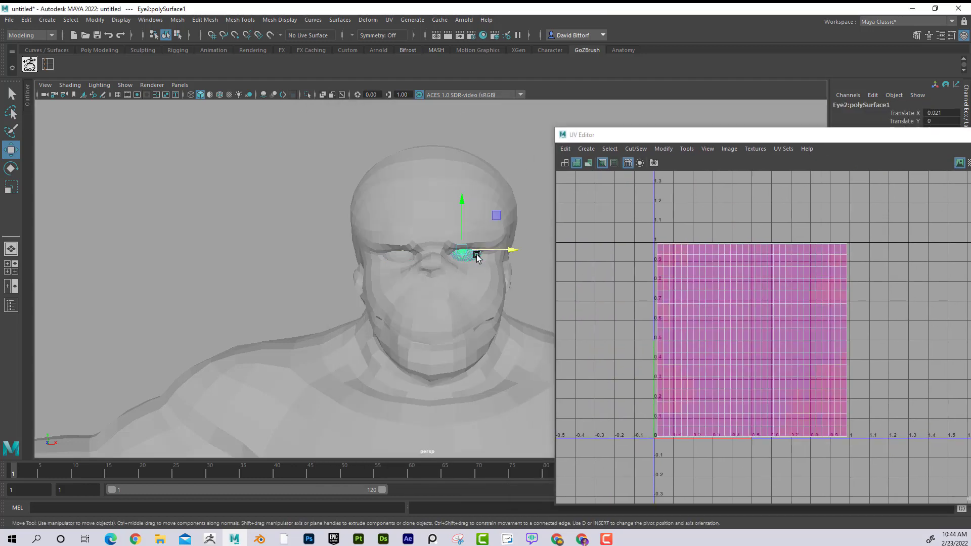
left_click(407, 255)
left_click_drag(455, 251, 325, 270, "alt")
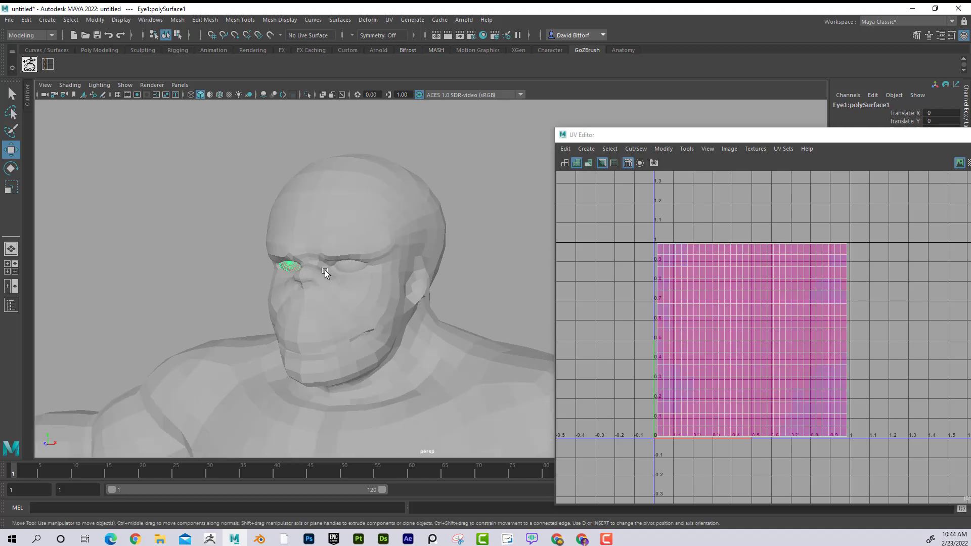
left_click(372, 247)
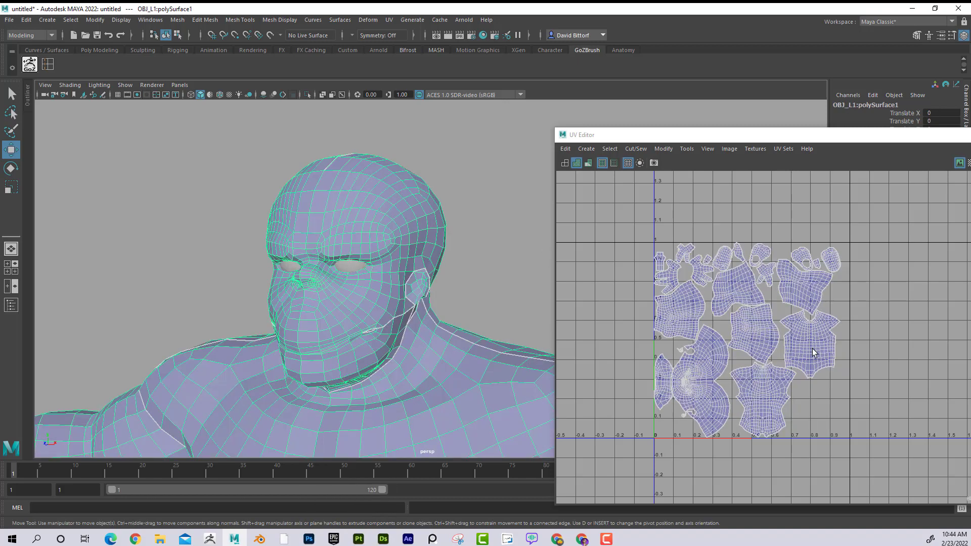
- Select both eye meshes and isolate them in the viewport
right_click(349, 263)
left_click(345, 268)
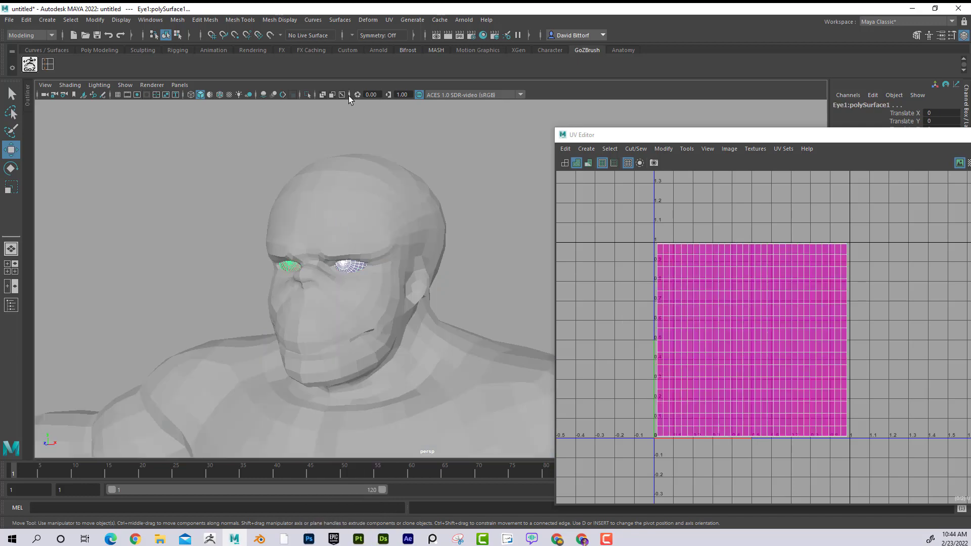
left_click(307, 95)
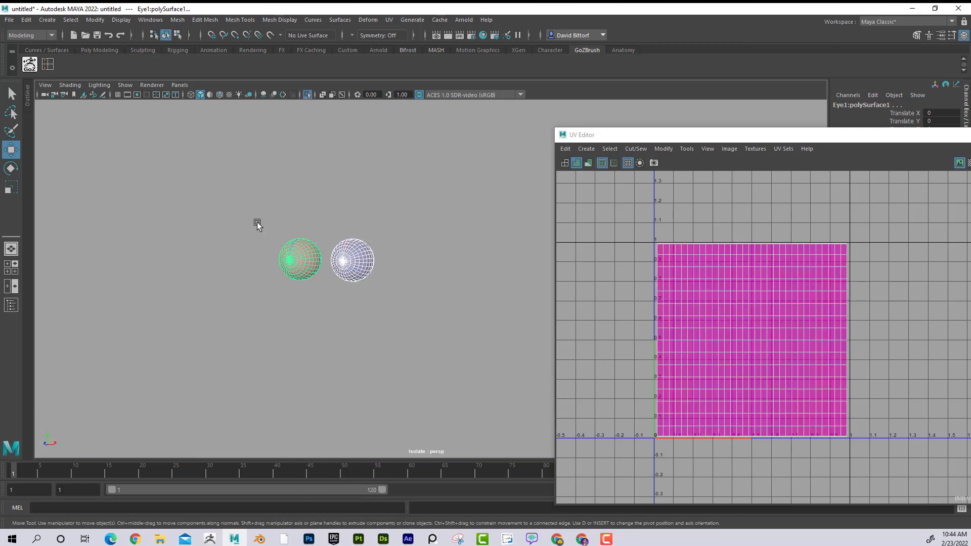
- Apply a Planar UV projection to all faces of the Eye2 sphere
right_click_drag(256, 223, 374, 275, "alt")
left_click_drag(169, 165, 509, 354)
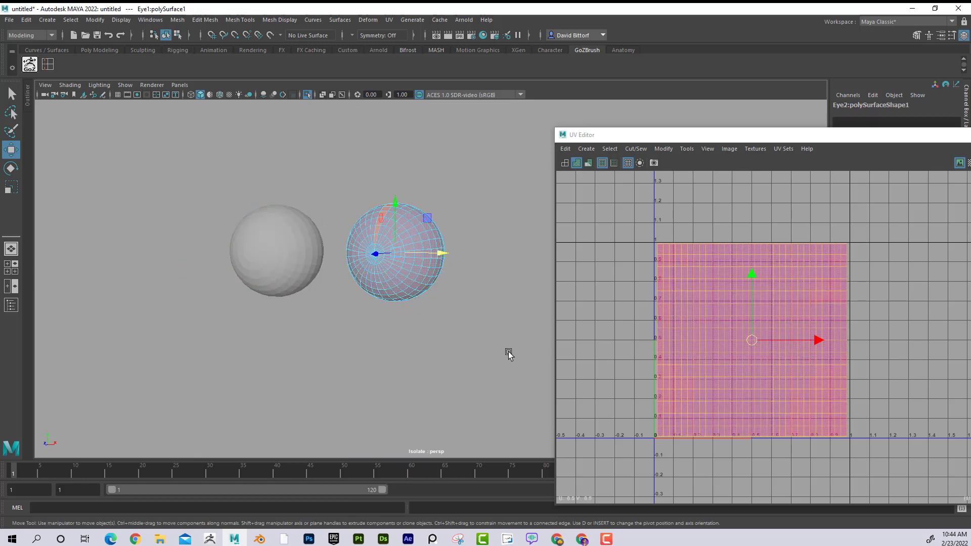
left_click(389, 19)
left_click(430, 147)
left_click_drag(365, 261, 347, 262, "alt")
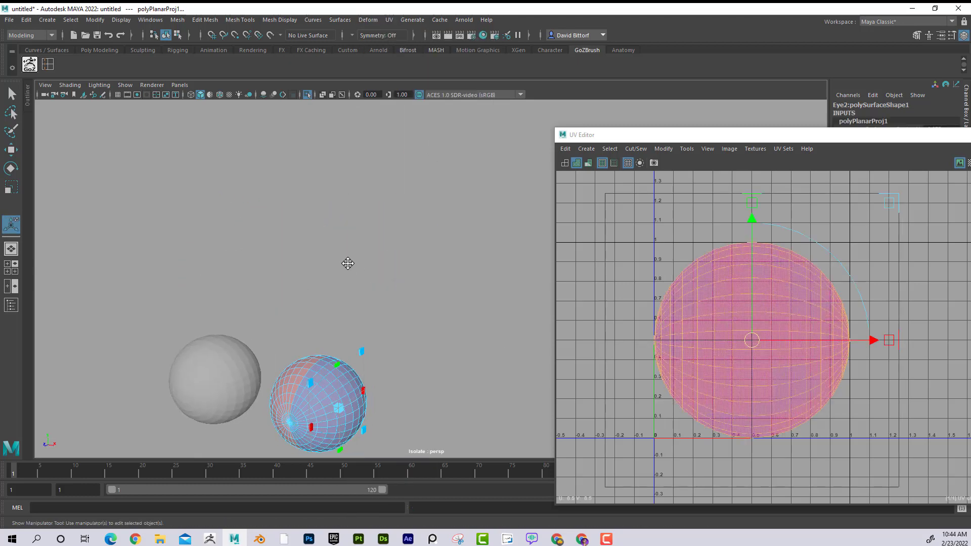
middle_click_drag(347, 262, 382, 210, "alt")
- Apply a Planar UV projection to all faces of the Eye1 sphere
left_click(271, 265)
right_click_drag(271, 260, 270, 288)
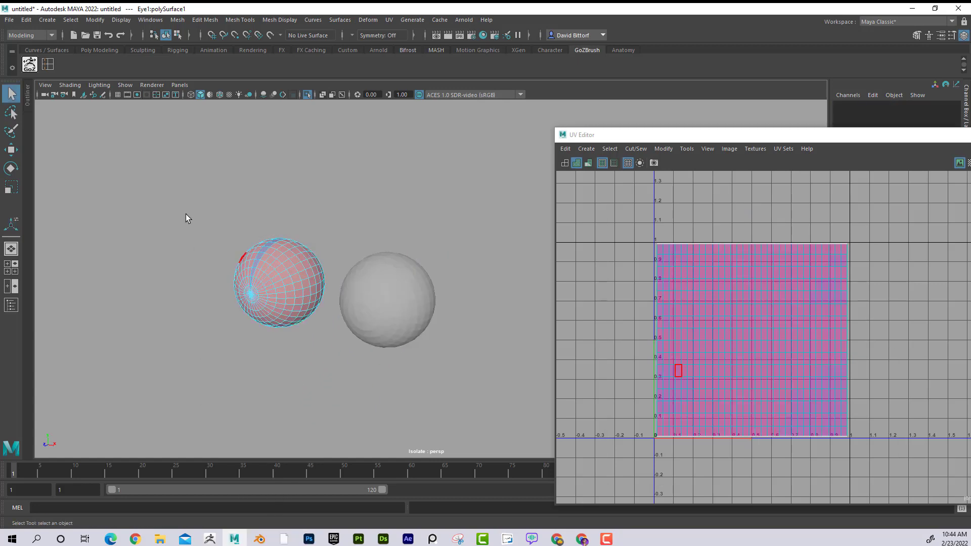
left_click_drag(187, 216, 333, 362)
left_click(386, 21)
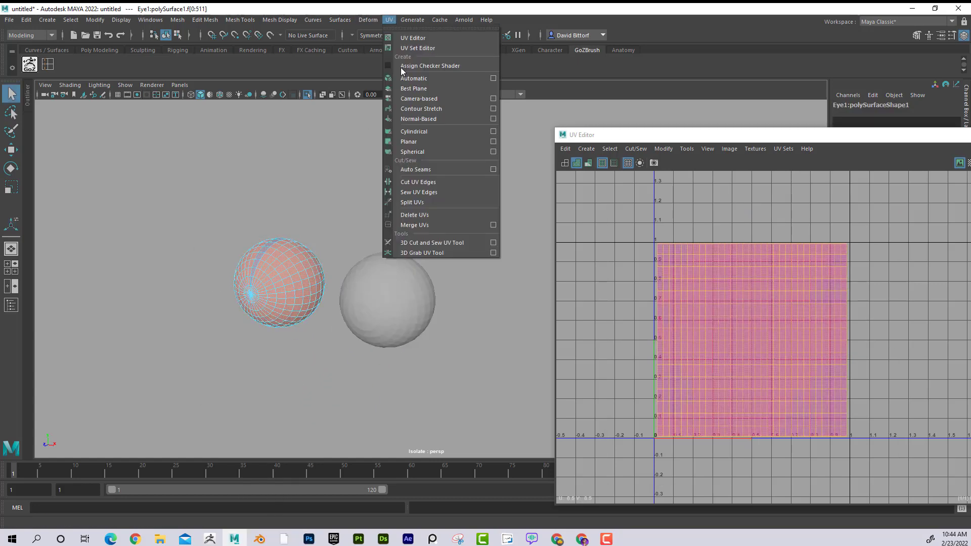
left_click(427, 141)
left_click_drag(340, 270, 310, 285, "alt")
middle_click_drag(309, 284, 346, 299, "alt")
right_click_drag(346, 300, 415, 311, "alt")
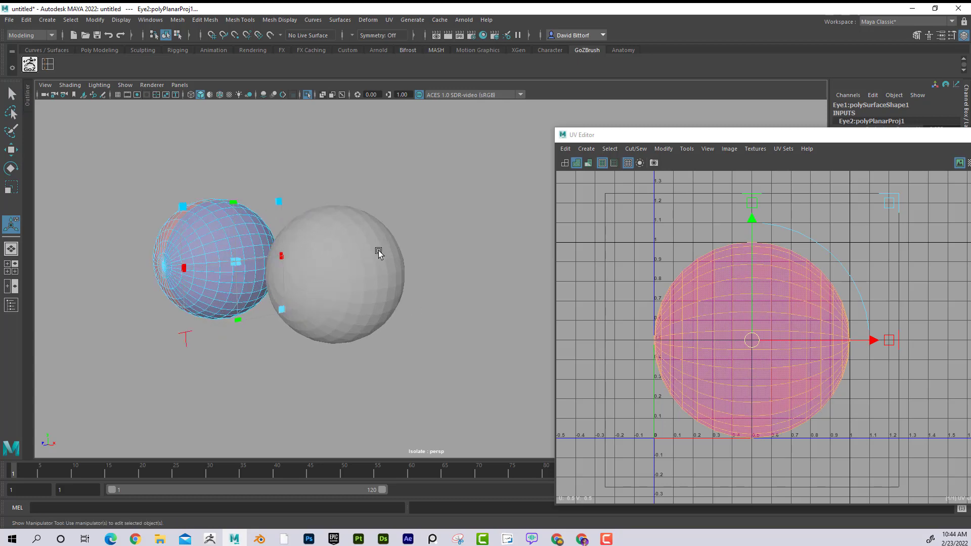
- Cut the Eye2 UVs along a full edge loop near the back of the sphere
left_click(379, 253)
right_click_drag(378, 250, 380, 232)
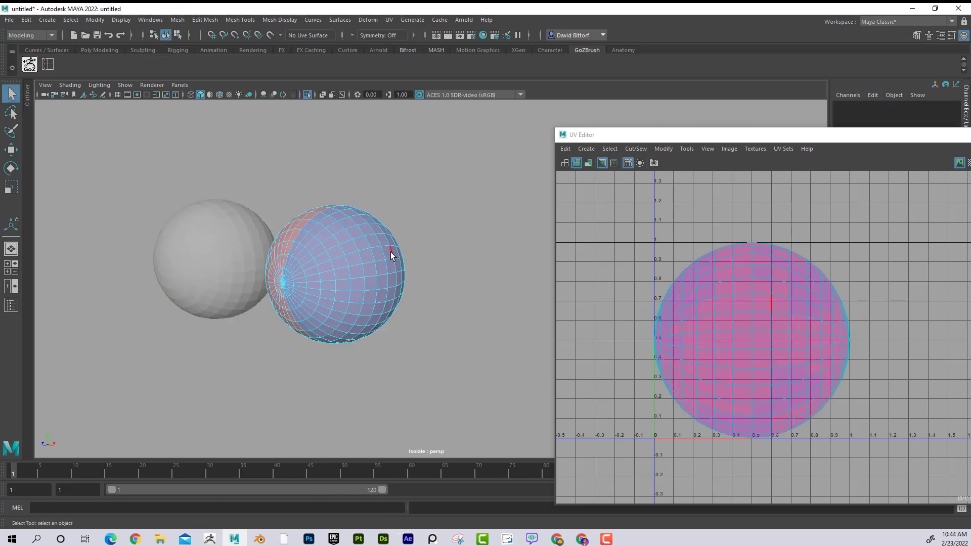
double_click(391, 255)
middle_click_drag(371, 260, 296, 271, "alt")
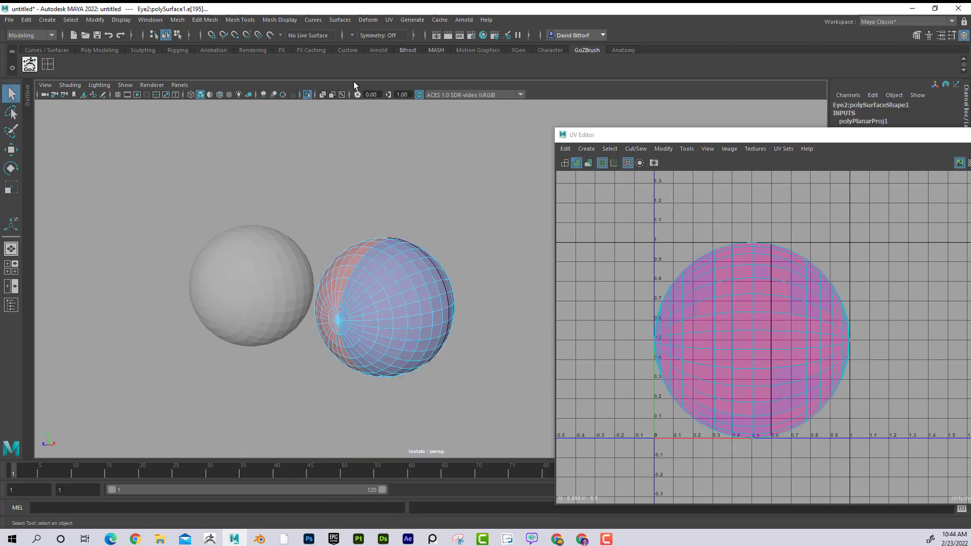
left_click(635, 150)
left_click(648, 207)
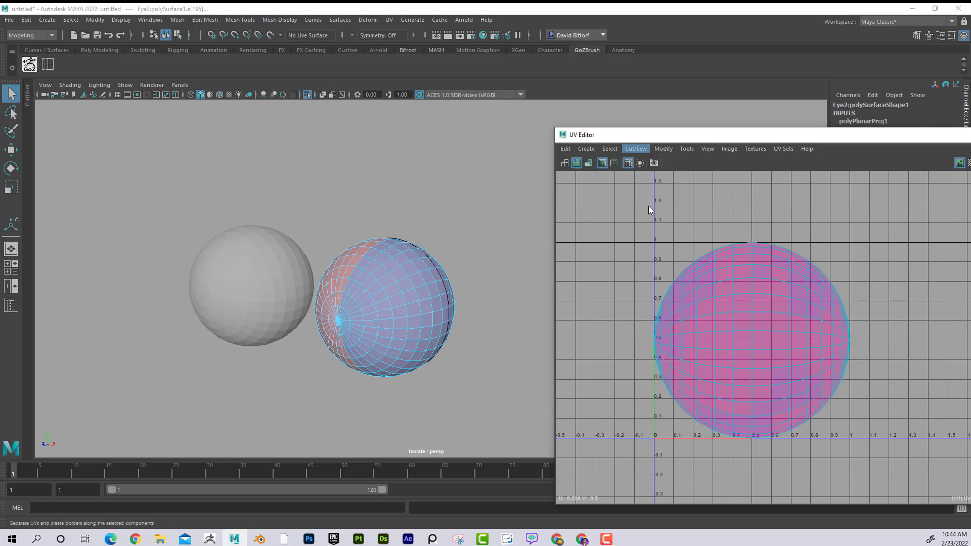
- Cut the Eye1 UVs along the matching edge loop near the back of the sphere
right_click_drag(276, 254, 283, 232)
left_click(258, 275)
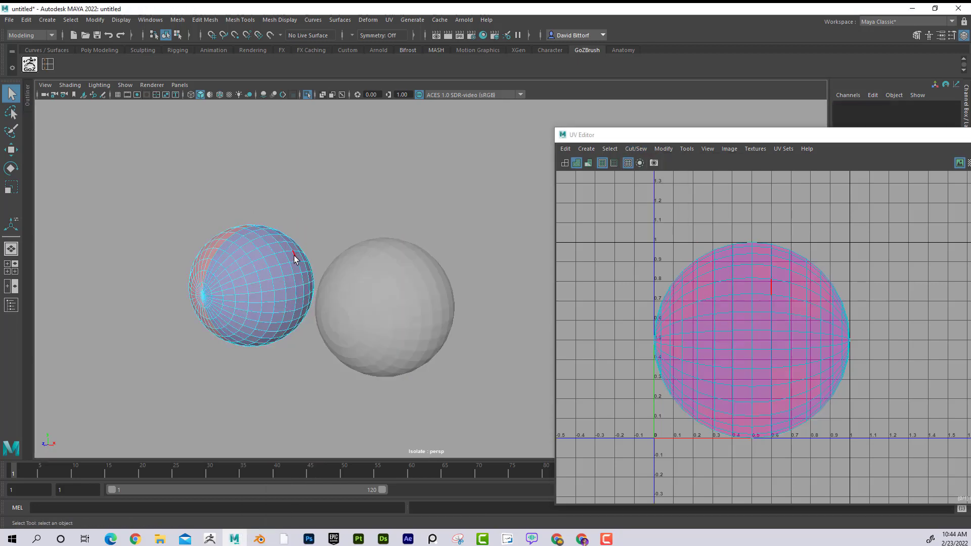
left_click(632, 150)
left_click(651, 203)
- Select both UV shells of Eye1 and unfold them
left_click(699, 278)
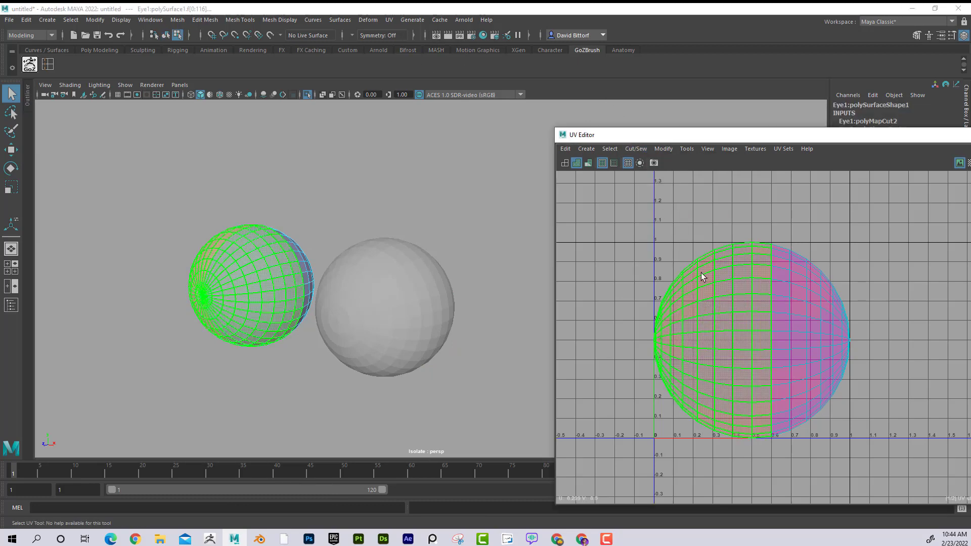
left_click(804, 297)
left_click(695, 297, "shift")
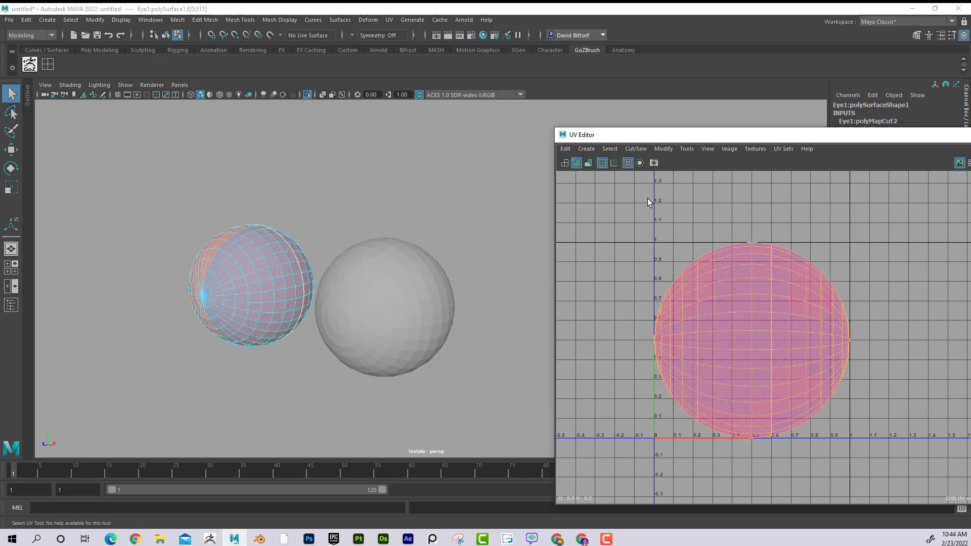
left_click(663, 149)
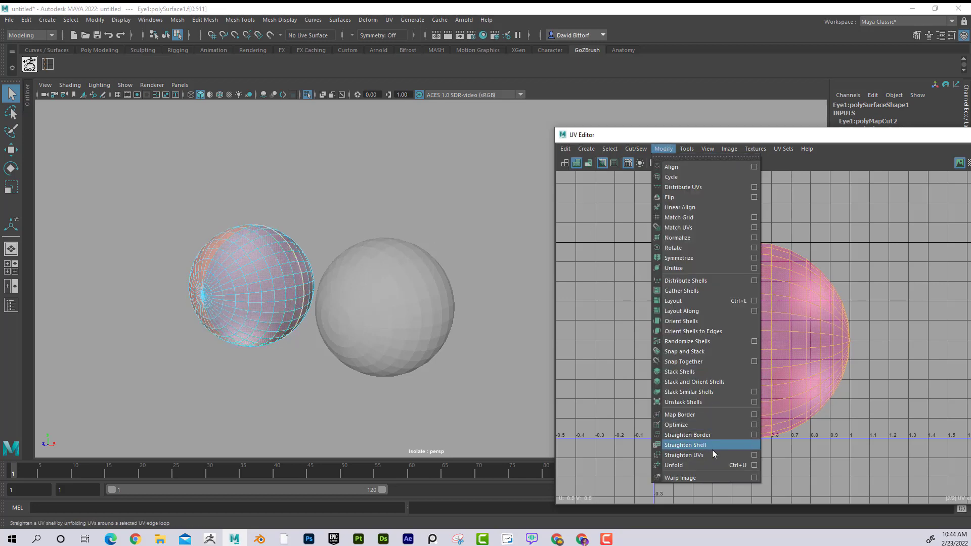
left_click(702, 465)
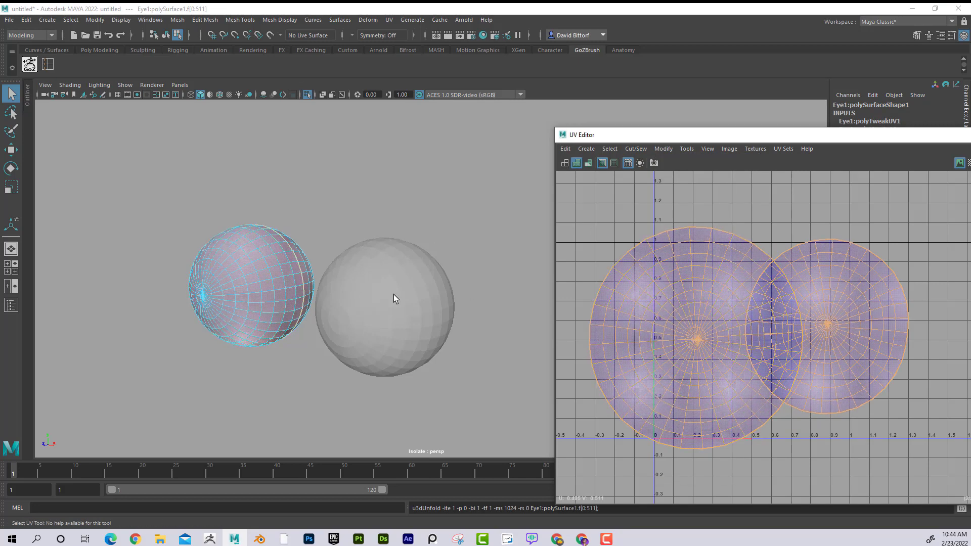
- Return to object selection on Eye2 and unfold its UVs
right_click_drag(392, 260, 426, 246)
left_click(384, 304)
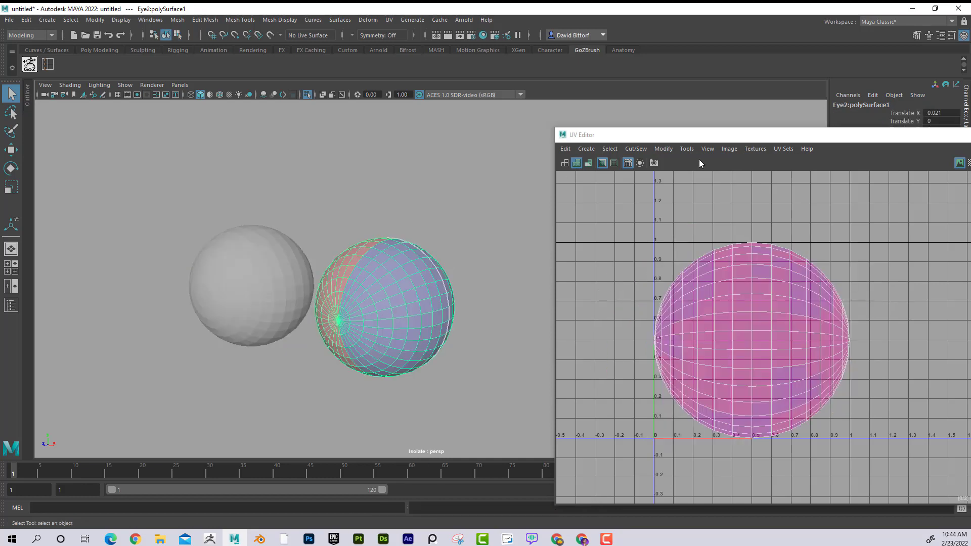
left_click(663, 149)
left_click(674, 464)
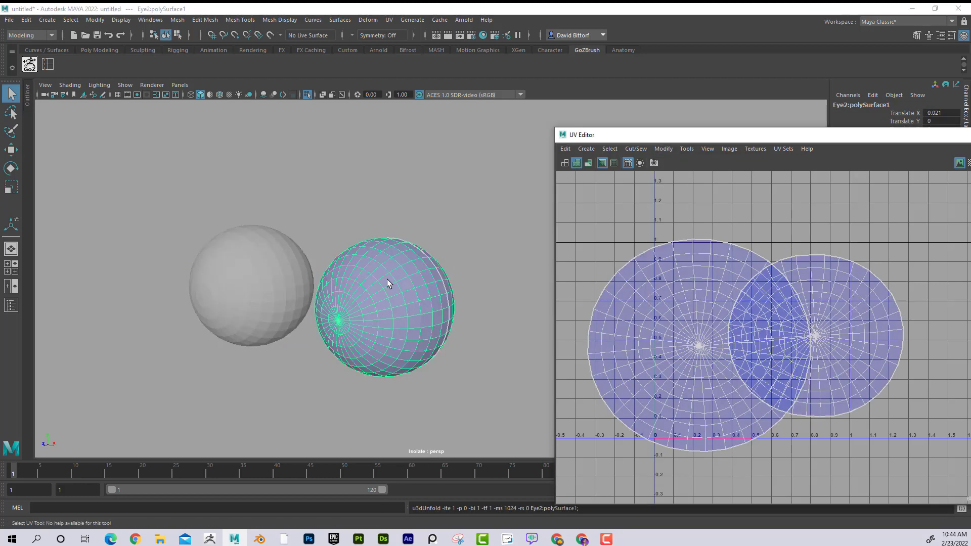
- Lay out the UV shells of Eye2 and Eye1 separately, one eye at a time
right_click_drag(255, 246, 310, 236)
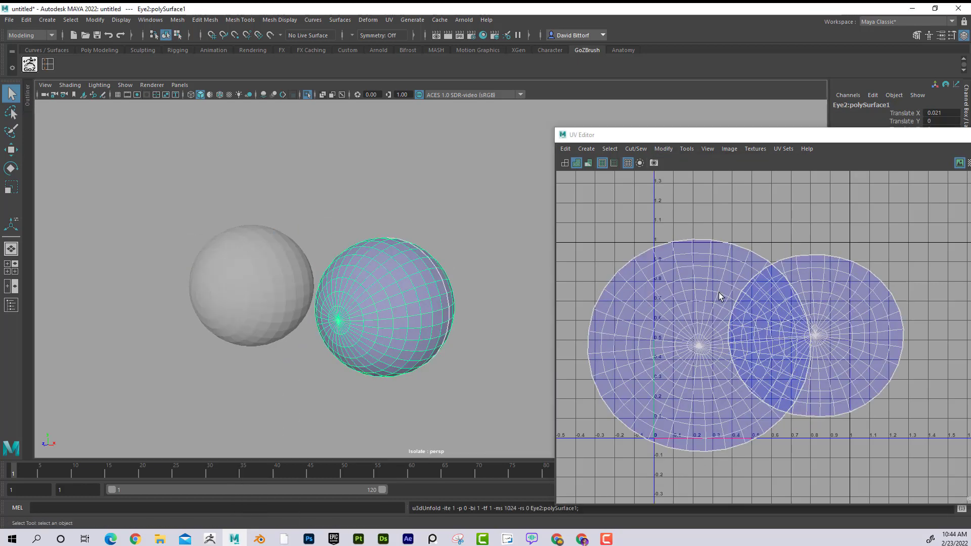
right_click_drag(719, 292, 671, 278)
left_click_drag(598, 223, 878, 470)
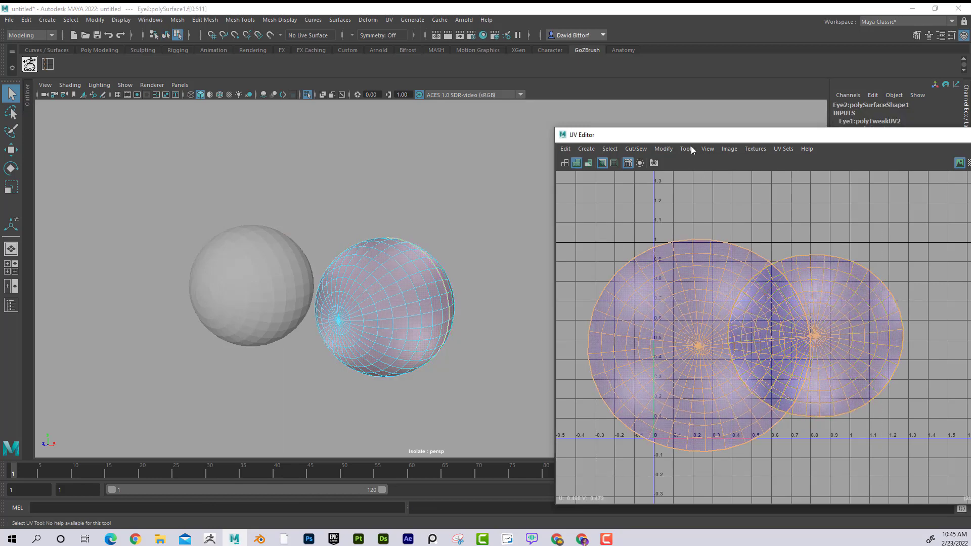
left_click(664, 149)
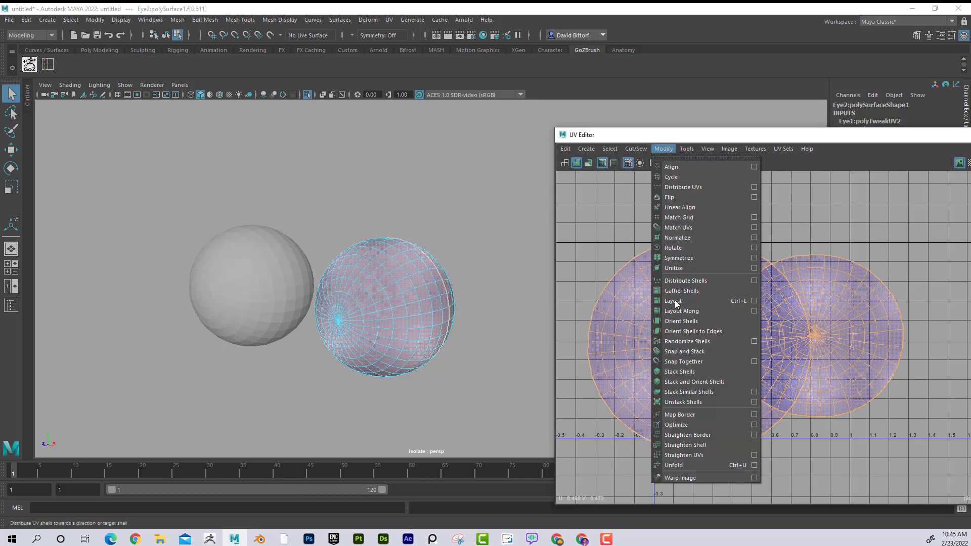
left_click(697, 317)
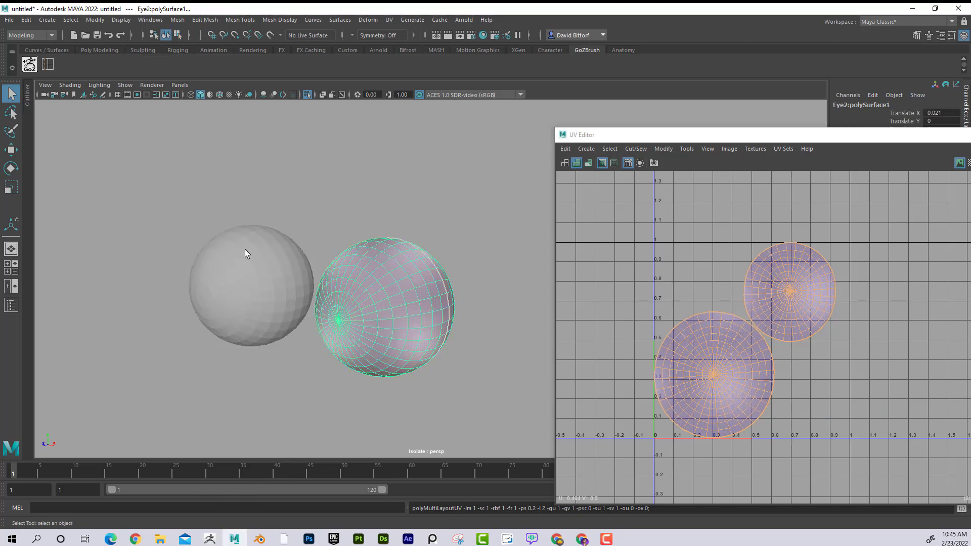
left_click(245, 250)
left_click(665, 150)
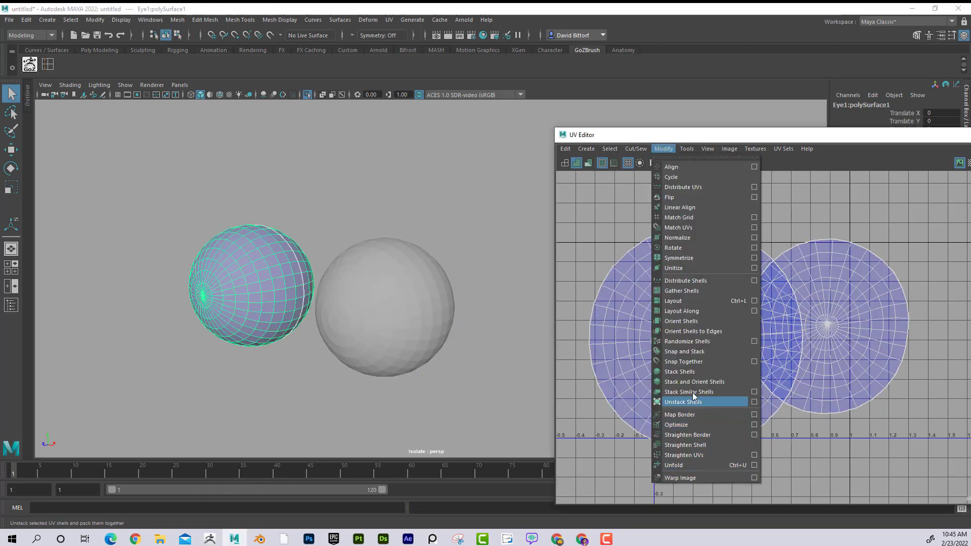
left_click(699, 303)
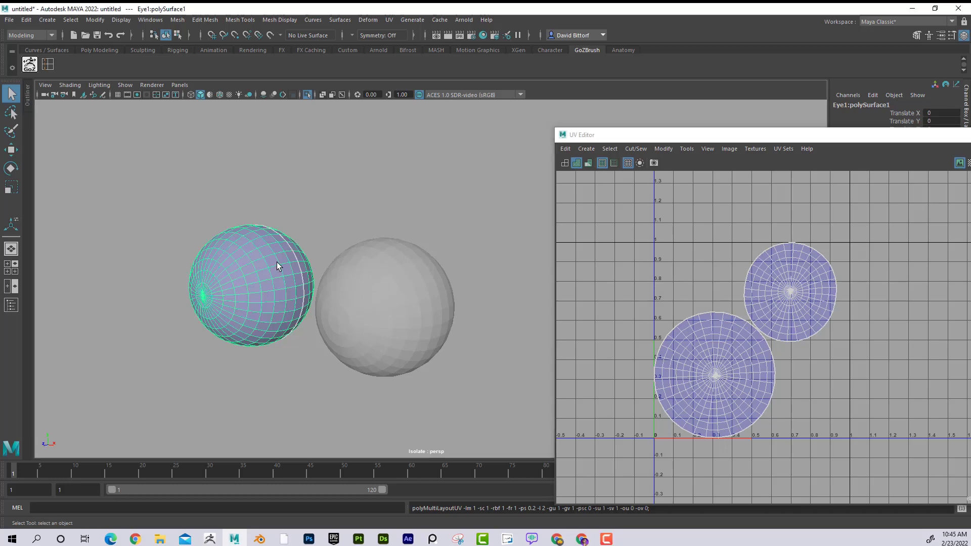
- Select both eyes and lay out their UV shells together in the same UV tile
left_click(406, 287)
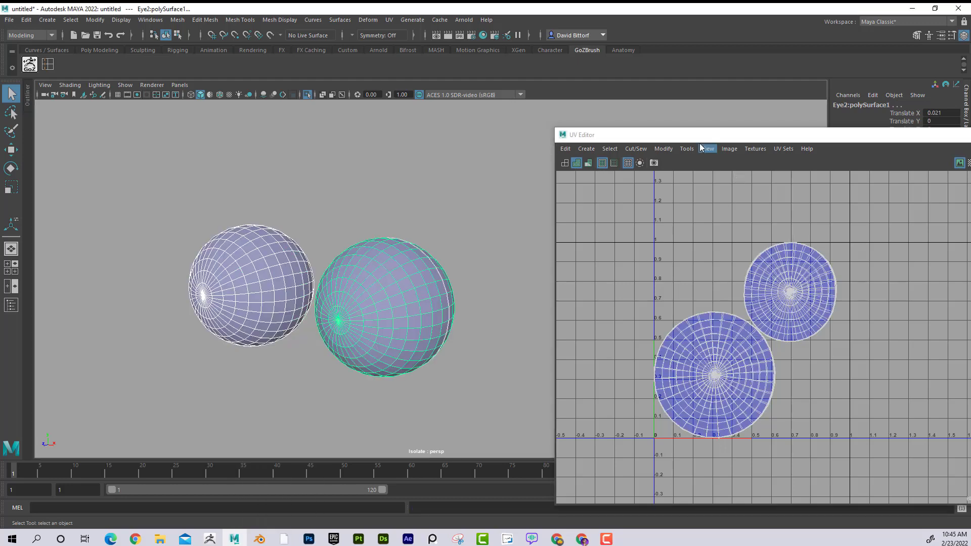
left_click(663, 148)
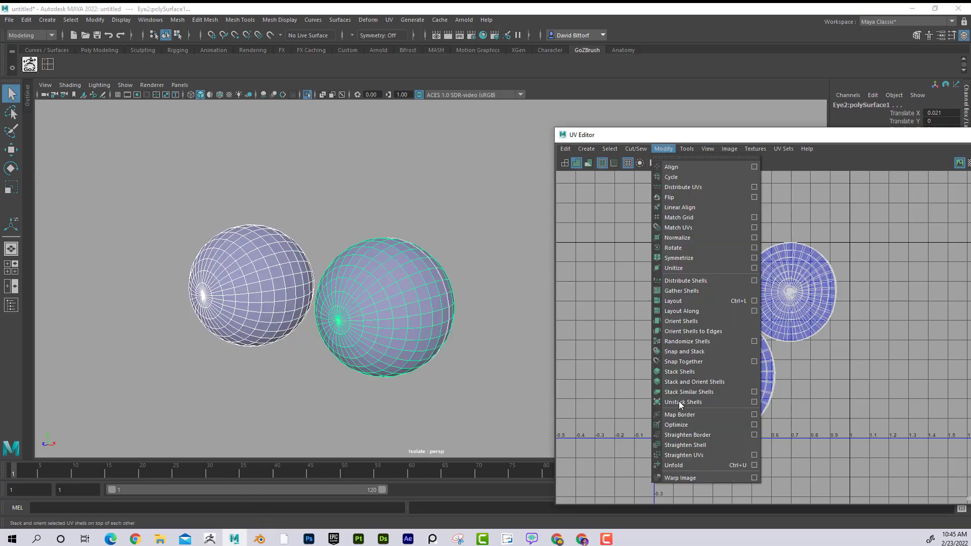
left_click(698, 302)
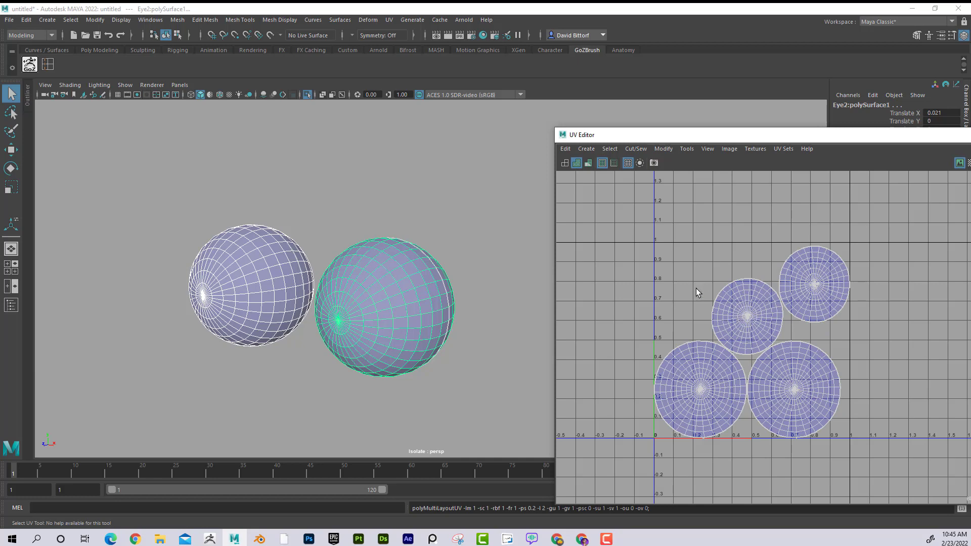
- Move the two small back-of-eye UV shells so that each sits directly above one of the large shells
right_click_drag(738, 303, 695, 282)
left_click(739, 303)
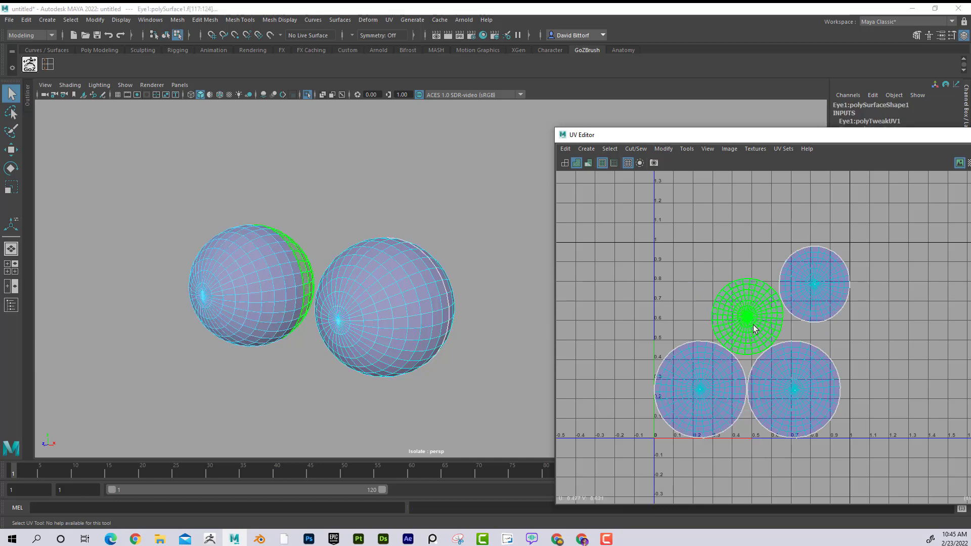
key("w")
left_click_drag(753, 325, 703, 303)
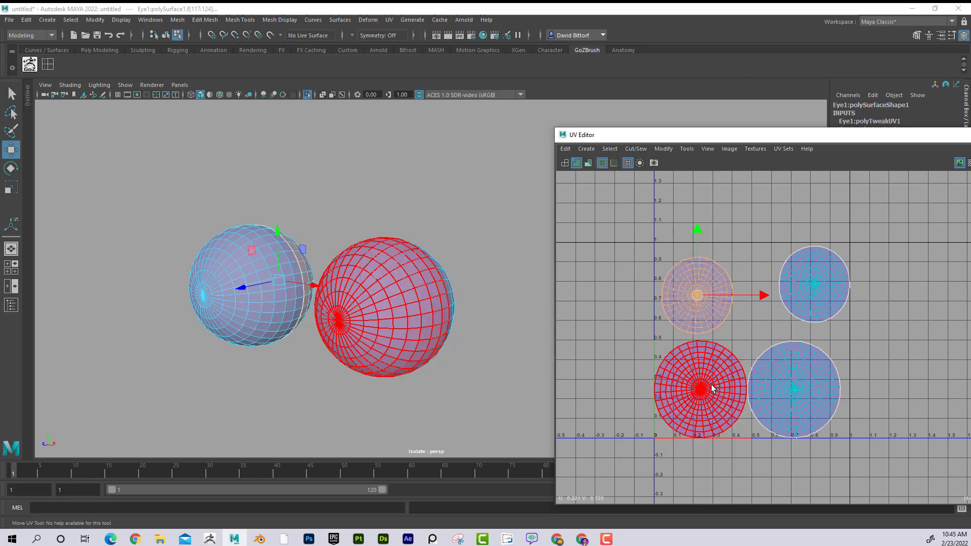
left_click(817, 286)
left_click_drag(817, 286, 792, 301)
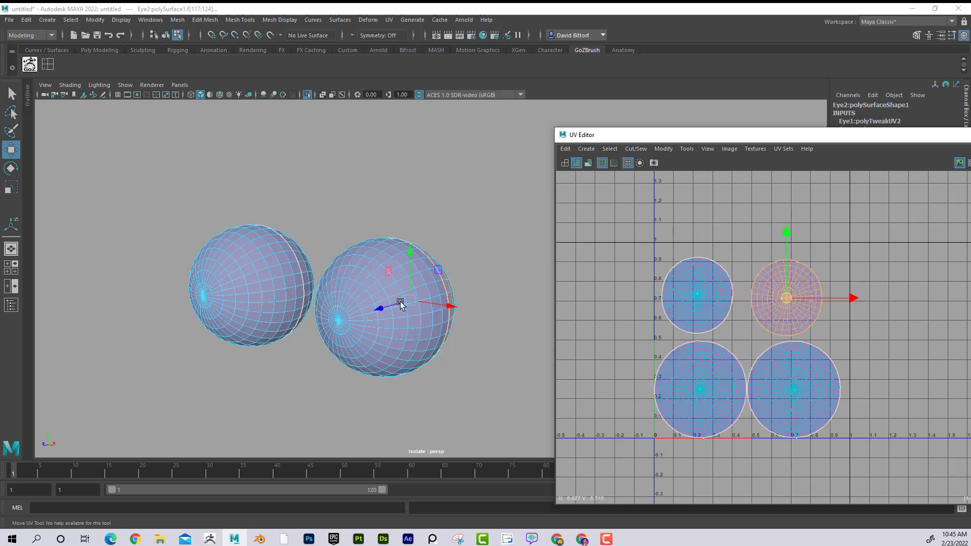
- Turn off the isolated view of the eyes and return to object selection with the full character shown
scroll(433, 260, "down", 3)
left_click(307, 94)
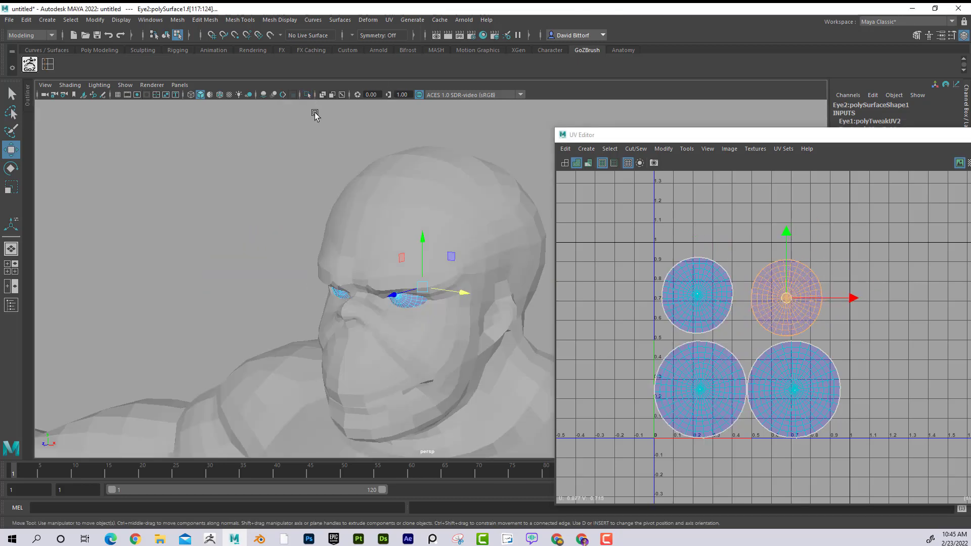
scroll(355, 271, "down", 5)
right_click_drag(362, 180, 369, 168)
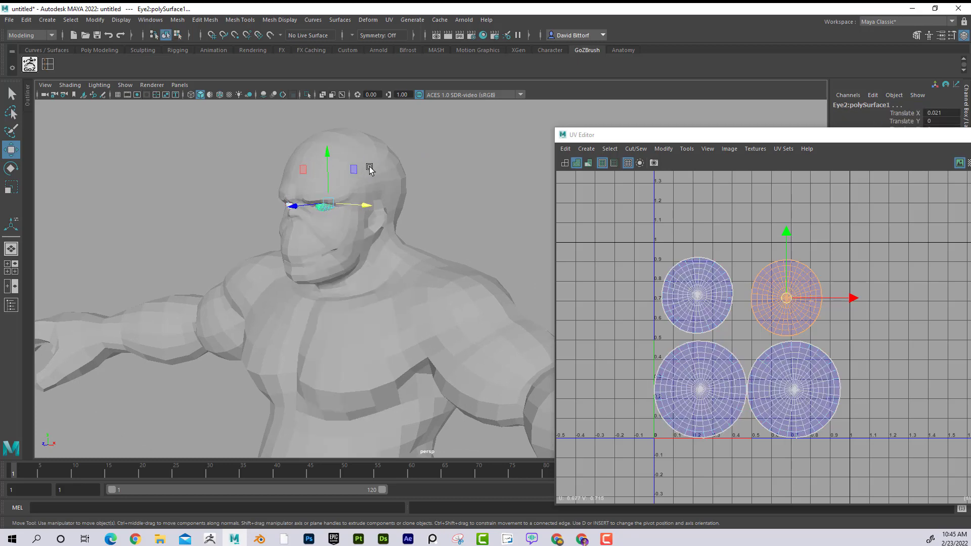
left_click(369, 168)
- Select both eye meshes and combine them into a single mesh
left_click_drag(298, 239, 362, 206, "alt")
left_click(332, 179)
left_click(315, 166, "shift")
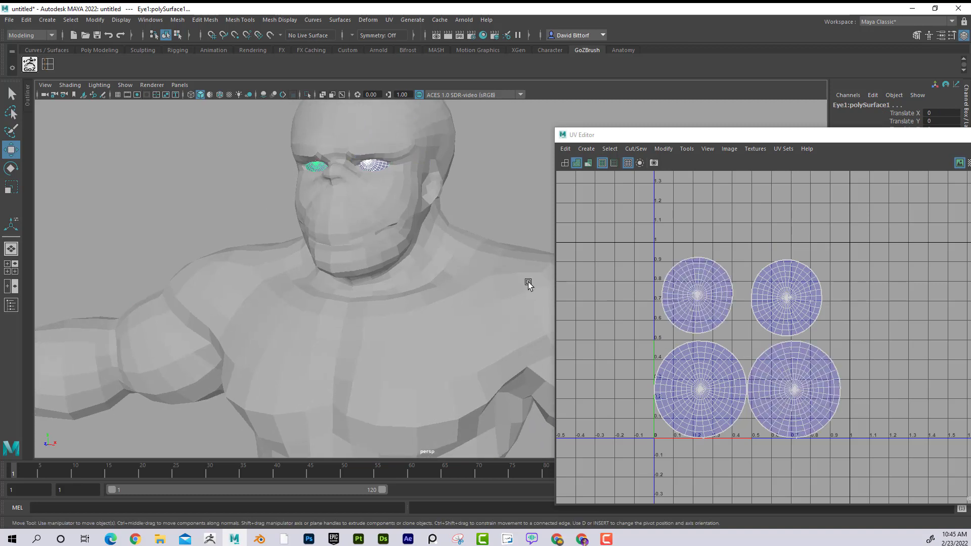
scroll(347, 298, "down", 5)
middle_click_drag(372, 336, 341, 255, "alt")
scroll(334, 273, "down", 2)
left_click_drag(328, 283, 320, 175, "alt")
left_click(177, 20)
left_click(211, 57)
left_click(253, 150)
- Assign a new Lambert material to the body mesh, moving the UV Editor out of the way of the material attributes
left_click(320, 175)
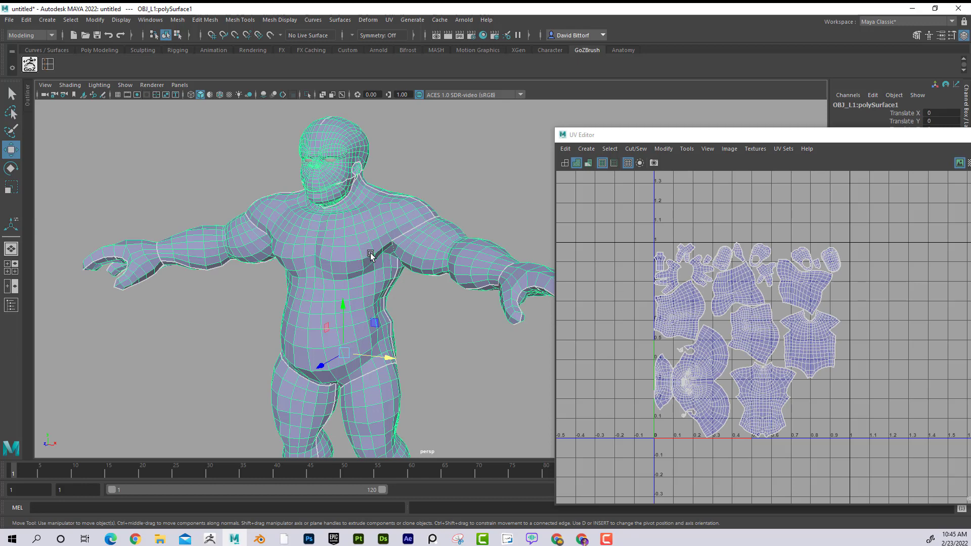
right_click(344, 233)
mouse_move(354, 499)
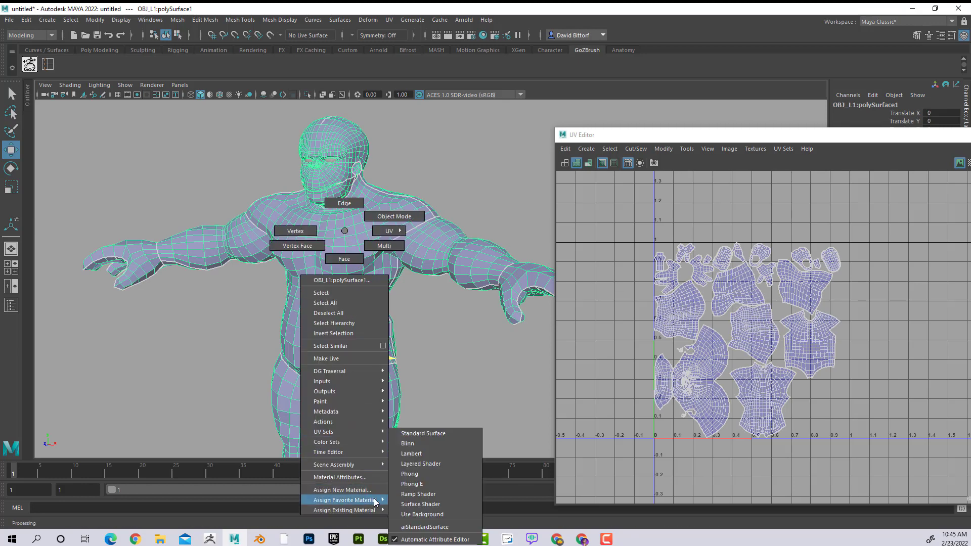
left_click(454, 453)
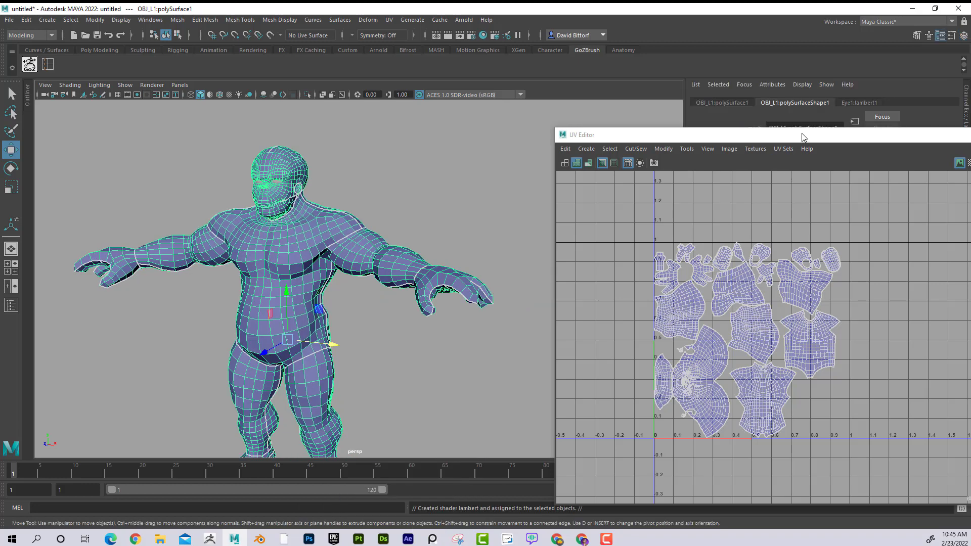
left_click_drag(802, 134, 771, 227)
right_click(288, 220)
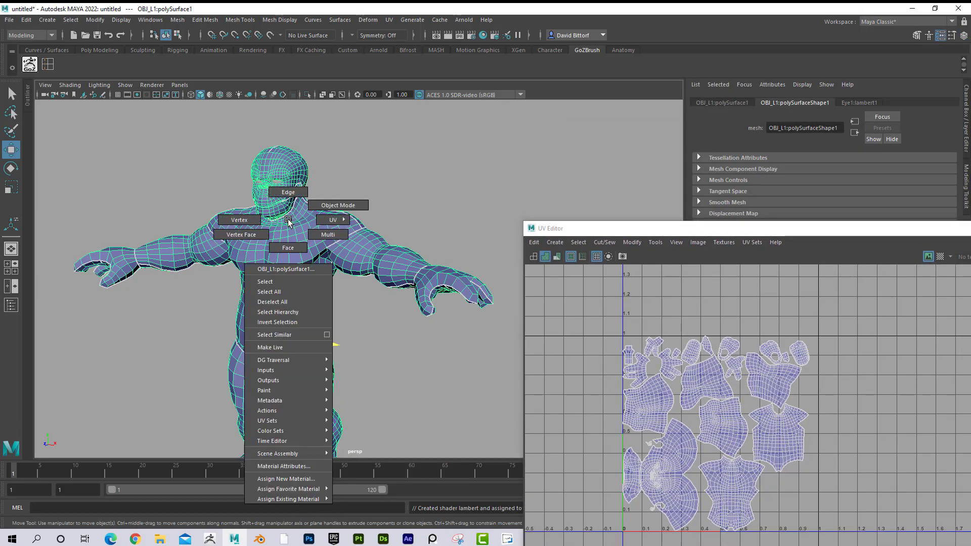
mouse_move(303, 489)
left_click(387, 452)
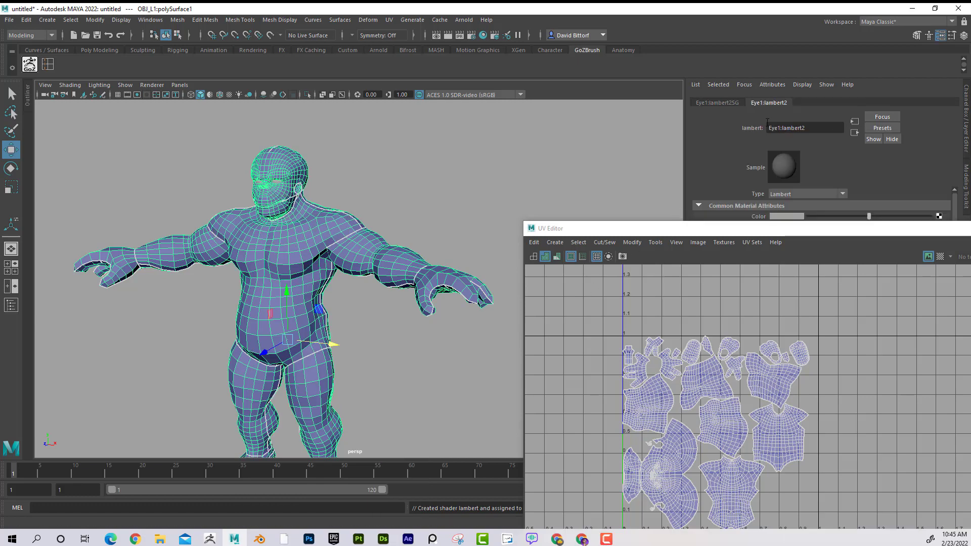
- Rename the body's Lambert material to BodyMaterial
triple_click(818, 128)
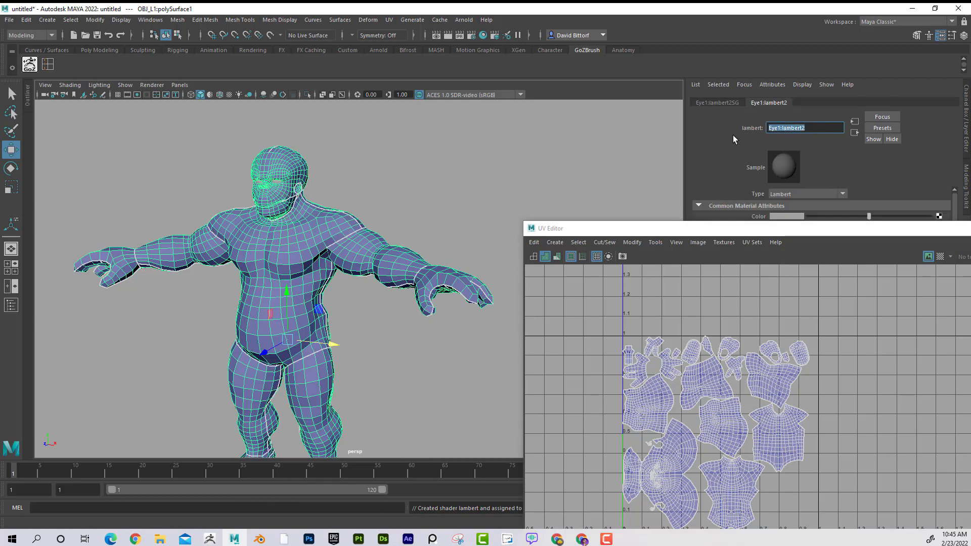
type("Lamer")
key("BackSpace")
key("BackSpace")
key("BackSpace")
key("BackSpace")
key("BackSpace")
type("BodyMaterial")
key("Return")
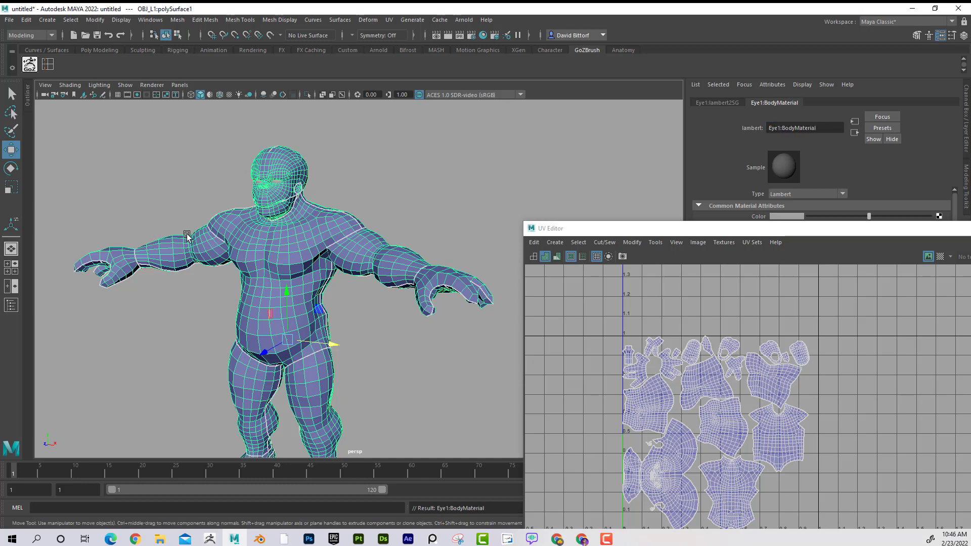
- Select the combined eyes mesh and assign it its own new Lambert material
middle_click_drag(187, 236, 222, 294, "alt")
right_click_drag(223, 293, 455, 297, "alt")
middle_click_drag(253, 226, 292, 270, "alt")
scroll(303, 255, "up", 4)
left_click(327, 248)
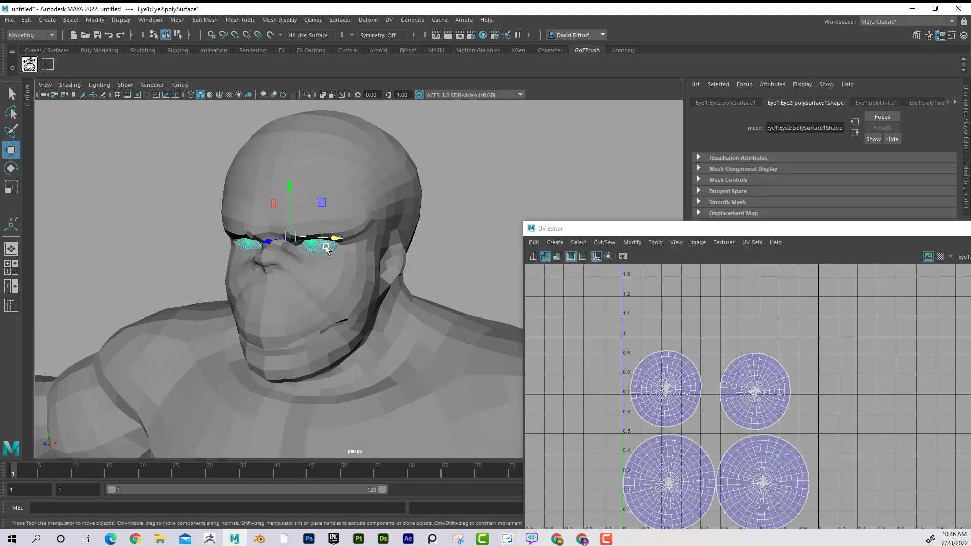
right_click_drag(322, 249, 325, 264)
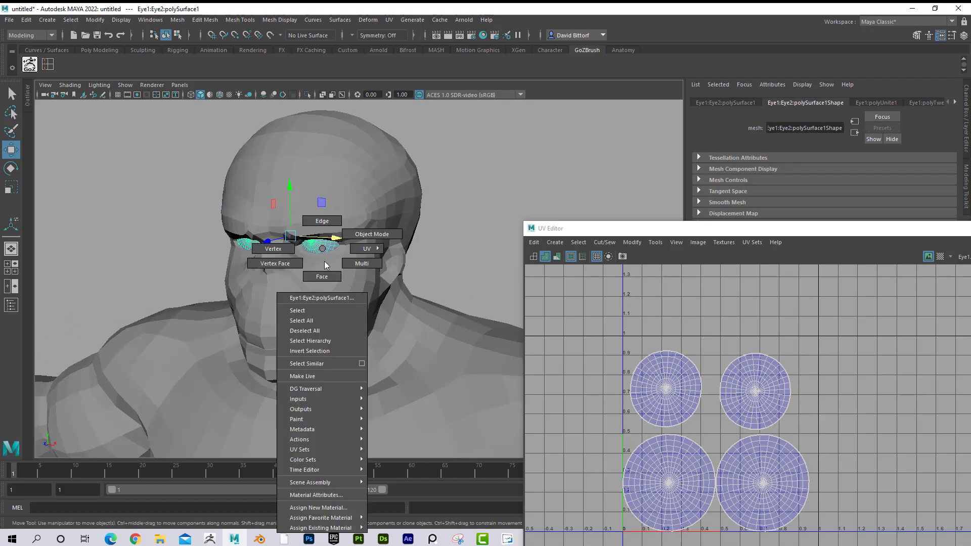
mouse_move(323, 517)
left_click(425, 457)
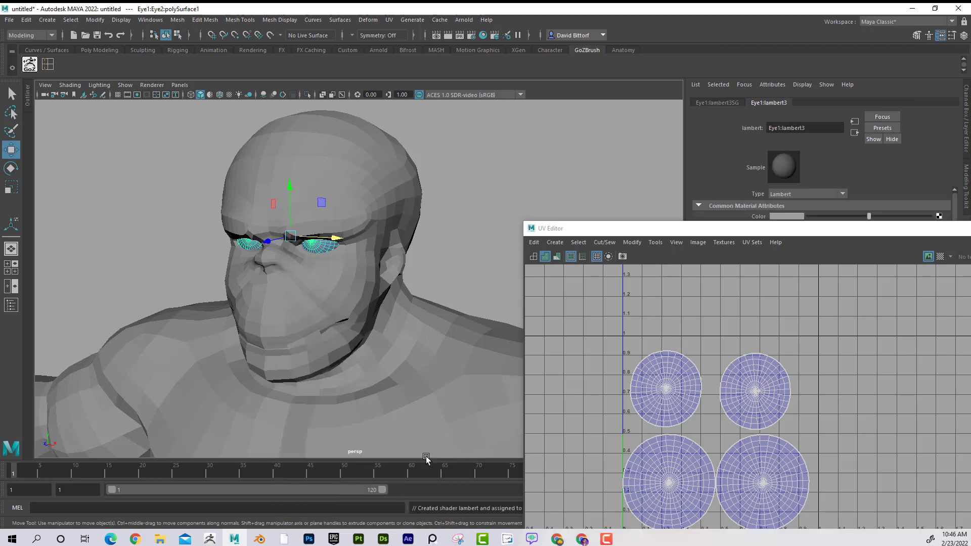
- Rename the eyes' Lambert material to EyeMaterial and clear the selection
double_click(799, 128)
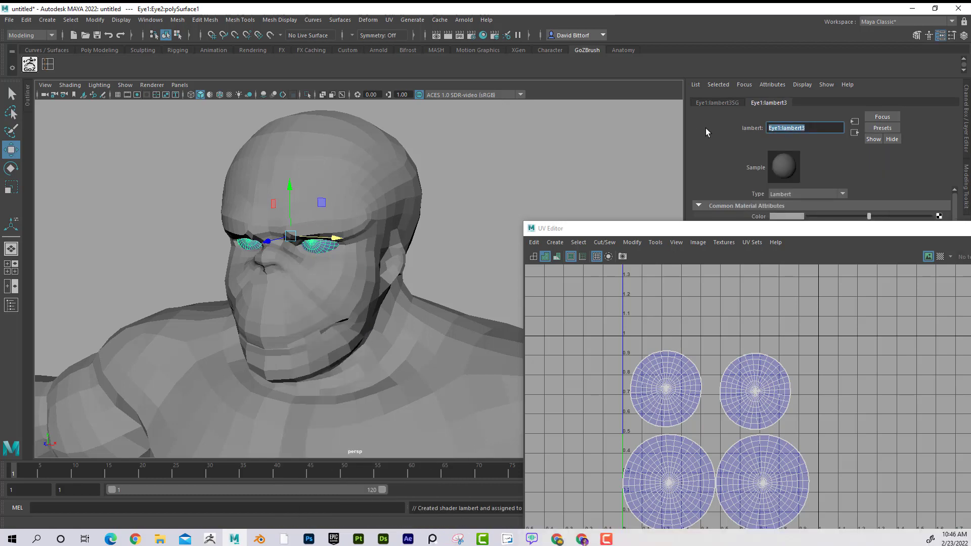
type("EyeMat")
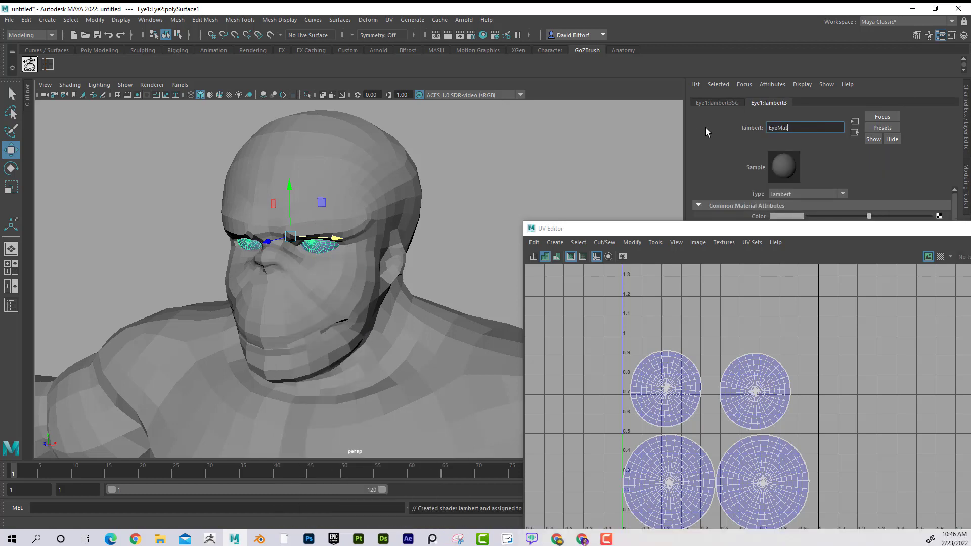
type("erials")
key("BackSpace")
key("Return")
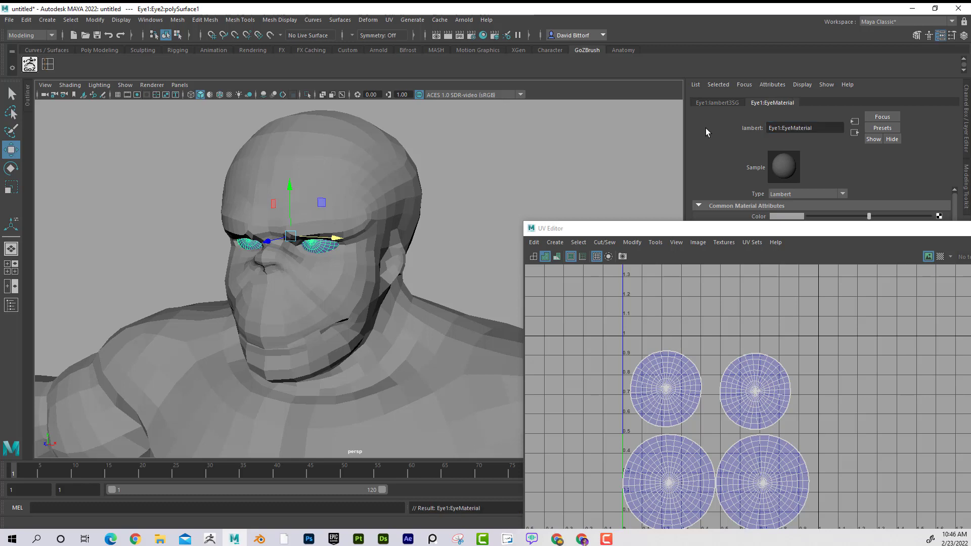
left_click(464, 251)
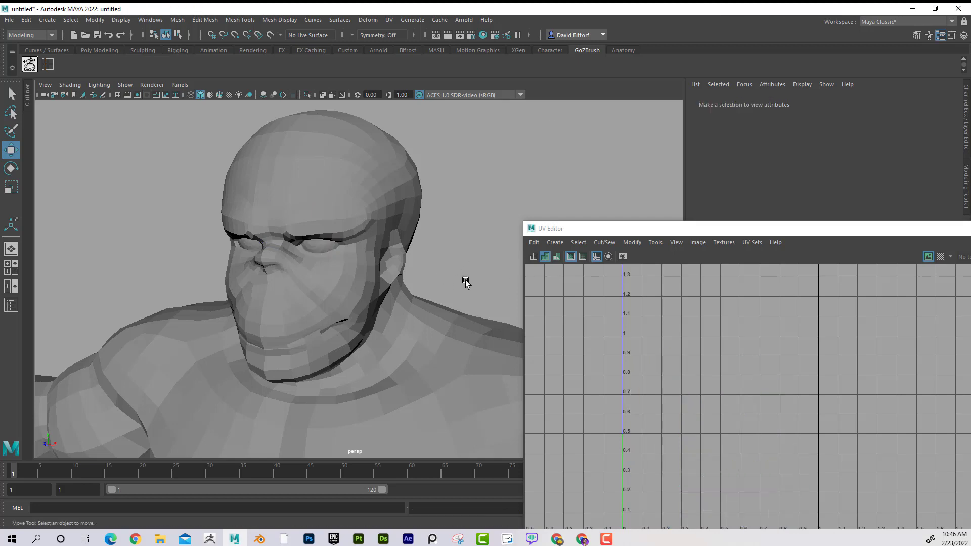
- Close the UV Editor so that the whole character can be worked on
right_click_drag(466, 282, 345, 315, "alt")
middle_click_drag(334, 309, 296, 208, "alt")
right_click_drag(295, 208, 282, 212, "alt")
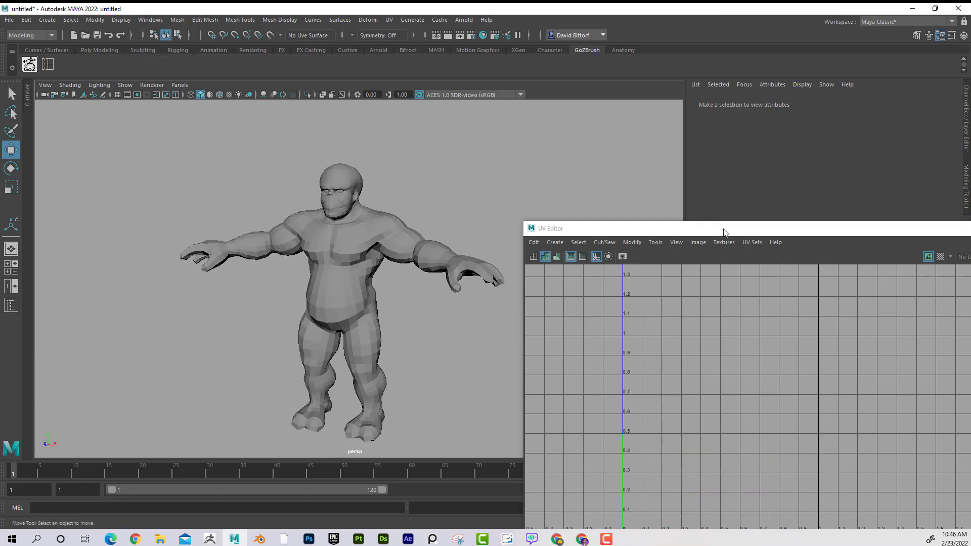
left_click_drag(724, 232, 472, 187)
left_click(820, 183)
- Soften all edges of the body mesh, return to object selection and deselect it
left_click_drag(640, 177, 384, 193, "alt")
left_click(383, 193)
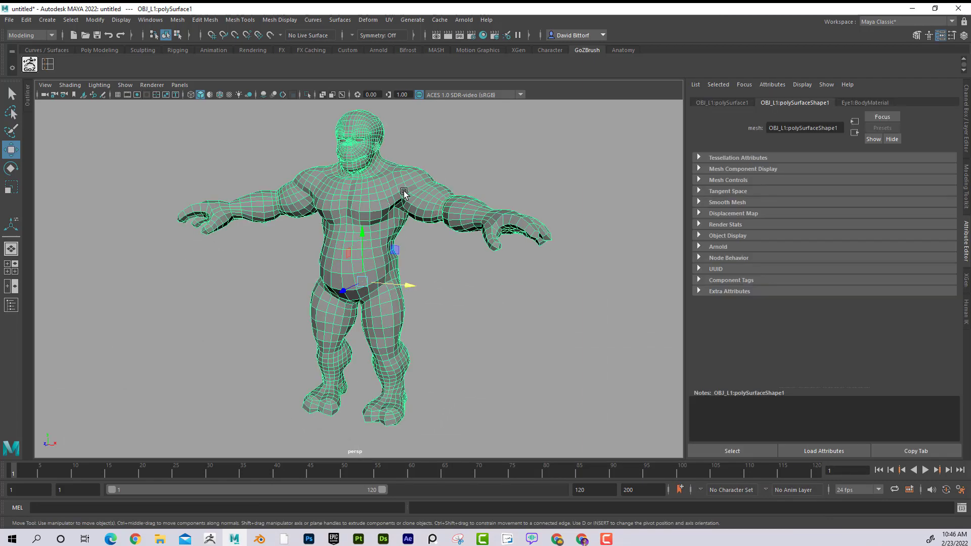
left_click(215, 23)
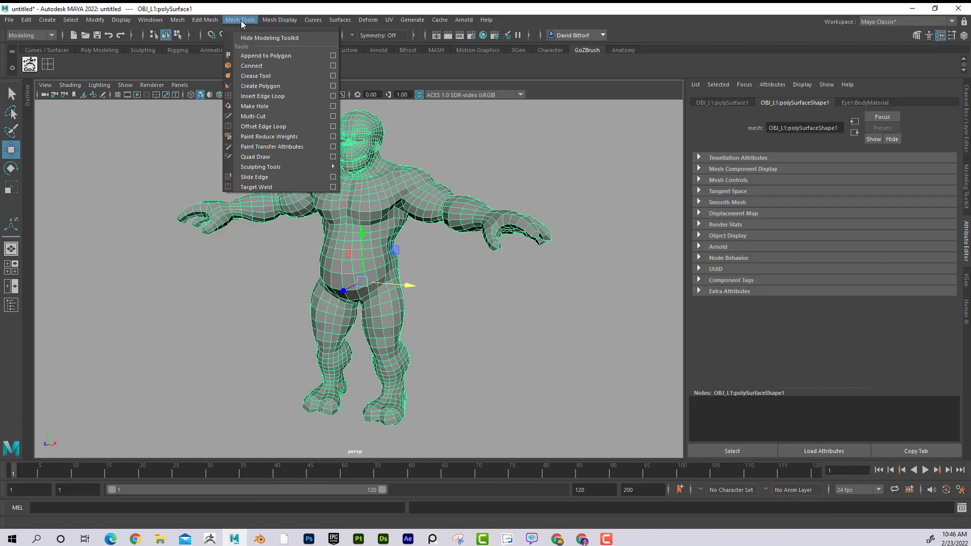
mouse_move(278, 21)
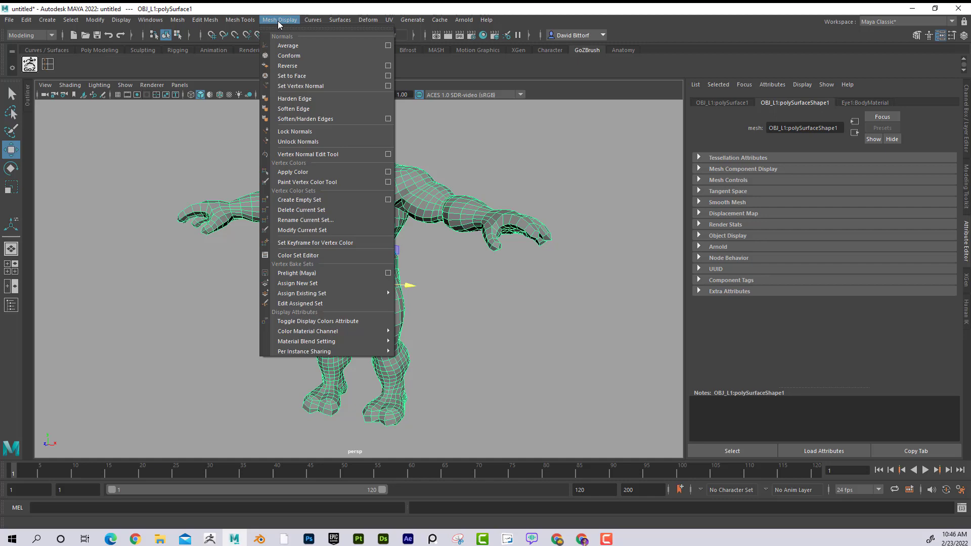
left_click(322, 108)
right_click_drag(369, 152, 418, 137)
left_click(424, 136)
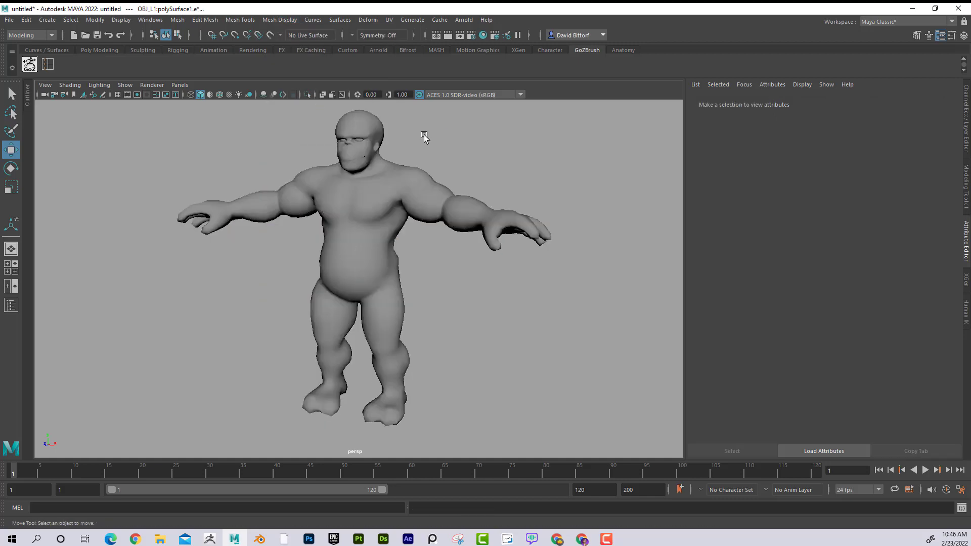
- Soften all edges of the combined eyes mesh and deselect it
middle_click_drag(373, 149, 361, 283, "alt")
scroll(379, 214, "up", 6)
left_click_drag(361, 284, 347, 290, "alt")
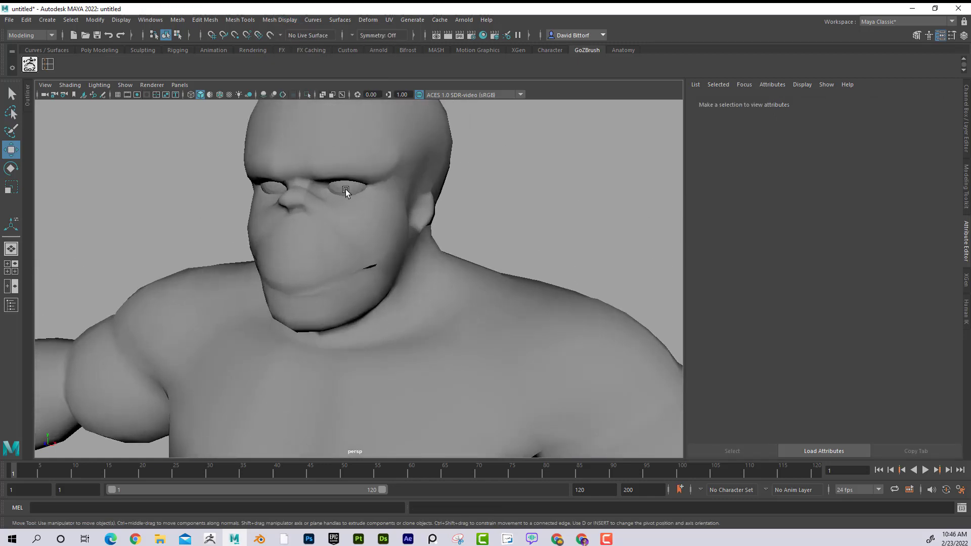
left_click(345, 190)
left_click(280, 20)
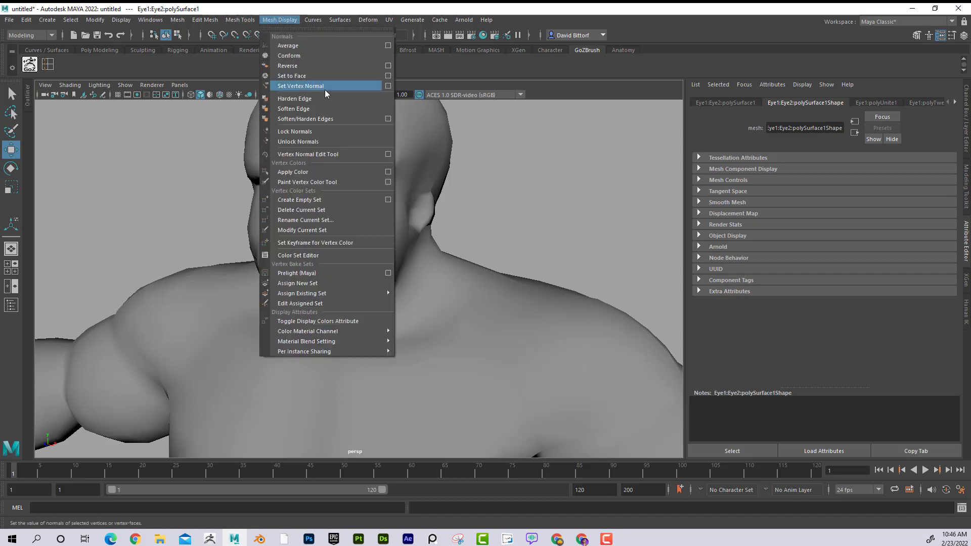
left_click(322, 108)
left_click(520, 209)
- Select the body and eyes together and start exporting the selection
scroll(393, 209, "down", 10)
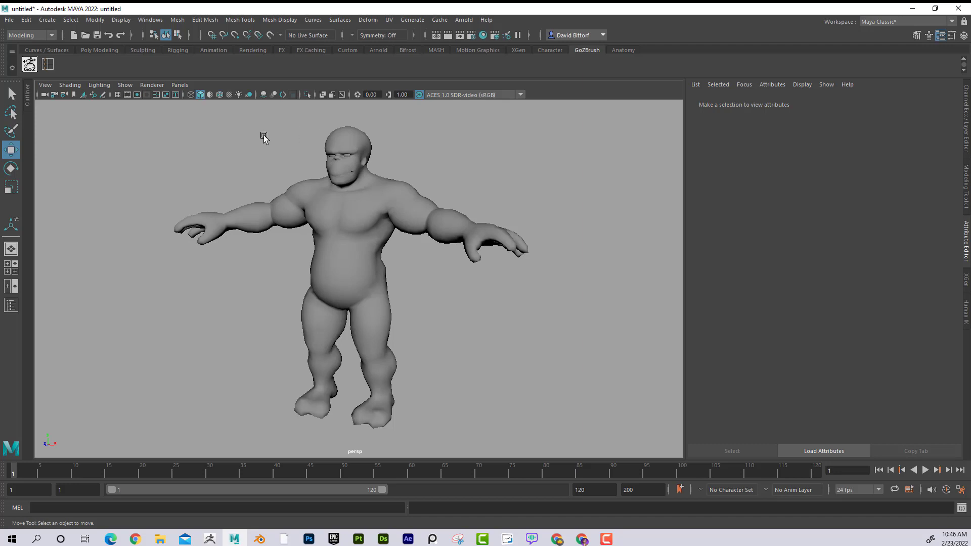
left_click_drag(252, 129, 482, 280)
left_click(9, 20)
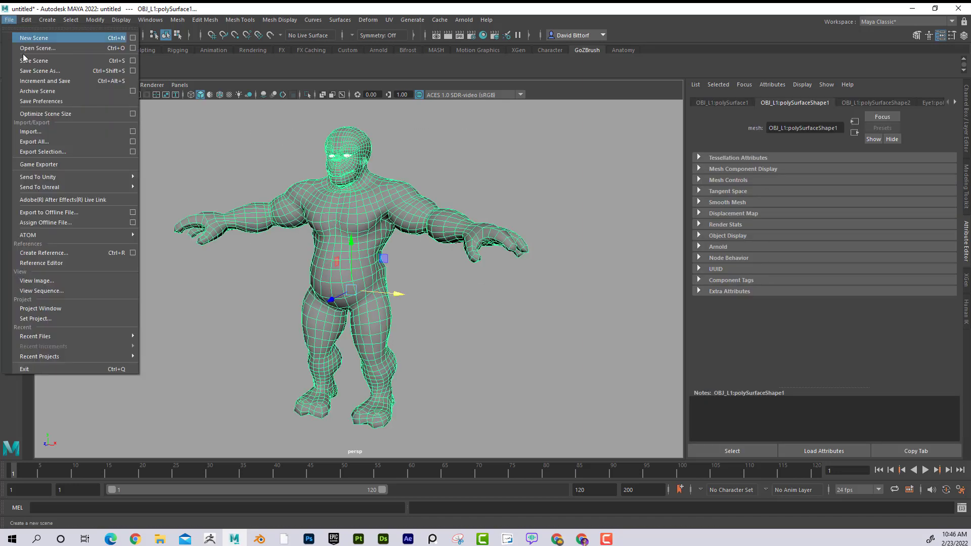
left_click(78, 152)
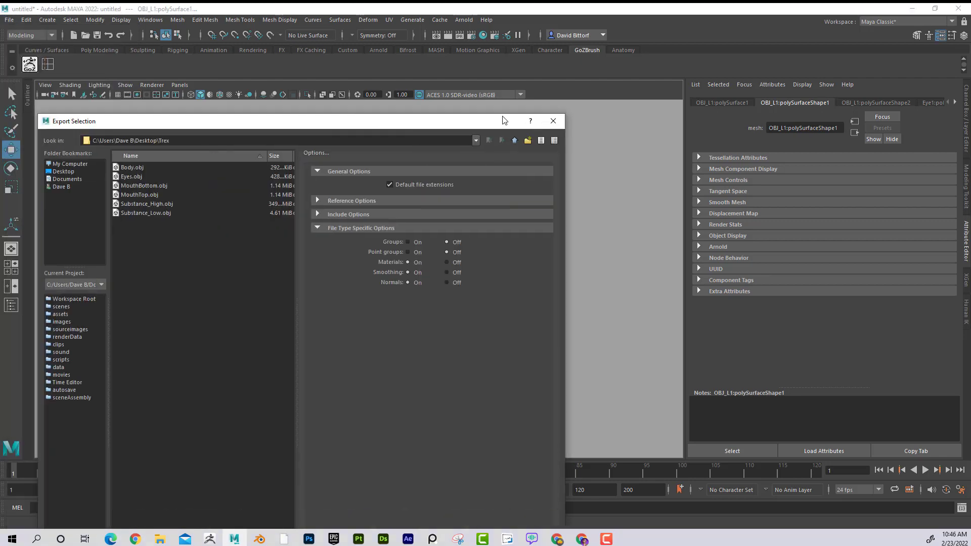
left_click_drag(446, 80, 548, 105)
- Set the export location to the Desktop folder SubstancePainter_Character\SubstancePainter_Character\ZBrush
left_click(178, 163)
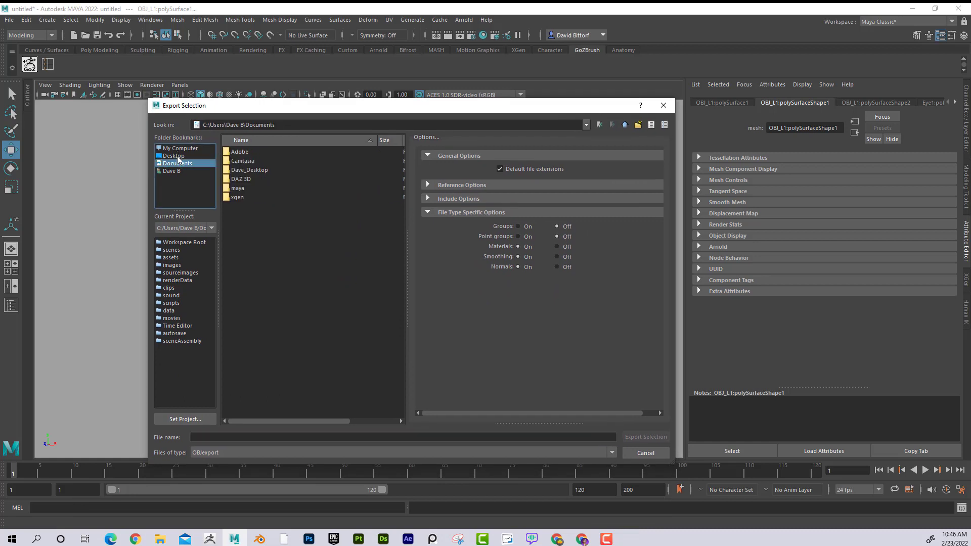
left_click(173, 157)
double_click(258, 204)
double_click(254, 154)
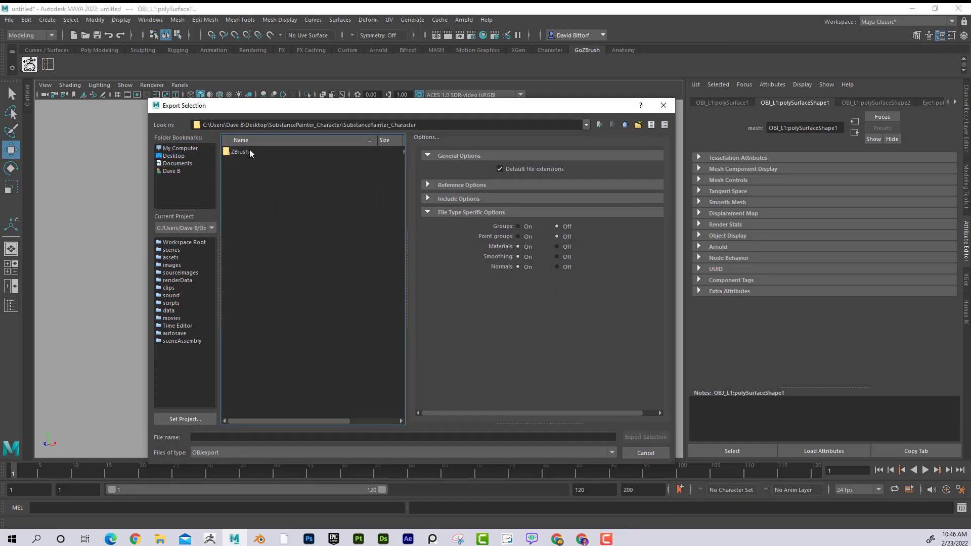
double_click(249, 152)
- Export the selected body and eyes in OBJ format under the file name SubstanceCharacter
left_click(217, 436)
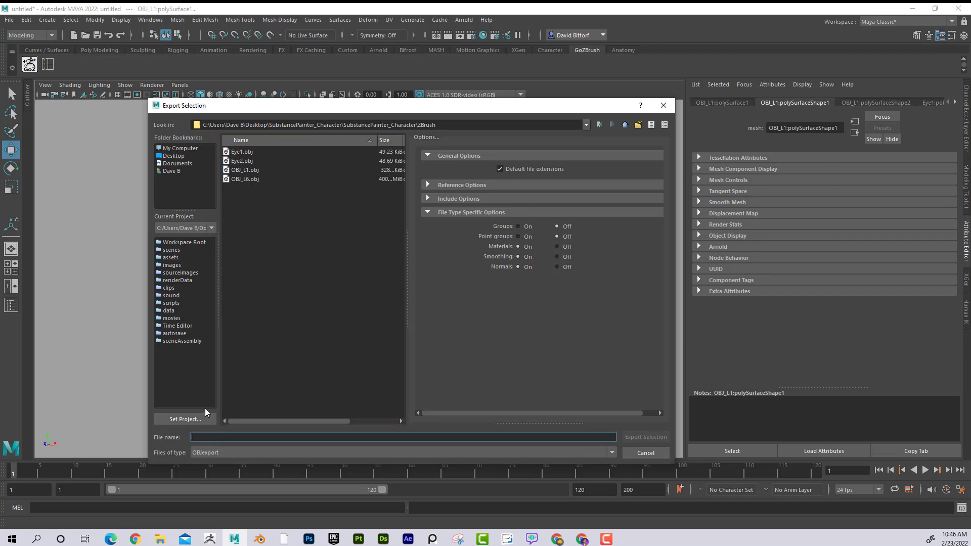
type("SubstanceC")
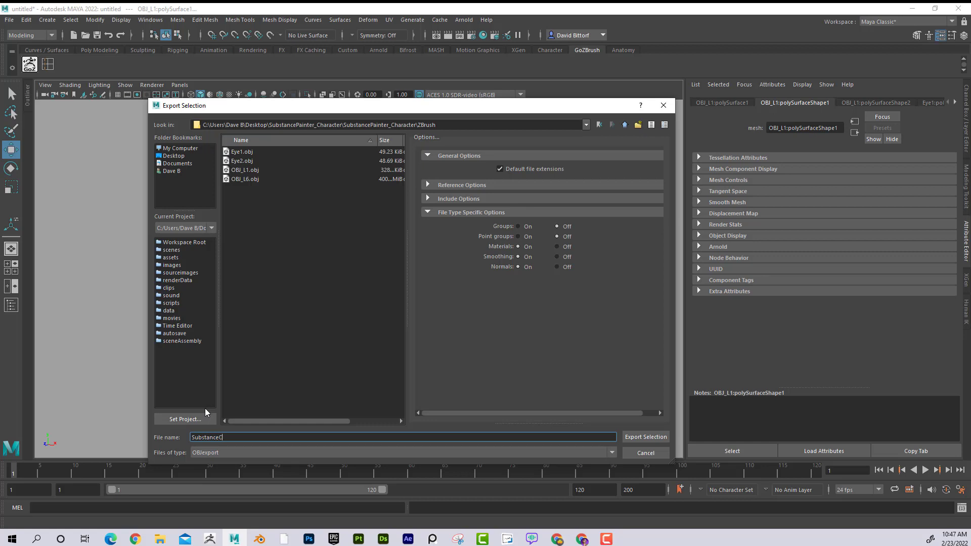
type("haracter")
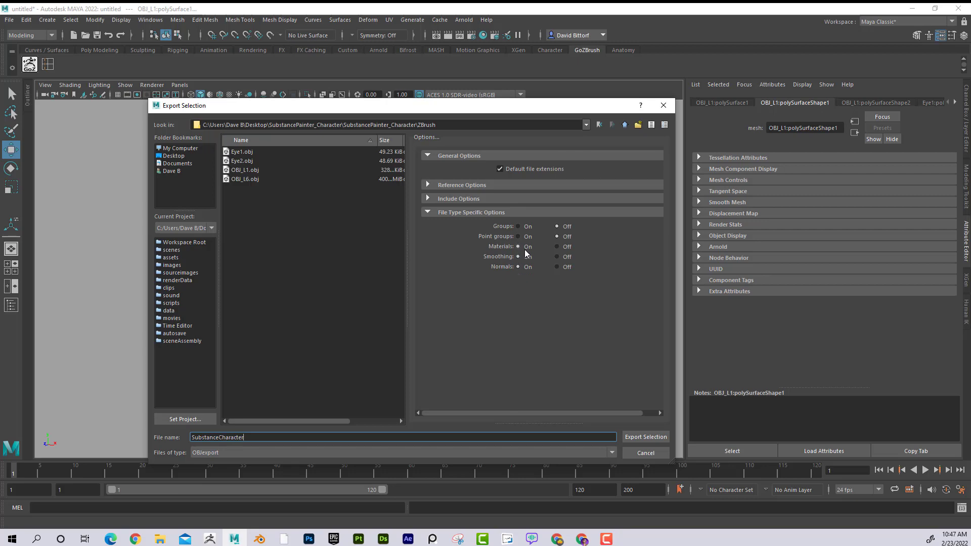
left_click_drag(480, 110, 468, 239)
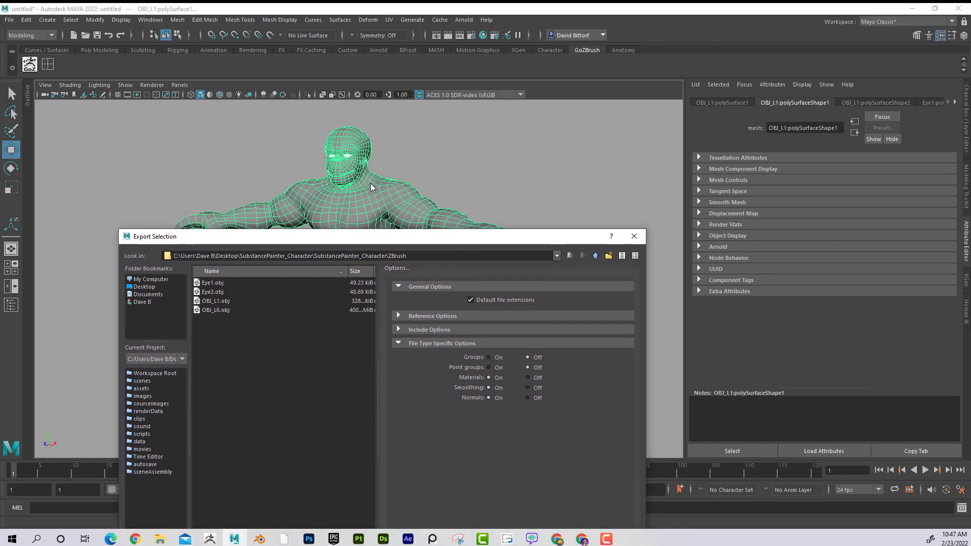
left_click_drag(509, 238, 550, 93)
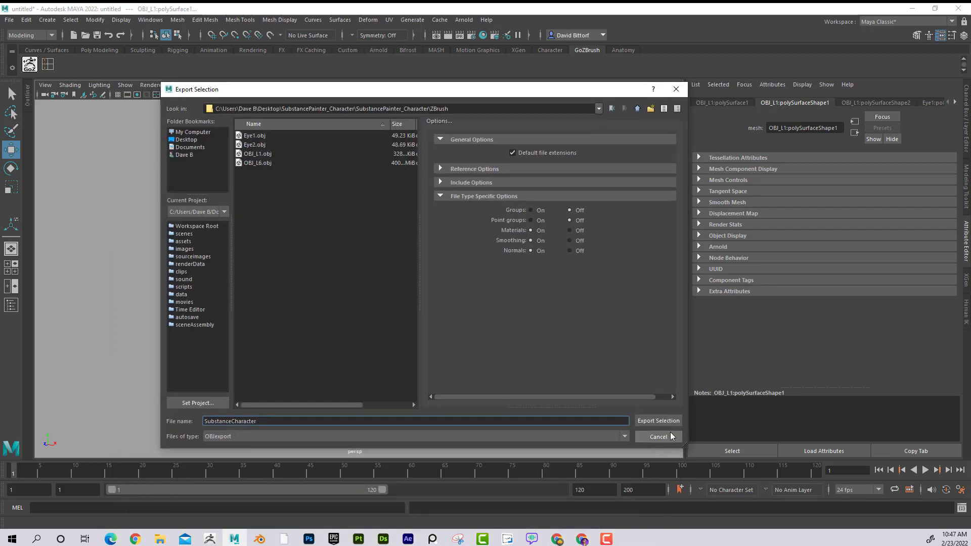
left_click(658, 421)
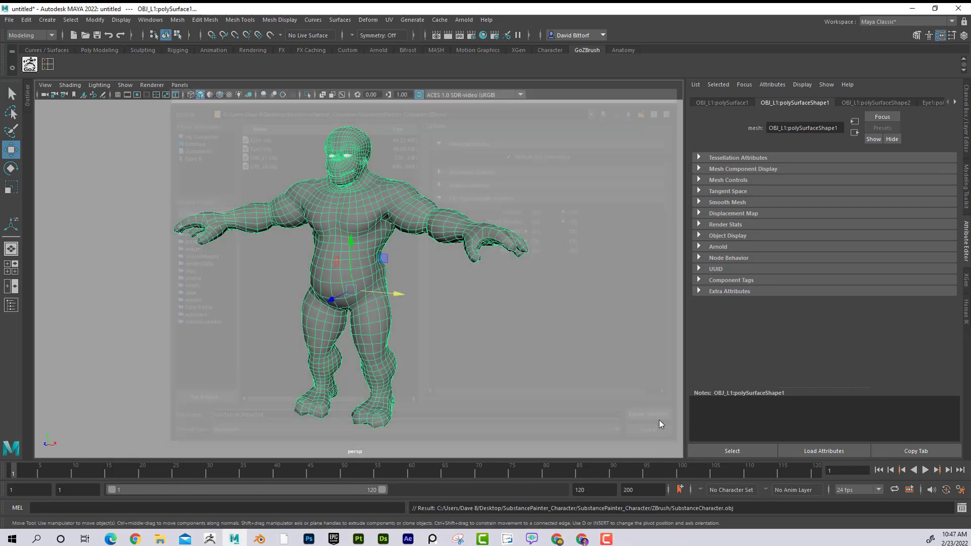
- Switch to Adobe Substance 3D Painter and start a new project
mouse_move(361, 538)
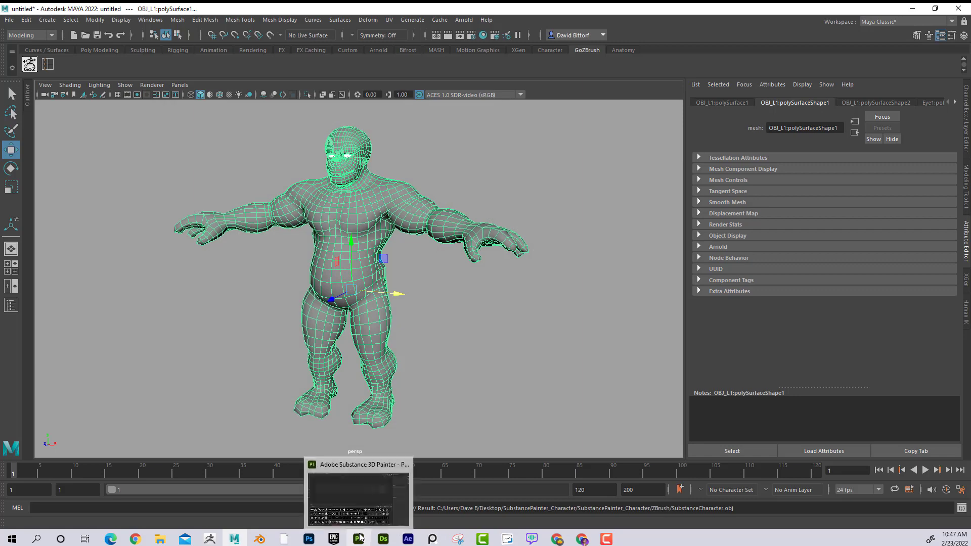
left_click(359, 466)
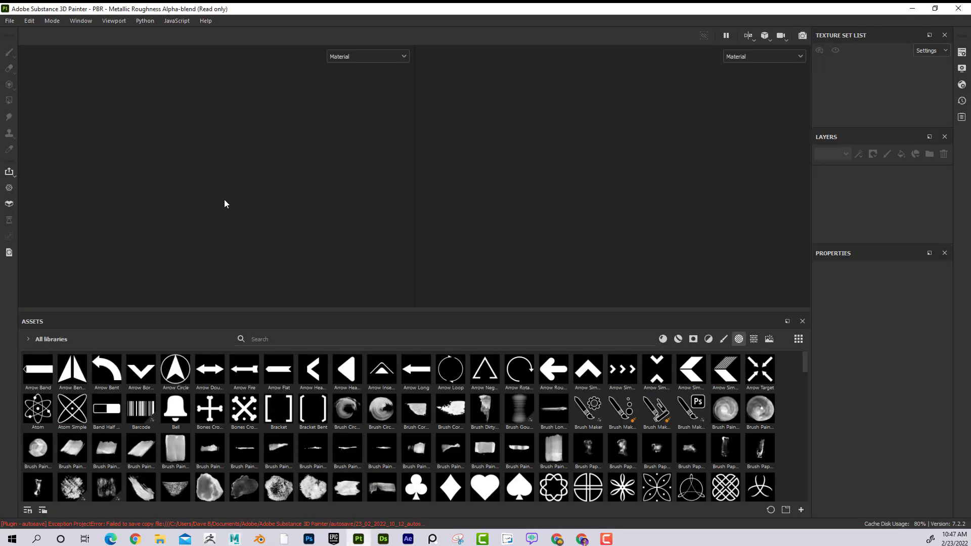
left_click(10, 20)
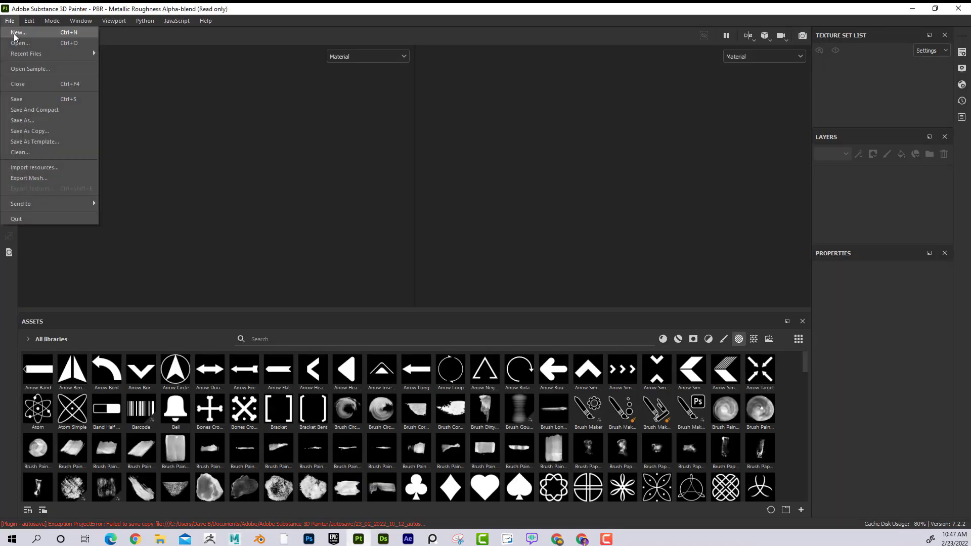
left_click(15, 33)
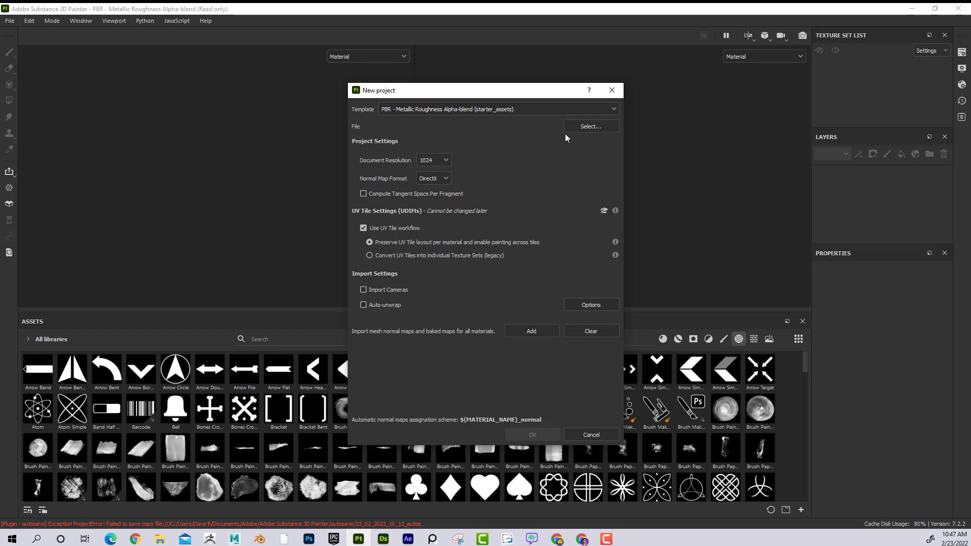
- Load SubstanceCharacter from the Desktop folder SubstancePainter_Character\SubstancePainter_Character\ZBrush as the project mesh
left_click(592, 127)
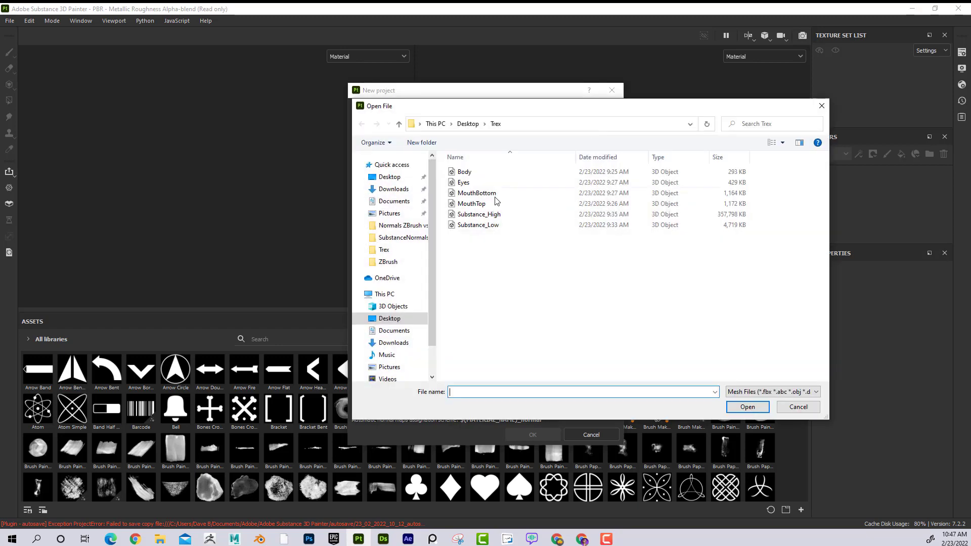
left_click(473, 125)
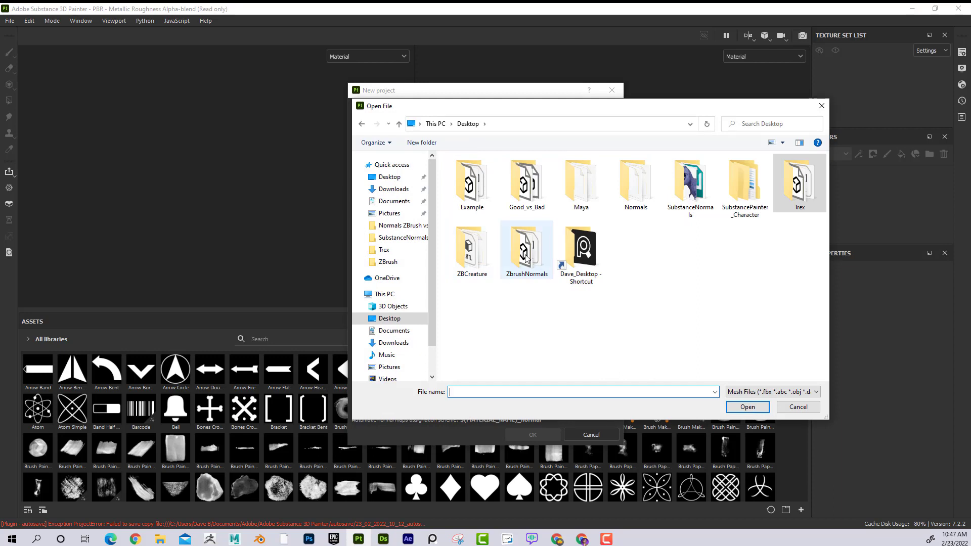
double_click(745, 187)
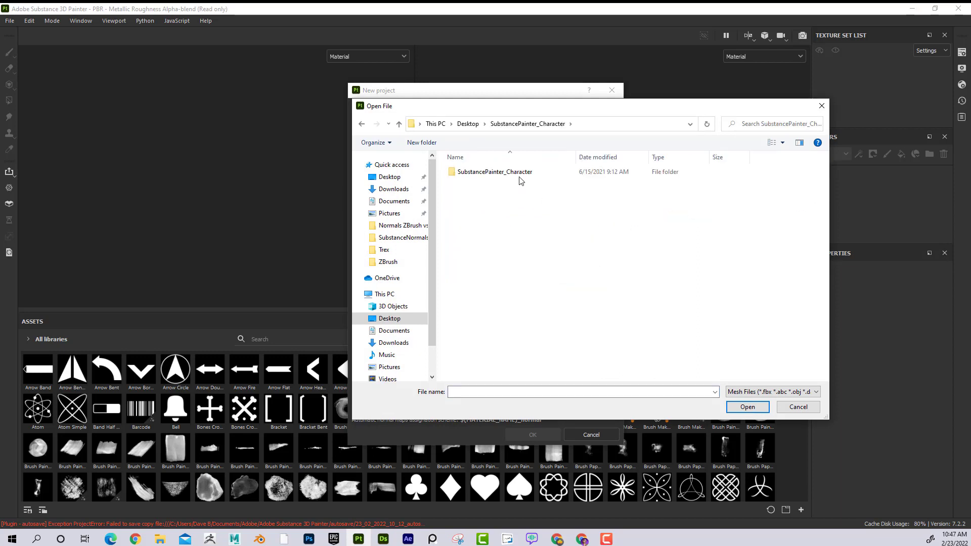
double_click(506, 173)
double_click(468, 173)
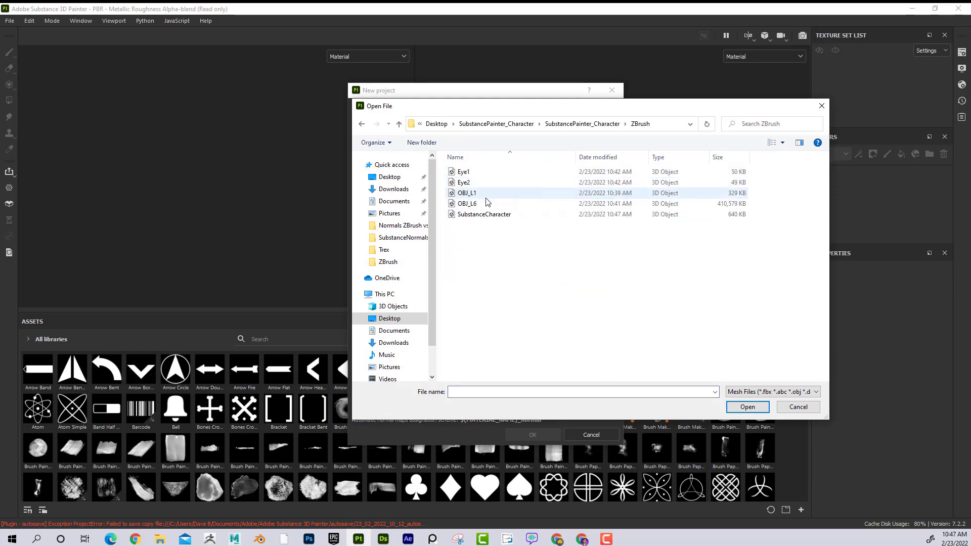
left_click(462, 198)
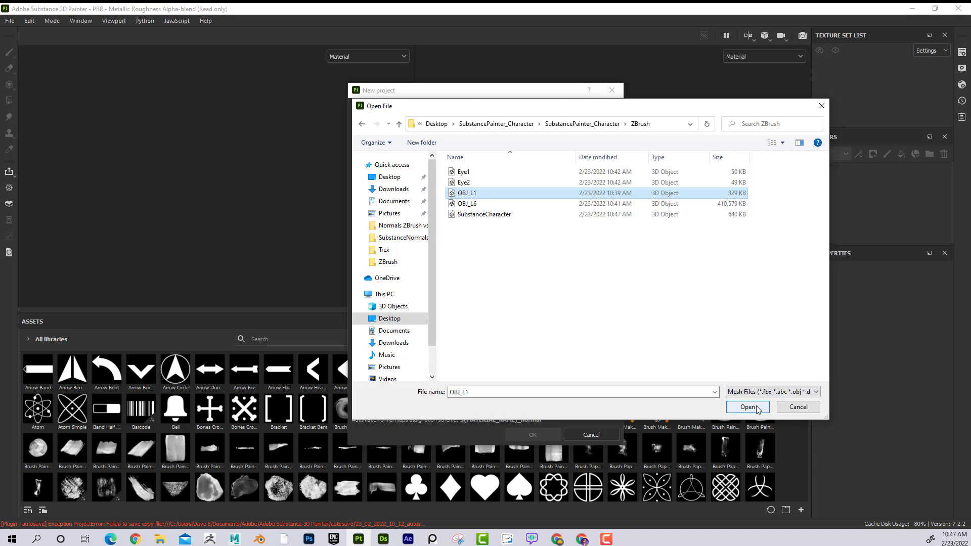
left_click(494, 217)
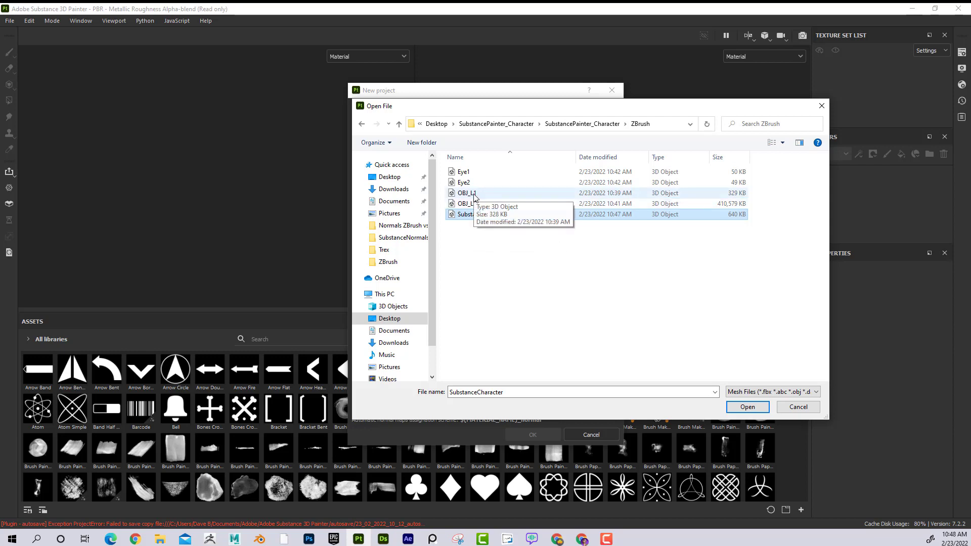
left_click(759, 408)
- Create the project with document resolution 4096 and the UV Tile workflow disabled, discarding the changes to the previous project
left_click(439, 160)
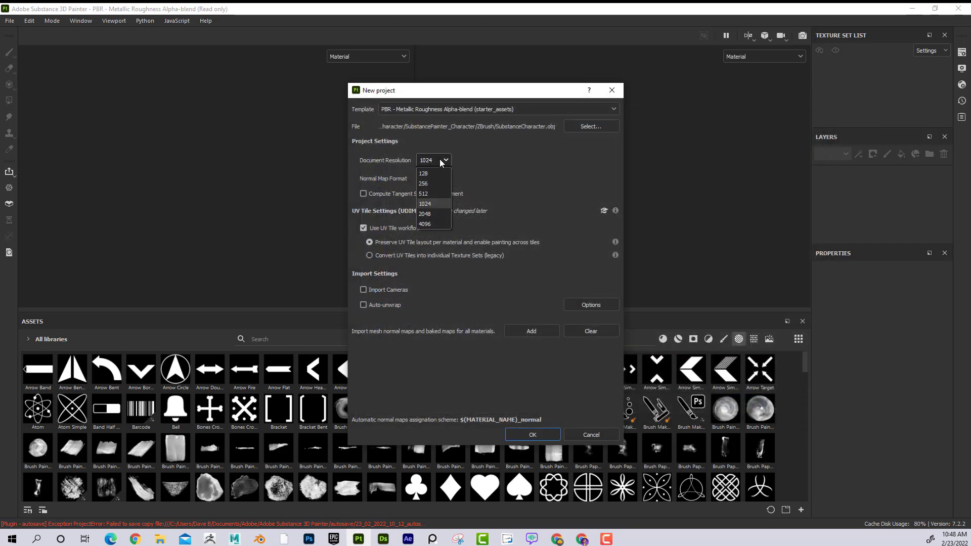
left_click(430, 224)
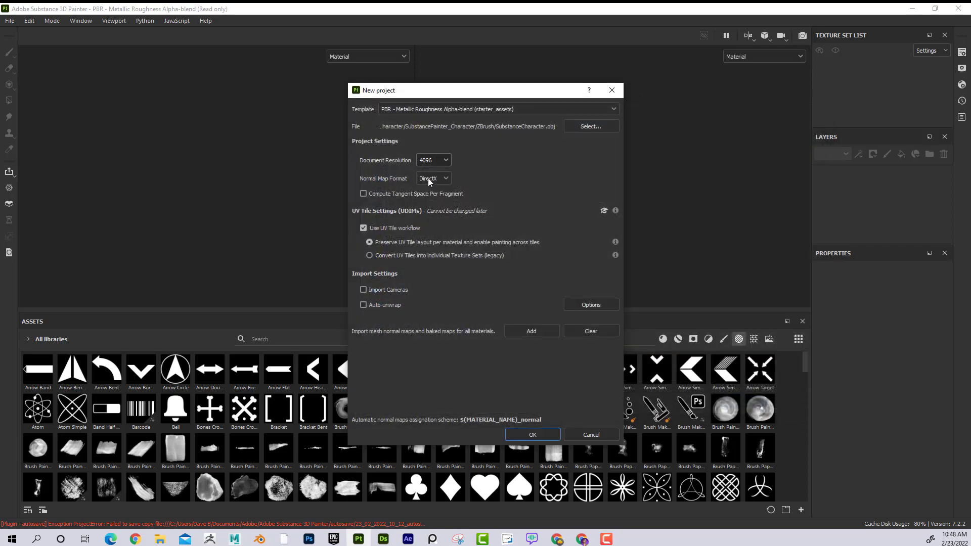
left_click(364, 228)
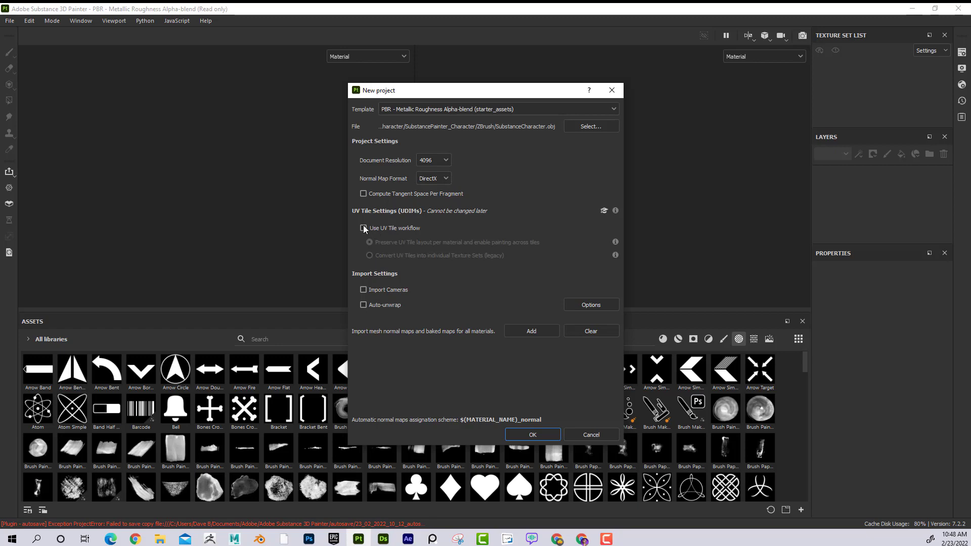
left_click(521, 435)
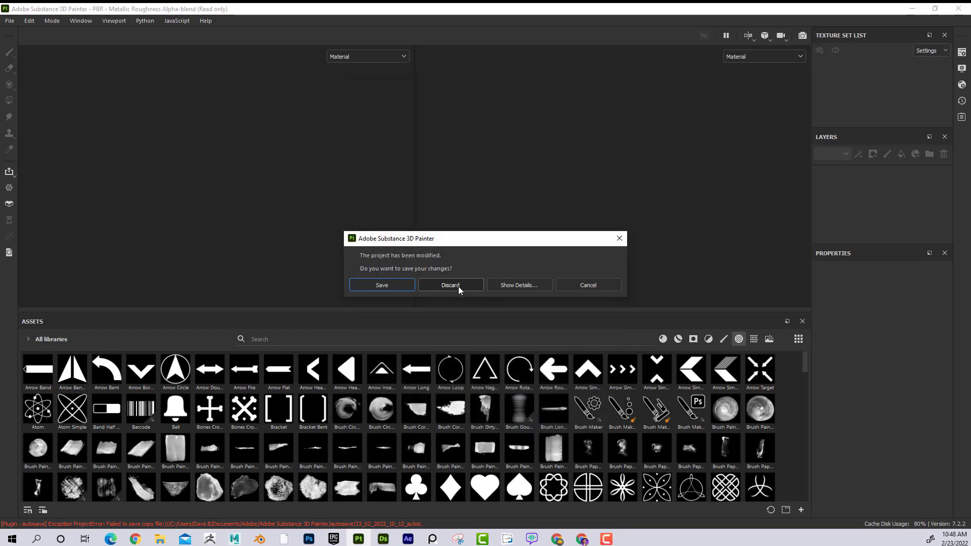
left_click(458, 285)
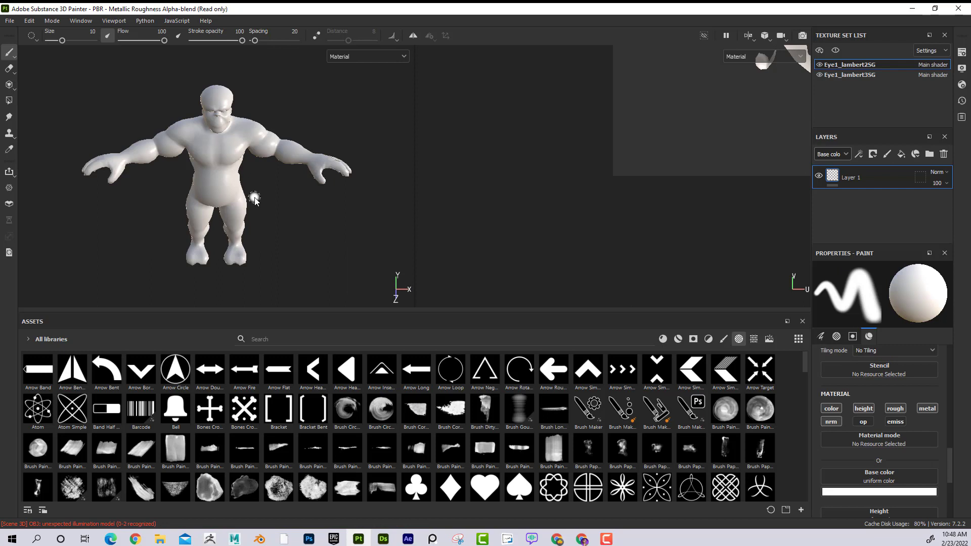
- Examine the imported character in 3D and the complete UV layout of its body texture set
left_click_drag(221, 161, 354, 144, "alt")
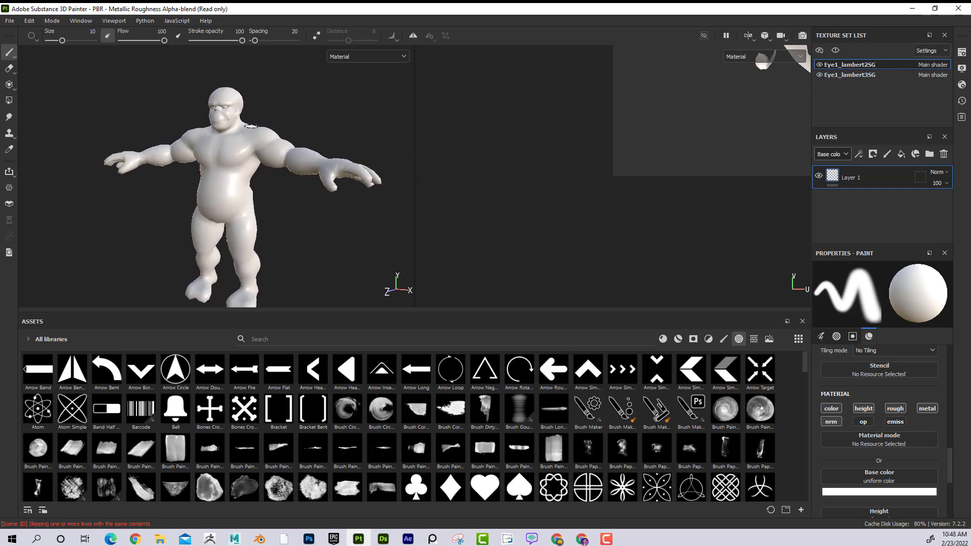
middle_click_drag(748, 147, 650, 199, "alt")
right_click_drag(649, 199, 632, 178, "alt")
middle_click_drag(706, 159, 620, 215, "alt")
right_click_drag(620, 214, 604, 189, "alt")
middle_click_drag(620, 189, 592, 229, "alt")
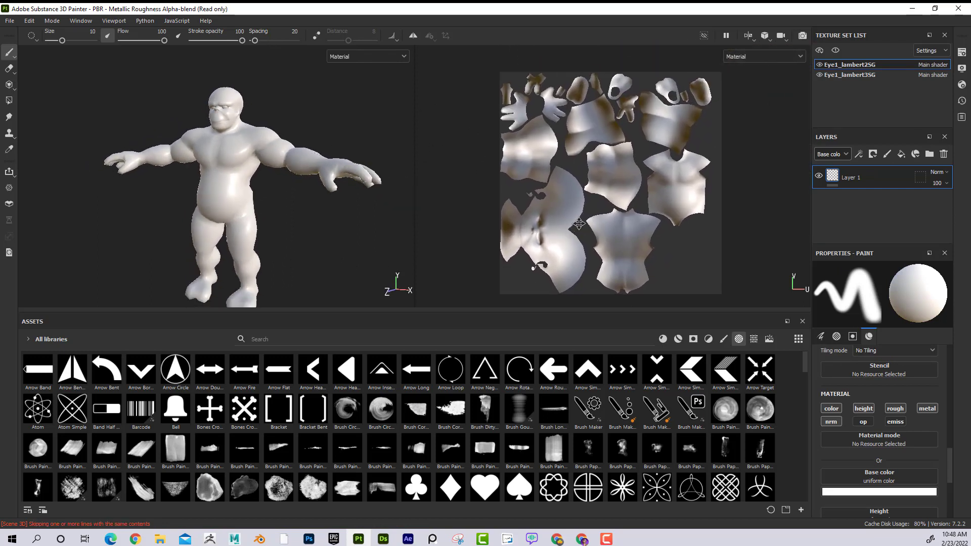
right_click_drag(592, 229, 577, 212, "alt")
middle_click_drag(579, 190, 575, 180, "alt")
right_click_drag(575, 181, 582, 177, "alt")
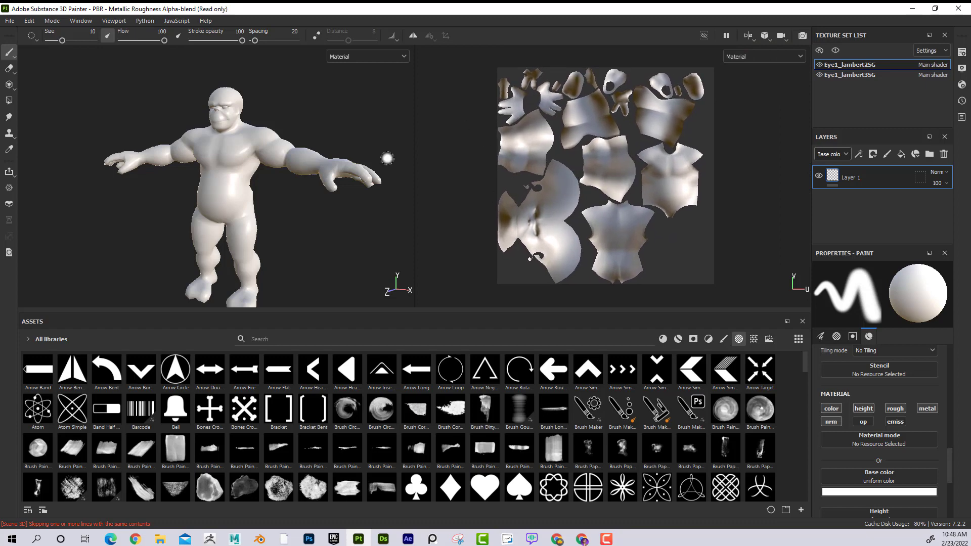
- Check the UV layout of the eyes texture set Eye1_lambert3SG and return to the body texture set Eye1_lambert2SG
left_click_drag(262, 181, 257, 193, "alt")
left_click(860, 75)
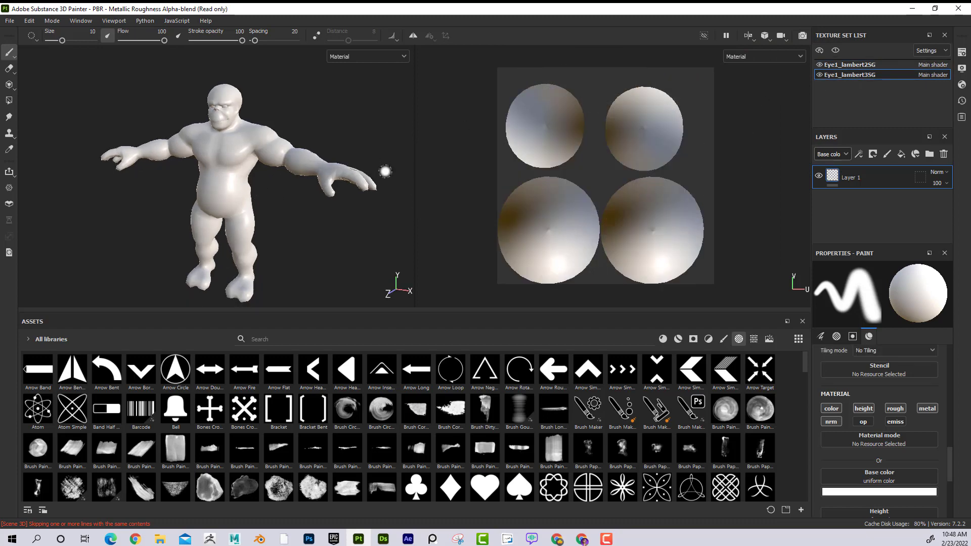
left_click_drag(291, 207, 293, 202, "alt")
middle_click_drag(293, 202, 294, 193, "alt")
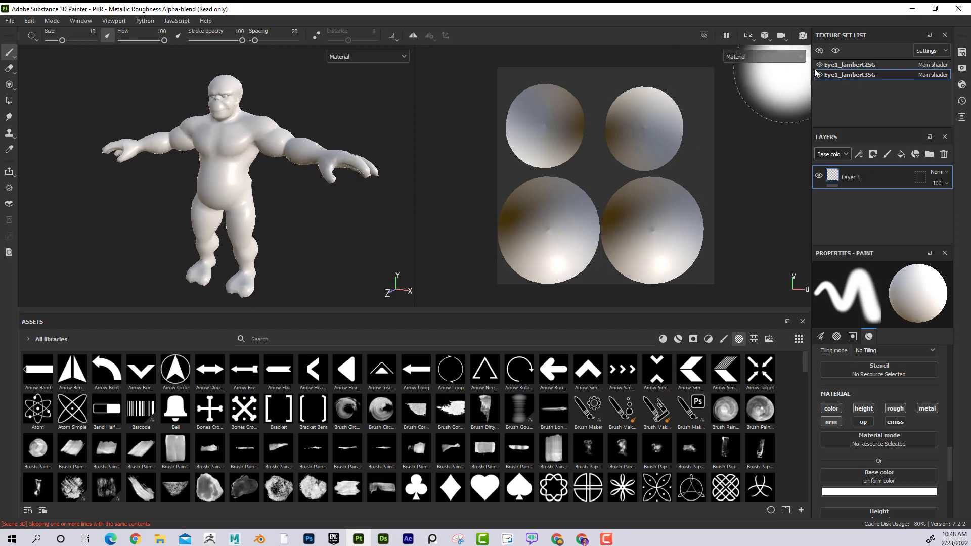
left_click(850, 65)
- Inspect the face up close while toggling the visibility of the eyes and body texture sets, leaving both shown
scroll(266, 224, "up", 6)
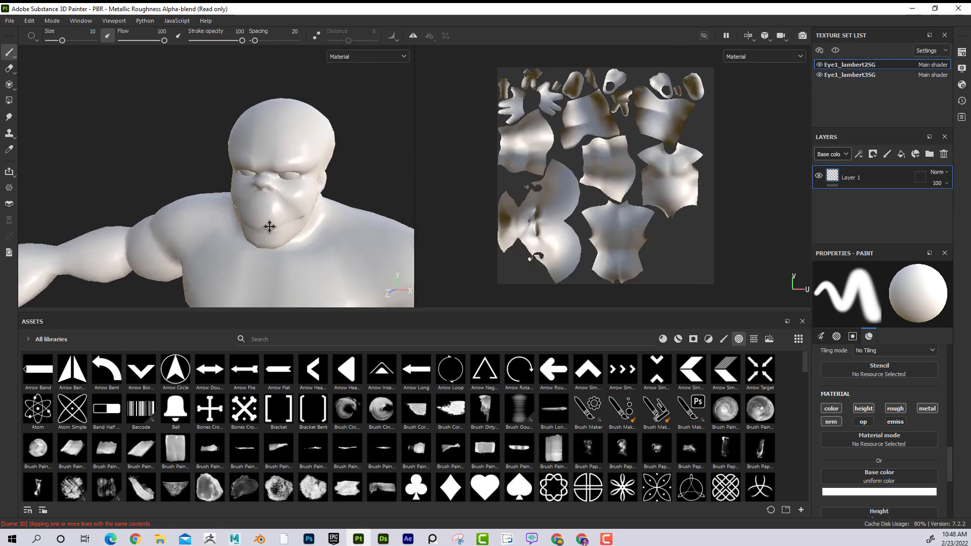
middle_click_drag(305, 228, 223, 184, "alt")
left_click_drag(223, 184, 260, 191, "alt")
right_click_drag(260, 190, 451, 212, "alt")
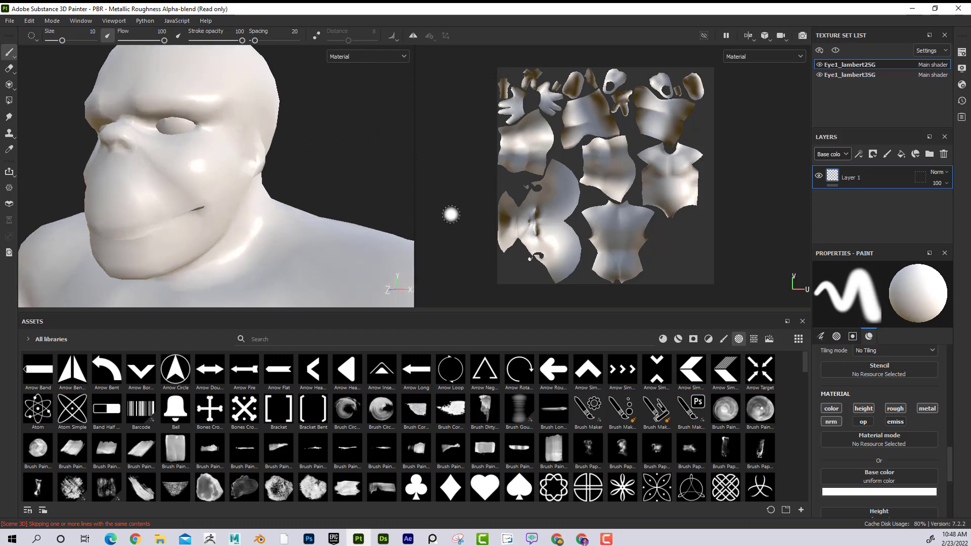
middle_click_drag(283, 189, 374, 221, "alt")
left_click(819, 75)
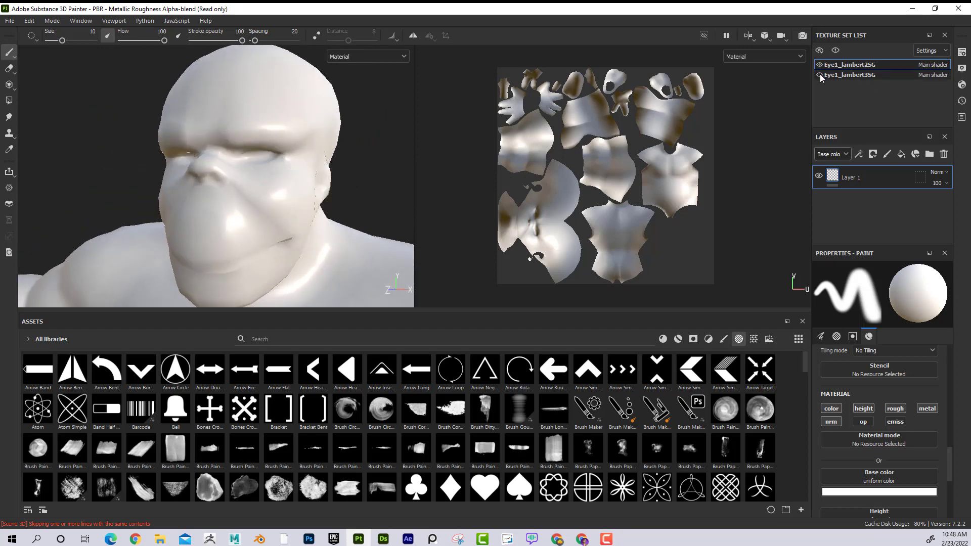
left_click(820, 75)
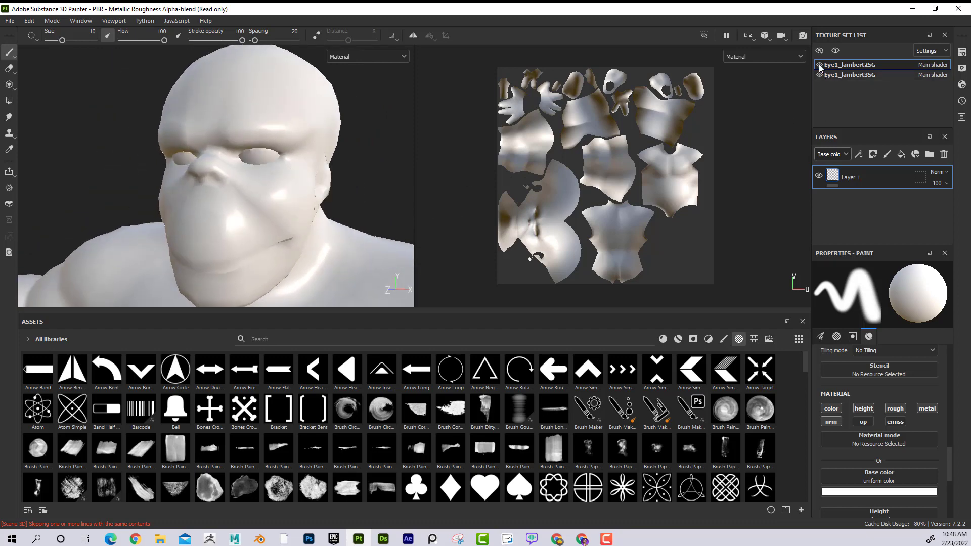
left_click(819, 65)
left_click(820, 65)
left_click(820, 65)
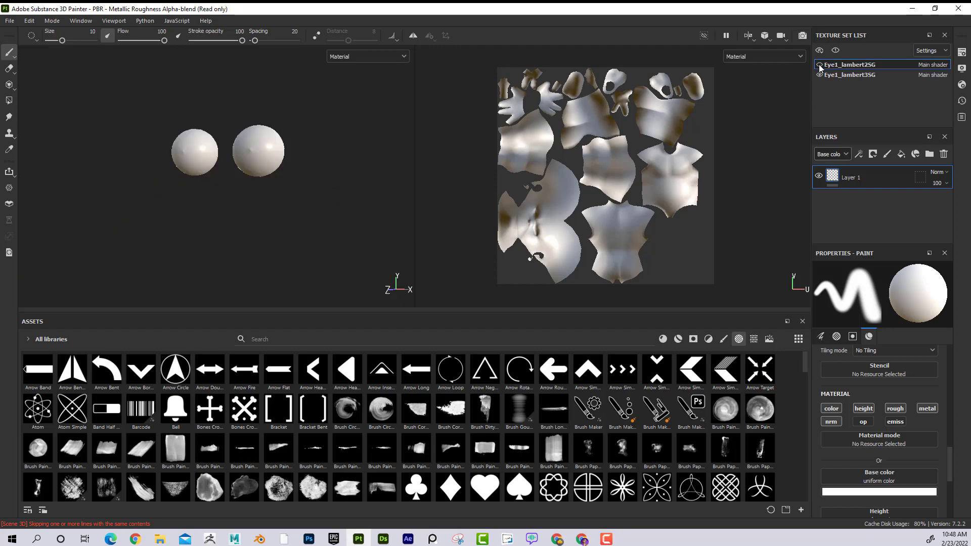
left_click(819, 65)
- Enlarge the 3D and UV viewports by reducing the height of the asset library, with the whole character in view
right_click_drag(274, 131, 222, 149, "alt")
middle_click_drag(227, 144, 236, 78, "alt")
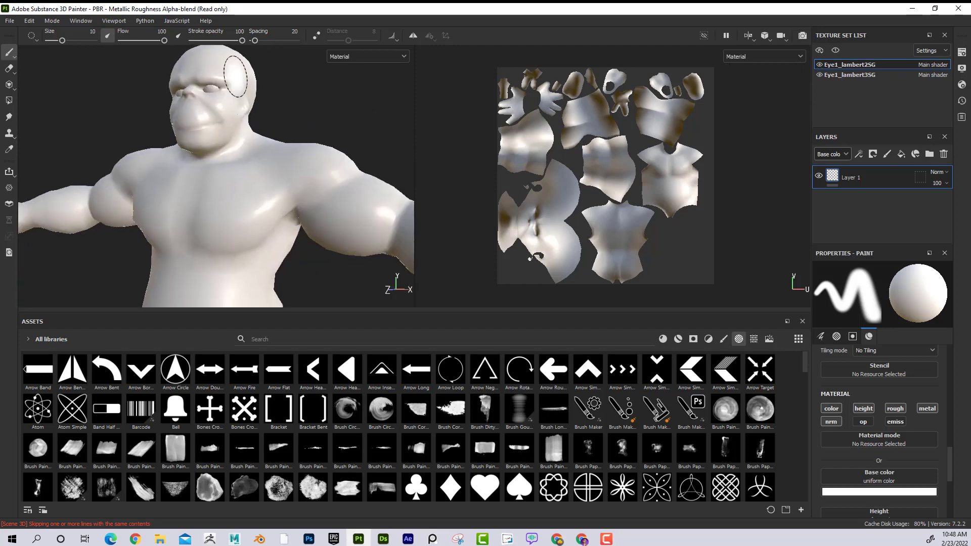
right_click_drag(236, 77, 318, 173, "alt")
left_click_drag(319, 173, 200, 159, "alt")
right_click_drag(201, 158, 178, 175, "alt")
left_click_drag(178, 175, 172, 172, "alt")
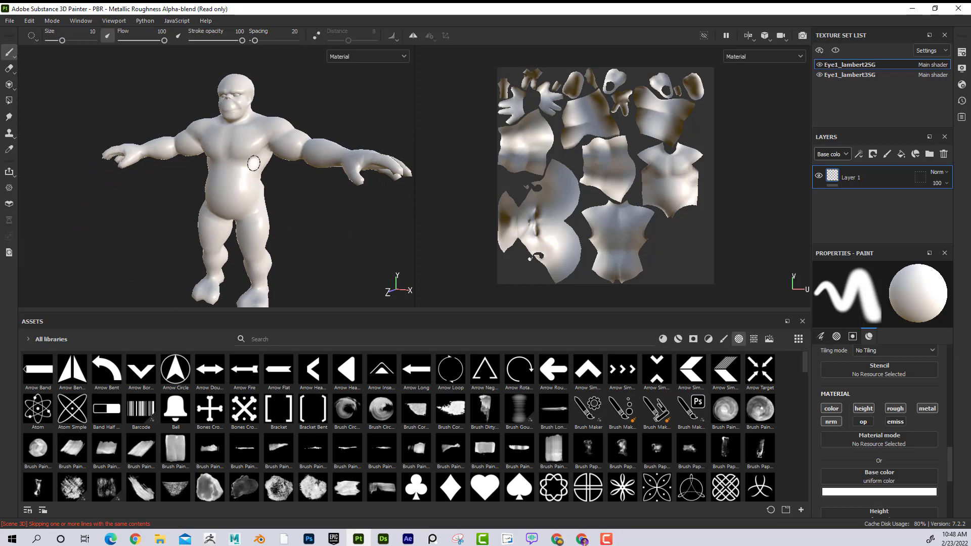
left_click_drag(281, 194, 314, 200, "alt")
left_click_drag(317, 312, 324, 356)
right_click_drag(321, 281, 304, 272, "alt")
middle_click_drag(322, 259, 303, 249, "alt")
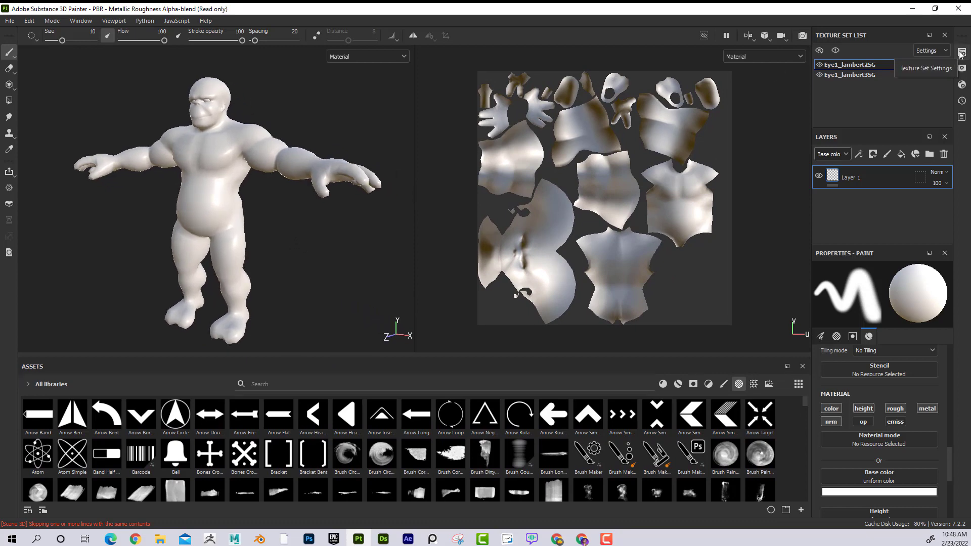
- Open the mesh map baking options for the body texture set and set the output size to 4096
left_click(961, 54)
left_click_drag(809, 79, 653, 84)
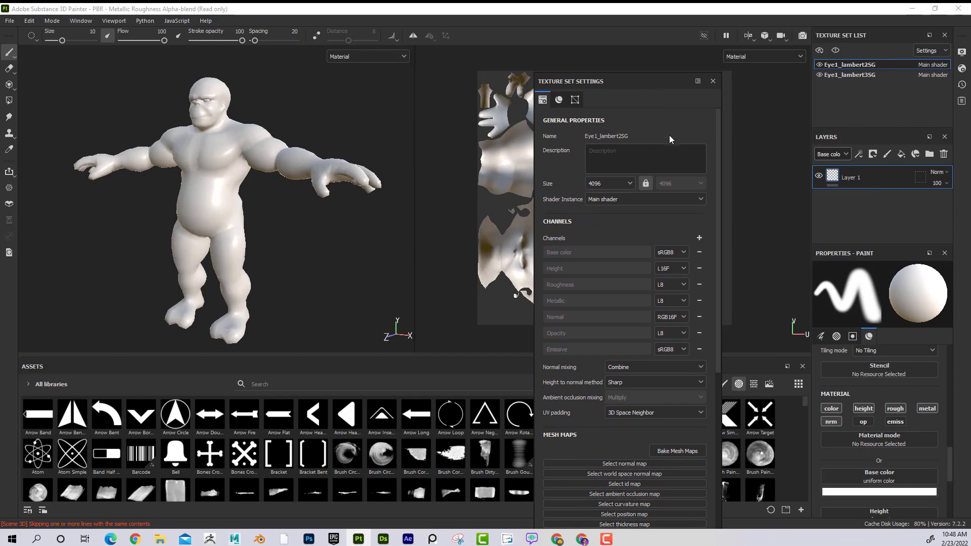
left_click(675, 450)
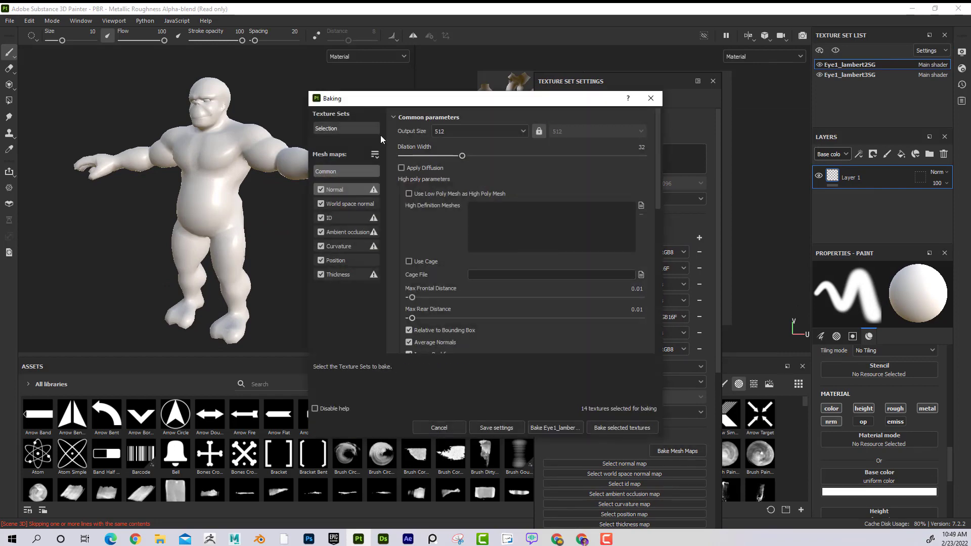
left_click(449, 131)
left_click(457, 216)
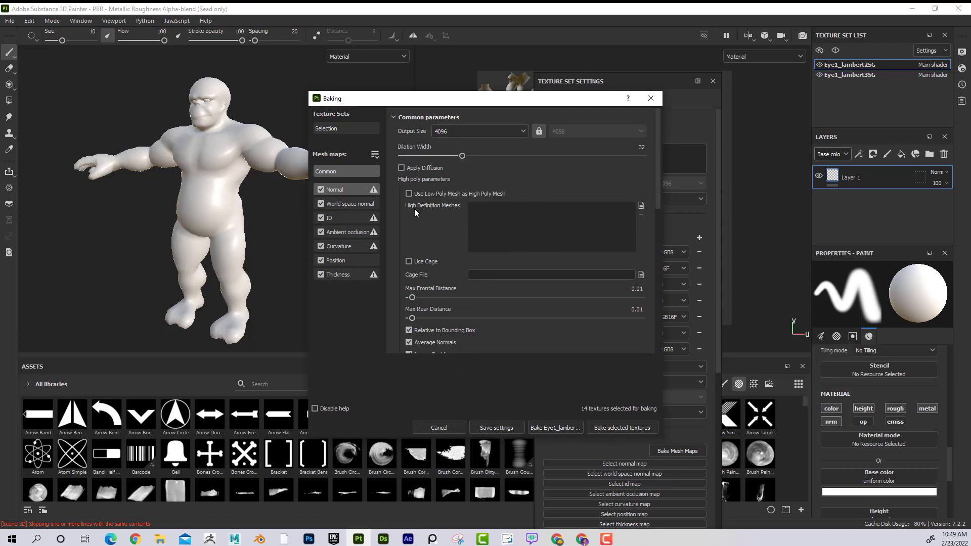
- Add OBJ_L6 as the high definition mesh and bake the mesh maps for the Eye1_lambert2SG texture set only
left_click(641, 206)
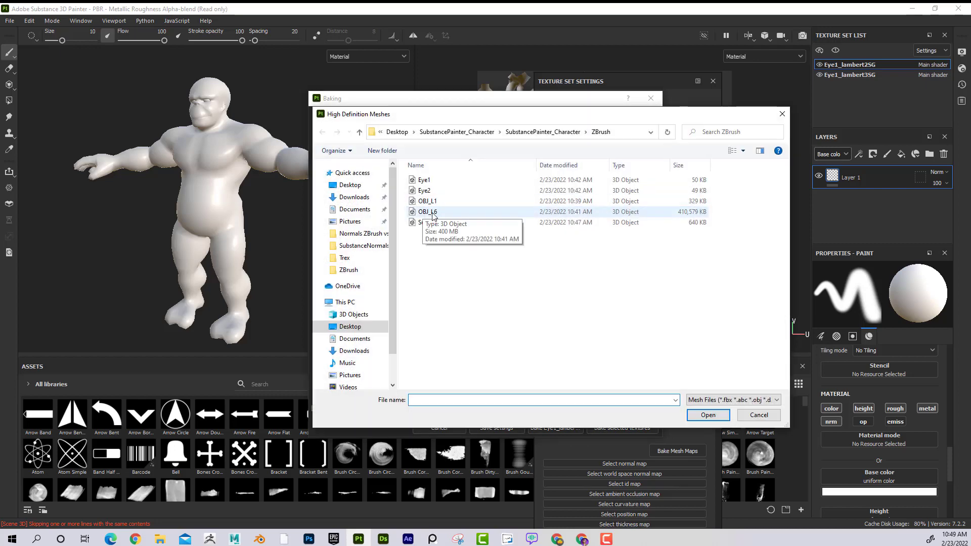
left_click(432, 213)
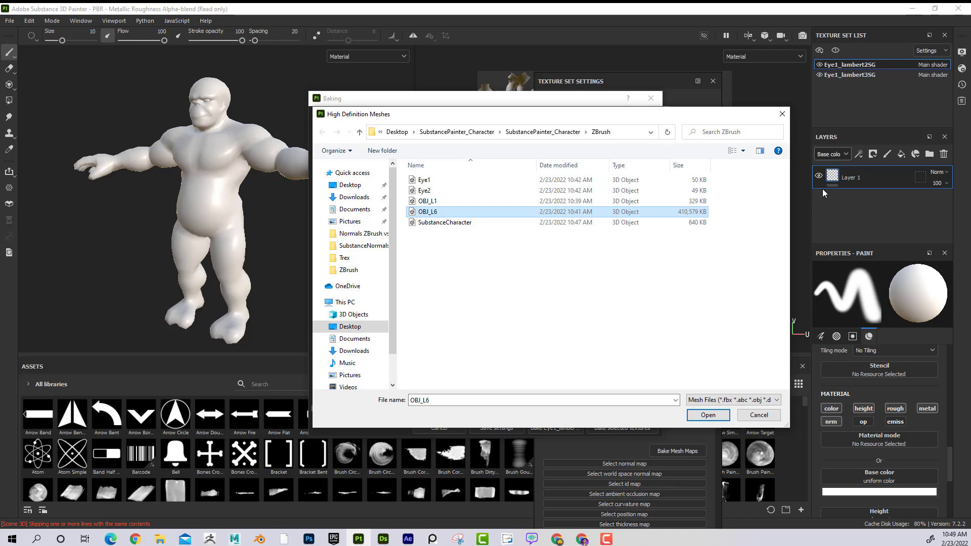
left_click(708, 415)
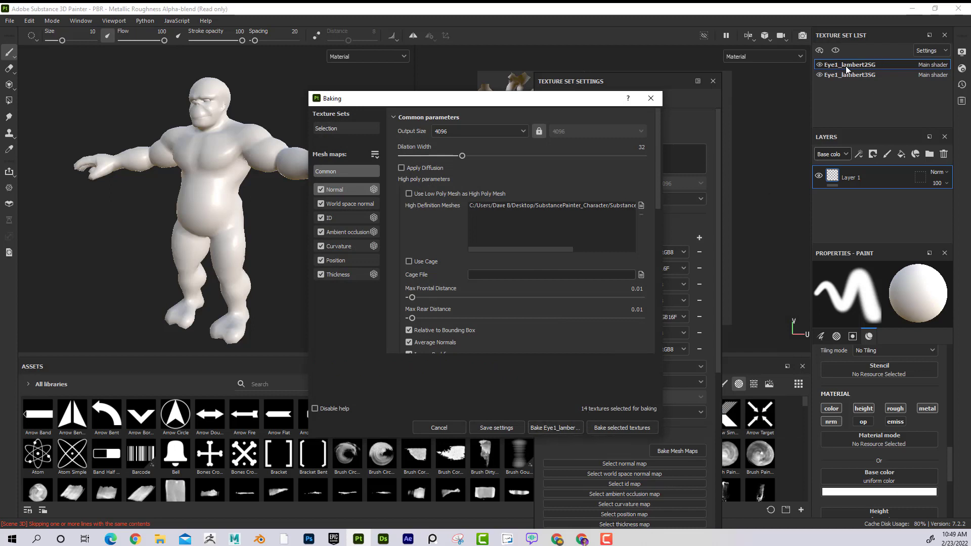
left_click(560, 428)
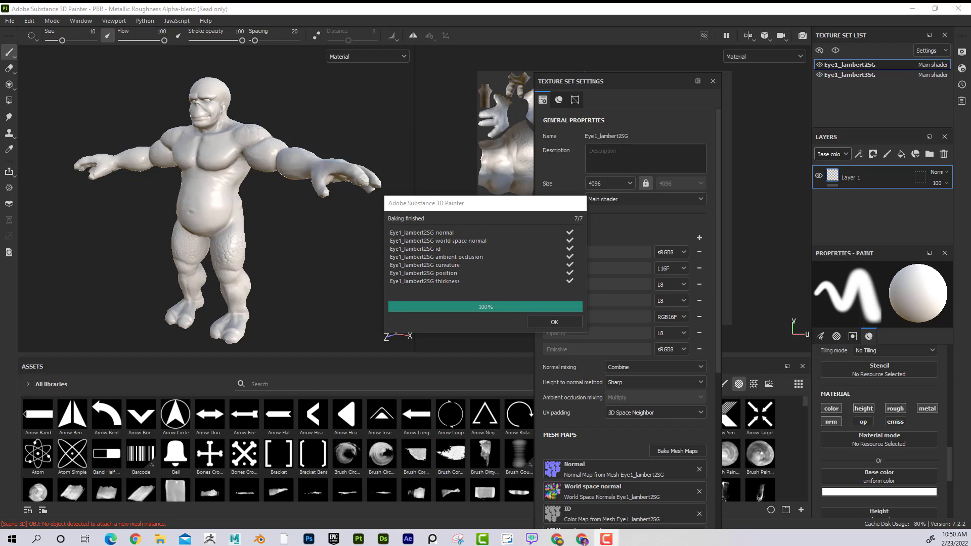
- Dismiss the finished bake report, inspect the baked body up close and close the texture set settings
left_click(549, 322)
left_click_drag(132, 183, 284, 208, "alt")
right_click_drag(284, 208, 245, 175, "alt")
left_click_drag(211, 162, 141, 170, "alt")
left_click(713, 81)
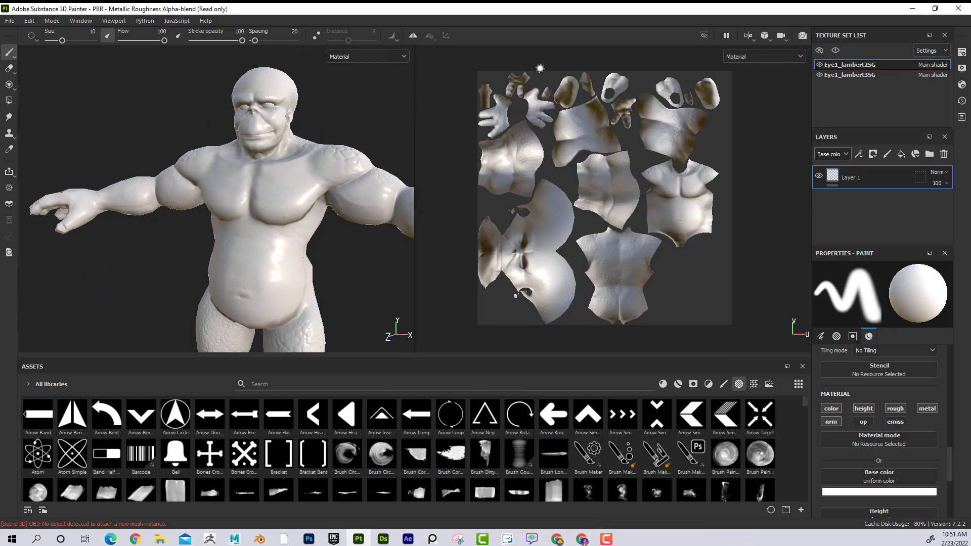
- Display the baked Normal mesh map in the viewports and inspect it on the upper body
left_click(392, 56)
scroll(351, 118, "down", 2)
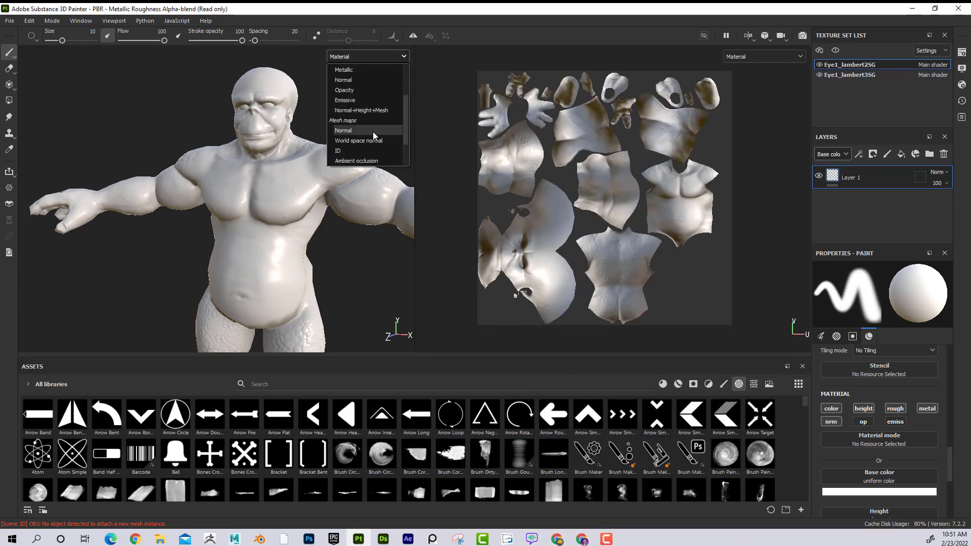
left_click(374, 131)
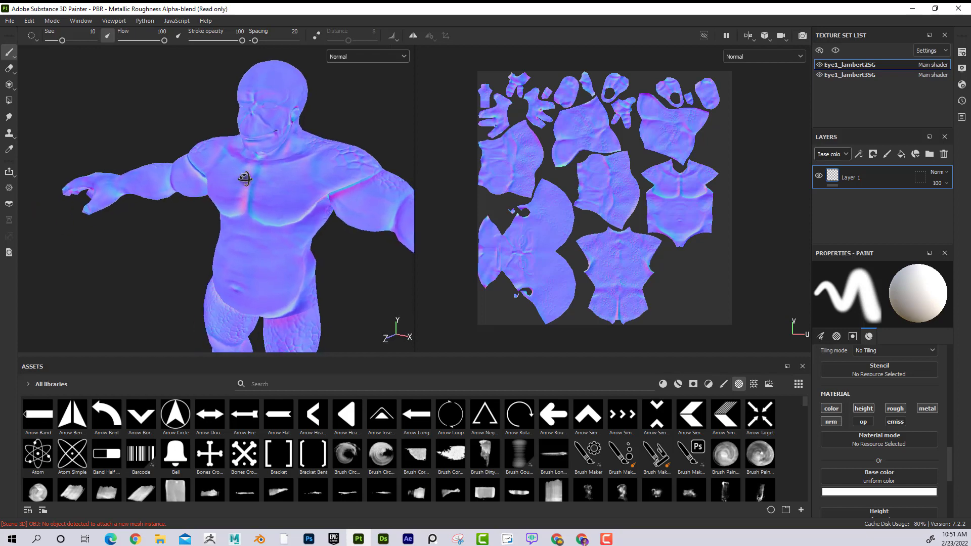
left_click_drag(245, 178, 225, 177, "alt")
middle_click_drag(420, 168, 441, 169)
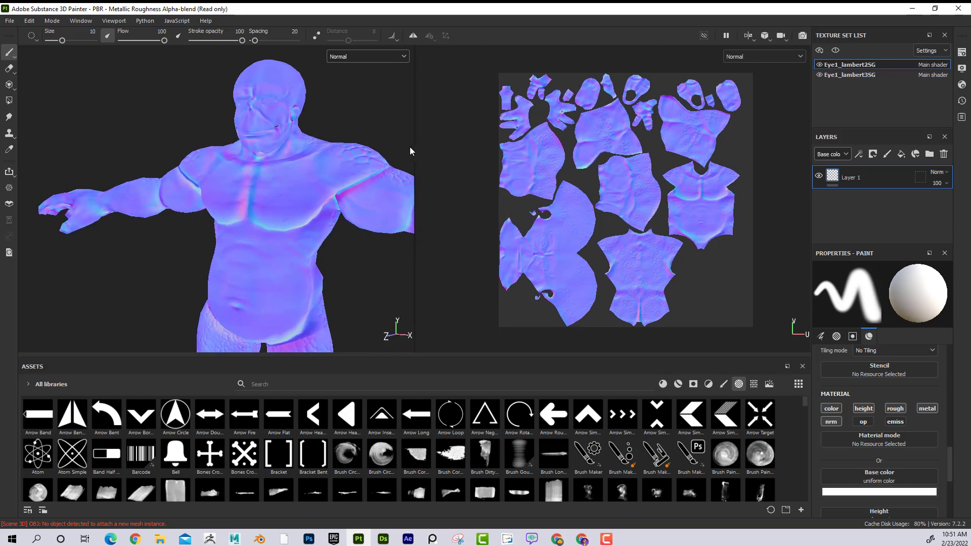
- Widen the 3D viewport and inspect the baked Ambient occlusion mesh map on the character
left_click_drag(414, 147, 491, 127)
left_click(450, 55)
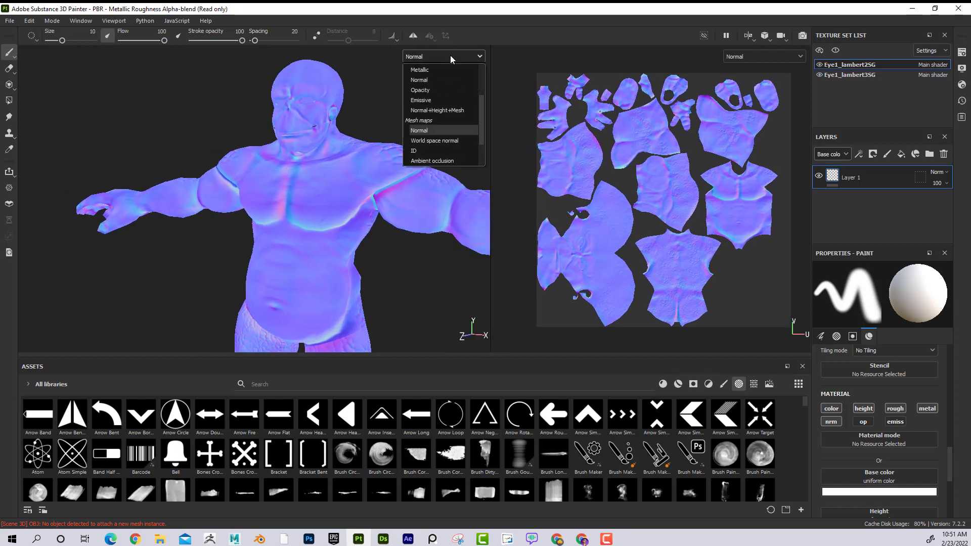
scroll(442, 121, "down", 2)
left_click(440, 132)
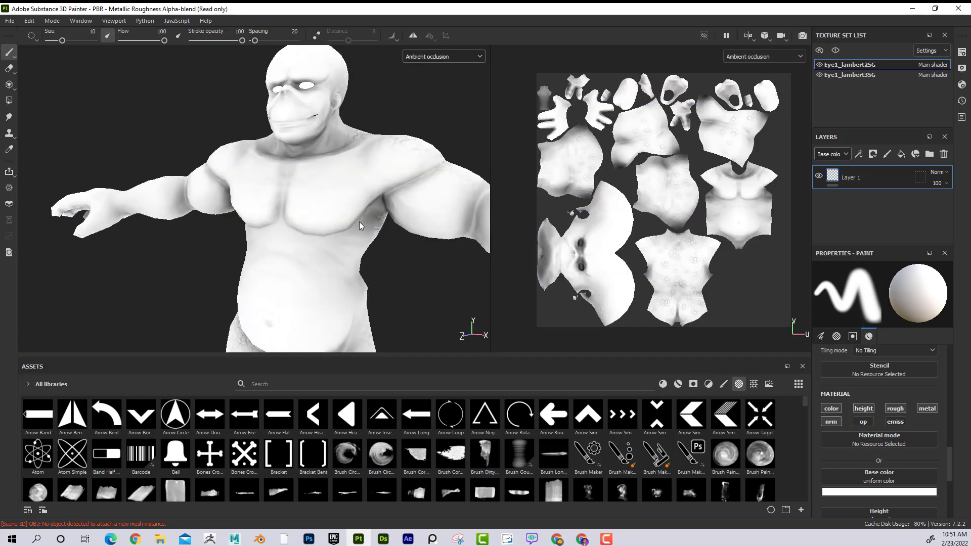
left_click_drag(359, 226, 323, 182, "alt")
- Check the baked Curvature, Position and Thickness mesh maps one by one, and return the display to Material
left_click(450, 56)
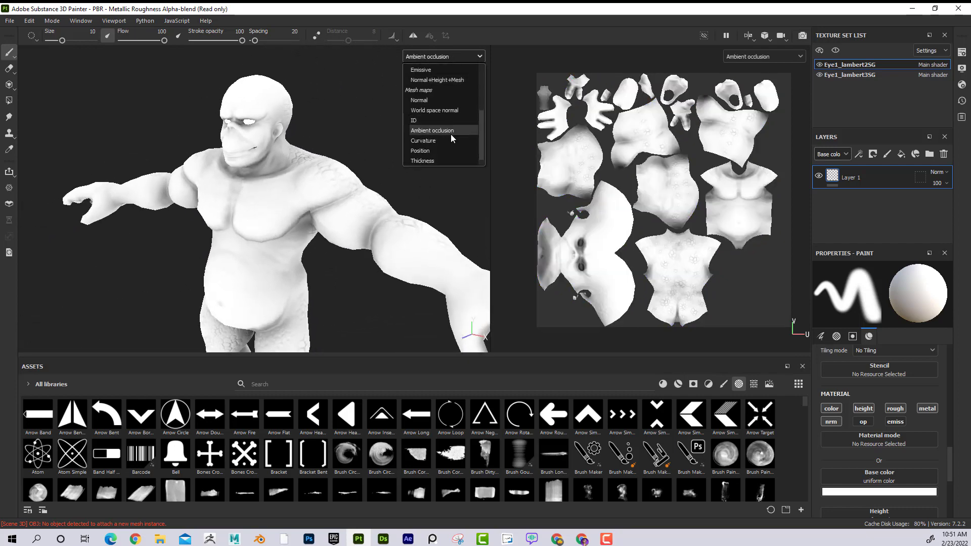
left_click(450, 141)
left_click(457, 56)
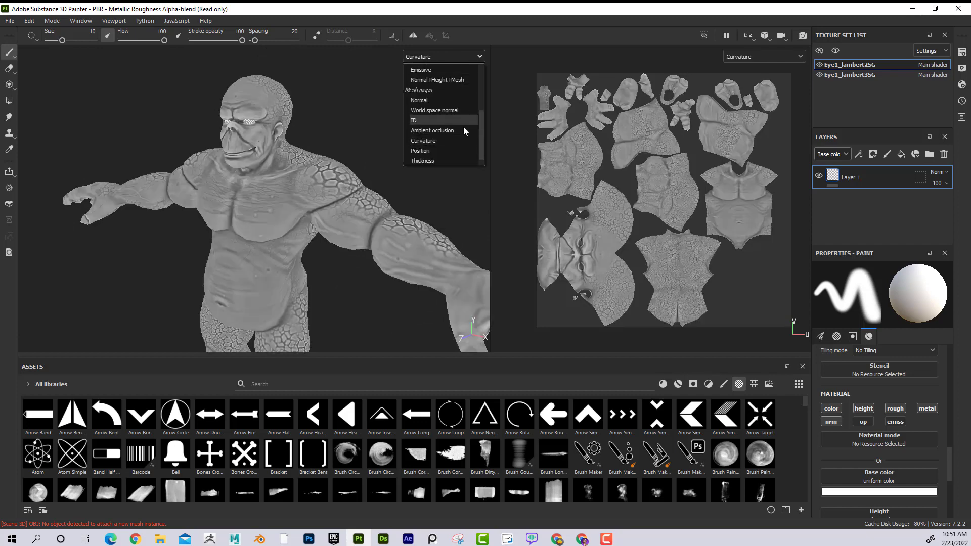
left_click(459, 150)
left_click(454, 55)
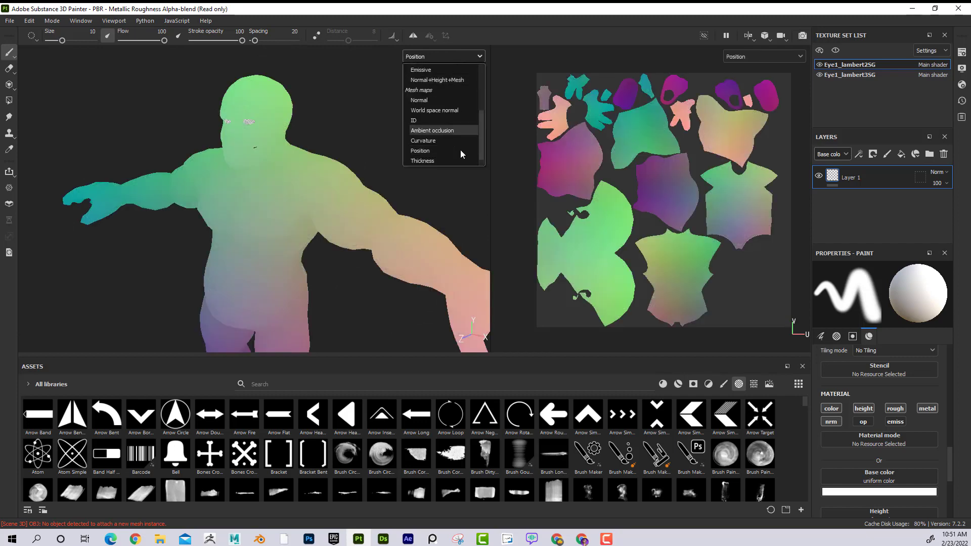
left_click(457, 160)
left_click(465, 58)
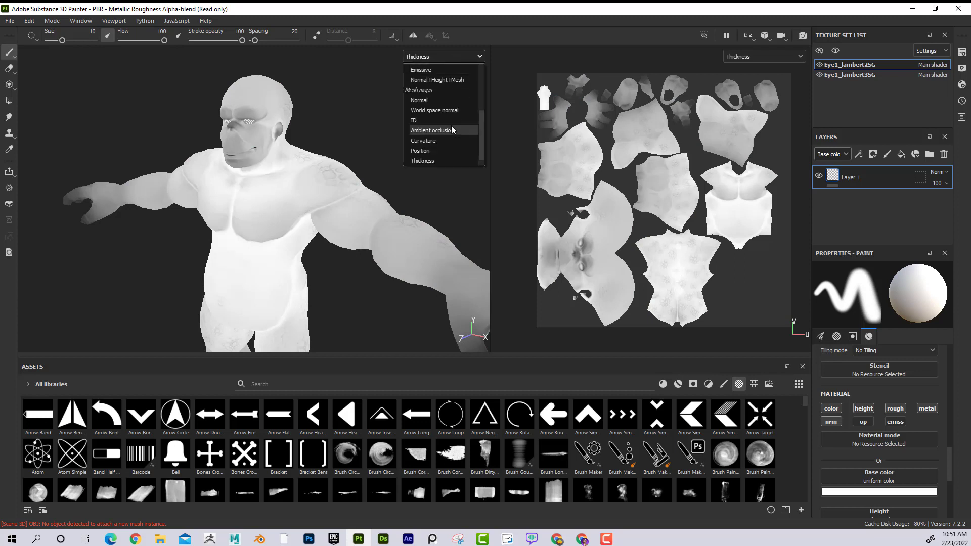
scroll(451, 126, "up", 5)
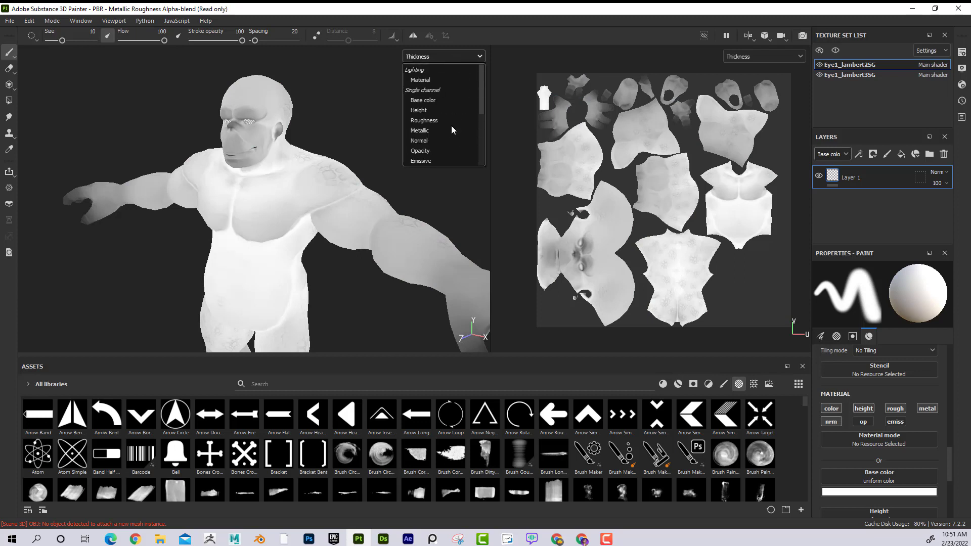
left_click(427, 80)
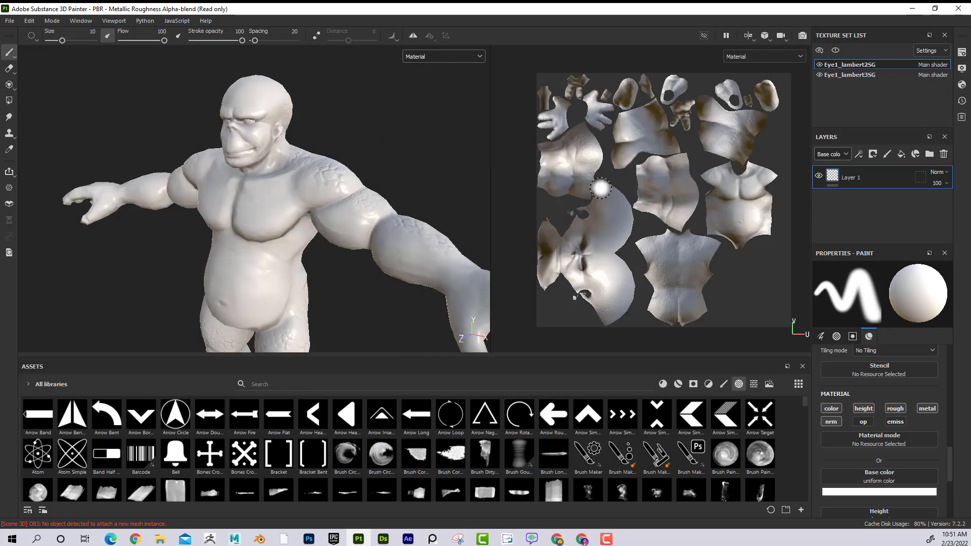
- Switch the viewport layout to 3D only and frame the character's upper body from the front
left_click(750, 39)
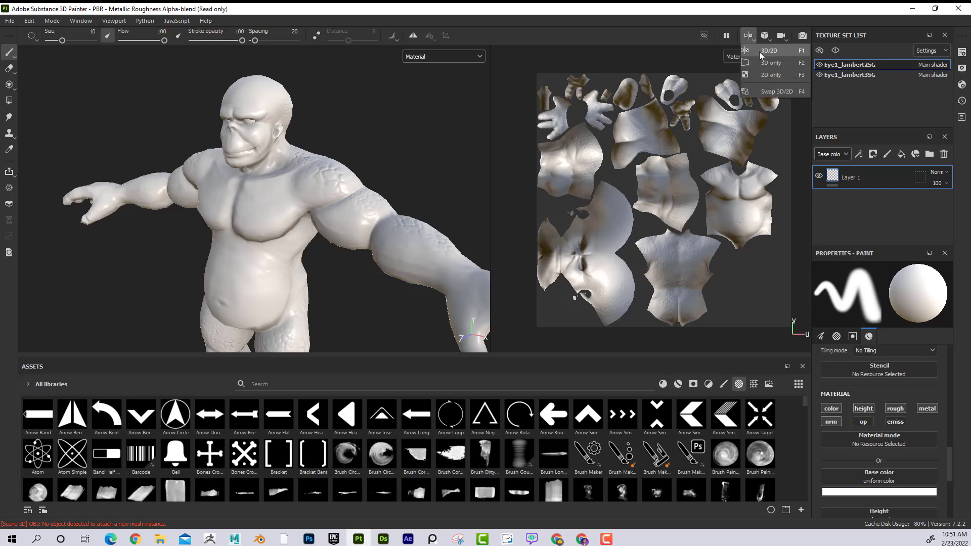
left_click(769, 62)
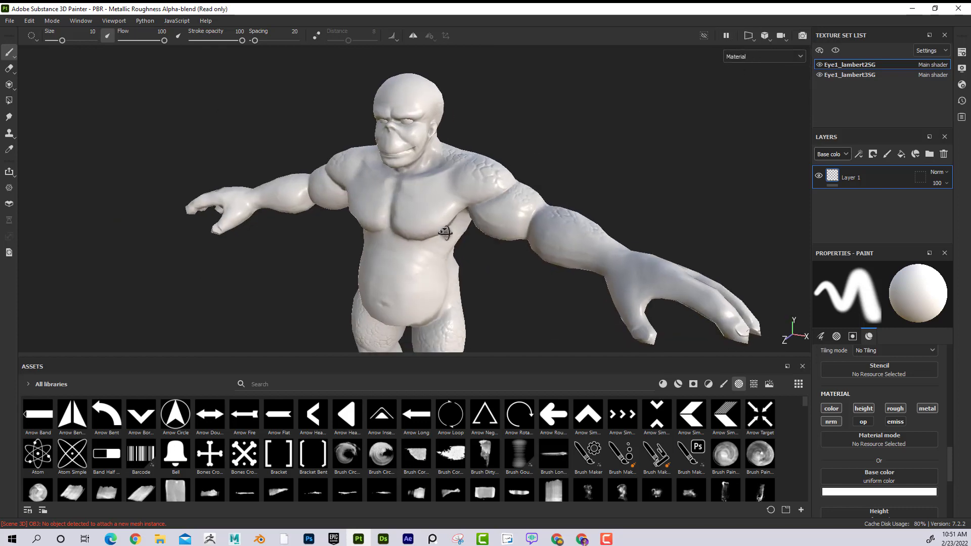
left_click_drag(444, 232, 507, 203, "alt")
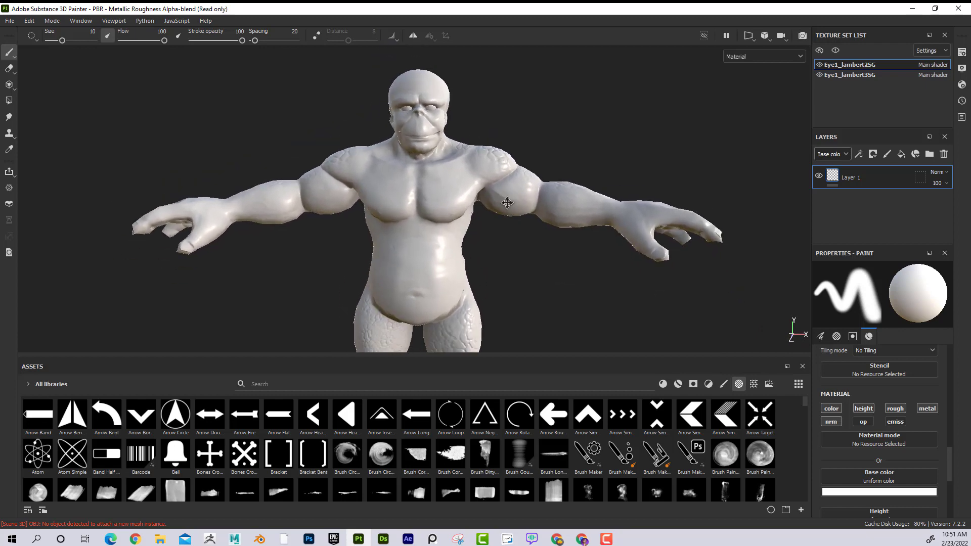
right_click_drag(507, 203, 538, 199, "alt")
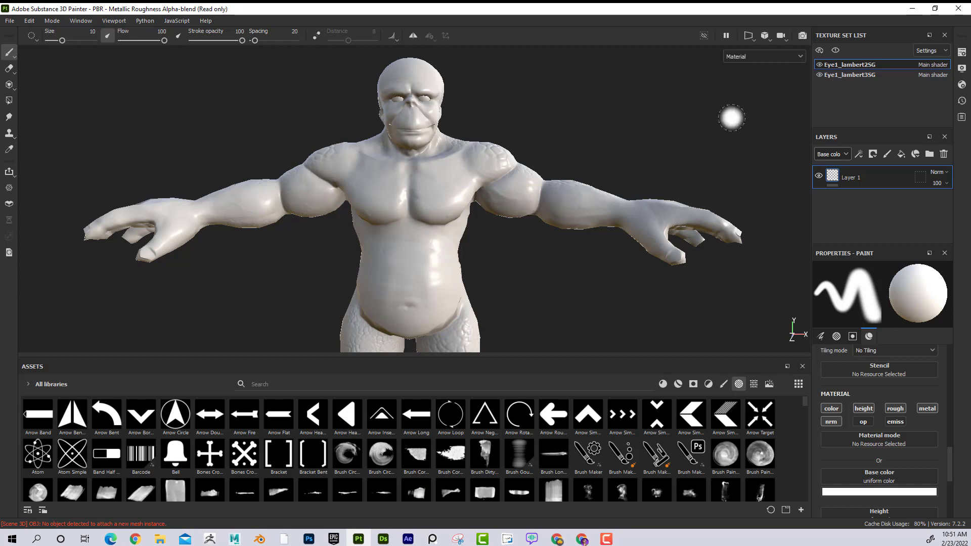
- Rename the texture set Eye1_lambert2SG to Body and Eye1_lambert3SG to Eyes
double_click(852, 66)
type("Body")
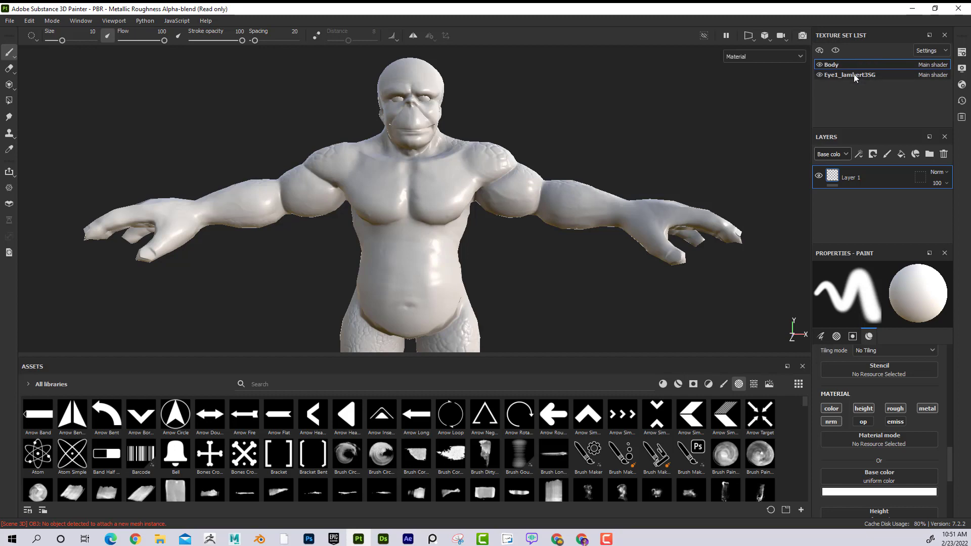
double_click(856, 75)
type("Eyes")
key("Return")
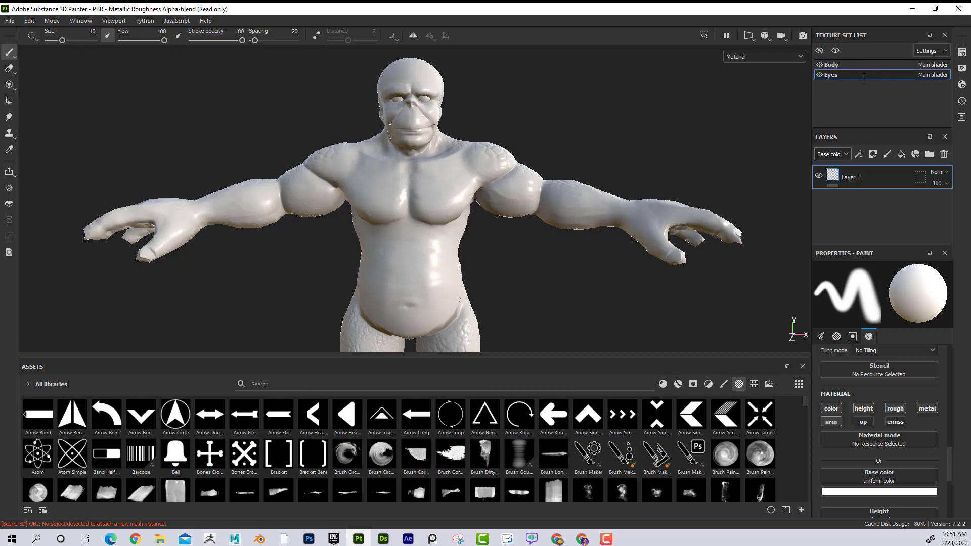
- Check the renamed sets by toggling the visibility of Eyes and Body, leave both shown and select Body
left_click(818, 74)
left_click(820, 66)
left_click(819, 74)
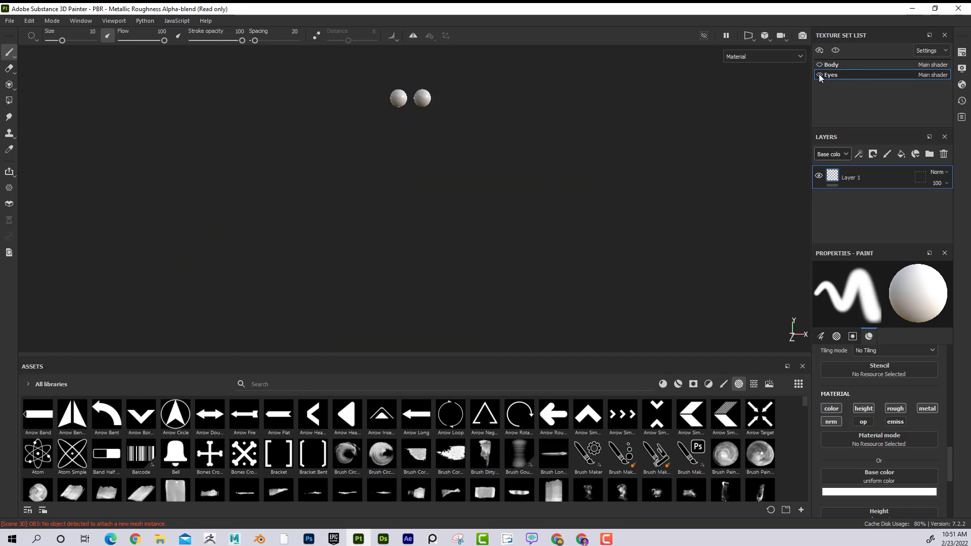
left_click(819, 64)
left_click(844, 65)
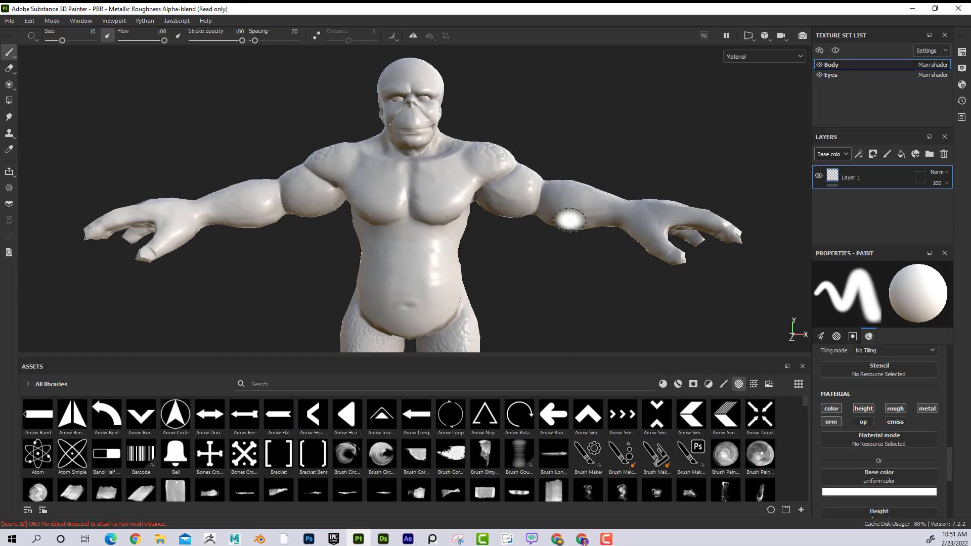
- Filter the asset library to materials and make it slightly taller, with the character turned to a three-quarter view
mouse_move(553, 169)
left_mouse_down("alt")
mouse_move(455, 168)
mouse_move(469, 170)
left_mouse_up("alt")
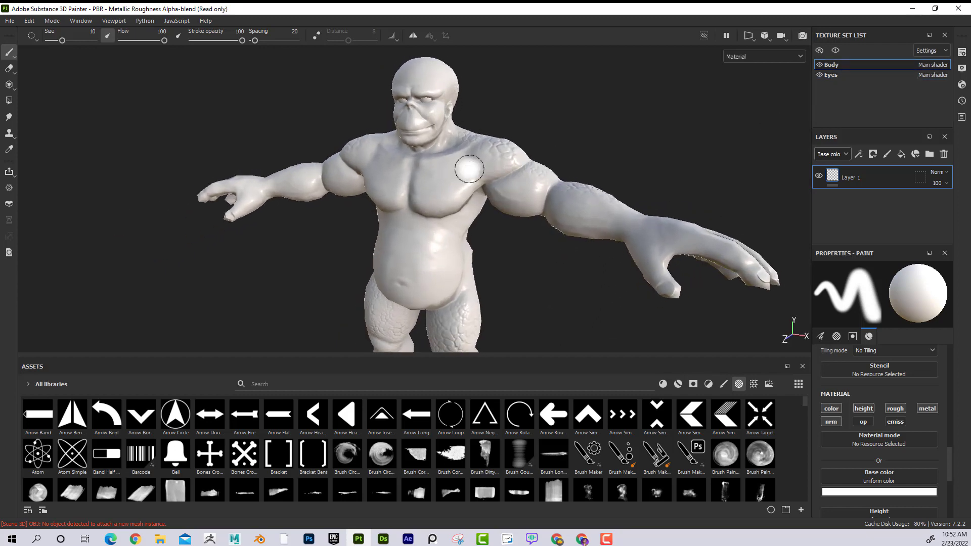
left_click(663, 384)
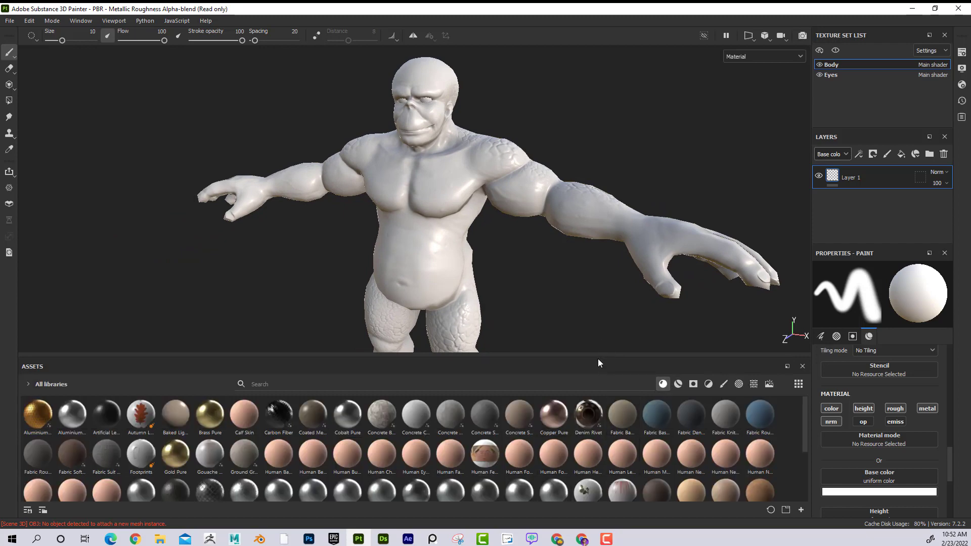
left_click_drag(597, 357, 596, 342)
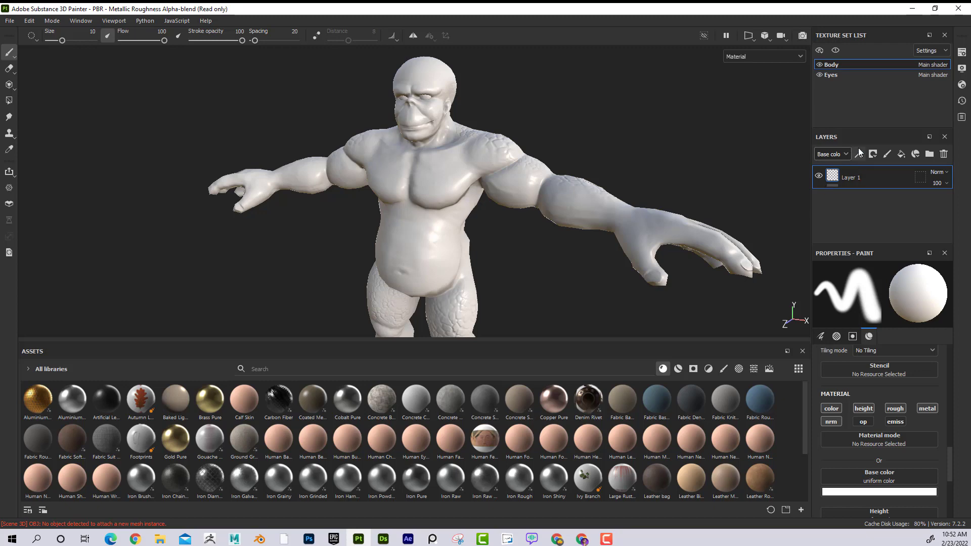
- Add a fill layer to the Body texture set and set its base color to dark reddish brown 4f3838
left_click(901, 154)
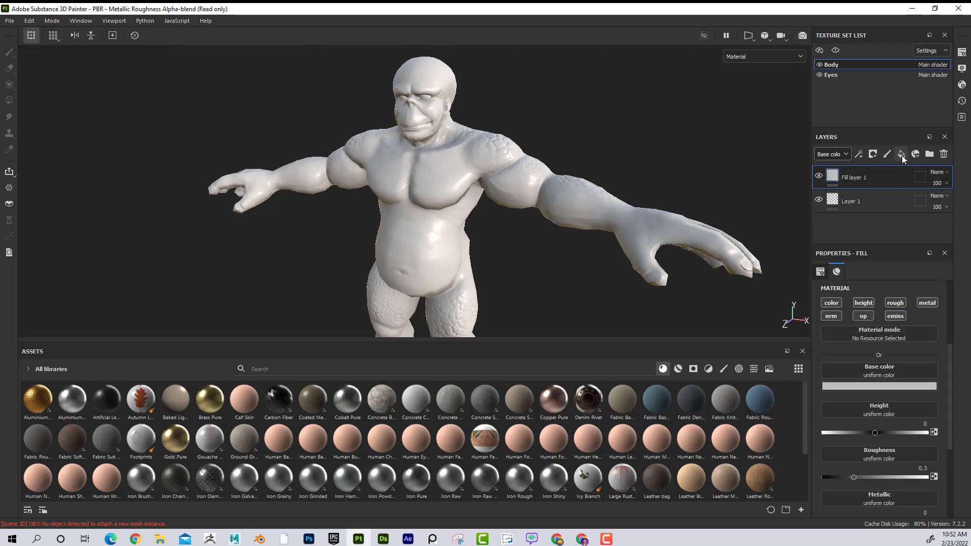
left_click(884, 386)
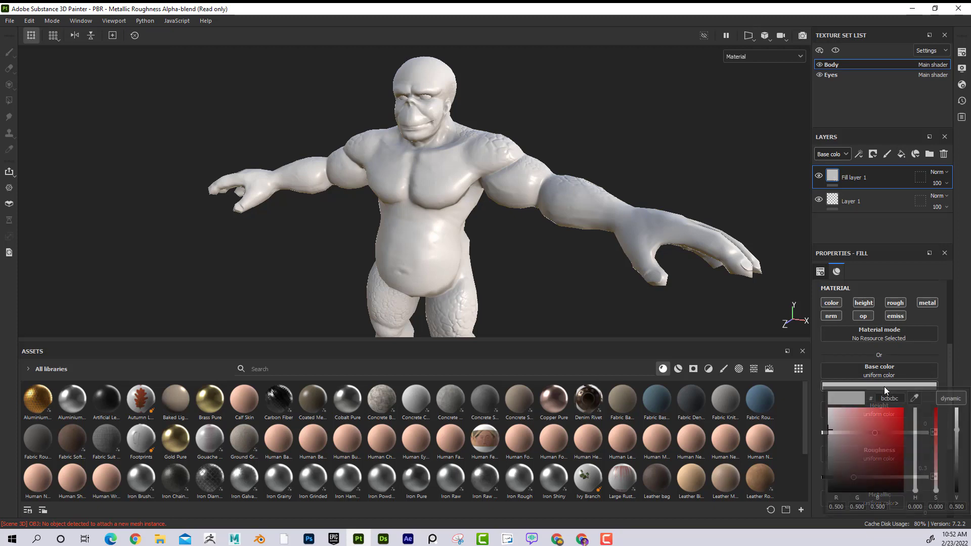
left_click_drag(860, 450, 849, 466)
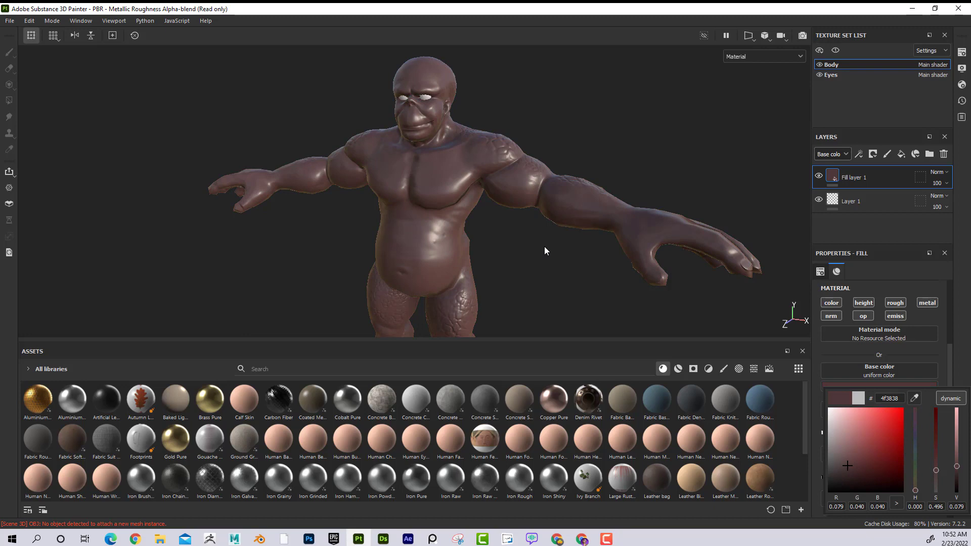
left_click(475, 239)
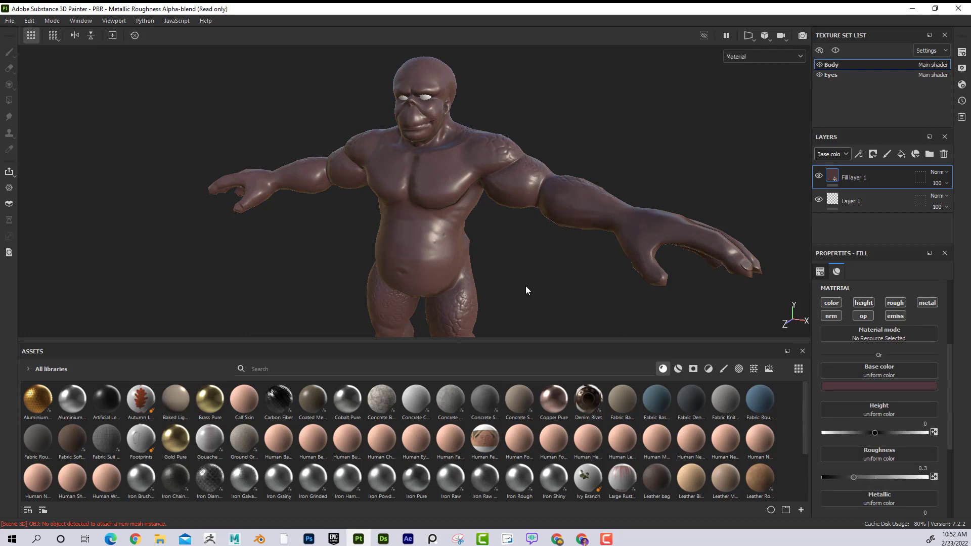
- Raise the fill layer's roughness to 1 for a matte skin
left_click_drag(526, 290, 507, 272, "alt")
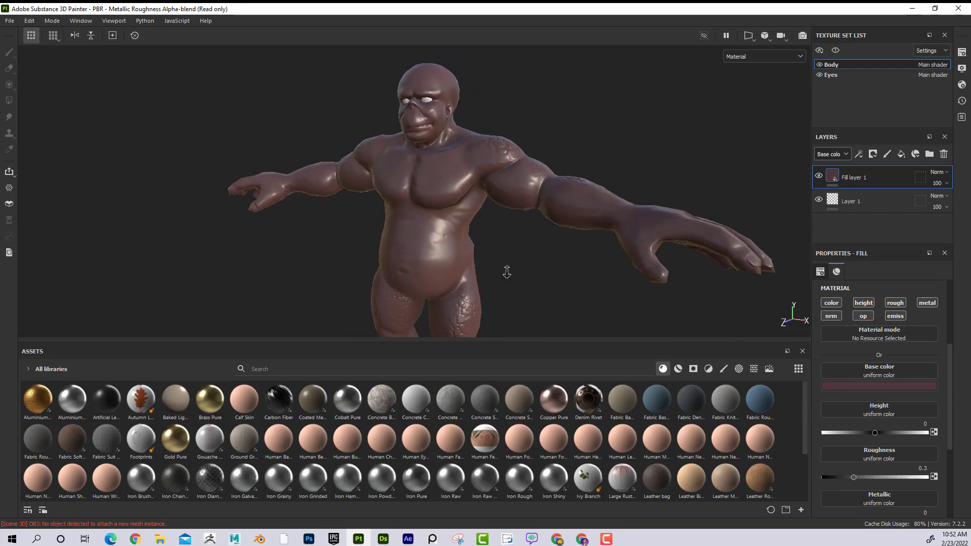
right_click_drag(506, 272, 510, 272, "alt")
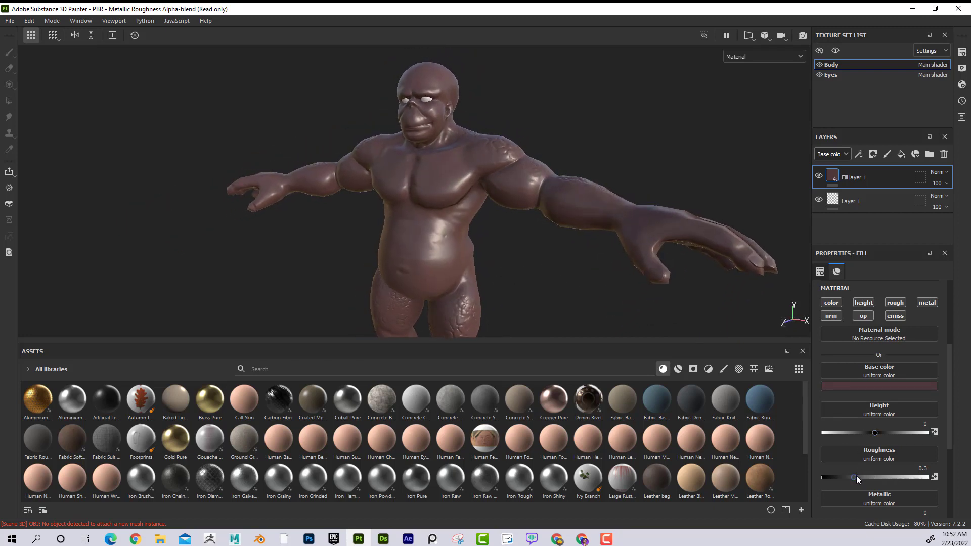
left_click_drag(856, 476, 901, 478)
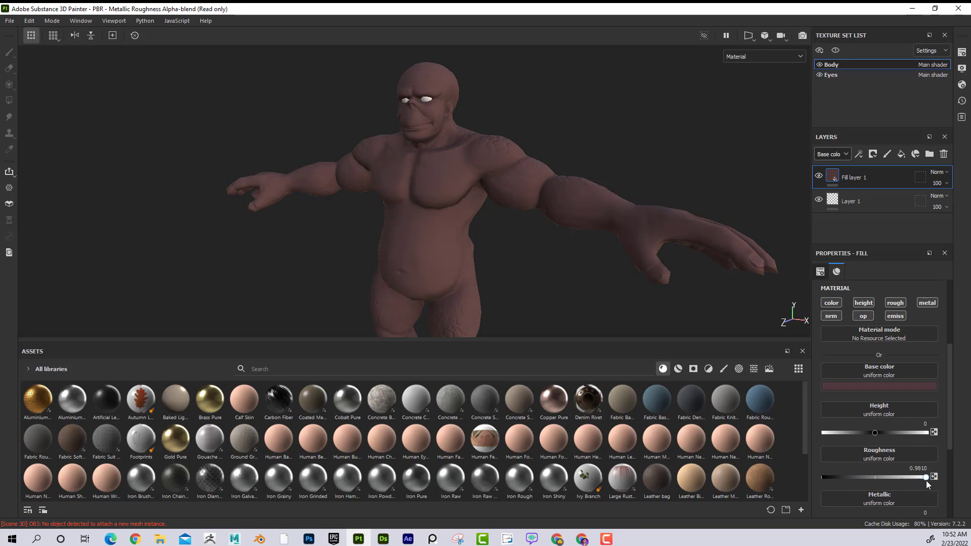
- Disable the metal, emissive, opacity and height channels of the fill layer, keeping color, roughness and normal
scroll(903, 424, "down", 4)
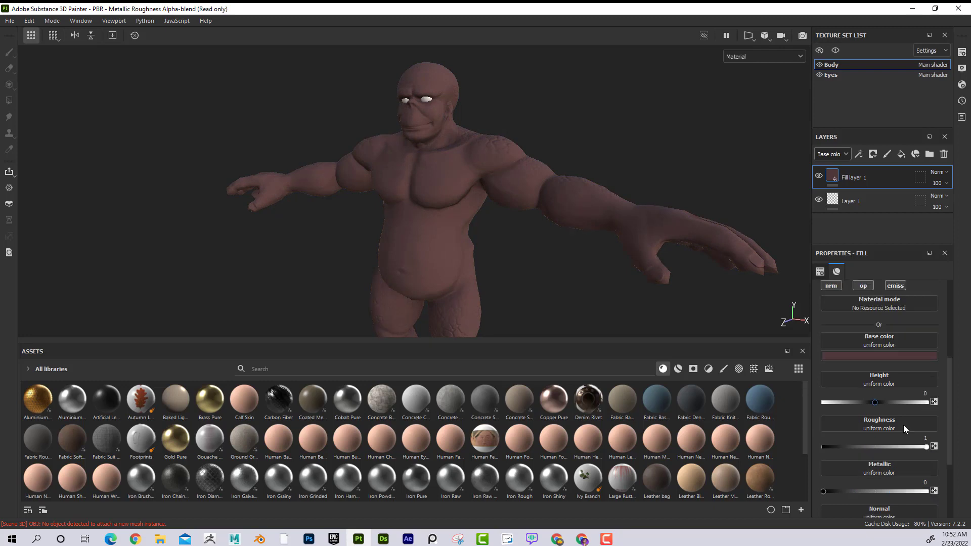
scroll(903, 423, "up", 5)
scroll(902, 423, "up", 1)
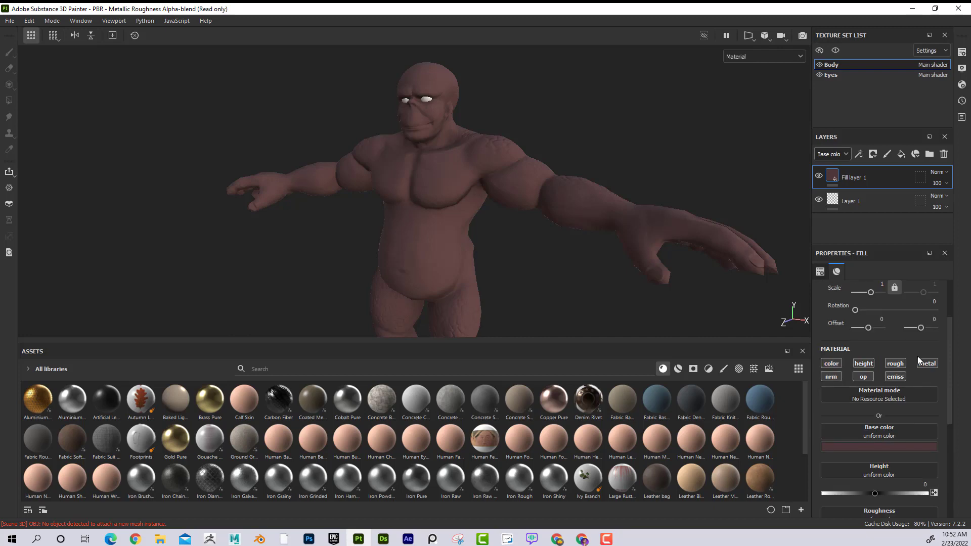
left_click(894, 377)
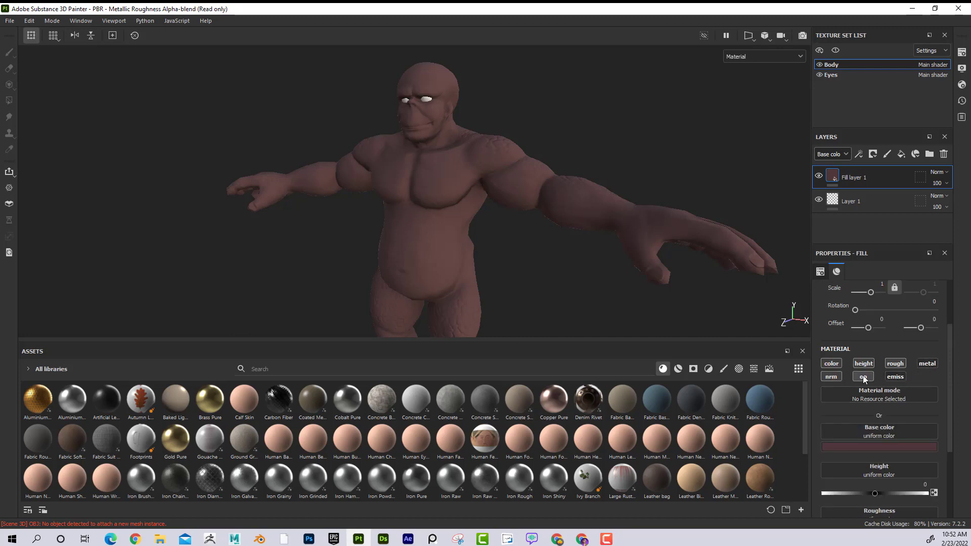
left_click(864, 378)
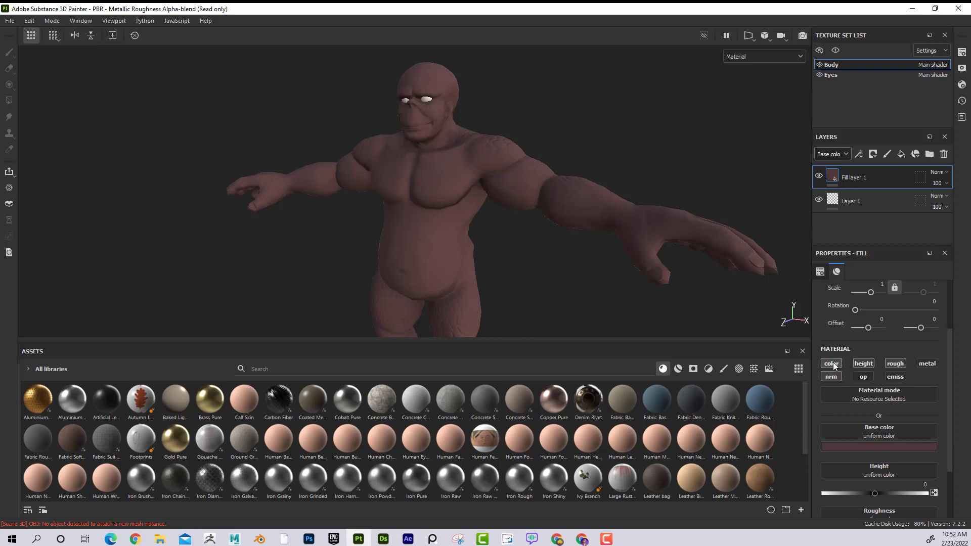
left_click(863, 363)
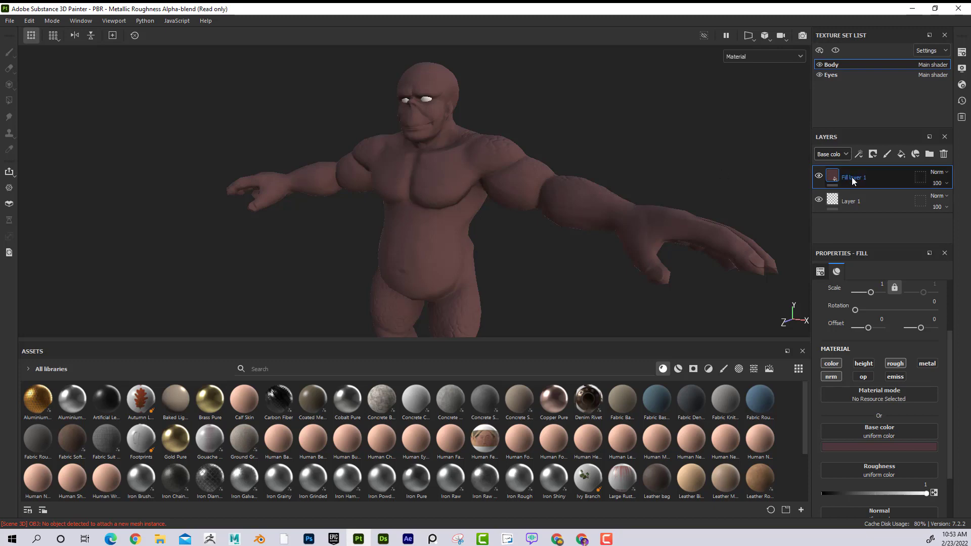
- Rename the dark reddish-brown fill layer as BaseBrown
double_click(852, 177)
type("Bas")
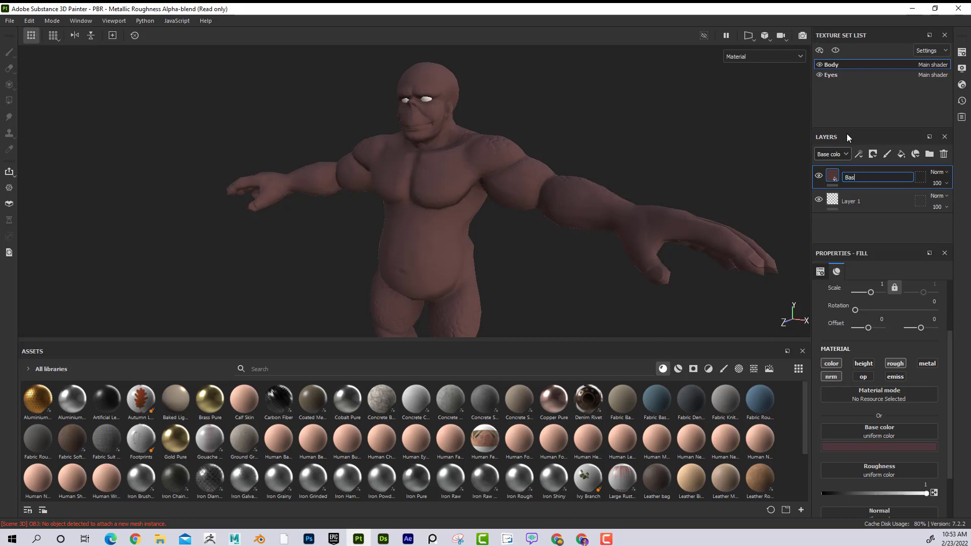
type("eBrown")
key("Return")
- Add another fill layer above BaseBrown and name it Black
left_click(902, 154)
double_click(852, 177)
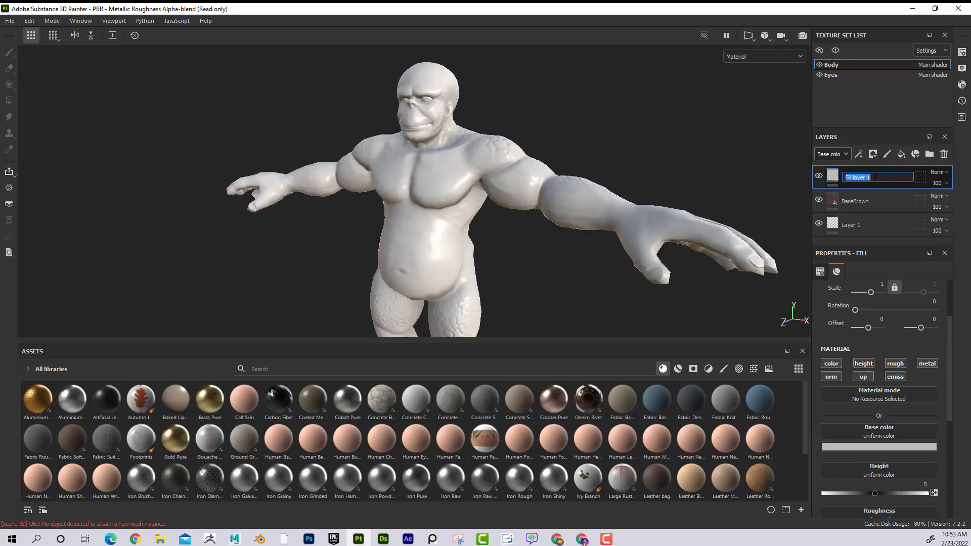
type("Ba")
key("Return")
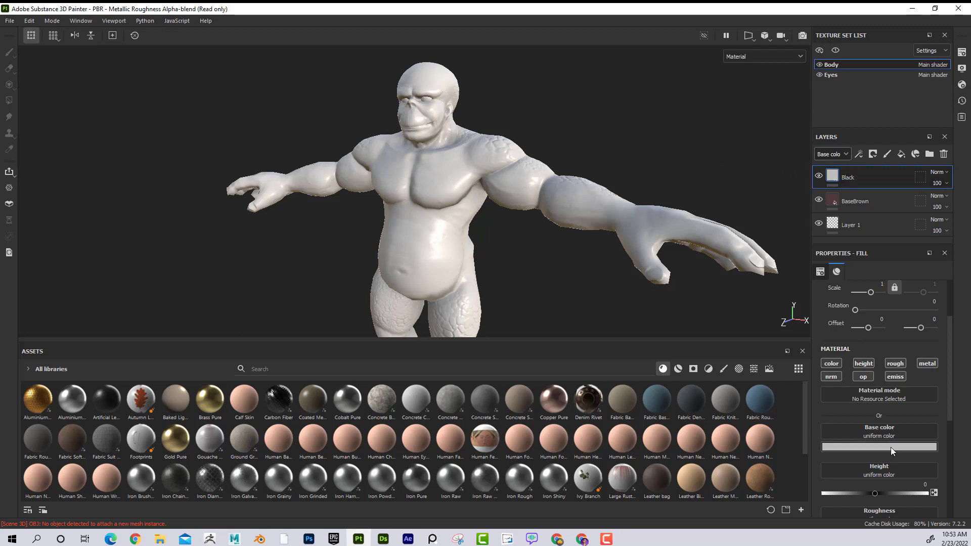
- Set the Black layer's base color to near-black 262525
scroll(890, 430, "down", 3)
left_click(890, 356)
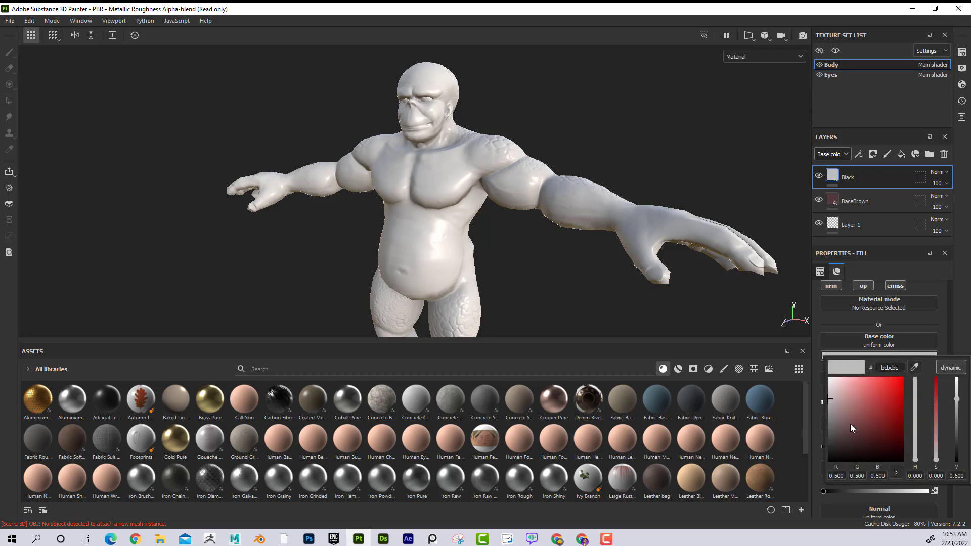
left_click(835, 445)
left_click_drag(835, 445, 830, 448)
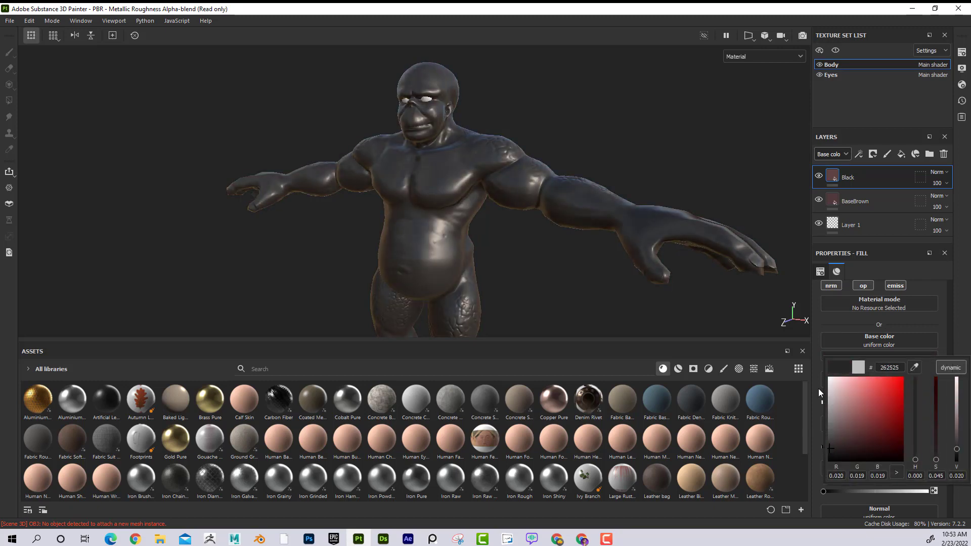
left_click(818, 326)
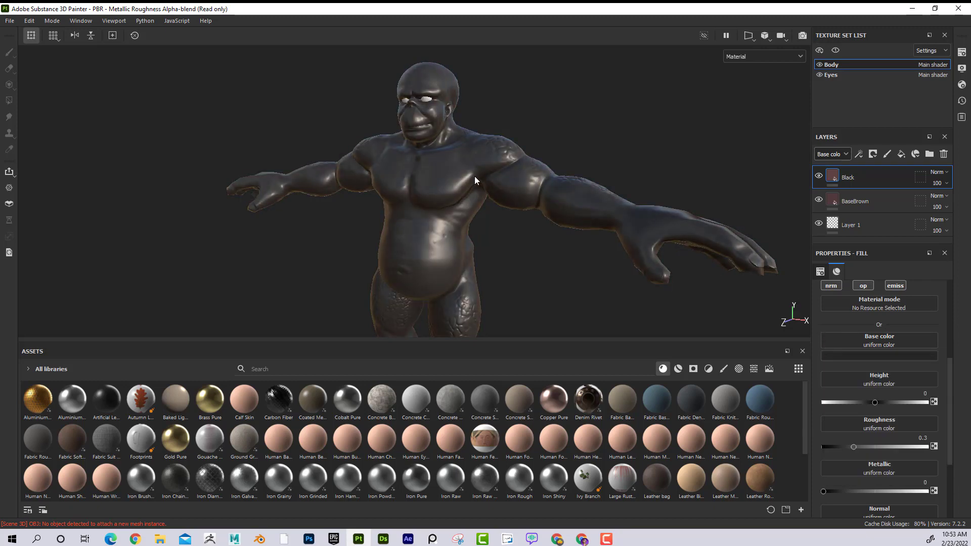
- Raise the Black layer's roughness to about 0.99 and disable its metal, emissive, height and opacity channels
left_click_drag(853, 447, 926, 447)
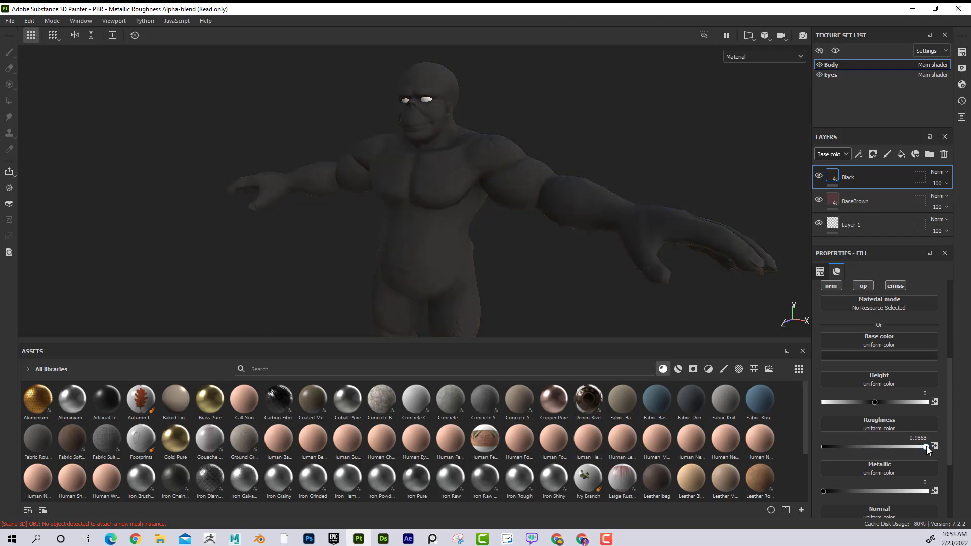
scroll(897, 316, "up", 3)
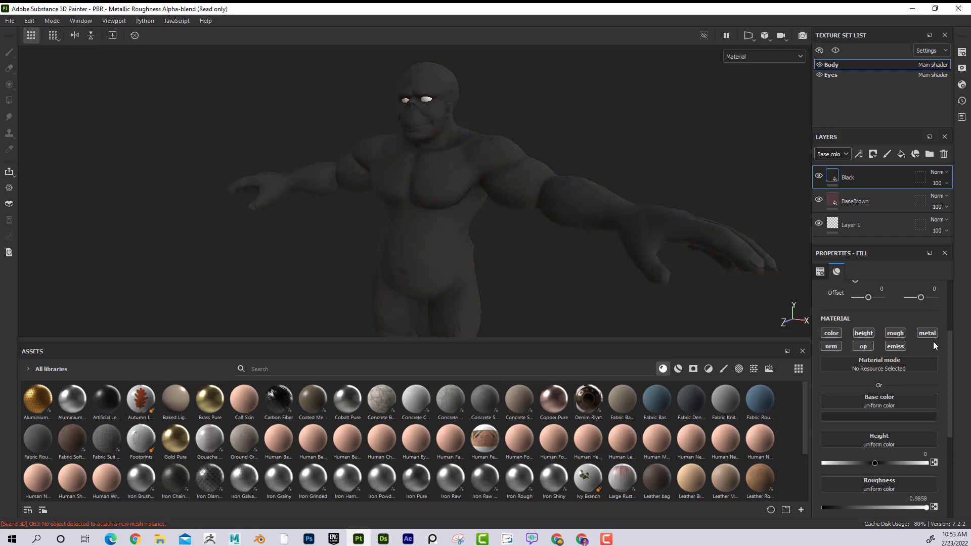
left_click(932, 335)
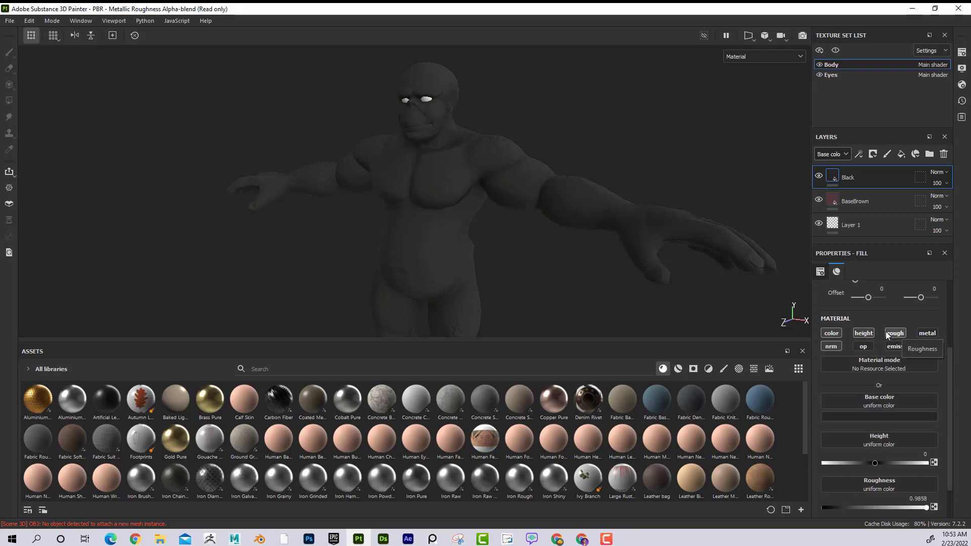
left_click(863, 333)
left_click(863, 347)
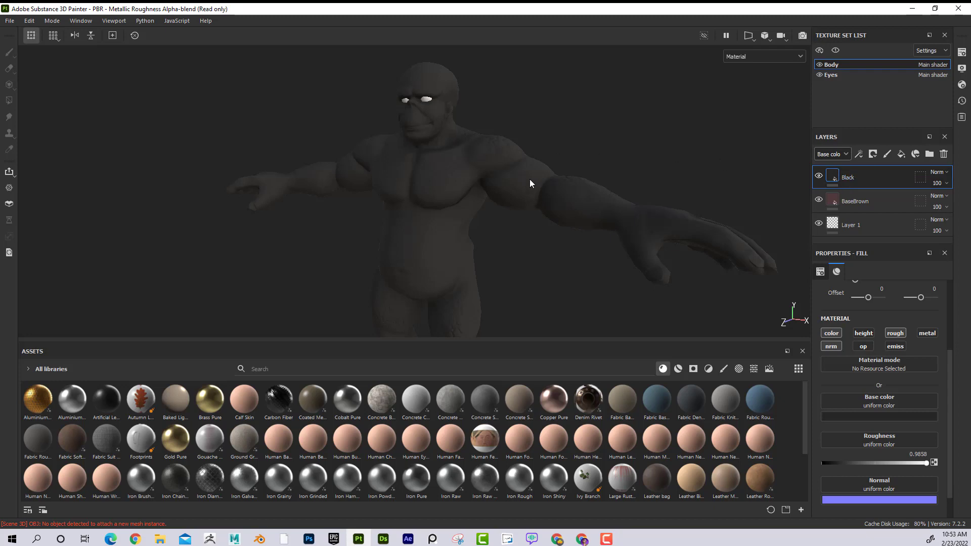
- Apply the Dirt Cavities smart mask to the Black layer, enlarging the asset library a little to browse the smart masks
left_click(694, 368)
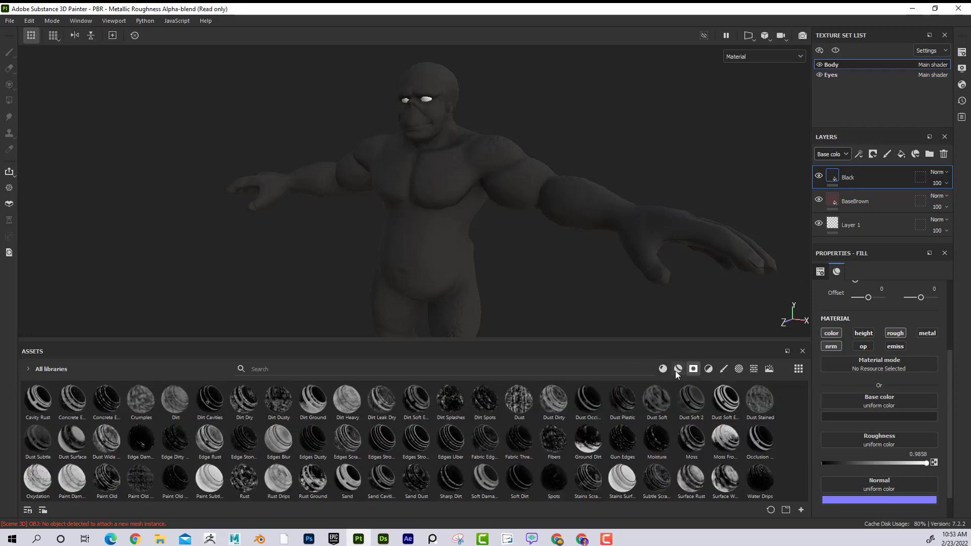
left_click_drag(310, 340, 310, 288)
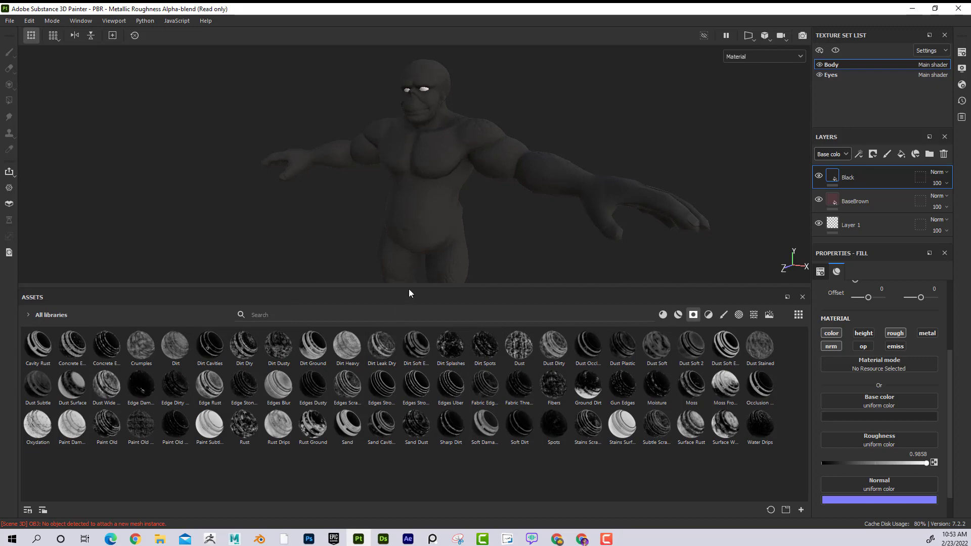
left_click_drag(408, 288, 402, 319)
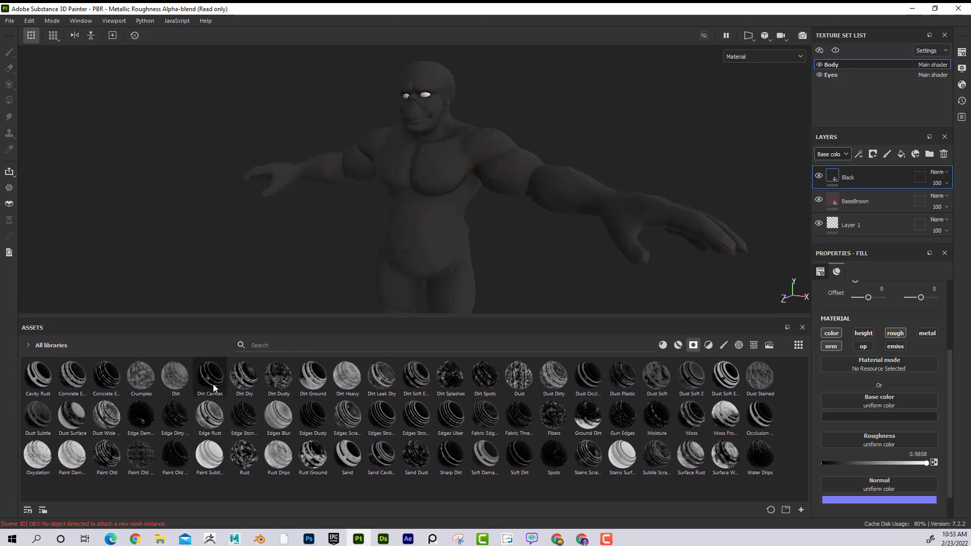
mouse_move(214, 388)
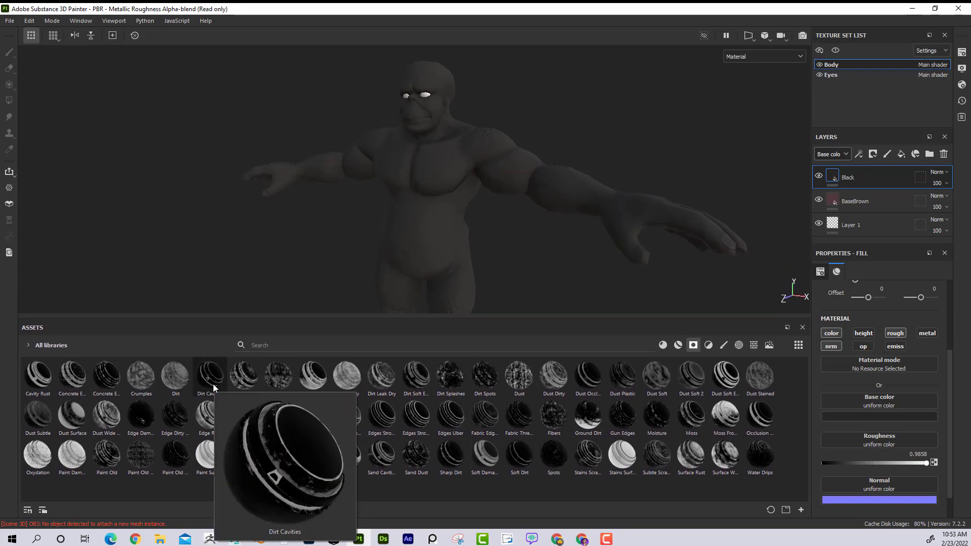
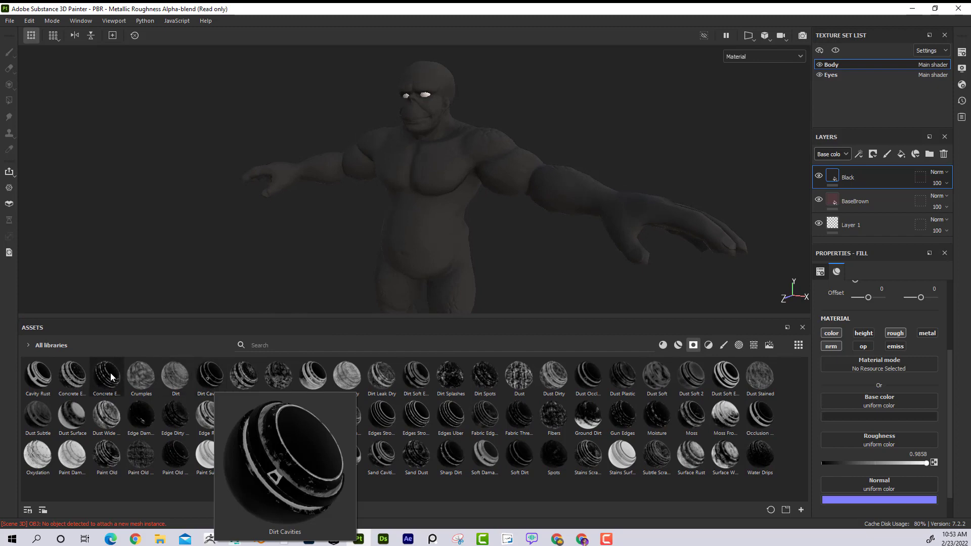
mouse_move(110, 376)
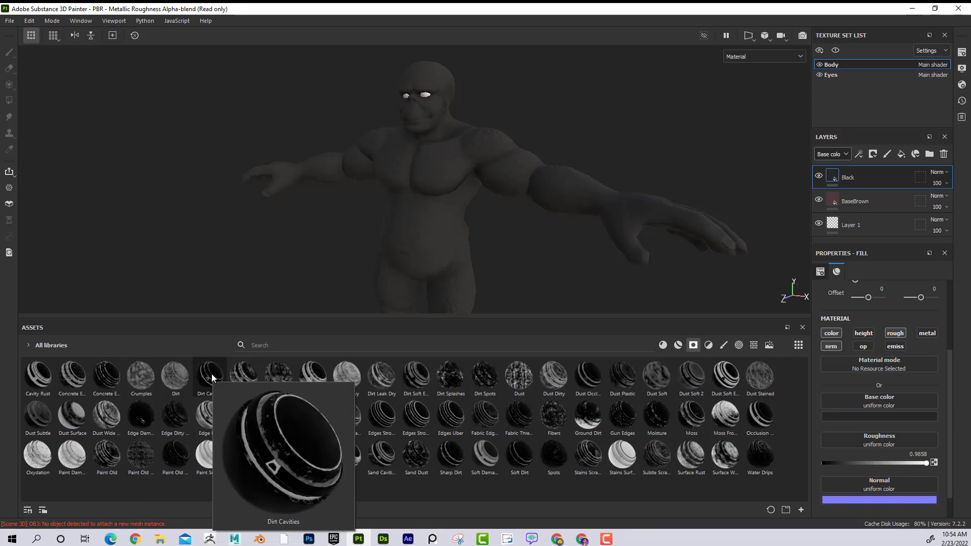
mouse_move(213, 377)
left_mouse_down()
mouse_move(795, 167)
mouse_move(853, 177)
left_mouse_up()
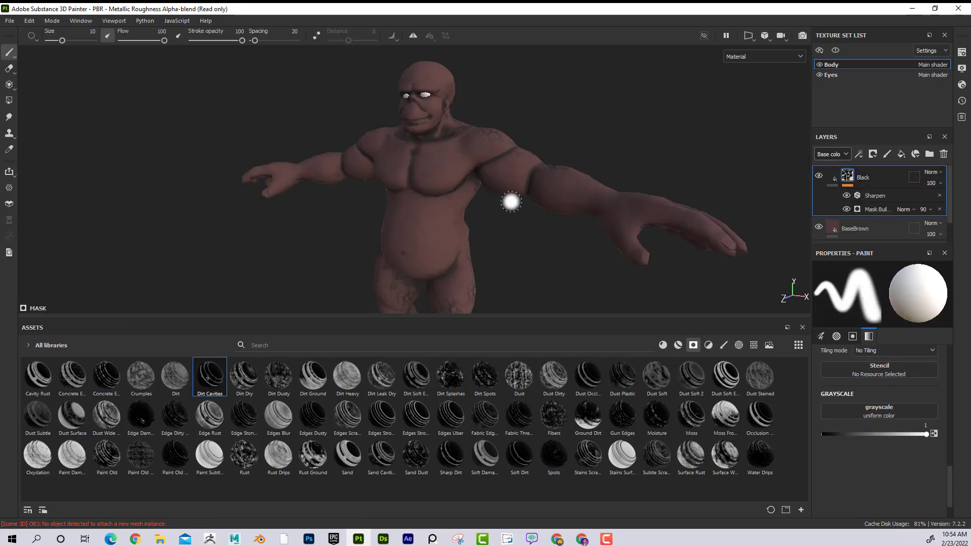
- Examine the cavity masking on the character's back, arms, chest and face from several angles
mouse_move(511, 202)
left_mouse_down("alt")
mouse_move(173, 200)
mouse_move(595, 215)
mouse_move(517, 214)
left_mouse_up("alt")
middle_click_drag(517, 215, 389, 223, "alt")
right_click_drag(389, 223, 776, 263, "alt")
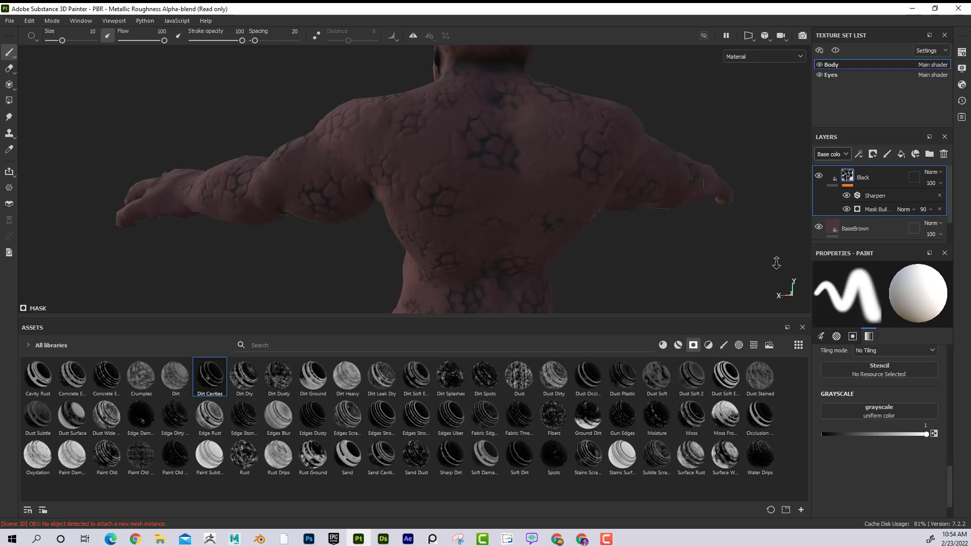
left_click_drag(404, 187, 562, 212, "alt")
right_click_drag(595, 210, 627, 198, "shift")
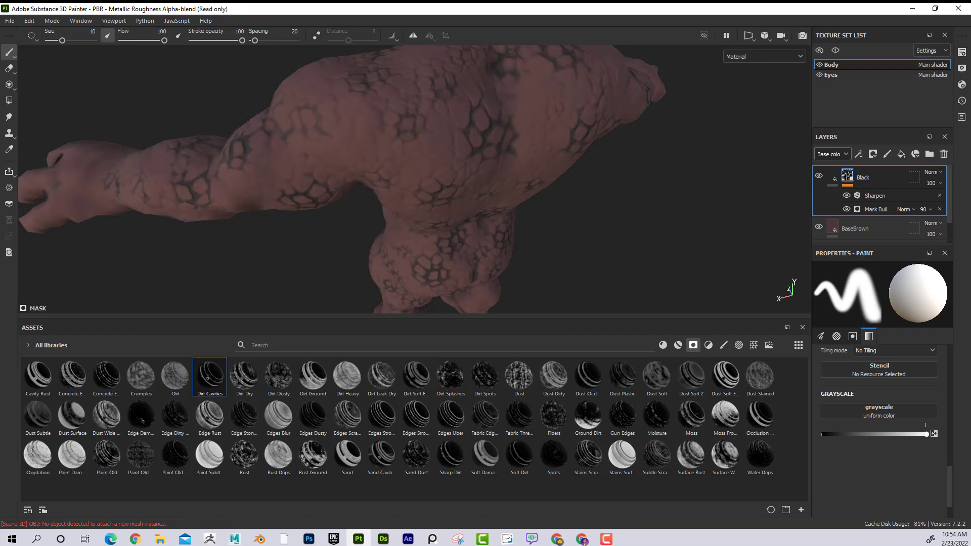
mouse_move(627, 199)
left_mouse_down("alt")
mouse_move(548, 199)
mouse_move(309, 156)
left_mouse_up("alt")
mouse_move(528, 179)
left_mouse_down("alt")
mouse_move(427, 182)
mouse_move(336, 154)
left_mouse_up("alt")
left_click_drag(337, 154, 355, 176, "ctrl+alt")
right_click_drag(645, 133, 446, 136, "alt")
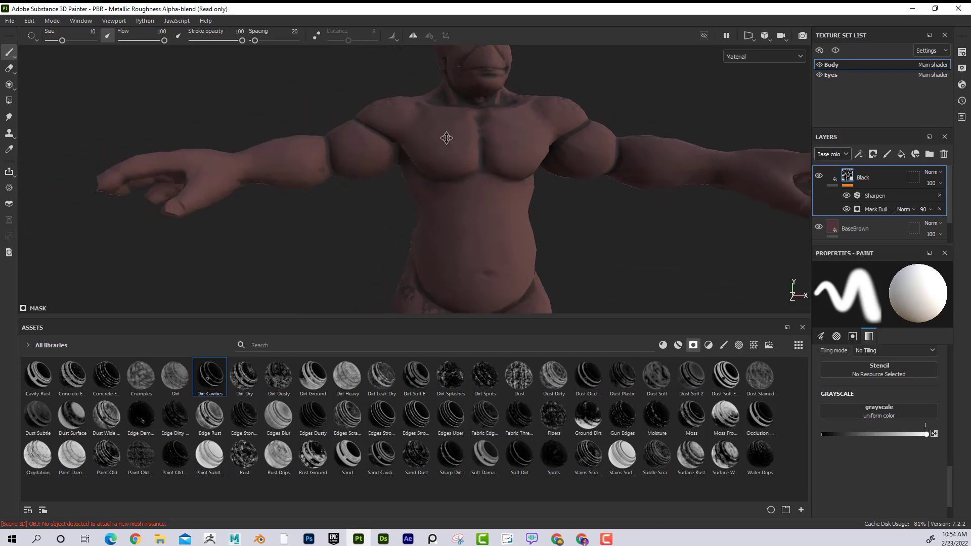
left_click_drag(446, 136, 494, 186, "alt")
right_click_drag(494, 187, 704, 214, "alt")
mouse_move(498, 170)
left_mouse_down("alt")
mouse_move(794, 286)
mouse_move(592, 203)
mouse_move(806, 282)
mouse_move(407, 223)
mouse_move(514, 195)
mouse_move(521, 147)
mouse_move(445, 184)
mouse_move(458, 201)
mouse_move(553, 185)
left_mouse_up("alt")
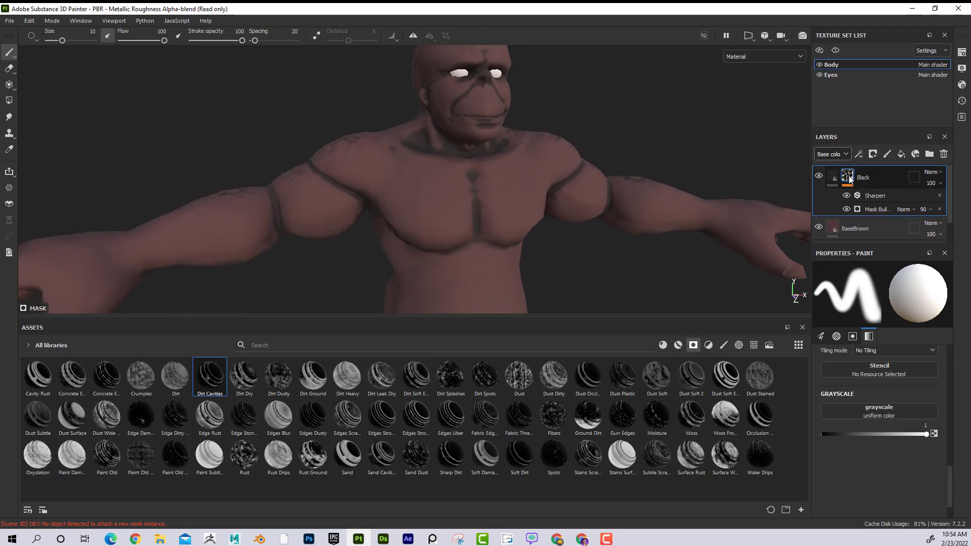
- Add a paint effect to the Black layer's mask
mouse_move(849, 177)
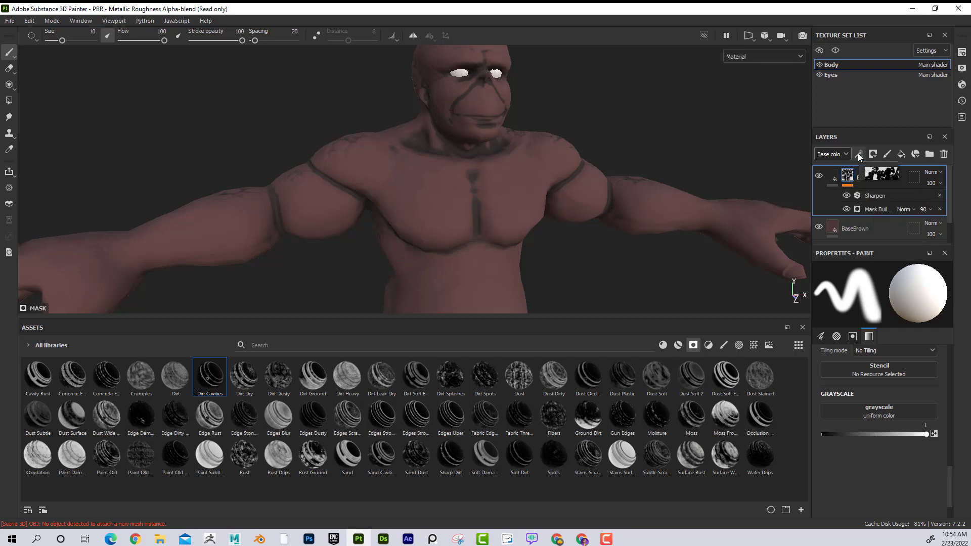
left_click(859, 153)
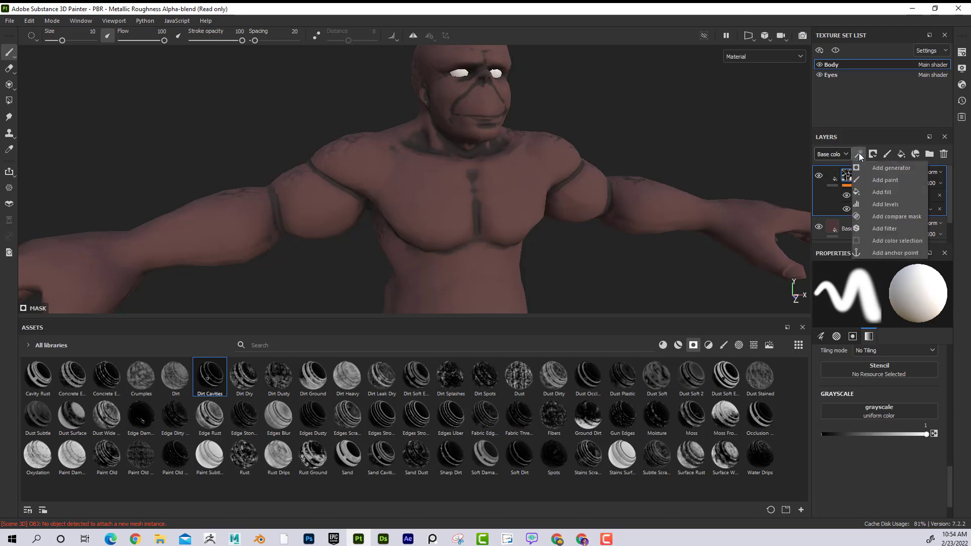
left_click(878, 181)
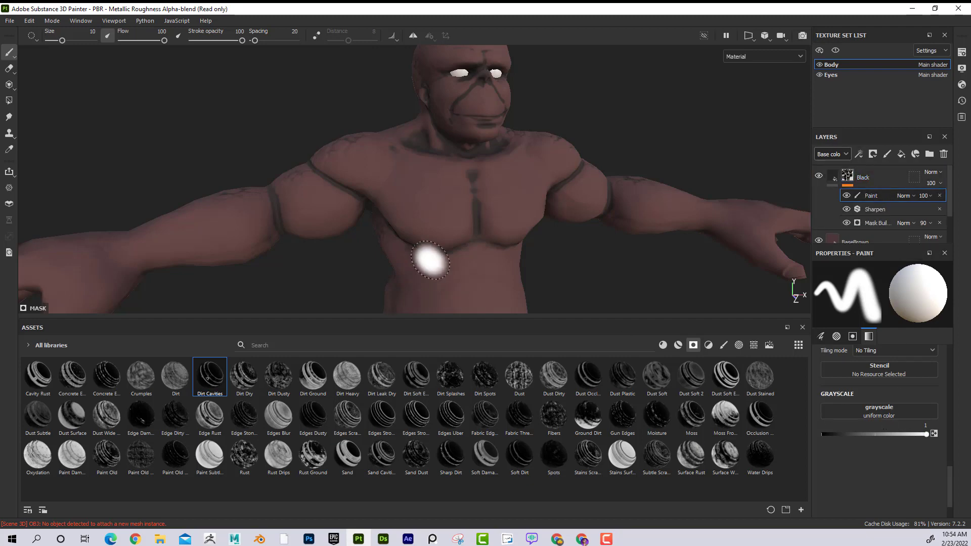
- Set the mask brush's grayscale to 0 and undo the test strokes on the chest
left_click(462, 187)
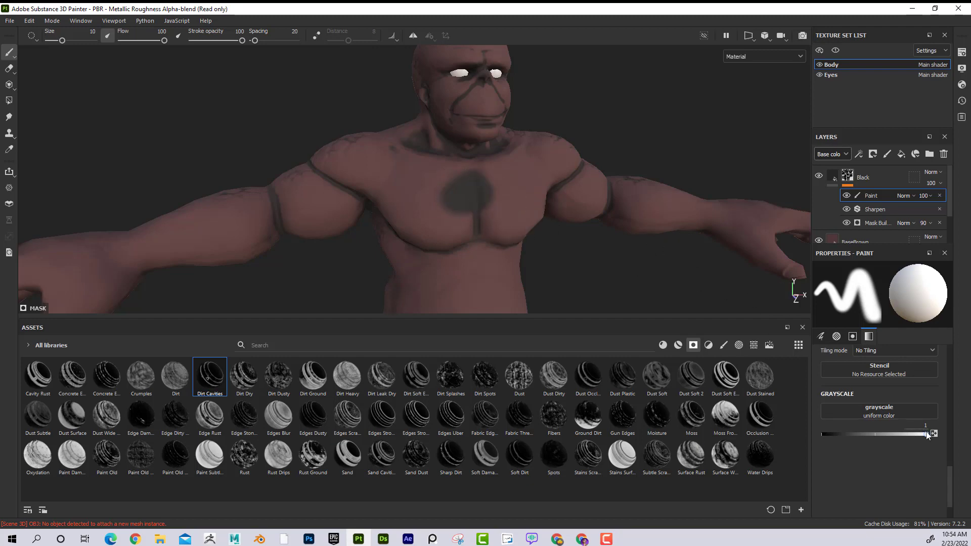
left_click_drag(926, 433, 781, 438)
key("ctrl+z")
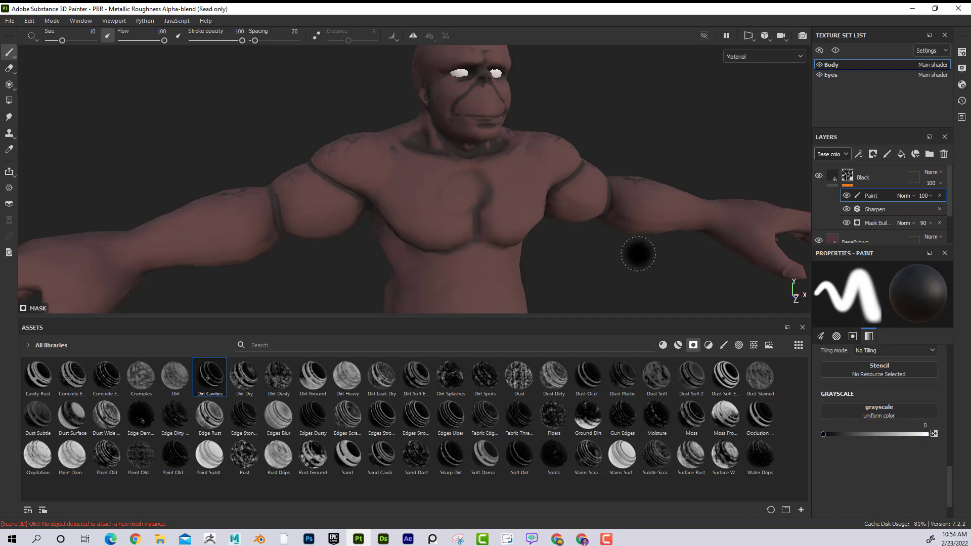
key("ctrl+z")
key("ctrl+z")
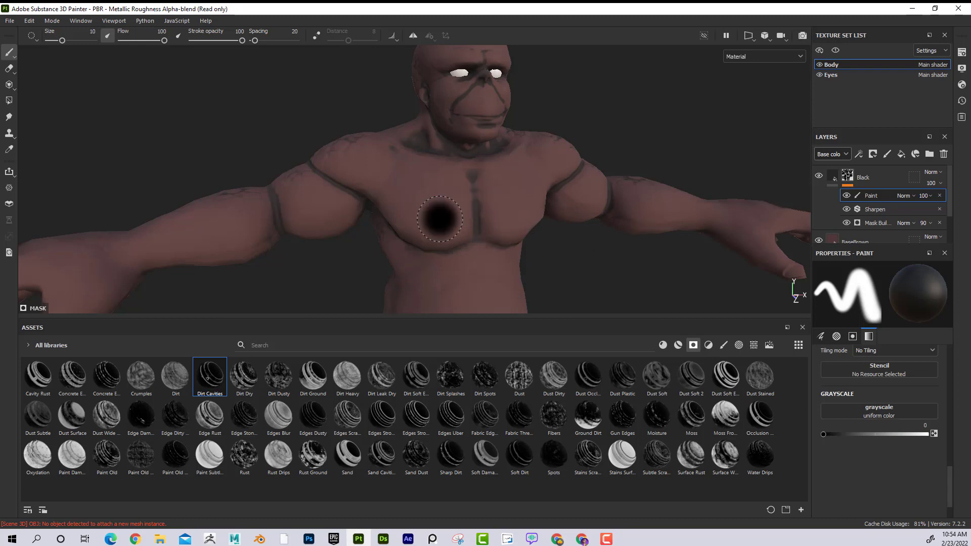
- Choose the Dirt Spots brush for the mask painting and enlarge it to a size of about 12
left_click(723, 345)
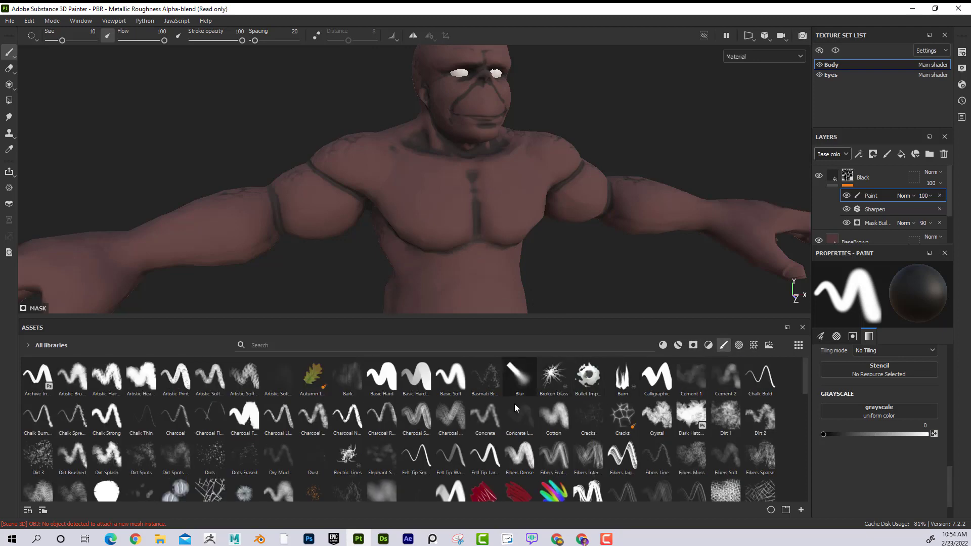
scroll(368, 454, "down", 3)
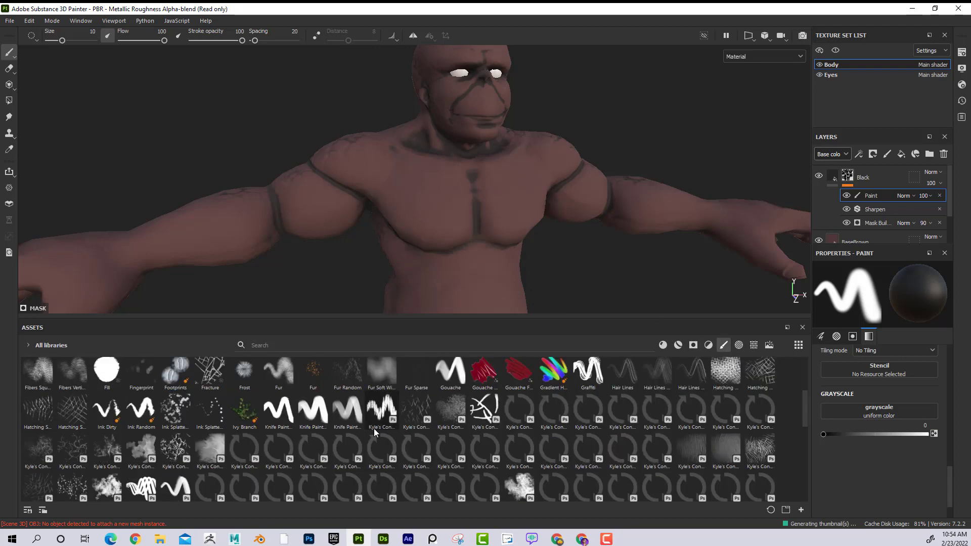
scroll(531, 443, "up", 3)
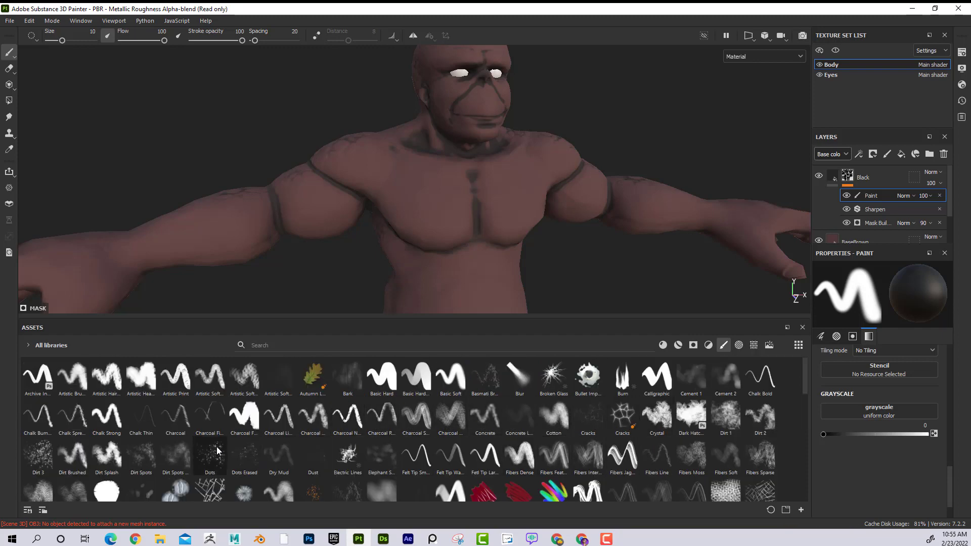
left_click(178, 455)
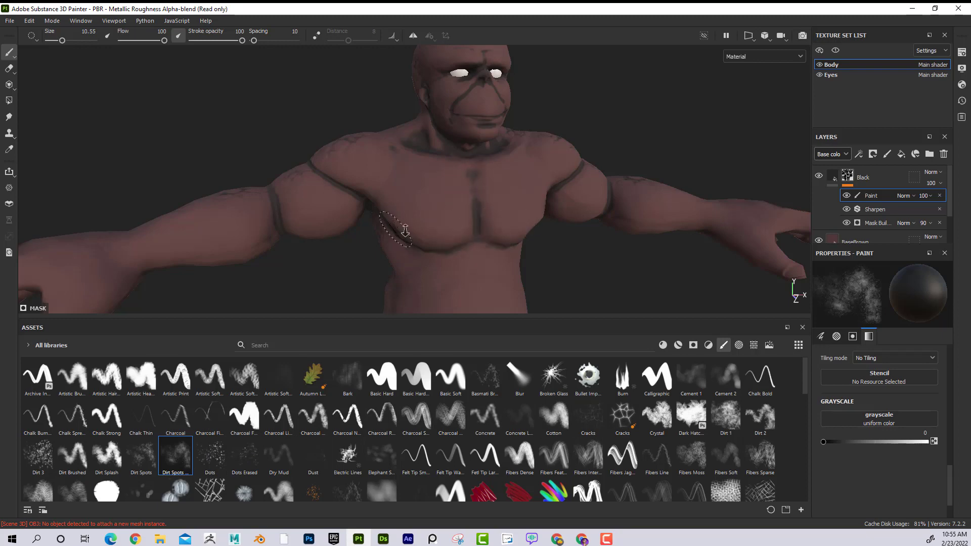
scroll(475, 191, "up", 5)
scroll(475, 191, "up", 2)
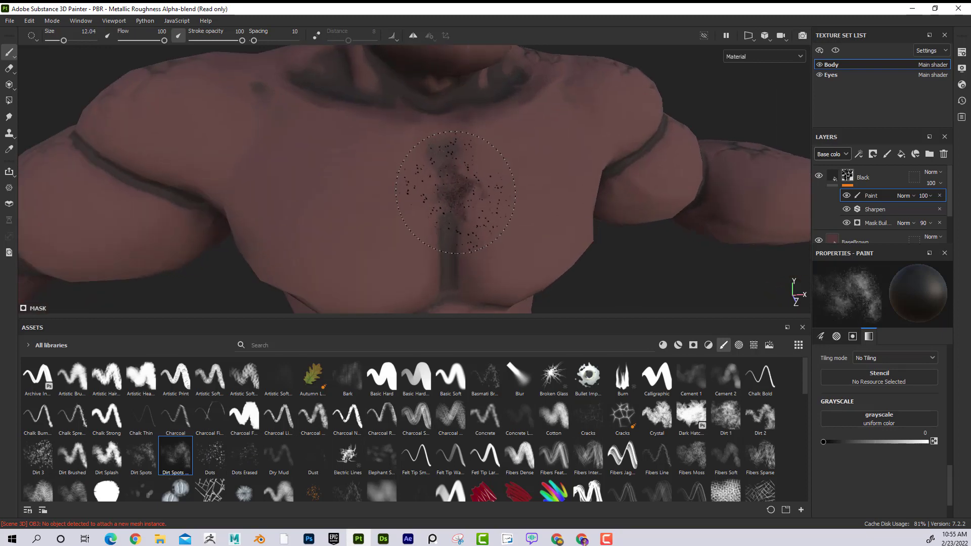
- Examine the dark cavity lines around the chest, neck and shoulders up close
right_click_drag(448, 223, 403, 204, "alt")
middle_click_drag(452, 135, 464, 184, "alt")
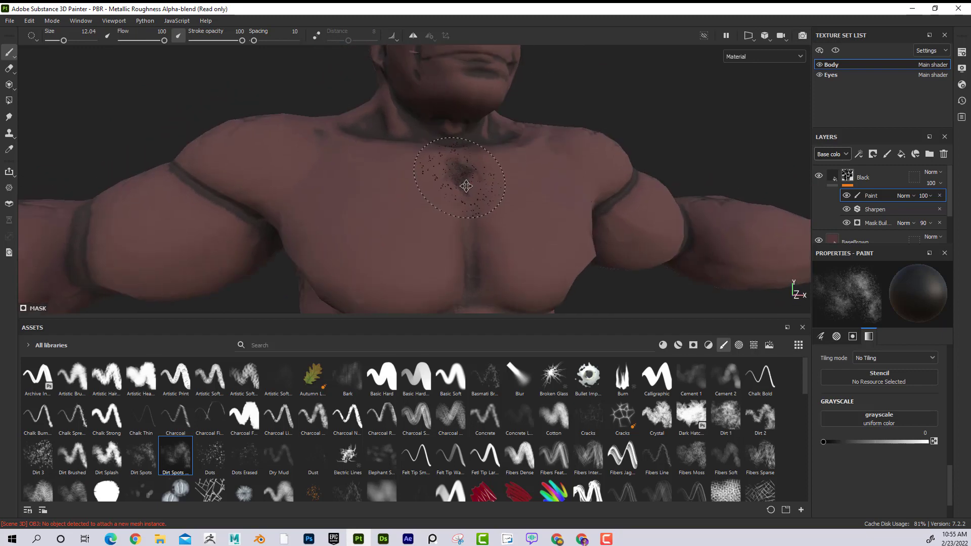
left_click_drag(464, 184, 508, 183, "alt")
mouse_move(378, 172)
left_mouse_down("alt")
mouse_move(511, 184)
mouse_move(536, 161)
left_mouse_up("alt")
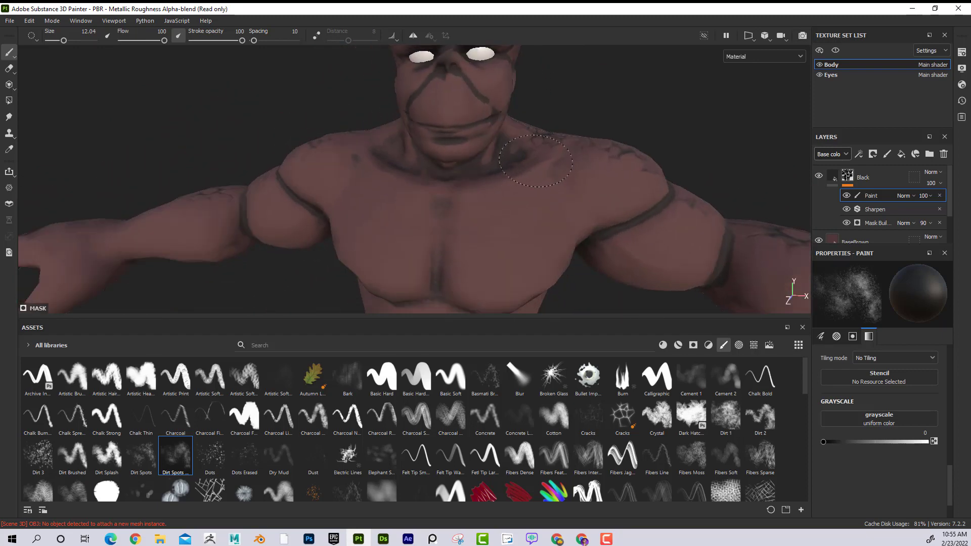
left_click_drag(401, 164, 354, 169, "alt")
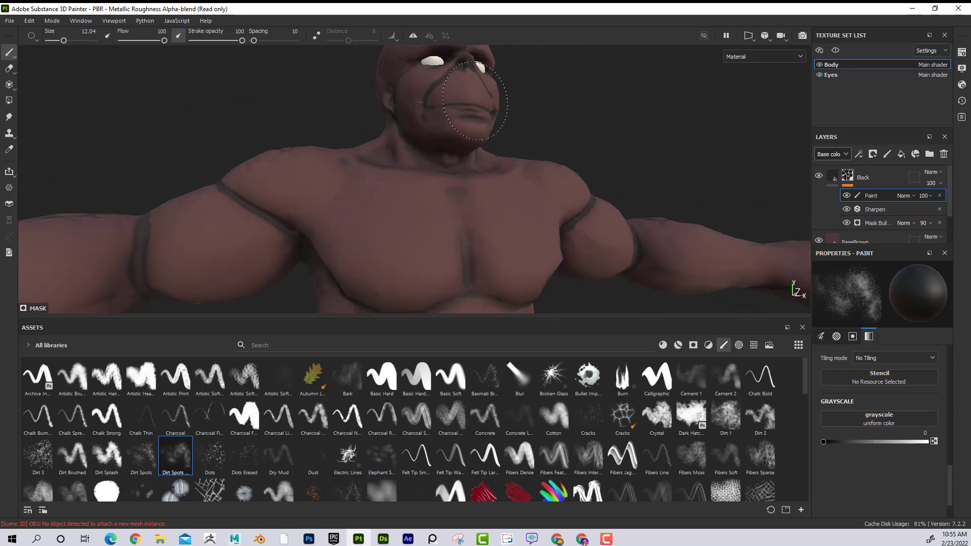
- Paint out the dark cavity lines on the face, neck and shoulders in the Black layer's mask with the Dirt Spots brush
left_click_drag(455, 99, 471, 162, "alt")
middle_click_drag(582, 113, 618, 195, "alt")
right_click_drag(618, 195, 632, 199, "alt")
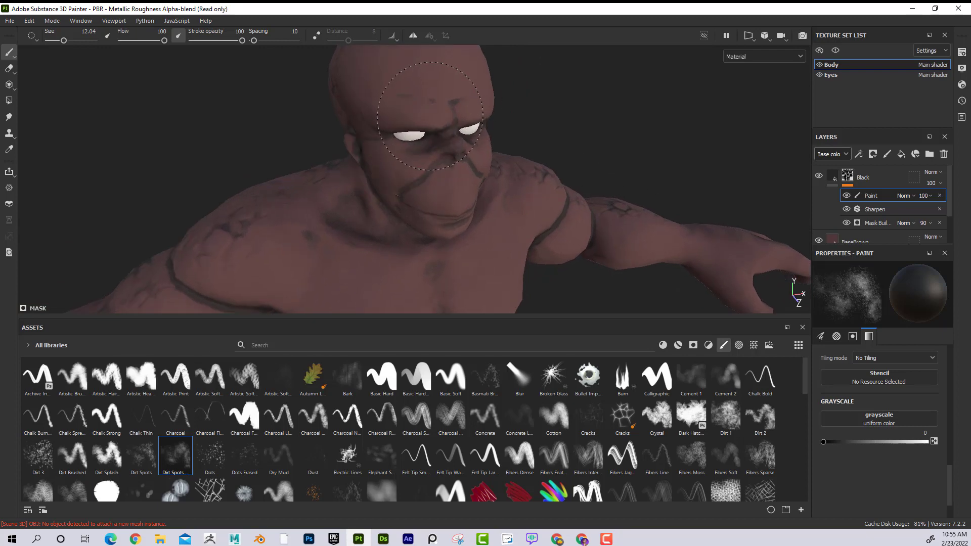
mouse_move(401, 156)
left_mouse_down("alt")
mouse_move(520, 148)
mouse_move(501, 194)
mouse_move(511, 133)
mouse_move(531, 134)
left_mouse_up("alt")
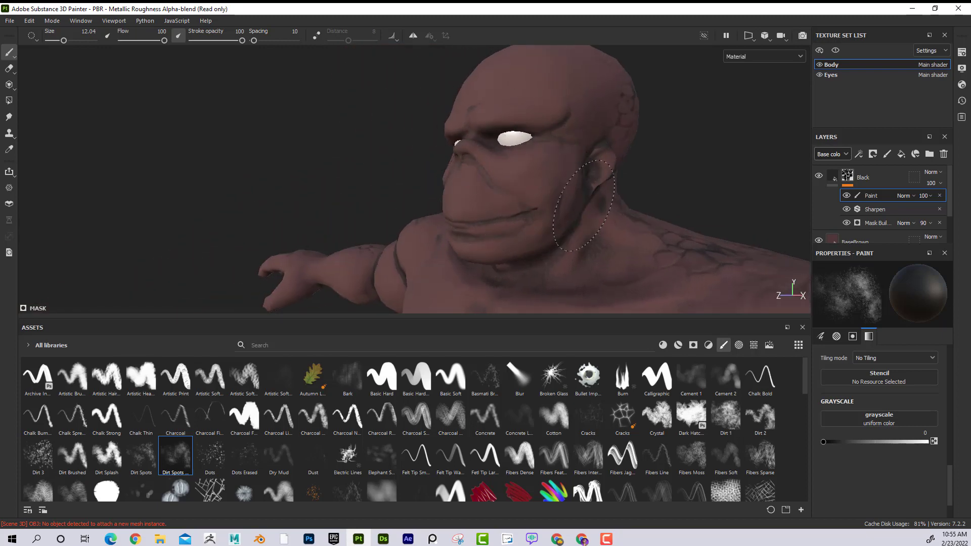
mouse_move(584, 206)
left_mouse_down("alt")
mouse_move(611, 158)
mouse_move(379, 241)
left_mouse_up("alt")
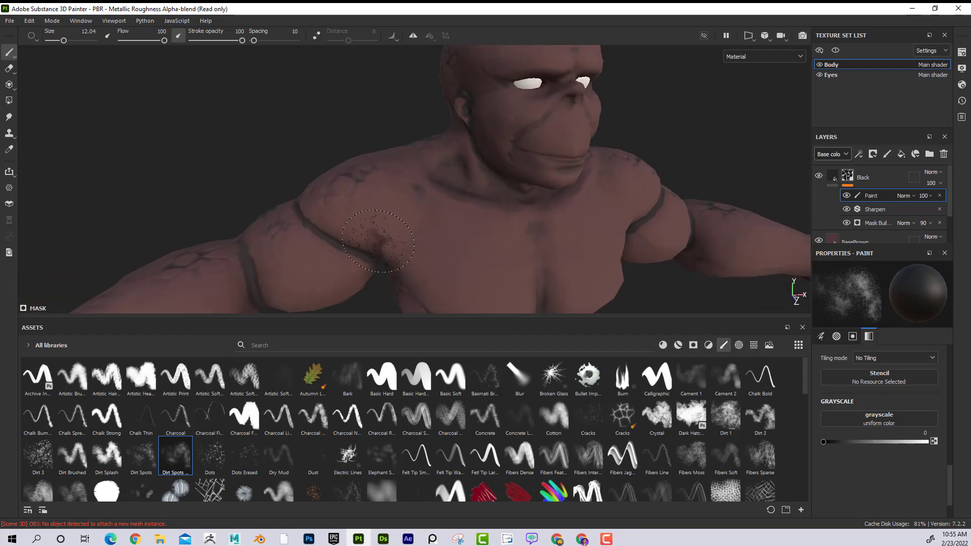
left_click_drag(308, 210, 633, 216, "alt")
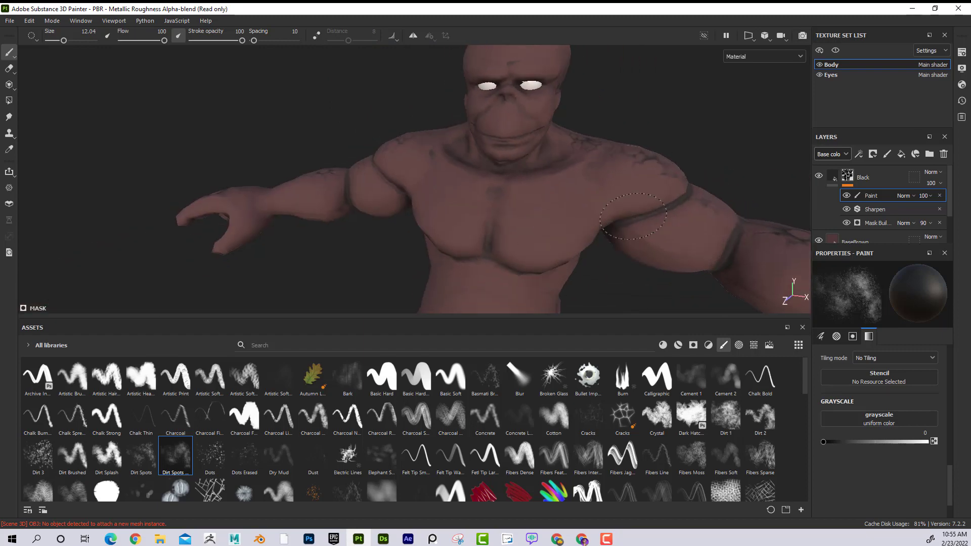
- Soften the dark cavity bands on both arms, the armpits and the chest by painting the Black layer's mask
left_click_drag(688, 200, 716, 242, "alt")
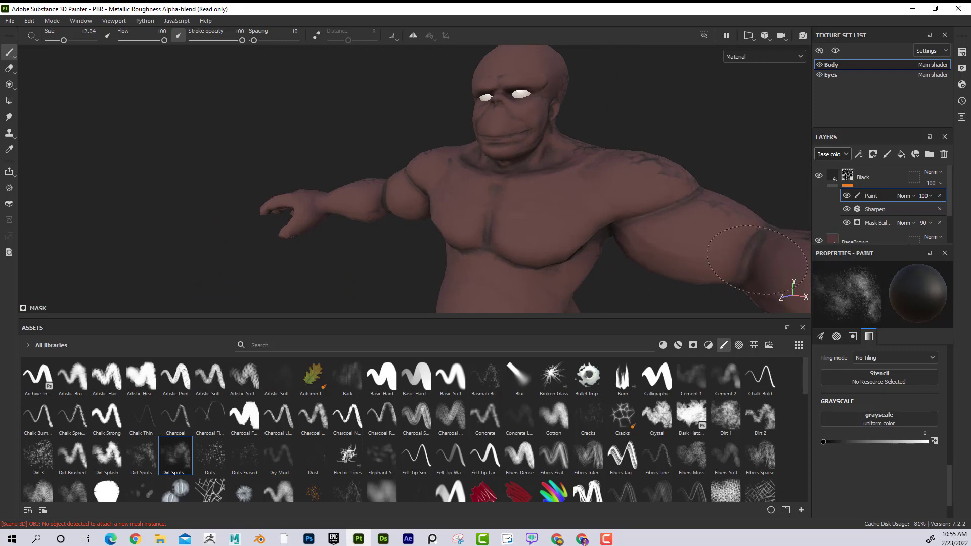
left_click_drag(448, 201, 490, 205, "alt")
scroll(483, 204, "up", 3)
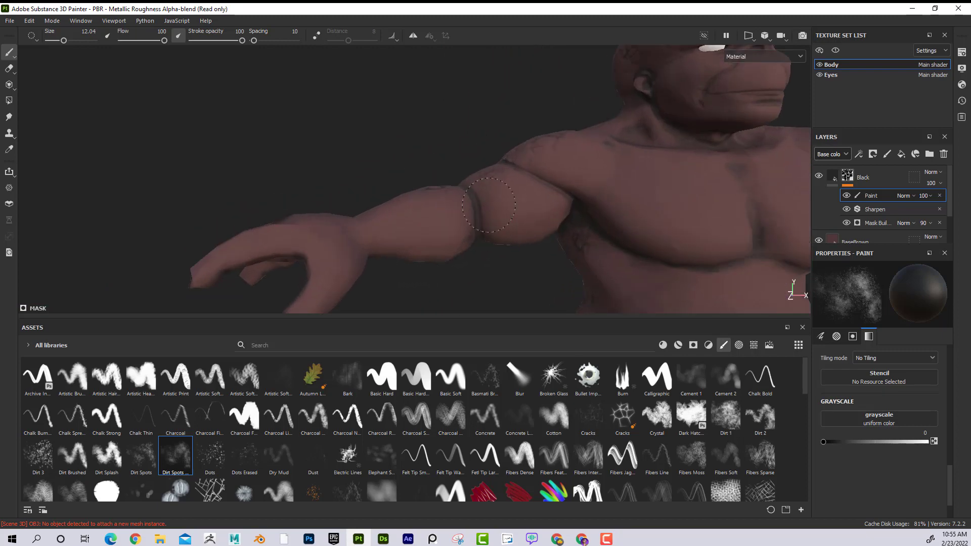
scroll(466, 185, "down", 3)
left_click_drag(418, 187, 496, 223, "alt")
scroll(455, 197, "up", 2)
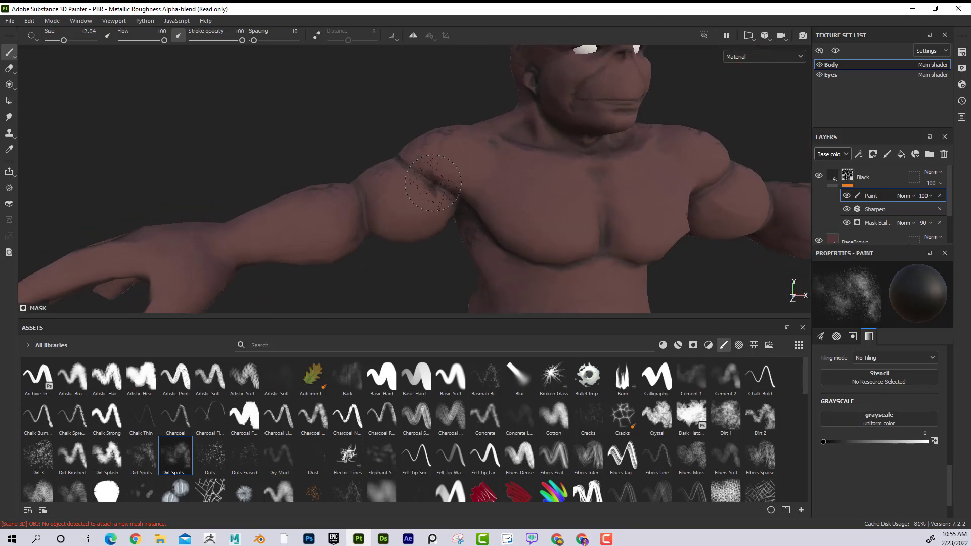
mouse_move(473, 185)
left_mouse_down("alt")
mouse_move(567, 200)
mouse_move(532, 227)
left_mouse_up("alt")
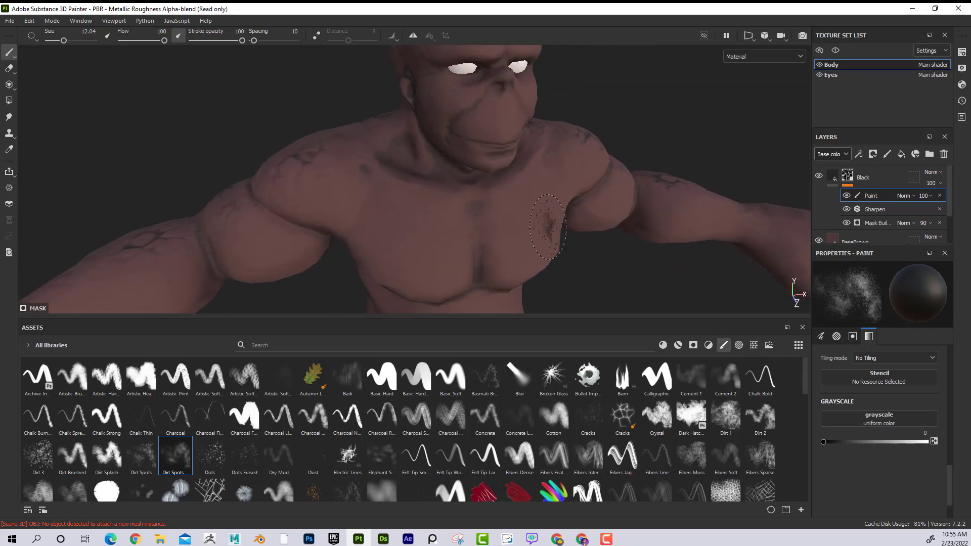
left_click_drag(438, 175, 510, 180, "alt")
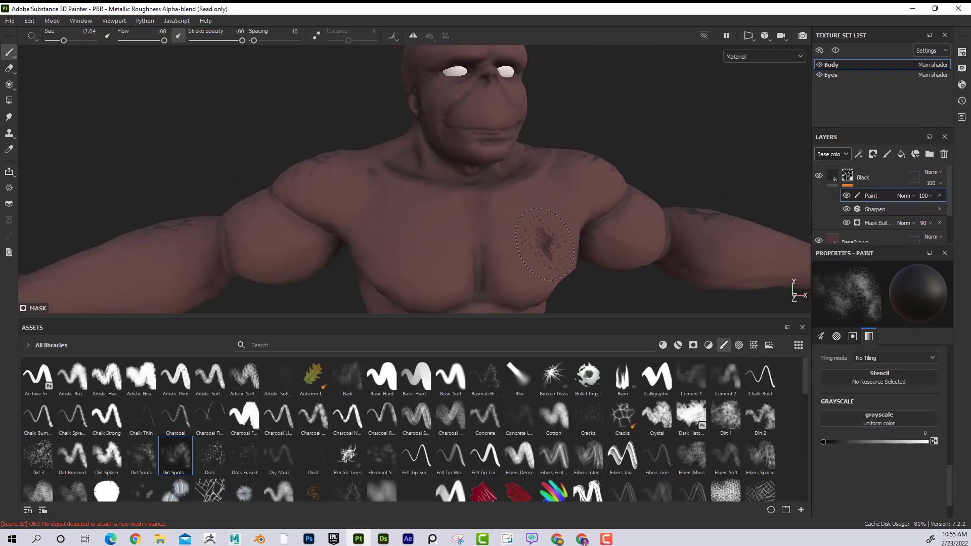
left_click_drag(545, 244, 505, 221, "alt")
right_click_drag(527, 221, 496, 212, "alt")
left_click_drag(546, 223, 504, 233, "alt")
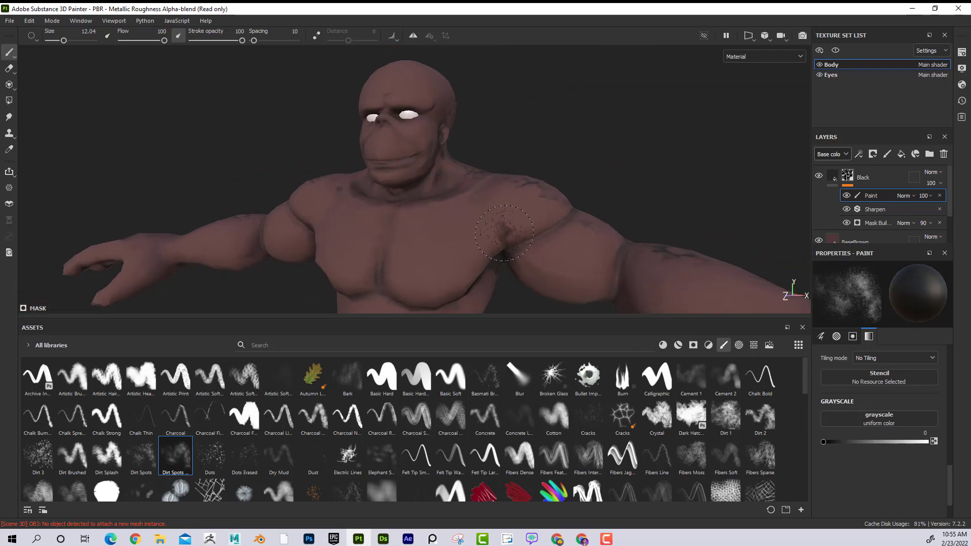
- Compare the skin with the Black mask's paint effect hidden and shown, leaving the effect visible
left_click(847, 196)
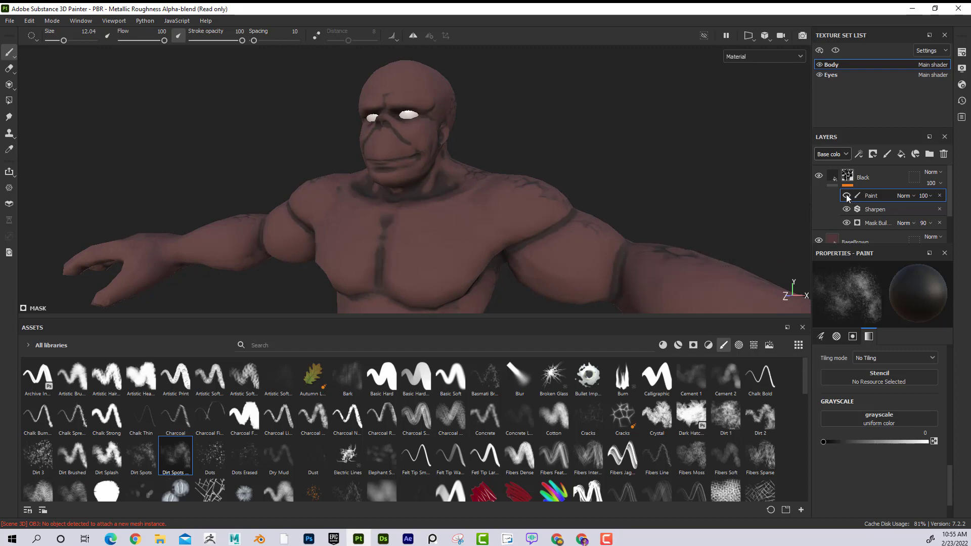
left_click(847, 196)
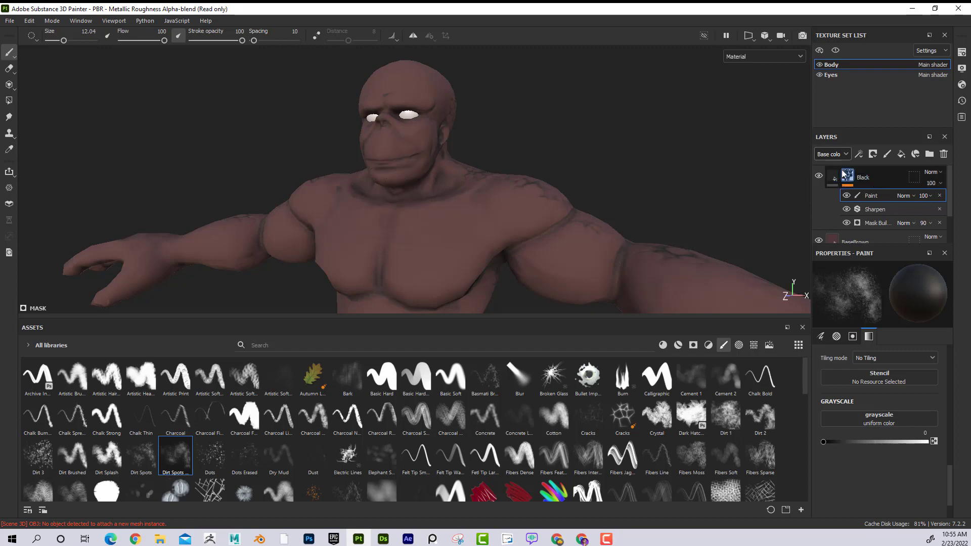
right_click_drag(458, 175, 411, 163, "alt")
middle_click_drag(468, 175, 459, 139, "alt")
left_click_drag(460, 138, 456, 158, "alt")
middle_click_drag(488, 150, 480, 193, "alt")
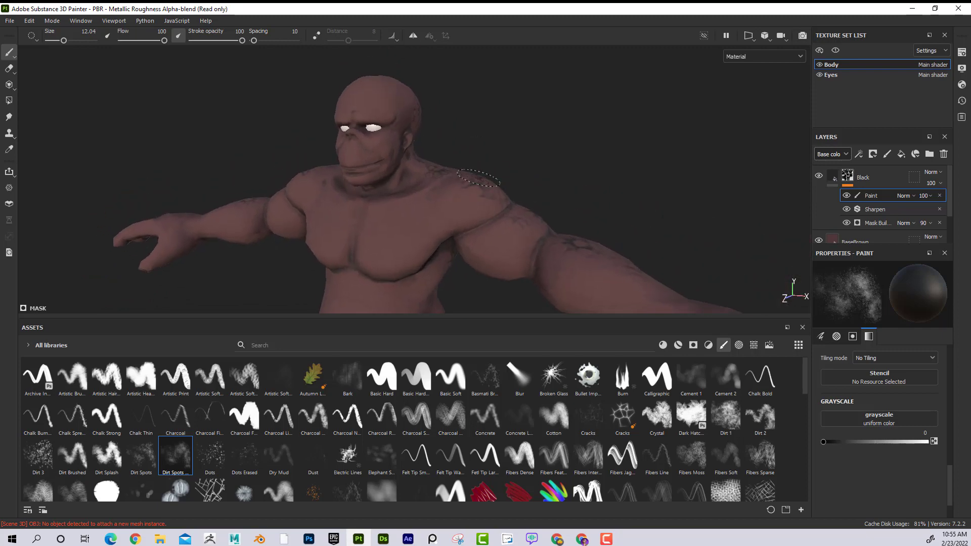
right_click_drag(480, 194, 493, 189, "alt")
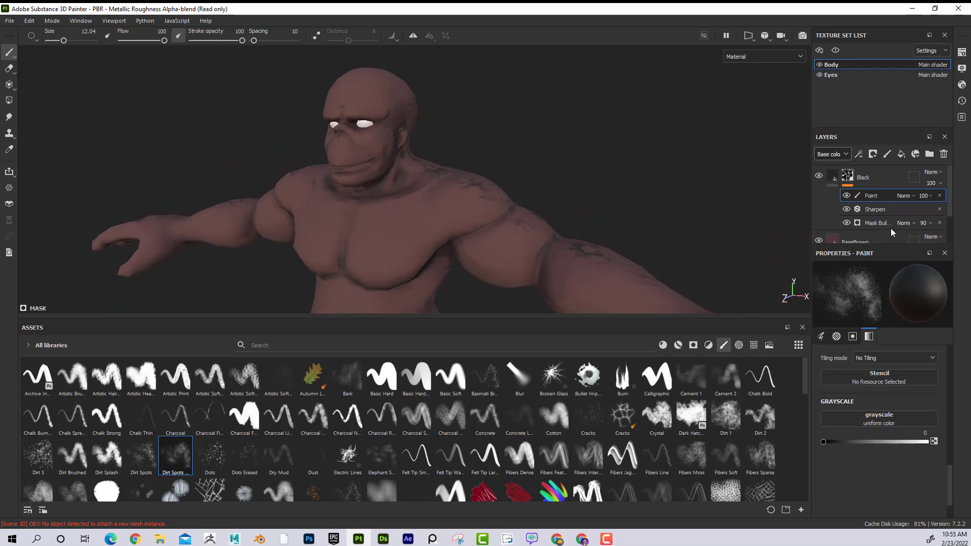
- Set the Grunge amount of the Black mask's Mask Builder generator to 0.92
left_click(852, 179)
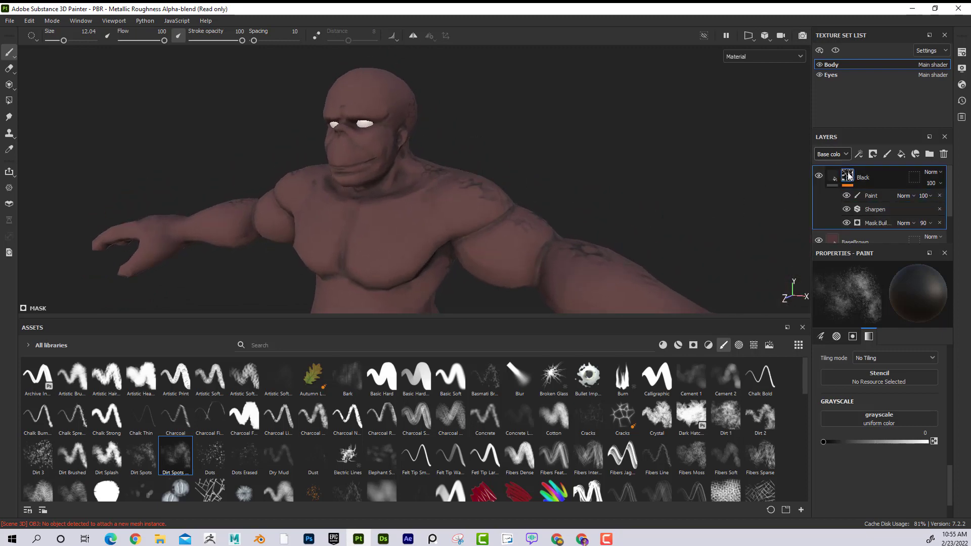
left_click(880, 226)
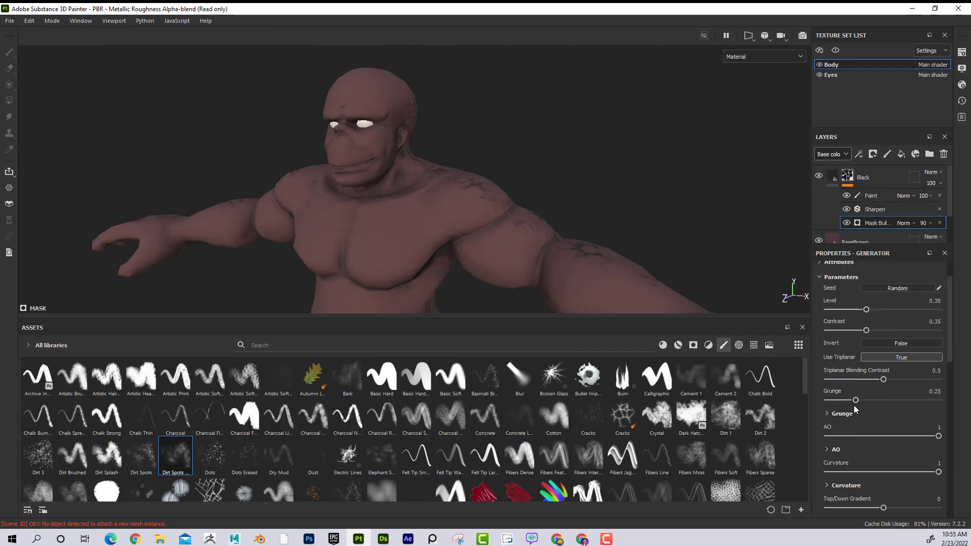
left_click_drag(856, 403, 843, 405)
mouse_move(457, 226)
left_mouse_down("alt")
mouse_move(503, 217)
mouse_move(408, 202)
mouse_move(455, 208)
left_mouse_up("alt")
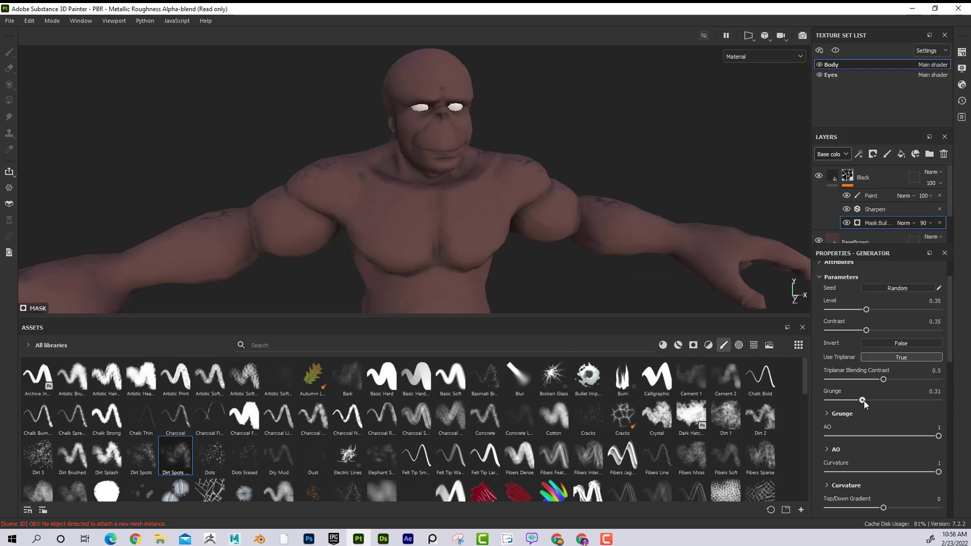
left_click_drag(856, 403, 913, 404)
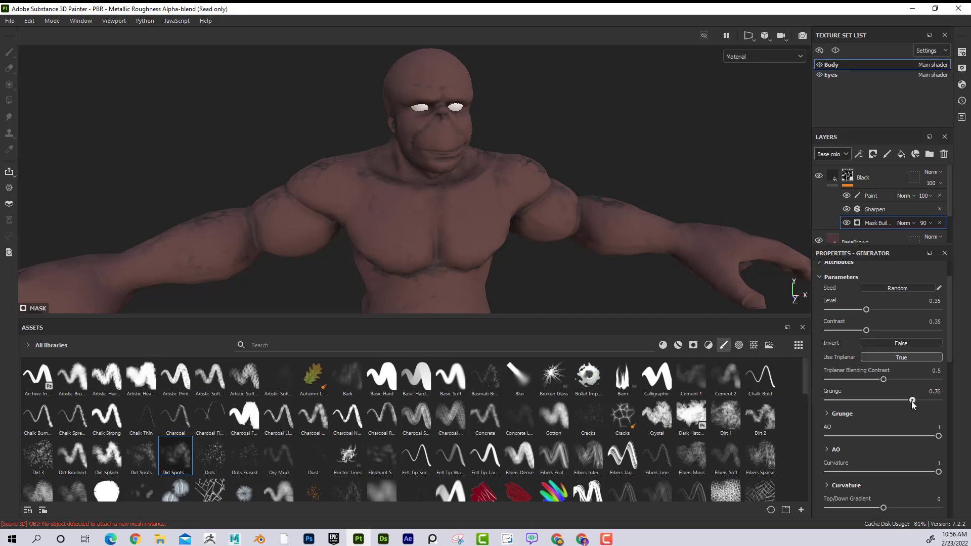
left_click_drag(253, 176, 377, 132, "alt")
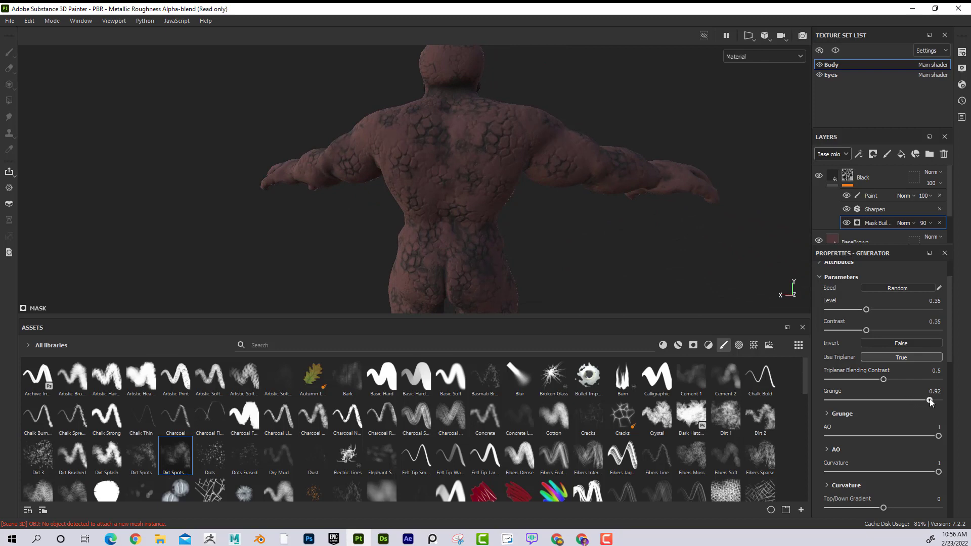
- Examine how the dark grunge patches cover the creature's torso, arms and legs from several angles
mouse_move(432, 217)
left_mouse_down("alt")
mouse_move(730, 206)
mouse_move(581, 210)
mouse_move(615, 182)
mouse_move(449, 163)
mouse_move(531, 243)
mouse_move(581, 249)
mouse_move(570, 255)
mouse_move(636, 284)
left_mouse_up("alt")
middle_click_drag(637, 284, 590, 177, "alt")
right_click_drag(590, 177, 464, 243, "alt")
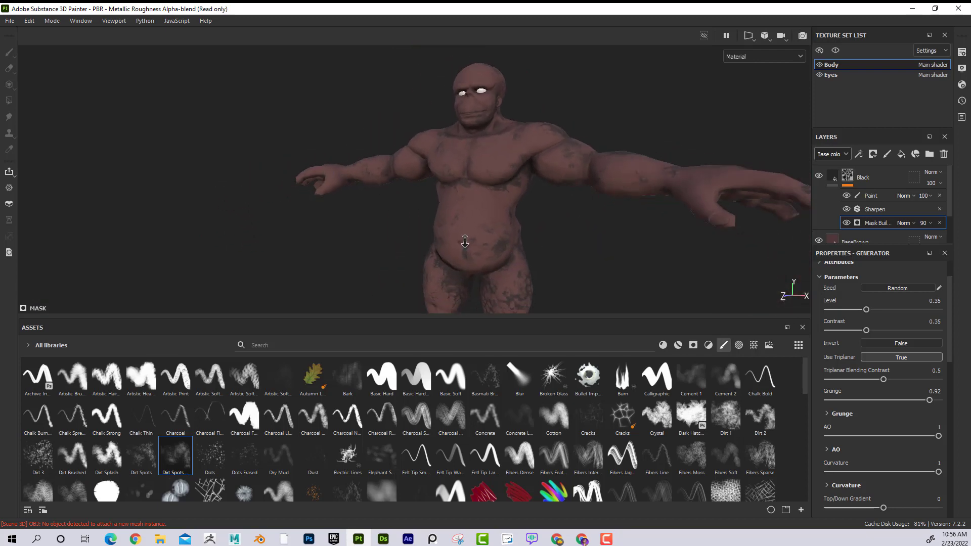
middle_click_drag(463, 243, 532, 251, "alt")
middle_click_drag(522, 200, 488, 179, "alt")
right_click_drag(488, 179, 682, 217, "alt")
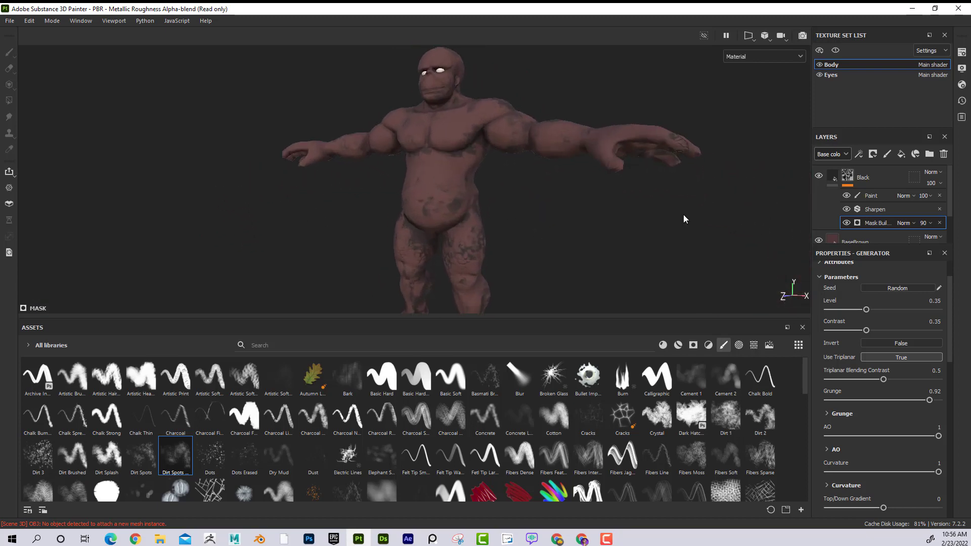
left_click_drag(683, 217, 493, 195, "alt")
middle_click_drag(493, 195, 487, 212, "alt")
right_click_drag(488, 212, 657, 217, "alt")
left_click_drag(658, 217, 704, 208, "alt")
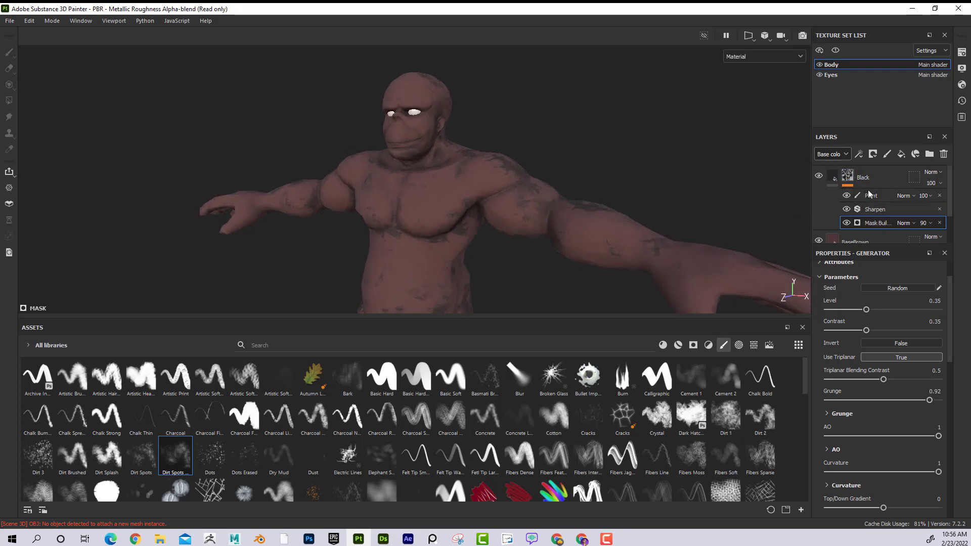
- Add a fill layer above the Black layer and name it White
left_click(833, 177)
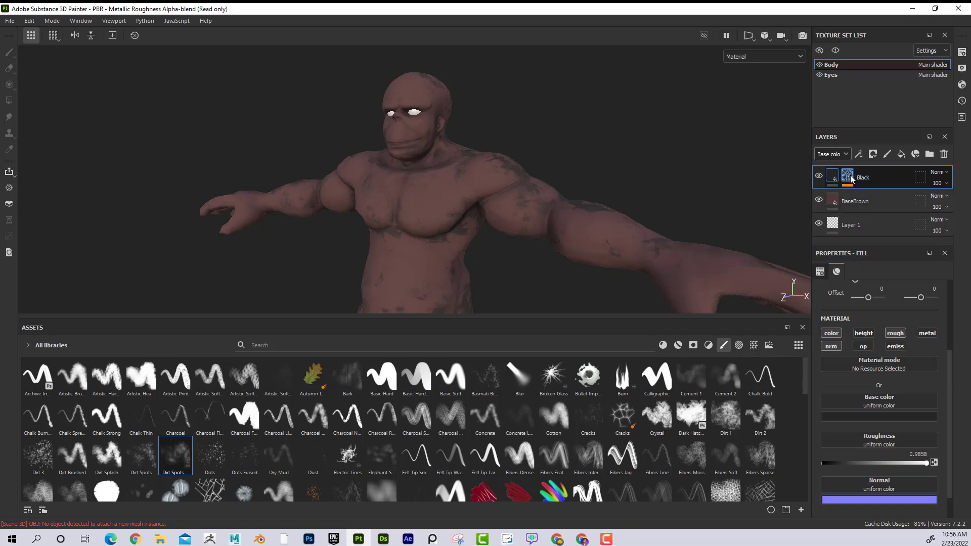
left_click(850, 177)
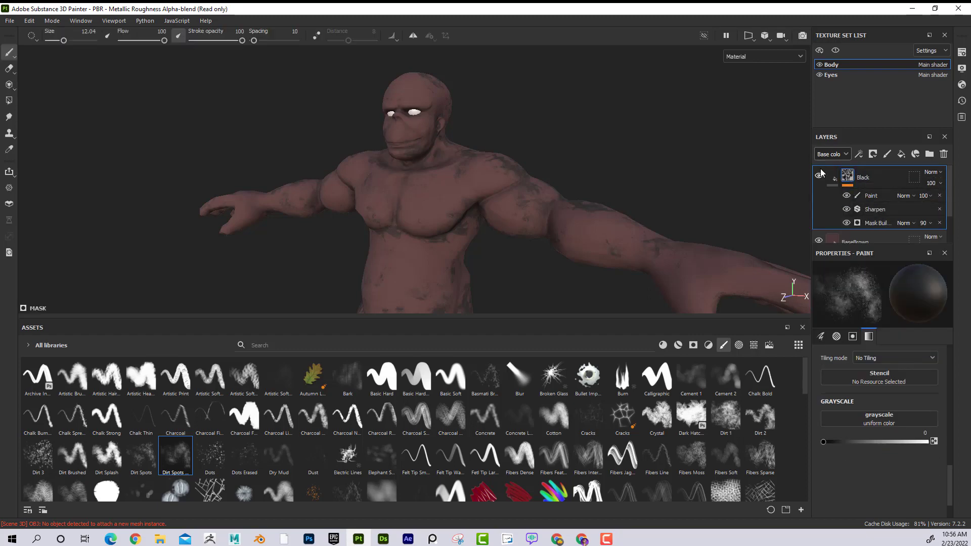
left_click(832, 177)
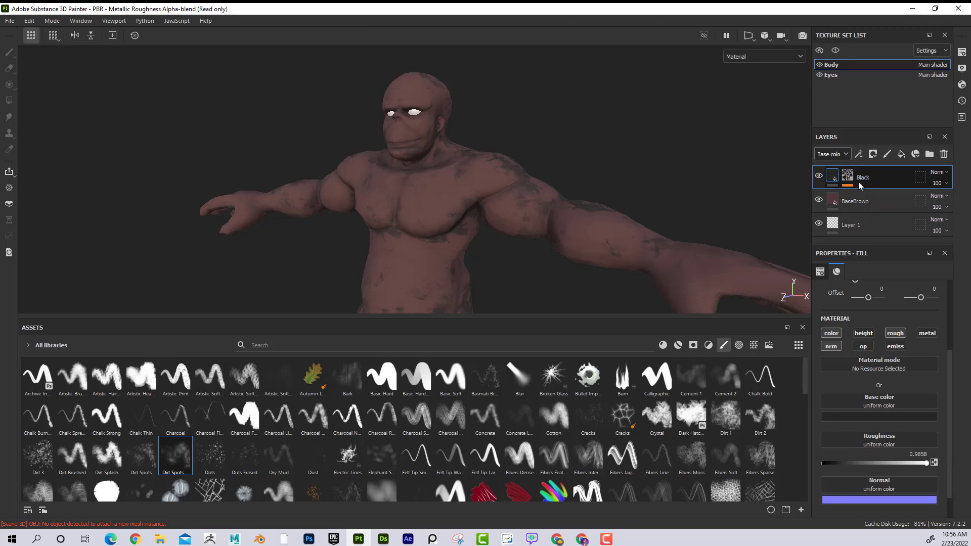
left_click(902, 154)
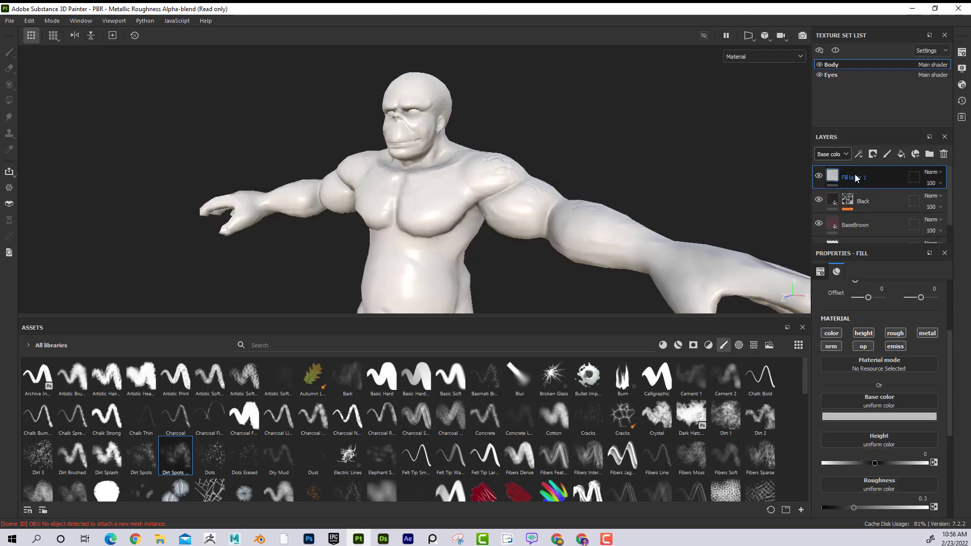
type("White")
key("Return")
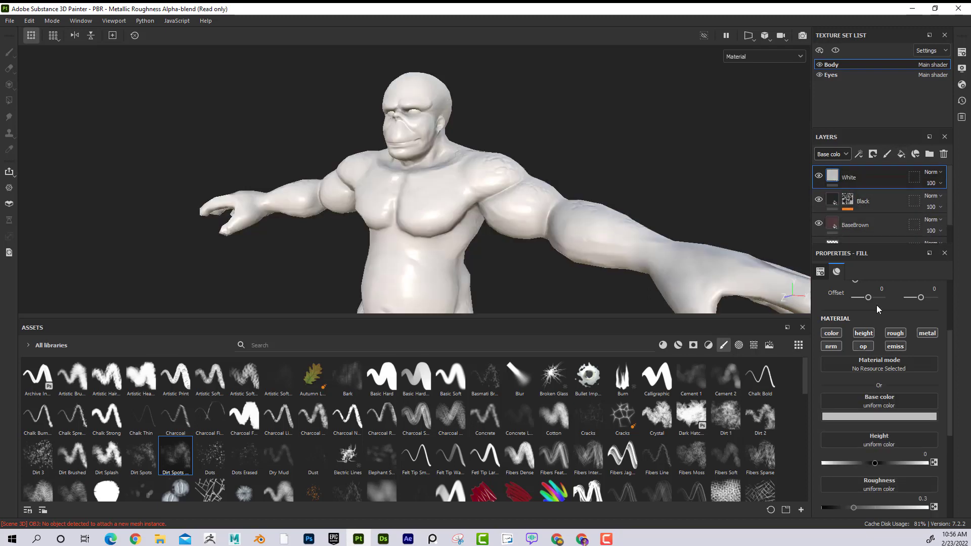
- Set the White fill's roughness to 1 and disable its height, metallic, emissive and opacity channels
scroll(866, 387, "down", 1)
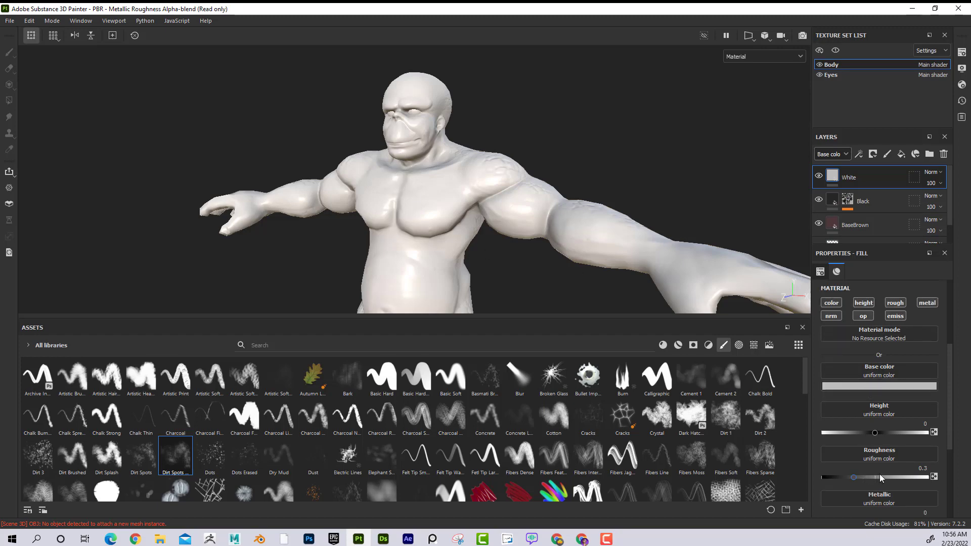
left_click_drag(880, 474, 927, 477)
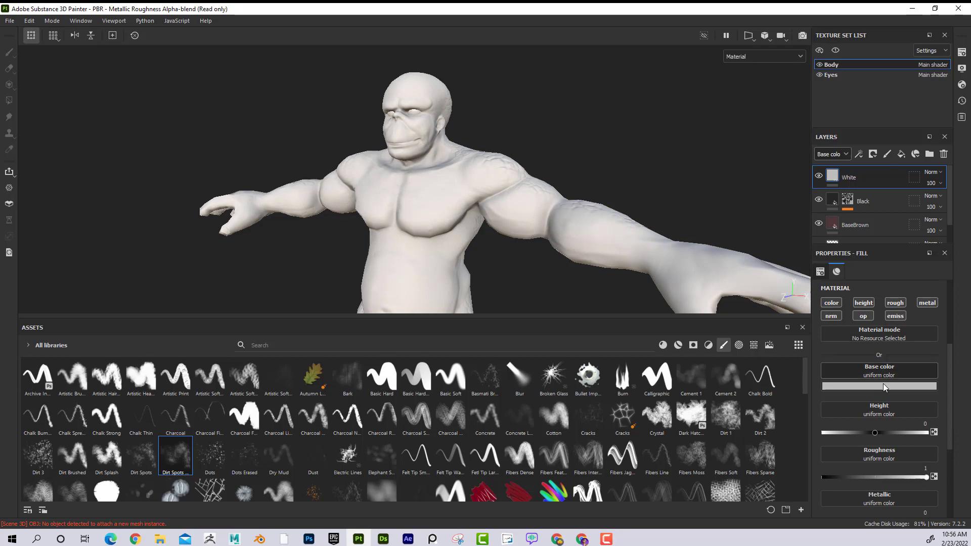
left_click(864, 303)
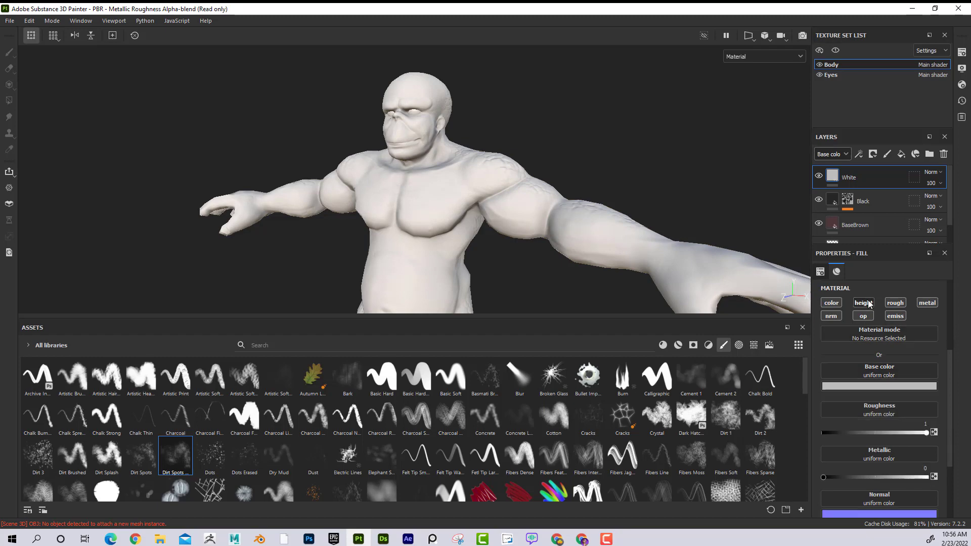
left_click(926, 303)
left_click(895, 316)
left_click(863, 316)
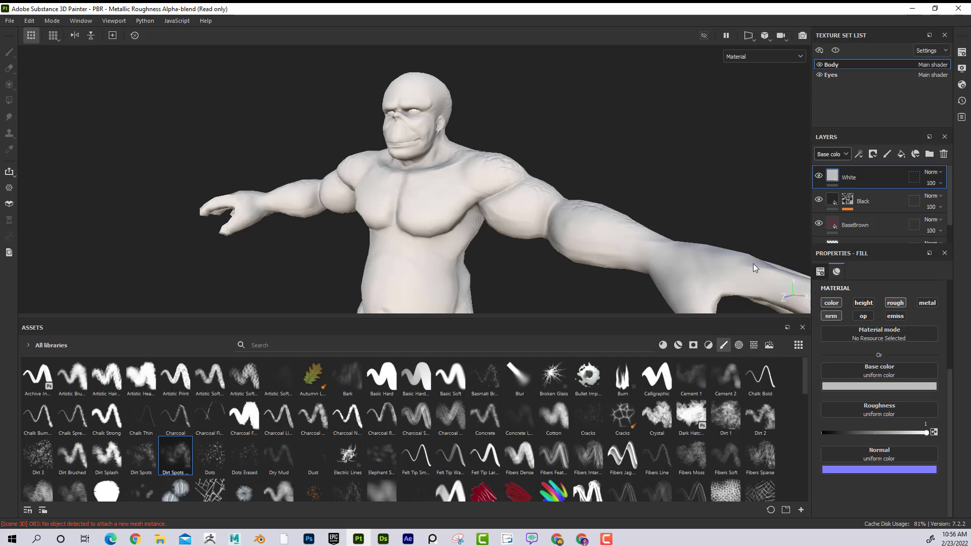
- Apply the Dust Soft Edges smart mask to the White layer
left_click(696, 347)
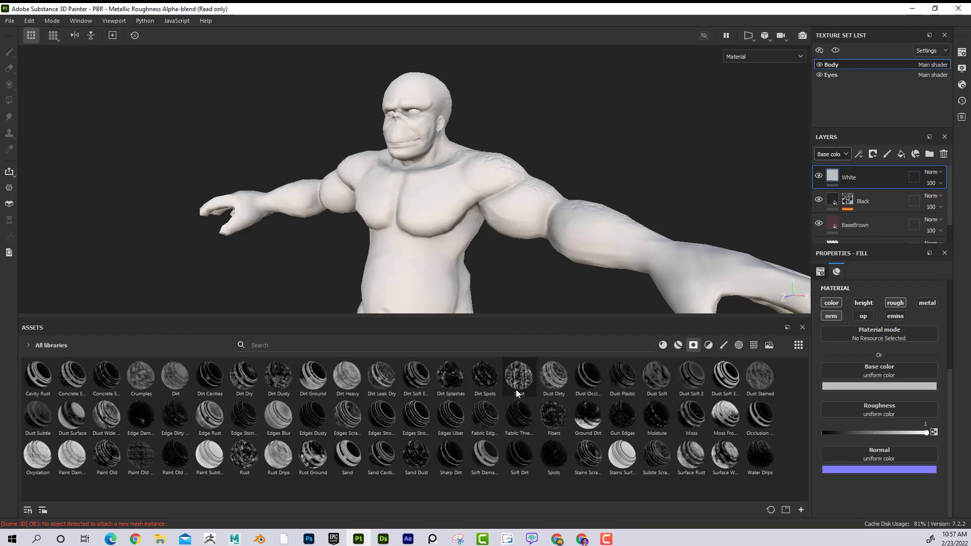
mouse_move(729, 383)
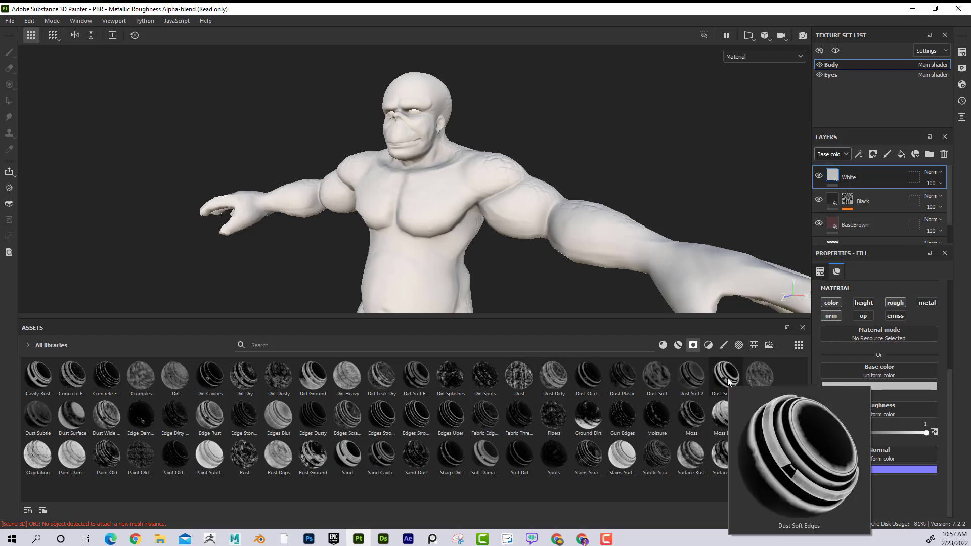
mouse_move(728, 383)
left_mouse_down()
mouse_move(804, 278)
mouse_move(851, 175)
left_mouse_up()
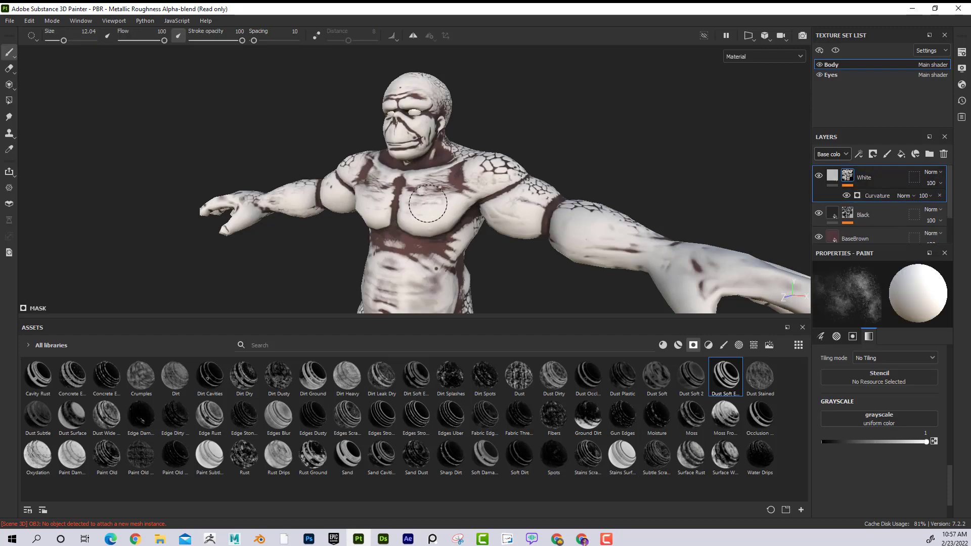
- Try inverting the Grunge Map 001 texture input of the White mask's Curvature generator
left_click(876, 195)
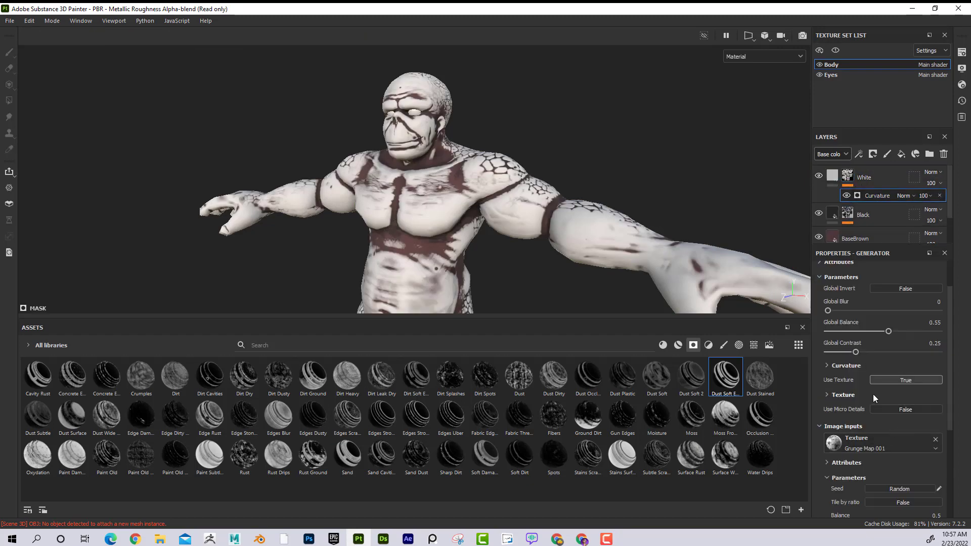
scroll(896, 436, "down", 3)
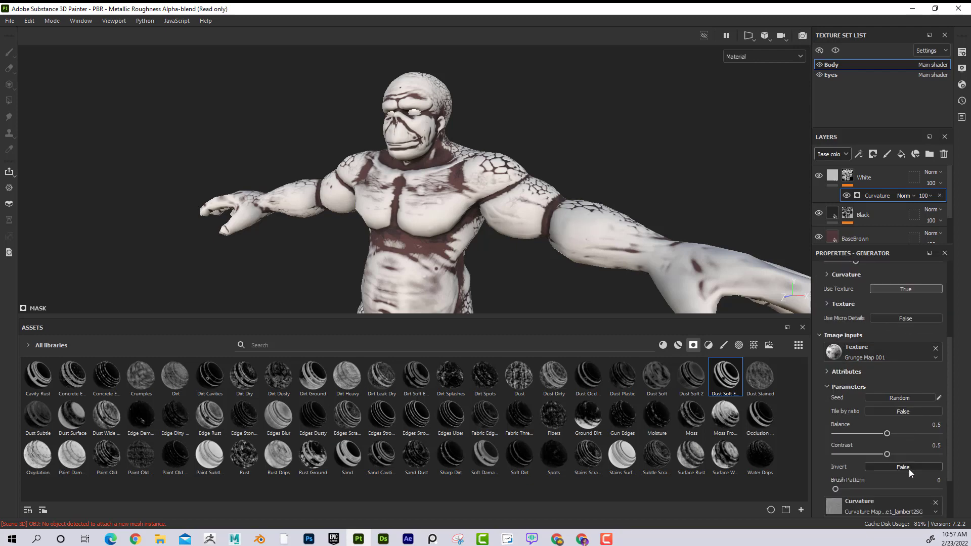
left_click(911, 469)
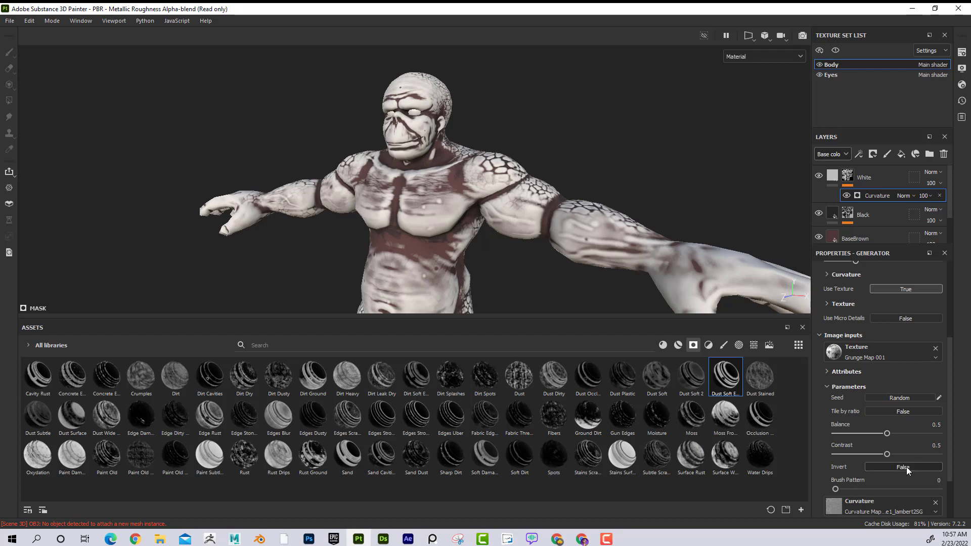
- Try inverting the Curvature generator globally on the White layer's mask
scroll(919, 423, "up", 2)
scroll(919, 424, "up", 1)
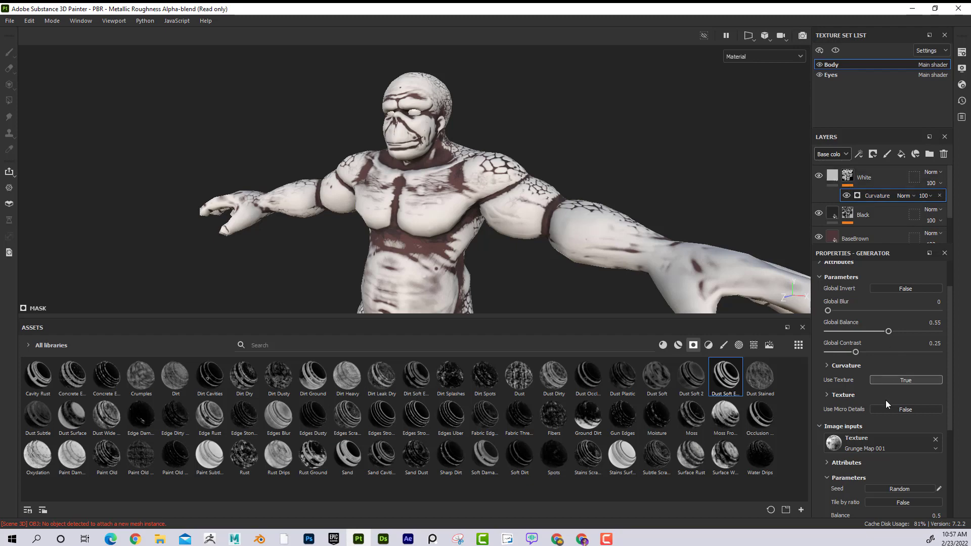
scroll(885, 399, "up", 2)
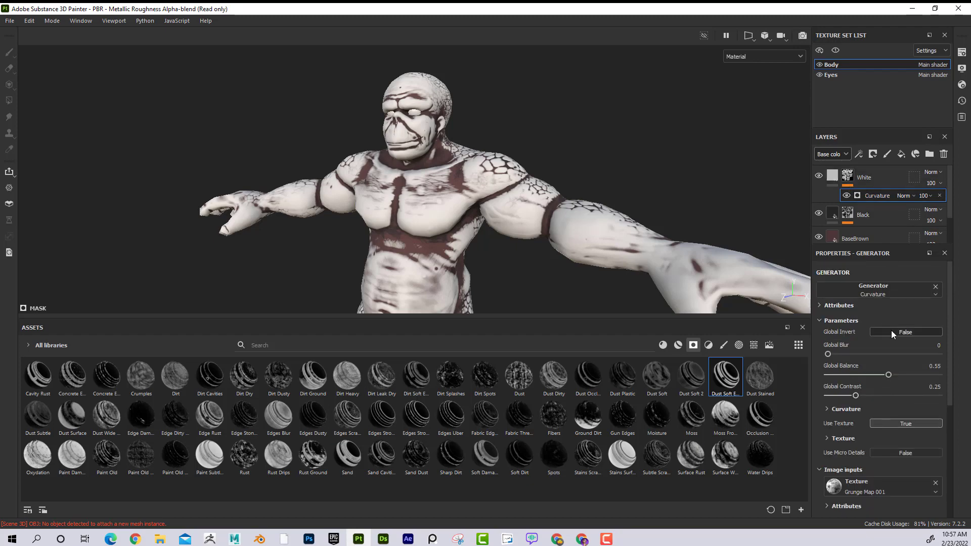
left_click(891, 332)
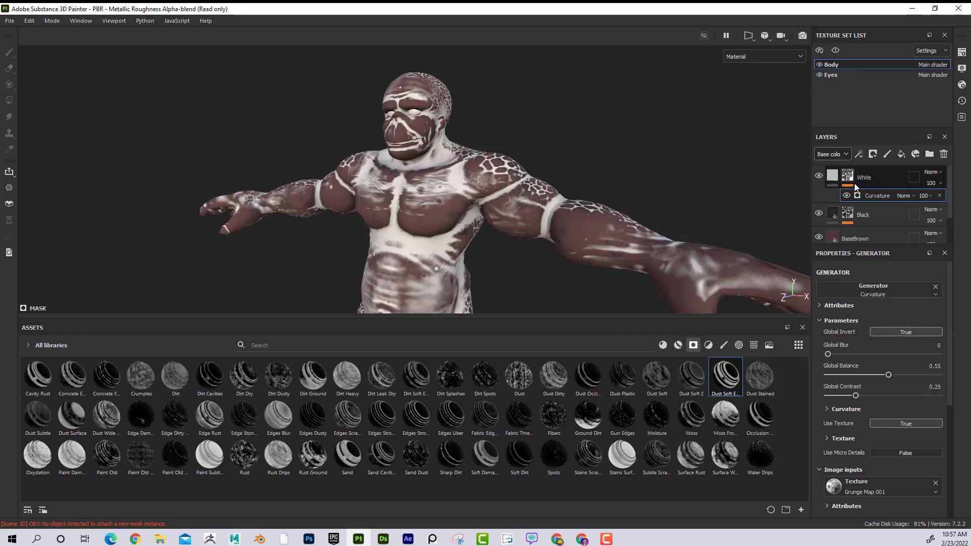
- Delete the Curvature generator from the White layer and remove the layer's mask
left_click(940, 196)
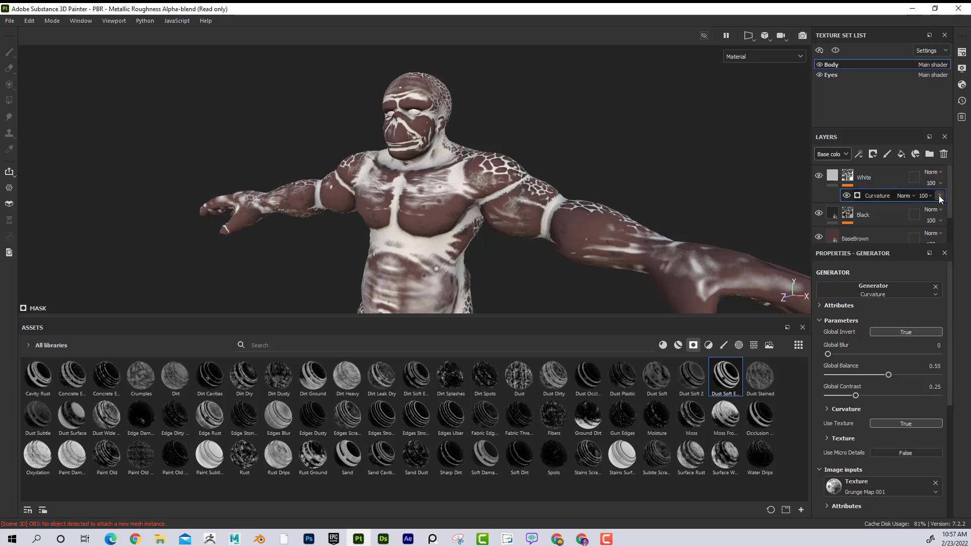
right_click(849, 174)
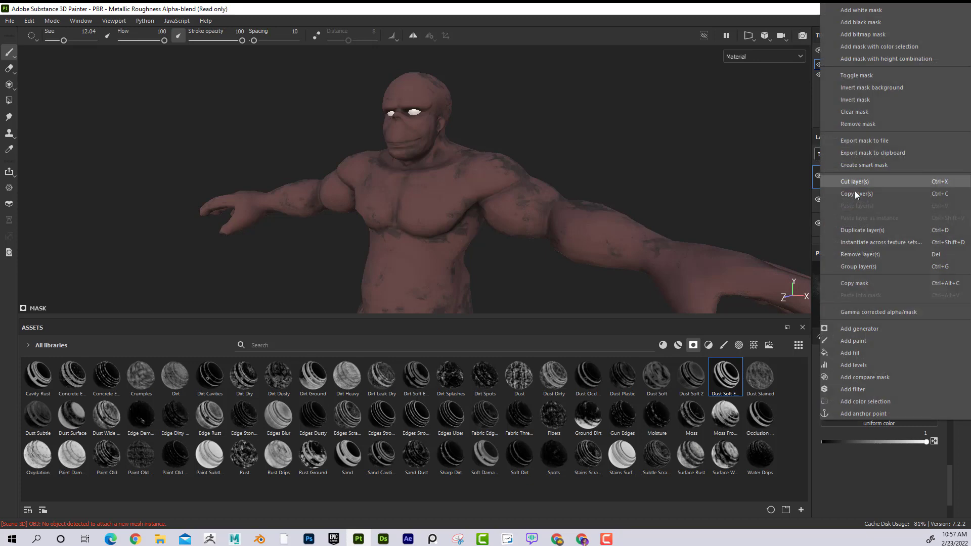
left_click(863, 124)
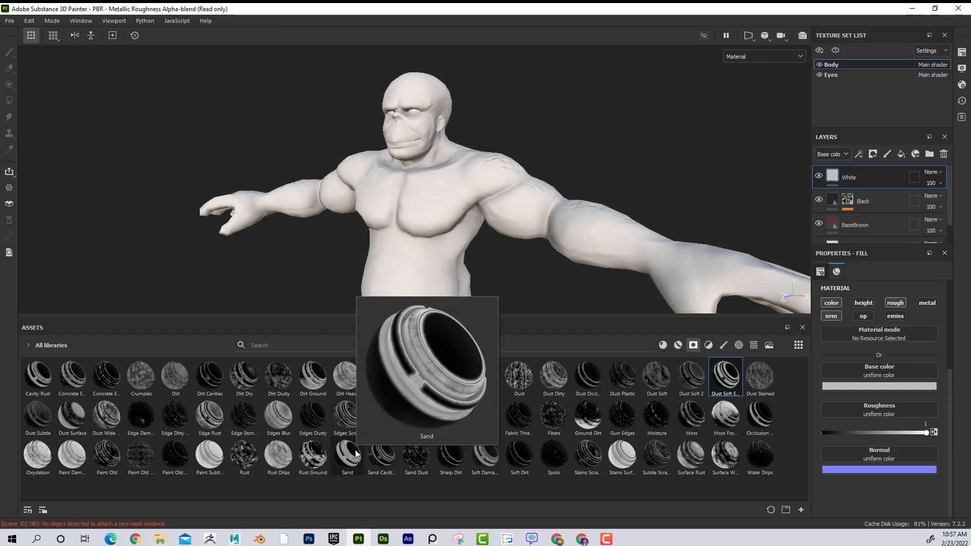
- Apply the Sand smart mask to the White layer and set its Global Invert to True and Global Balance to 0.93
mouse_move(350, 457)
left_mouse_down()
mouse_move(826, 243)
mouse_move(850, 176)
left_mouse_up()
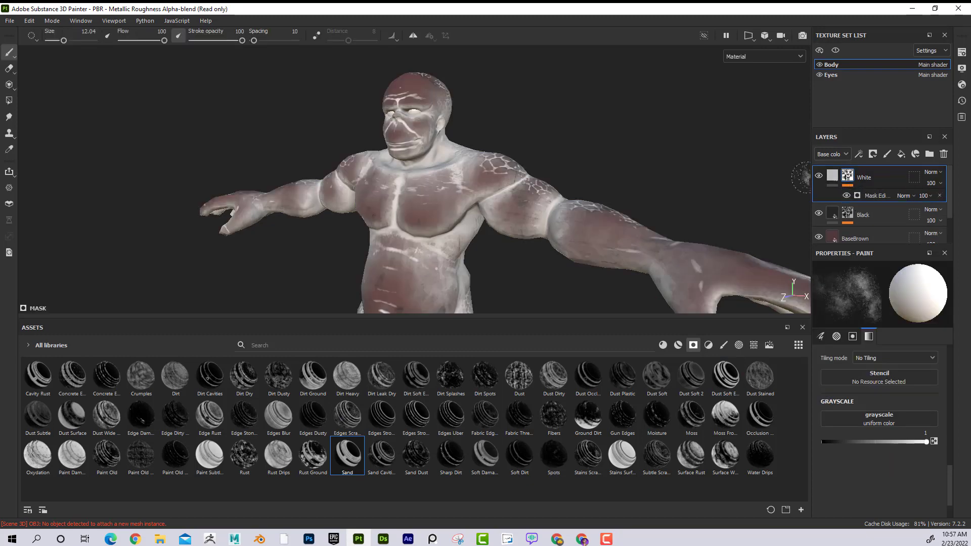
left_click(875, 196)
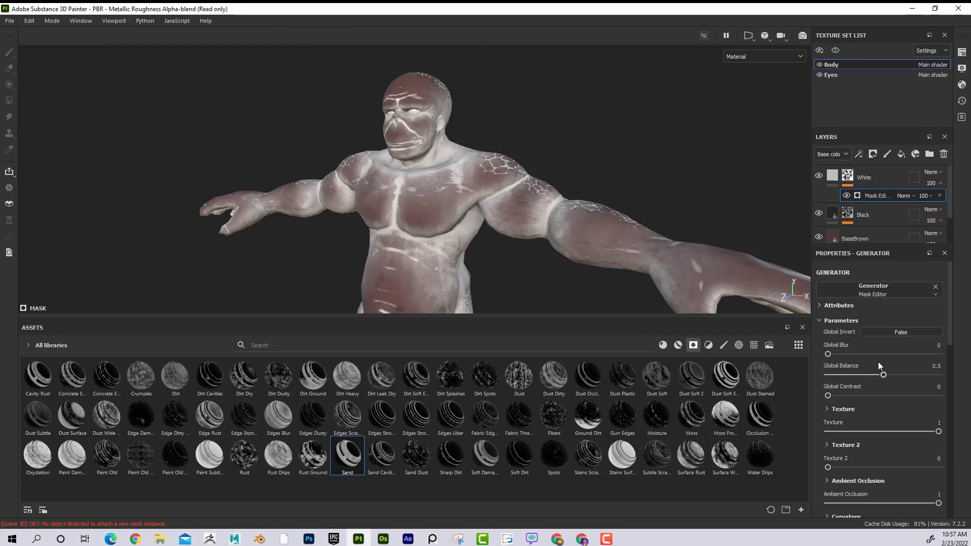
left_click(883, 332)
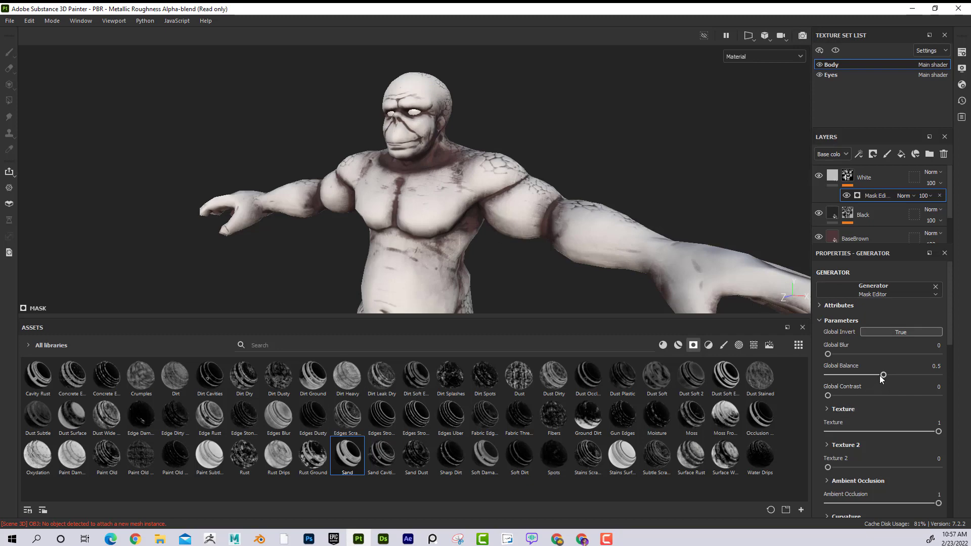
left_click_drag(880, 375, 930, 383)
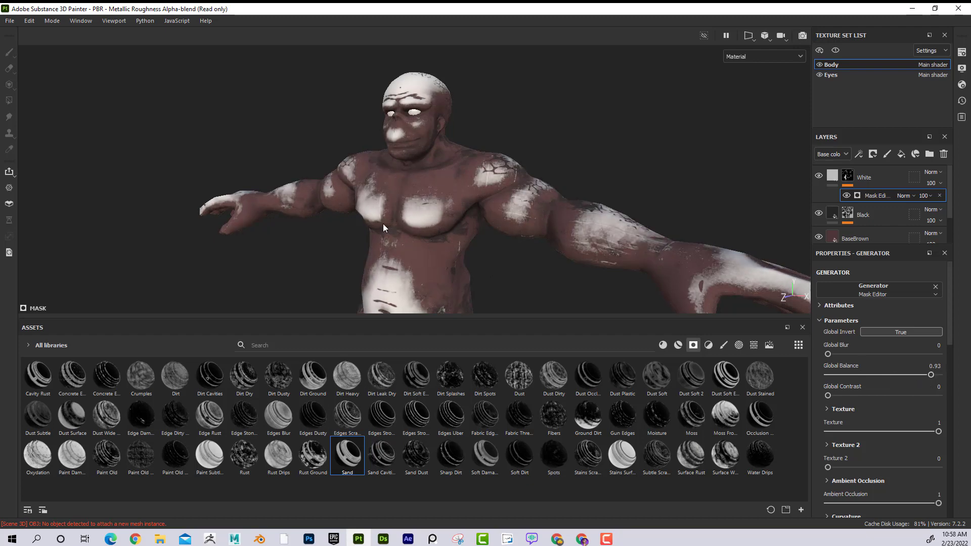
left_click_drag(384, 228, 522, 190, "alt")
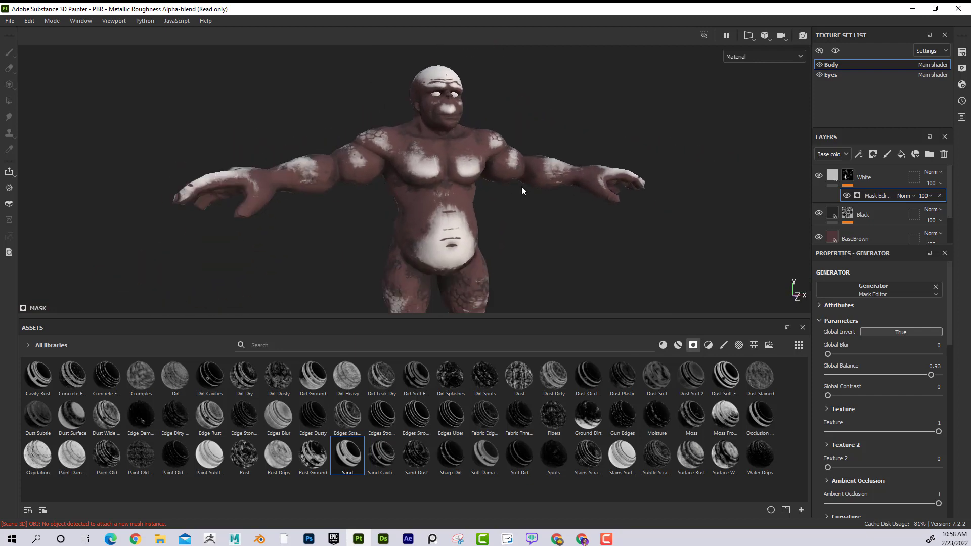
scroll(531, 202, "up", 3)
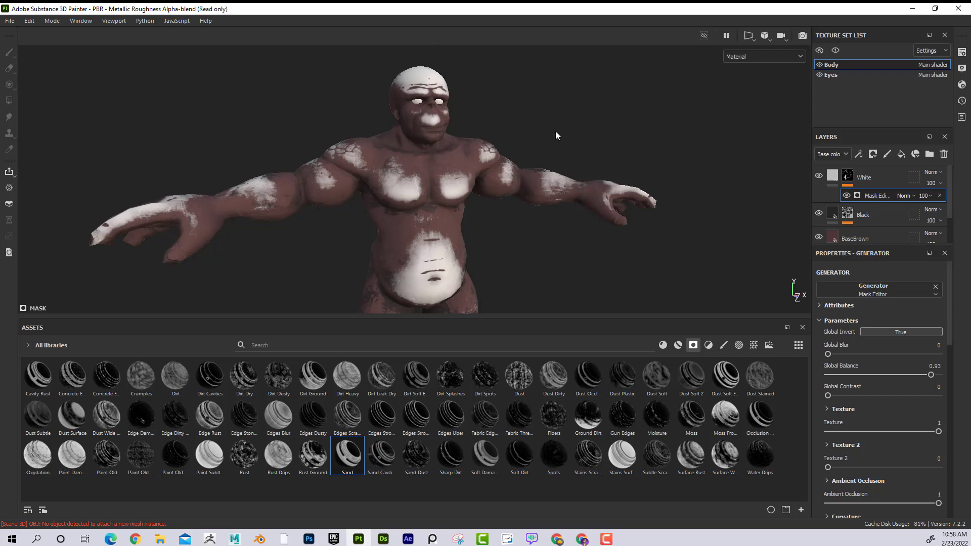
- Lower the White layer's base color opacity to 8
left_click(846, 153)
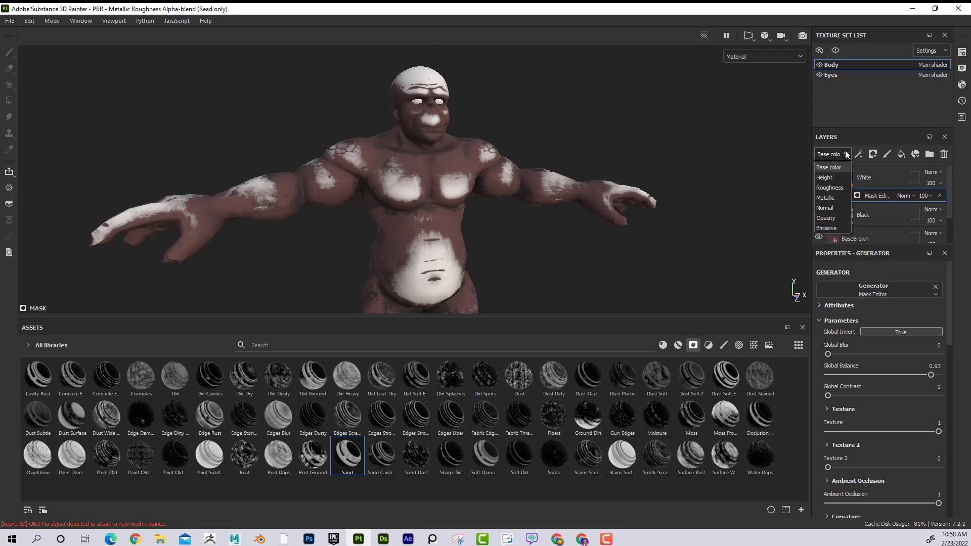
left_click(845, 153)
left_click(845, 153)
left_click(839, 159)
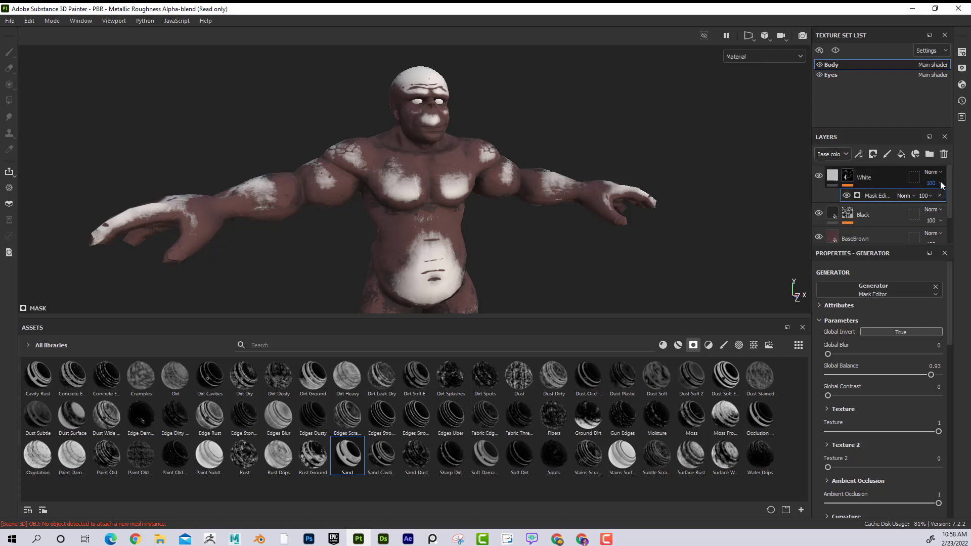
left_click(833, 176)
left_click(940, 183)
left_click_drag(961, 203, 929, 202)
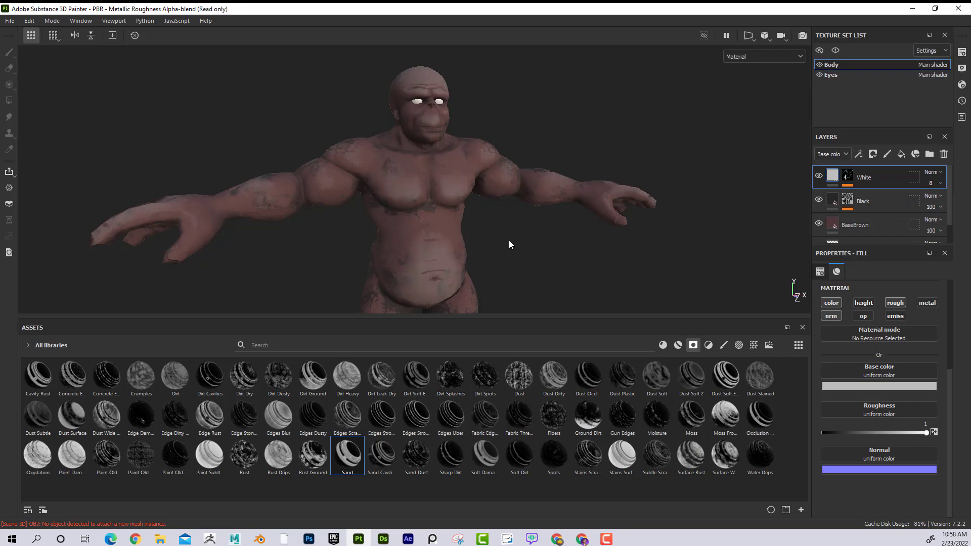
- Add a paint layer above the White layer and choose the second Dirt Spots brush
left_click_drag(527, 253, 401, 219, "alt")
right_click_drag(401, 219, 472, 221, "alt")
middle_click_drag(473, 221, 448, 197, "alt")
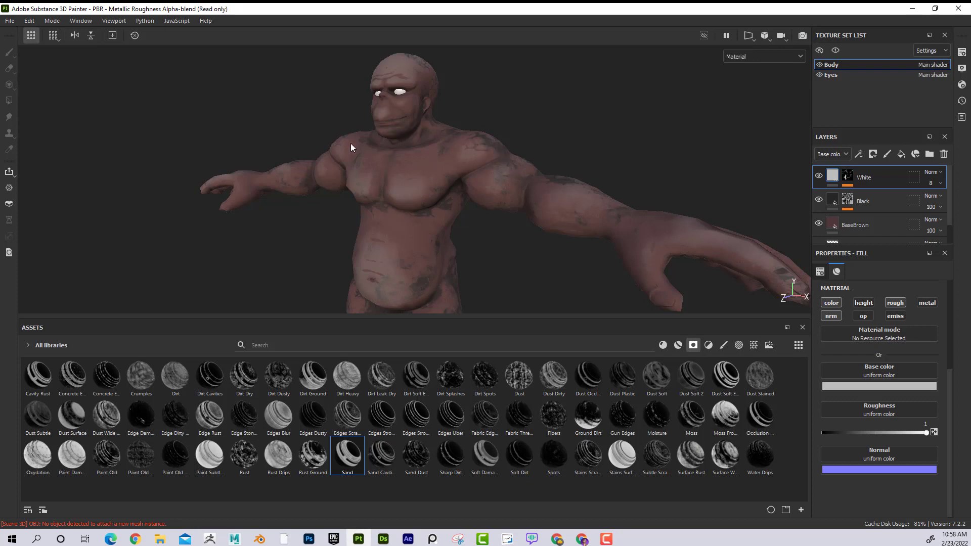
middle_click_drag(351, 143, 329, 206)
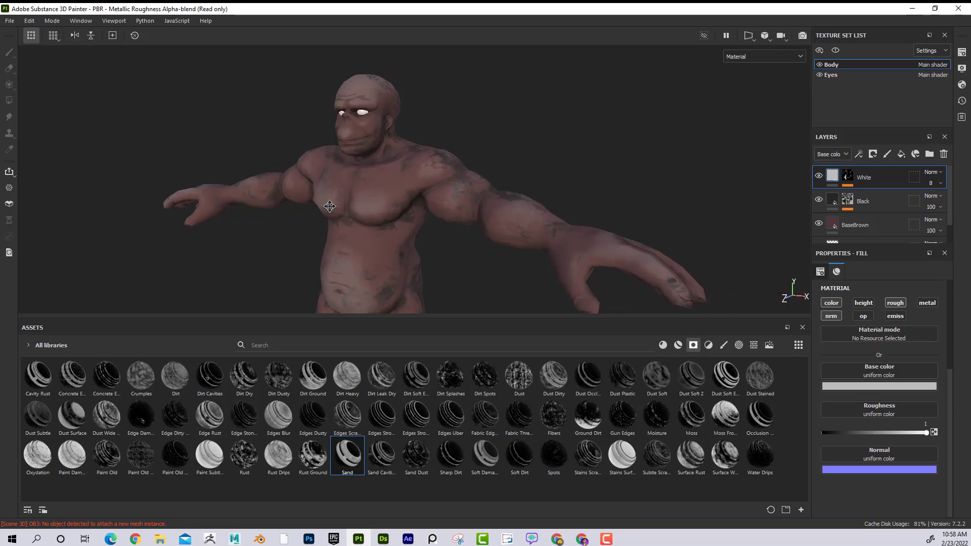
left_click(888, 153)
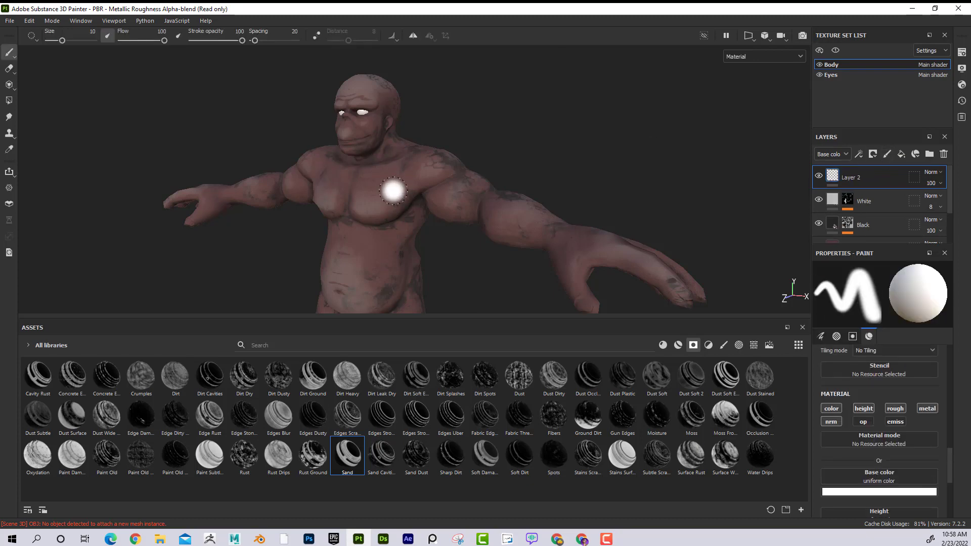
left_click(725, 345)
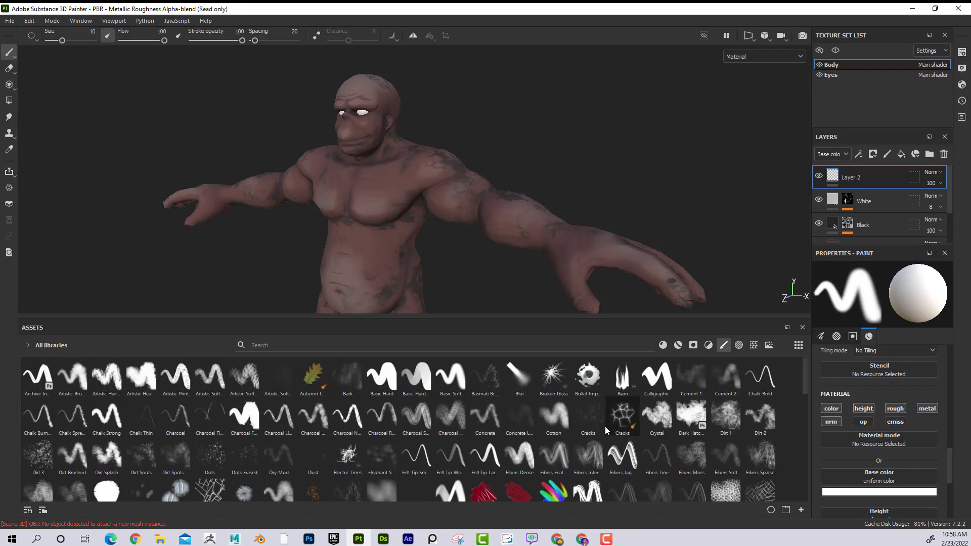
left_click(181, 454)
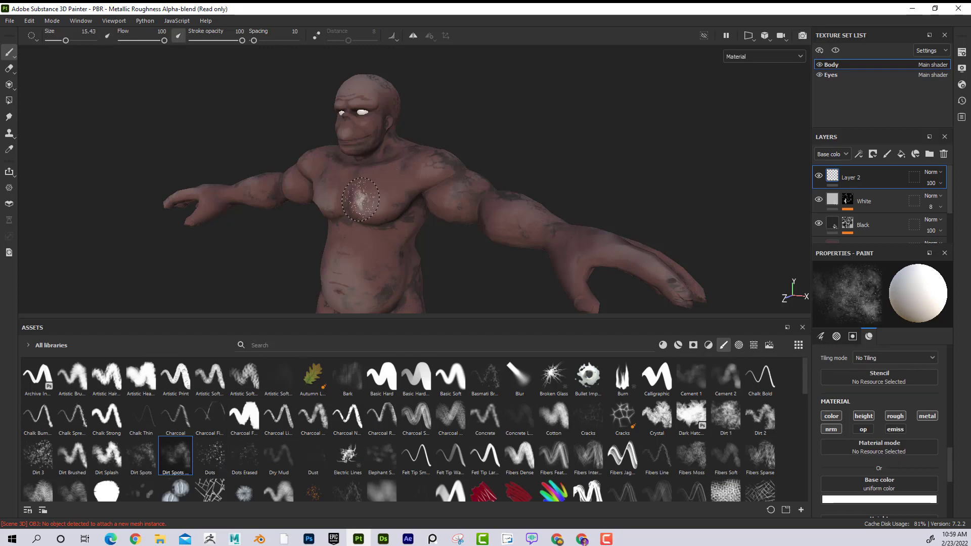
- Set the brush's base color to dark gray and its roughness to 1
scroll(869, 372, "down", 3)
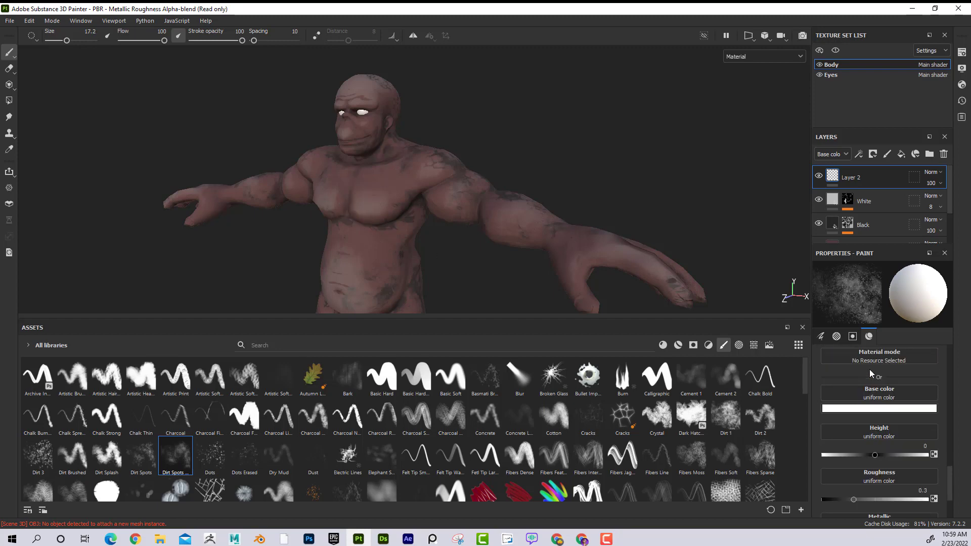
left_click(890, 414)
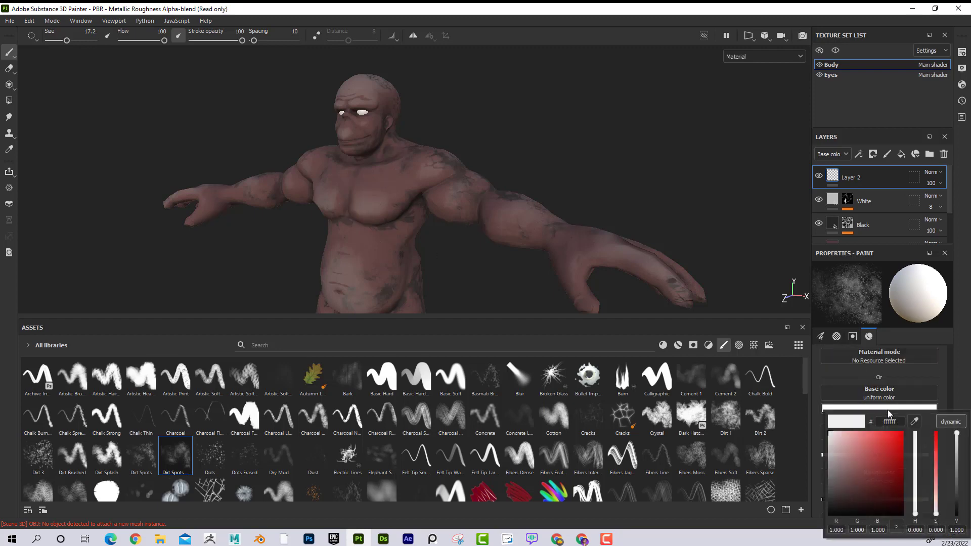
mouse_move(860, 470)
left_mouse_down()
mouse_move(852, 489)
mouse_move(841, 478)
mouse_move(828, 498)
mouse_move(942, 498)
left_mouse_up()
left_click(815, 411)
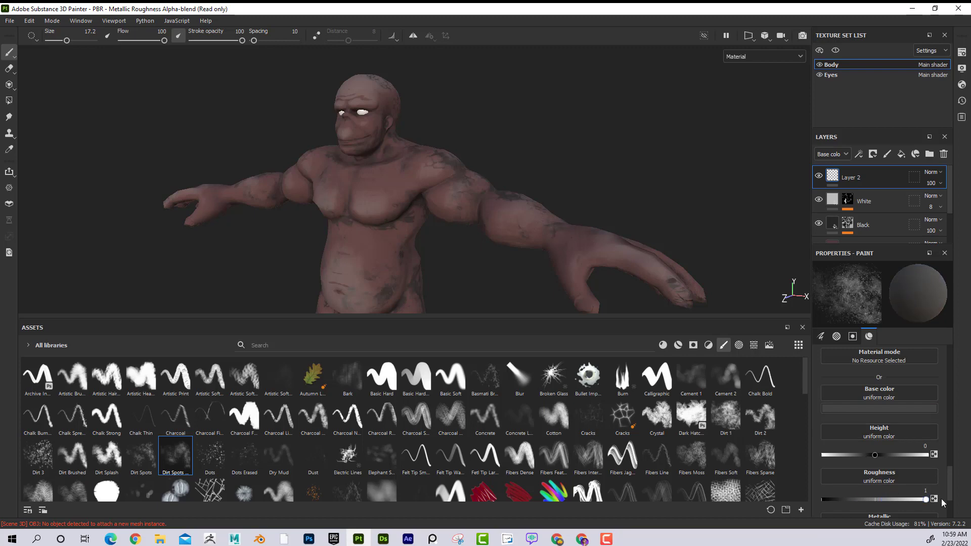
- Turn off the brush's height, metallic and normal channels, enable emissive, and leave color and roughness active
scroll(913, 453, "down", 3)
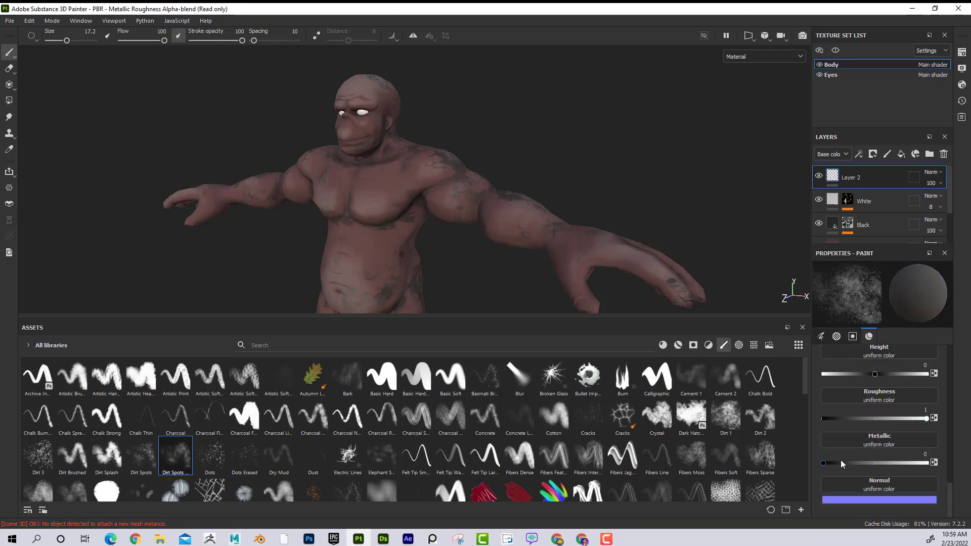
scroll(877, 444, "up", 5)
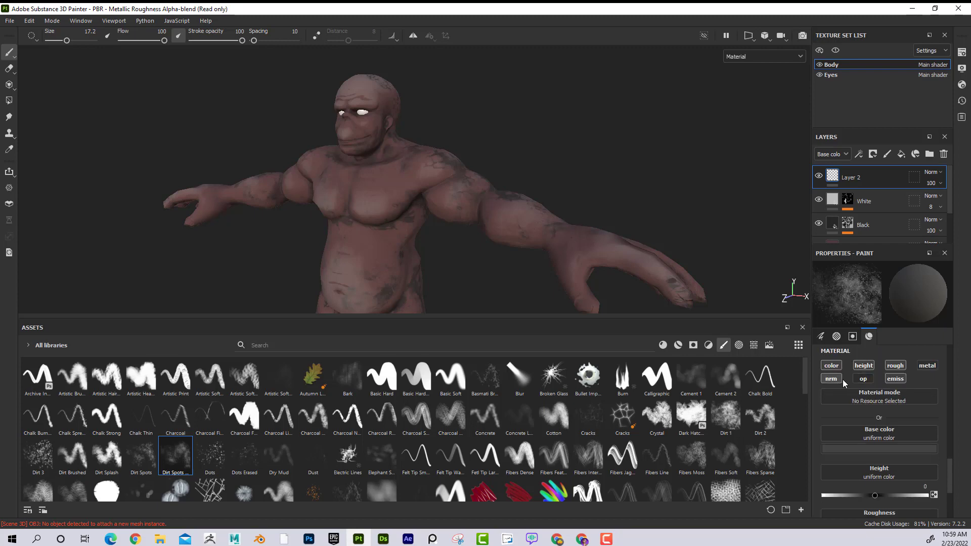
left_click(863, 366)
left_click(895, 365)
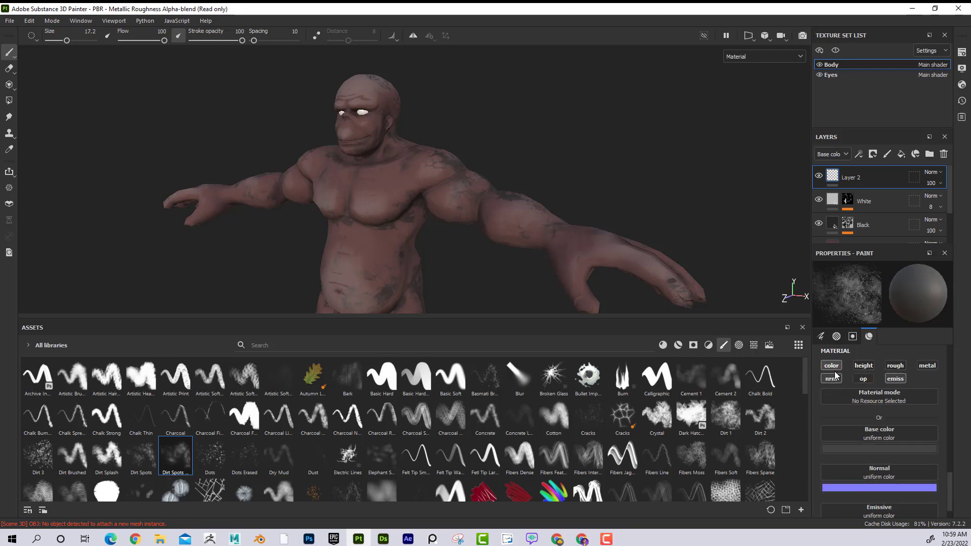
left_click(832, 378)
left_click(895, 368)
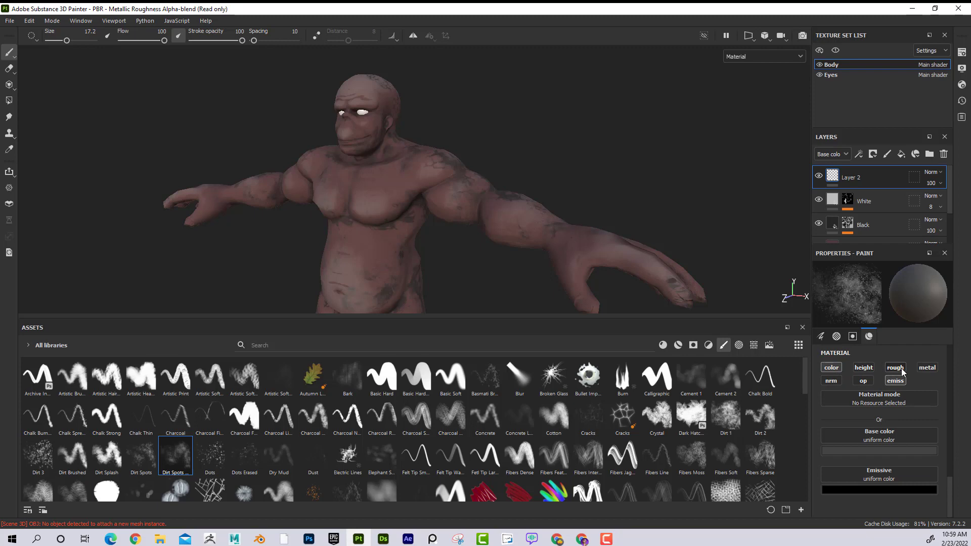
left_click(896, 368)
left_click(896, 368)
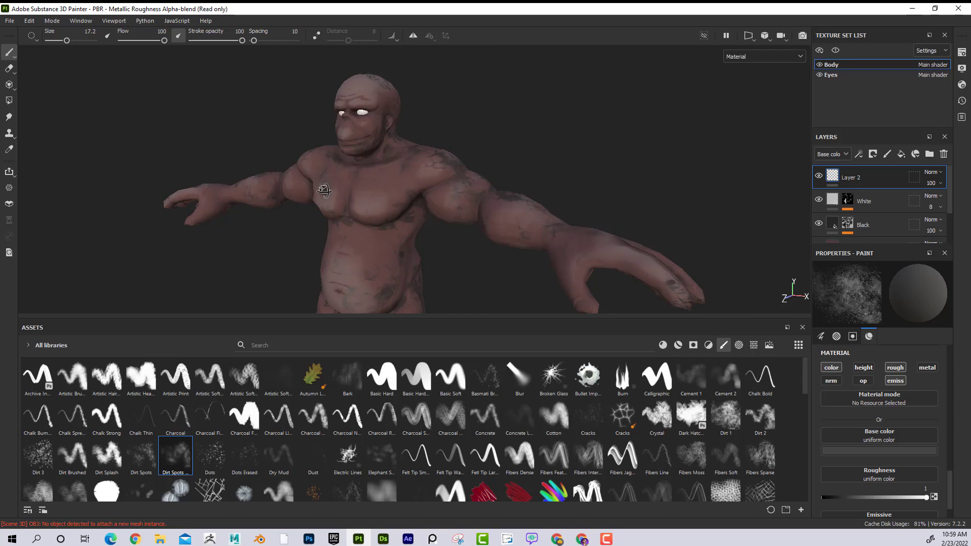
- Reduce the brush size to 15.42 for painting over the creature's chest
left_click_drag(325, 191, 349, 202, "alt")
right_click_drag(348, 202, 630, 189, "alt")
right_click_drag(427, 201, 417, 201, "ctrl")
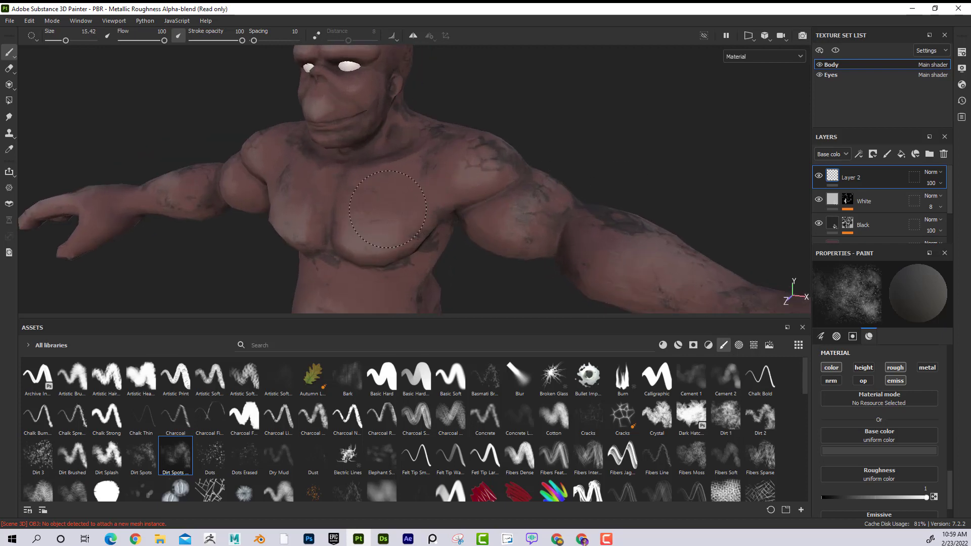
- Examine the dirt and skin variation on the creature's torso, shoulders, arms and hand from several angles
left_click_drag(561, 250, 570, 116, "alt")
right_click_drag(576, 165, 533, 159, "alt")
left_click_drag(533, 158, 507, 162, "alt")
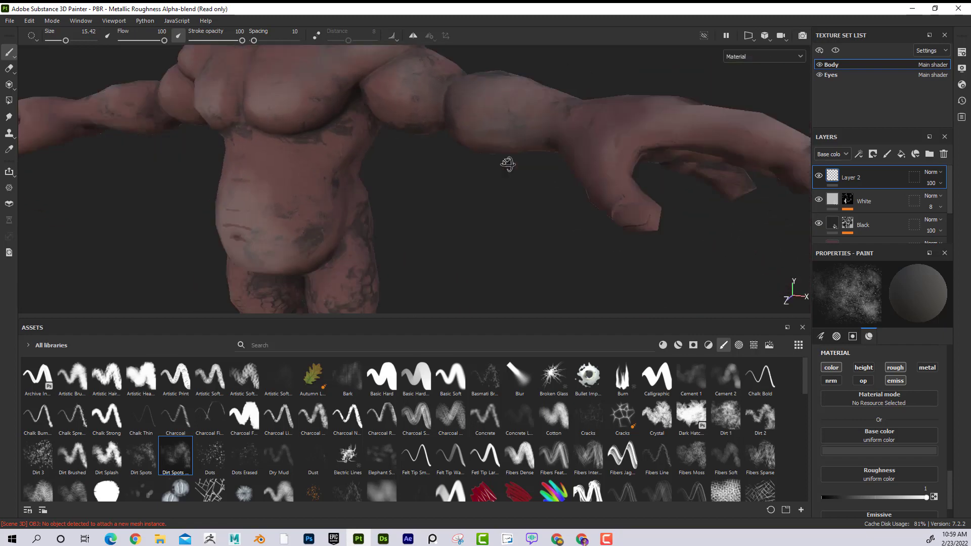
left_click_drag(626, 158, 423, 217, "alt")
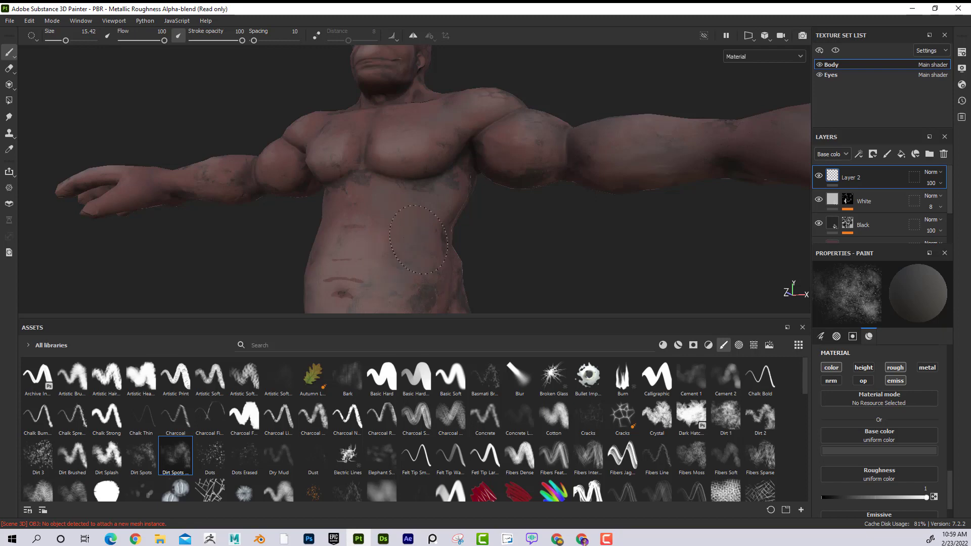
left_click_drag(422, 255, 607, 210, "alt")
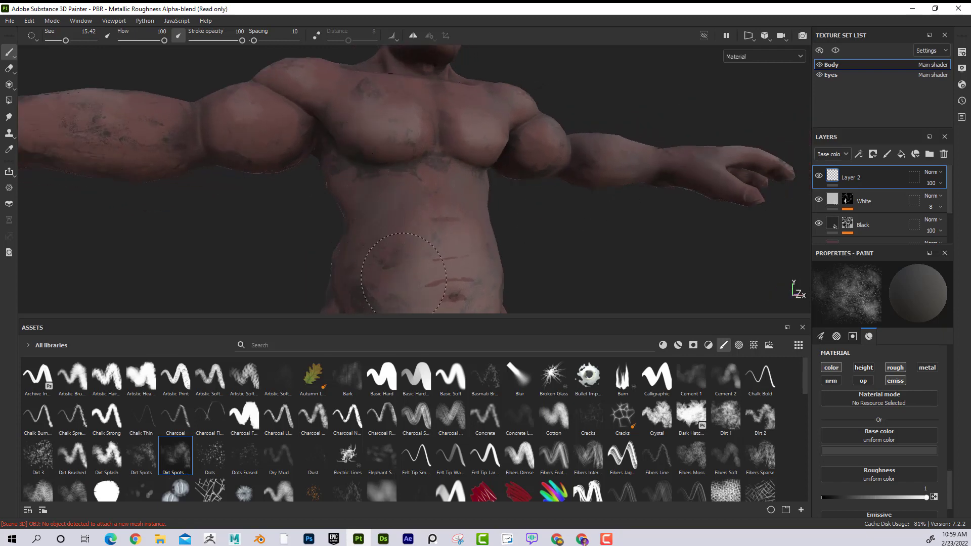
left_click_drag(369, 243, 402, 223, "alt")
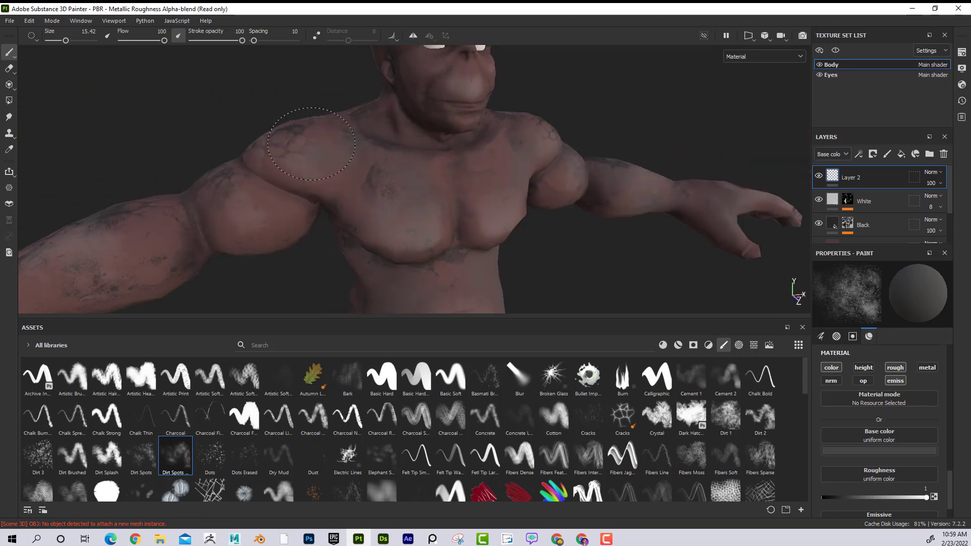
left_click_drag(392, 157, 449, 140, "alt")
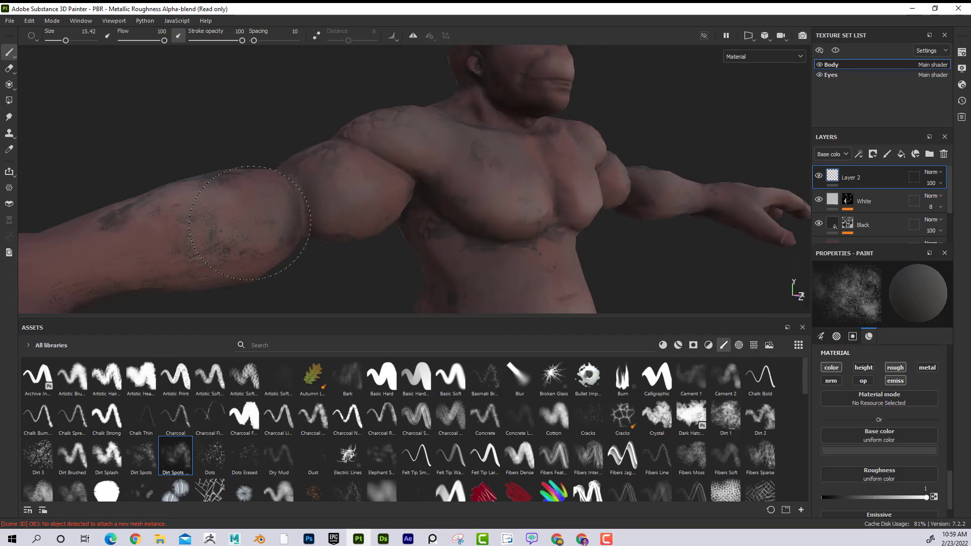
left_click_drag(249, 223, 337, 187, "alt")
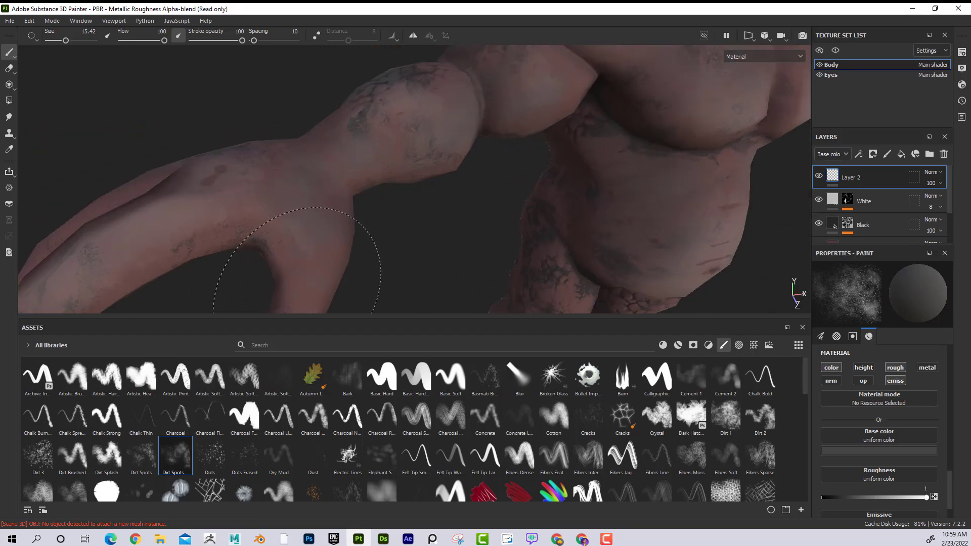
- Examine the dirt and cracked-skin variation on the creature's arms, shoulders, back, buttocks and legs from behind
mouse_move(296, 276)
left_mouse_down("alt")
mouse_move(490, 185)
mouse_move(446, 224)
left_mouse_up("alt")
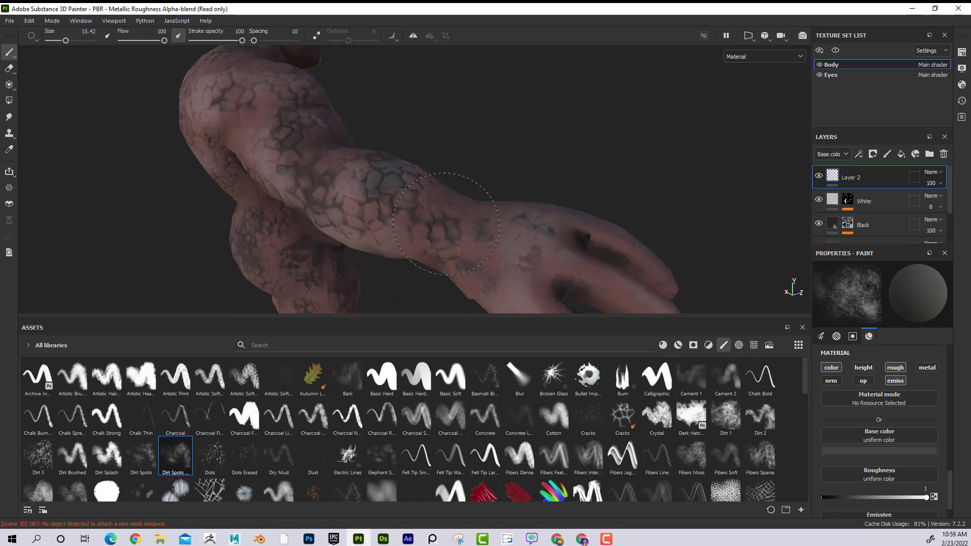
left_click_drag(371, 210, 527, 169, "alt")
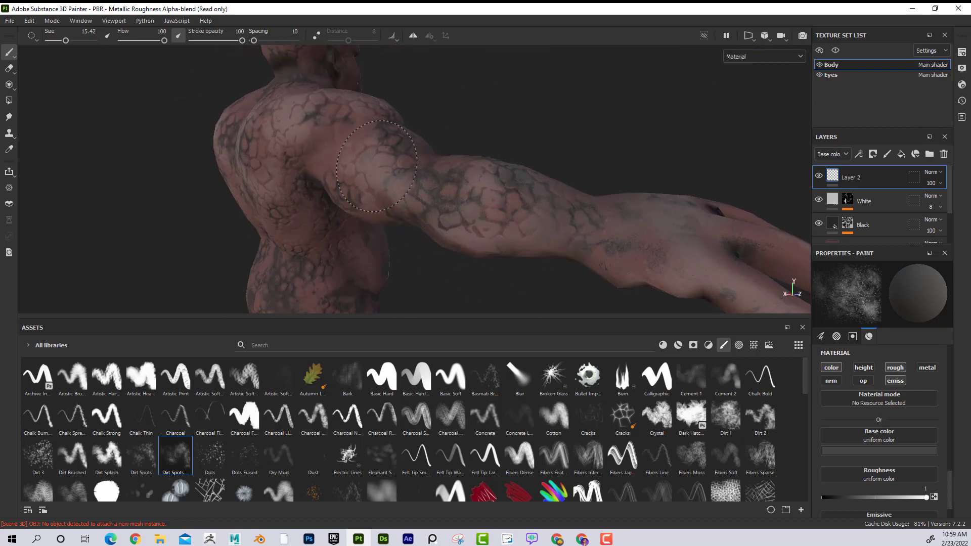
left_click_drag(372, 136, 427, 99, "alt")
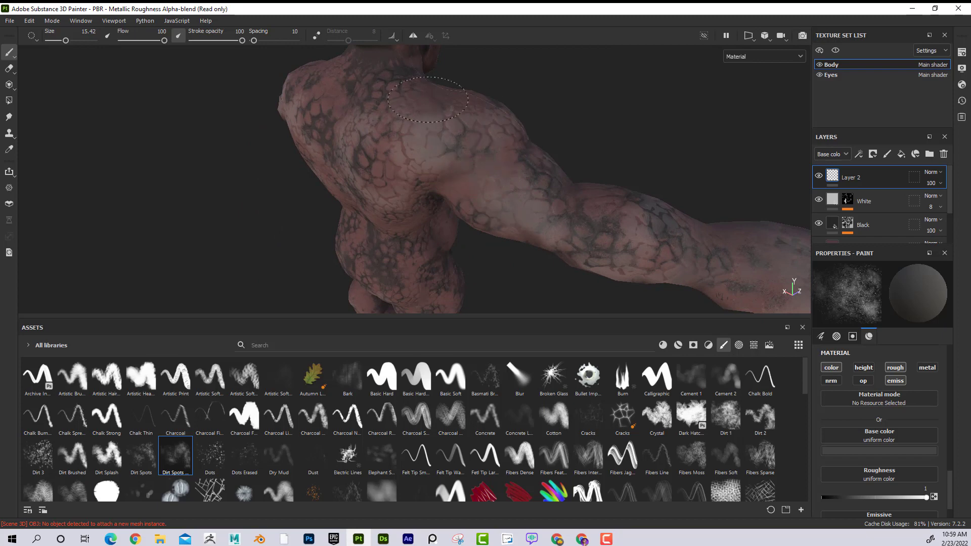
left_click_drag(387, 185, 461, 94, "alt")
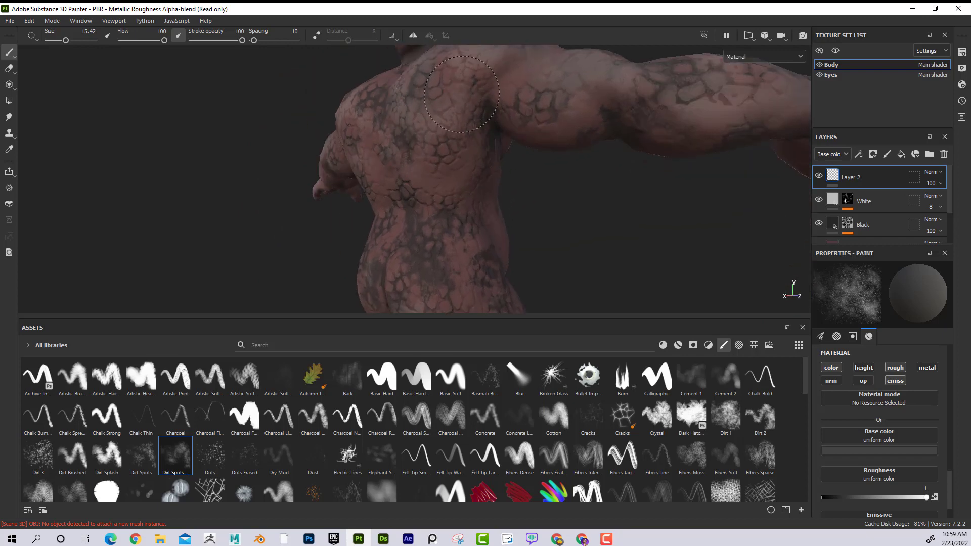
left_click_drag(520, 286, 482, 188, "alt")
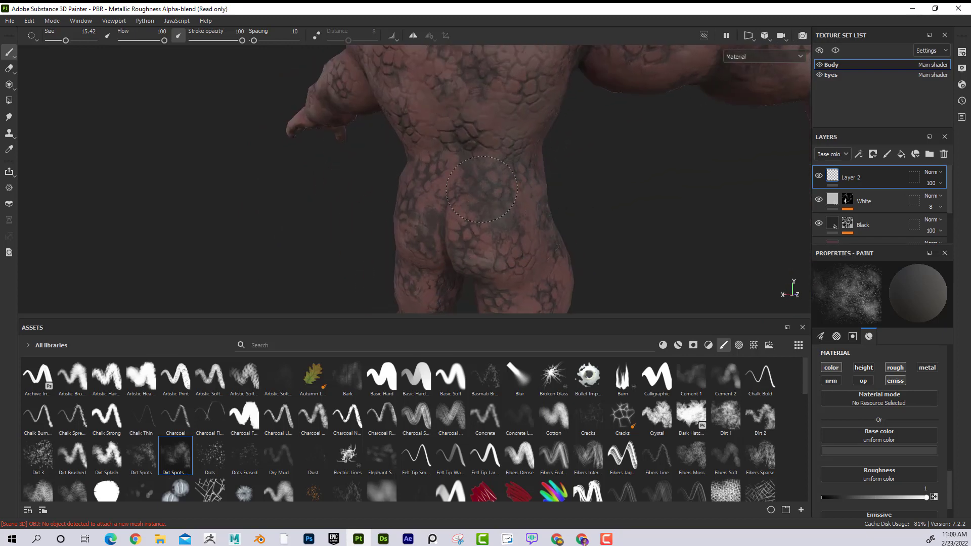
left_click_drag(400, 119, 455, 133, "alt")
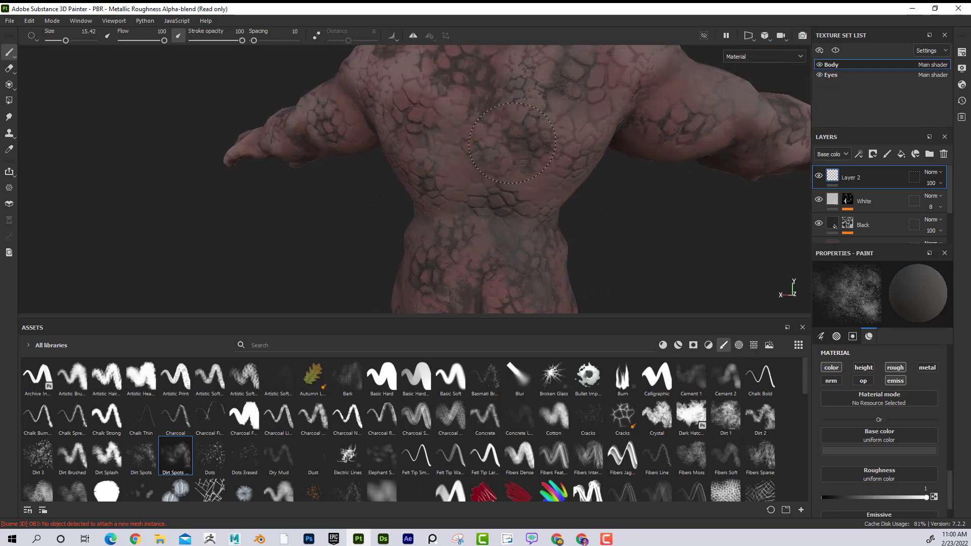
middle_click_drag(475, 108, 500, 169, "alt")
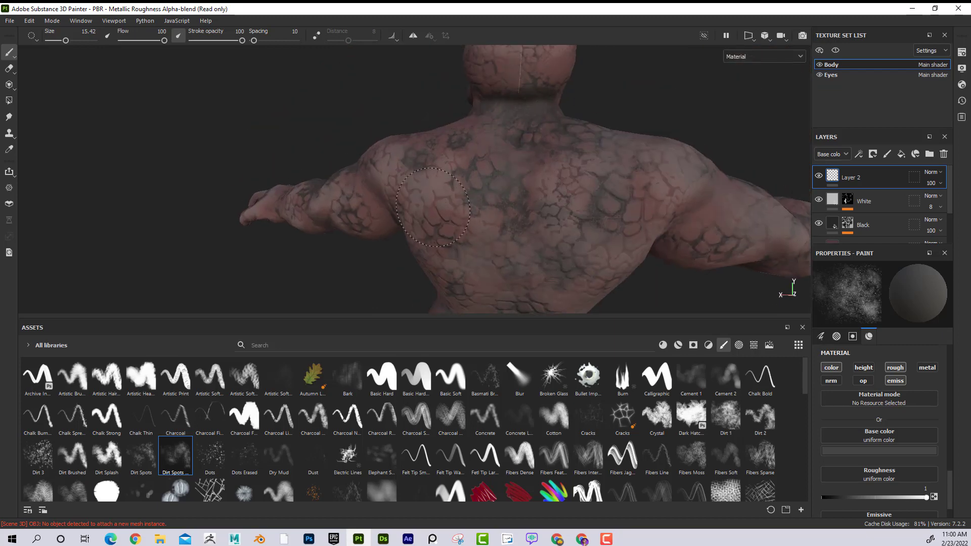
left_click_drag(433, 208, 414, 115, "alt")
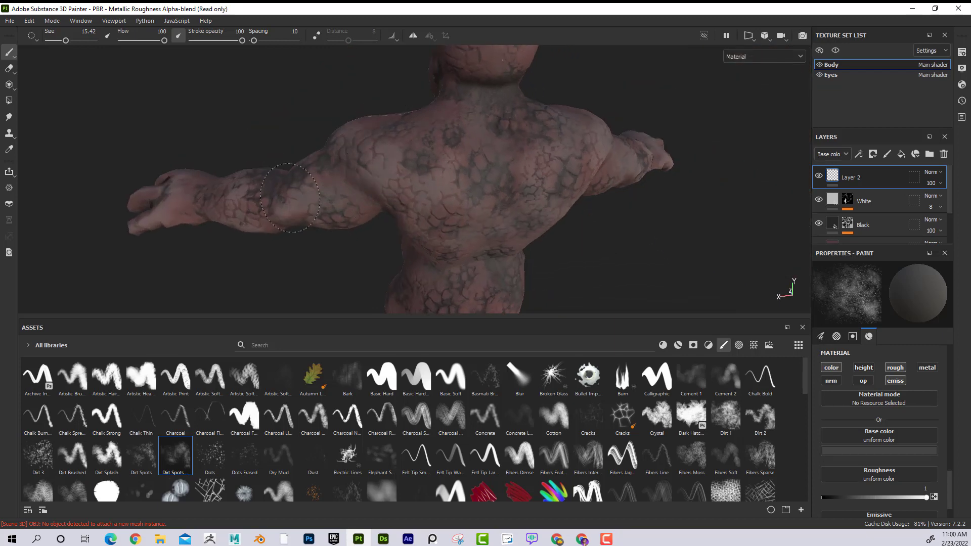
left_click_drag(290, 200, 177, 209, "alt")
left_click_drag(125, 242, 372, 101, "alt")
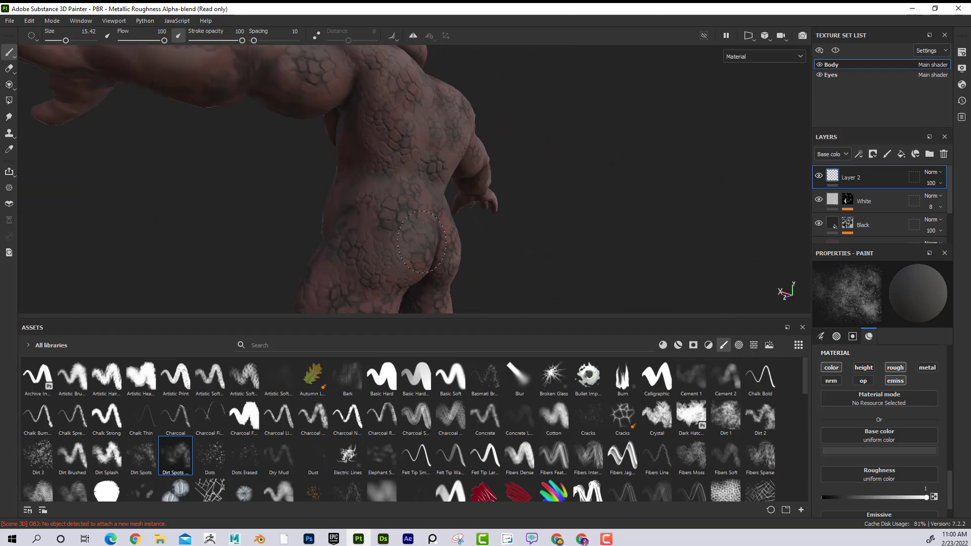
mouse_move(421, 242)
left_mouse_down("alt")
mouse_move(346, 175)
mouse_move(349, 202)
mouse_move(317, 173)
left_mouse_up("alt")
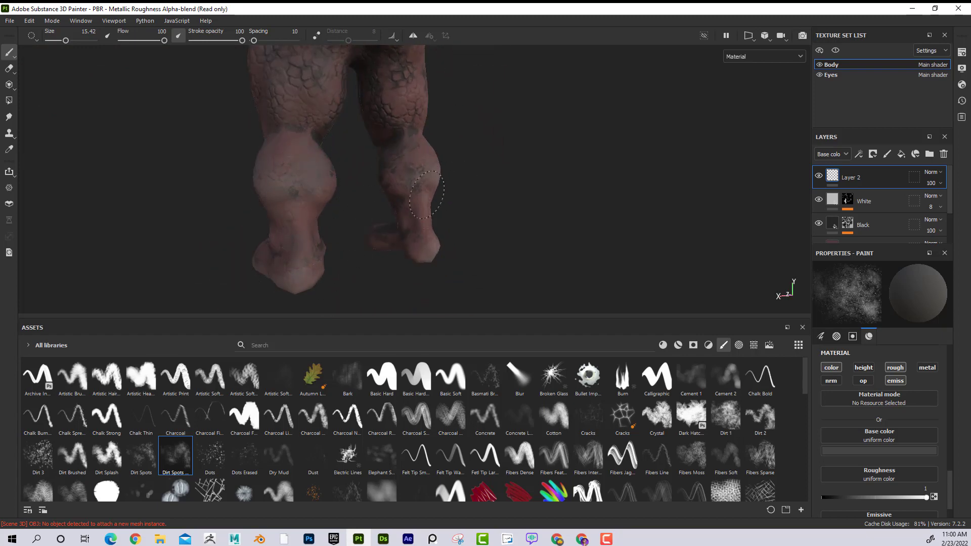
left_click_drag(401, 67, 376, 224, "alt")
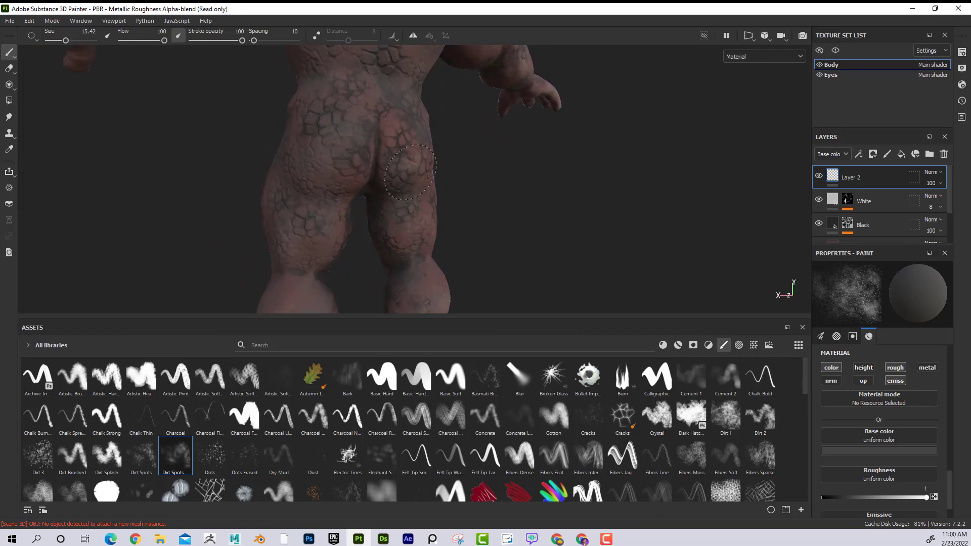
- Examine the dirt coverage on the creature's belly, chest, face and arms from the front and sides
mouse_move(409, 172)
left_mouse_down("alt")
mouse_move(481, 147)
mouse_move(541, 162)
mouse_move(283, 150)
mouse_move(546, 158)
mouse_move(607, 195)
mouse_move(561, 184)
mouse_move(414, 98)
left_mouse_up("alt")
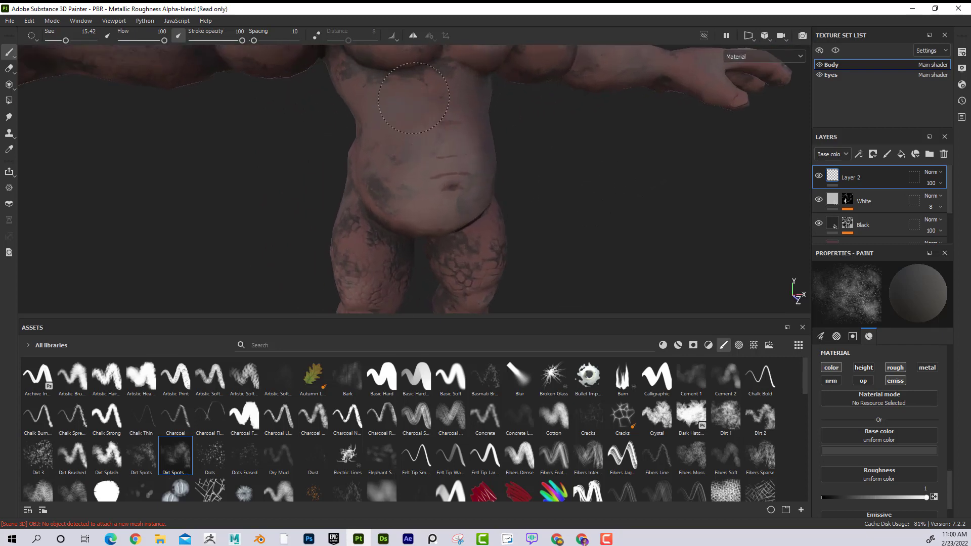
left_click_drag(485, 134, 445, 126, "alt")
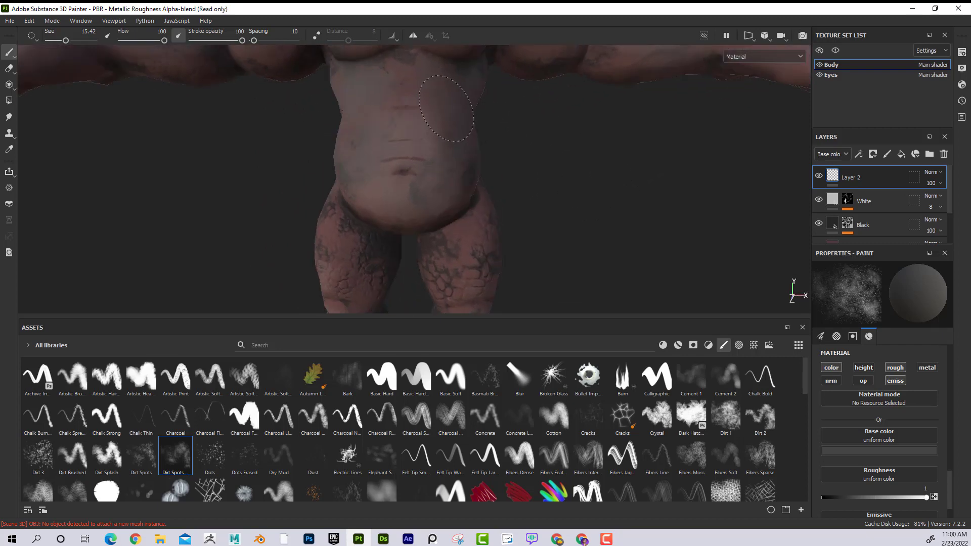
middle_click_drag(392, 51, 469, 232, "alt")
mouse_move(470, 233)
left_mouse_down("alt")
mouse_move(433, 217)
mouse_move(512, 215)
left_mouse_up("alt")
middle_click_drag(452, 146, 455, 249, "alt")
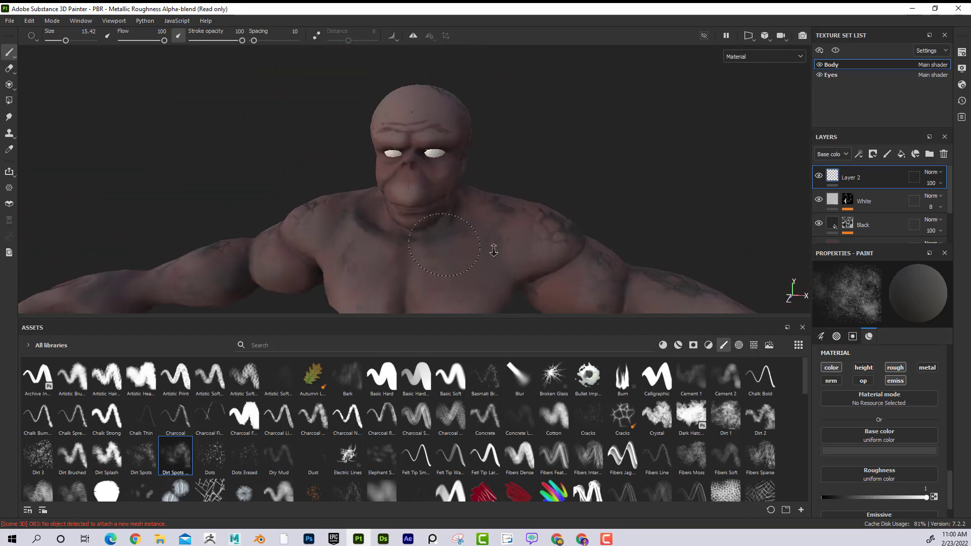
right_click_drag(494, 249, 485, 205, "alt")
left_click_drag(399, 96, 508, 106, "alt")
right_click_drag(302, 152, 306, 203, "alt")
middle_click_drag(410, 243, 448, 162, "alt")
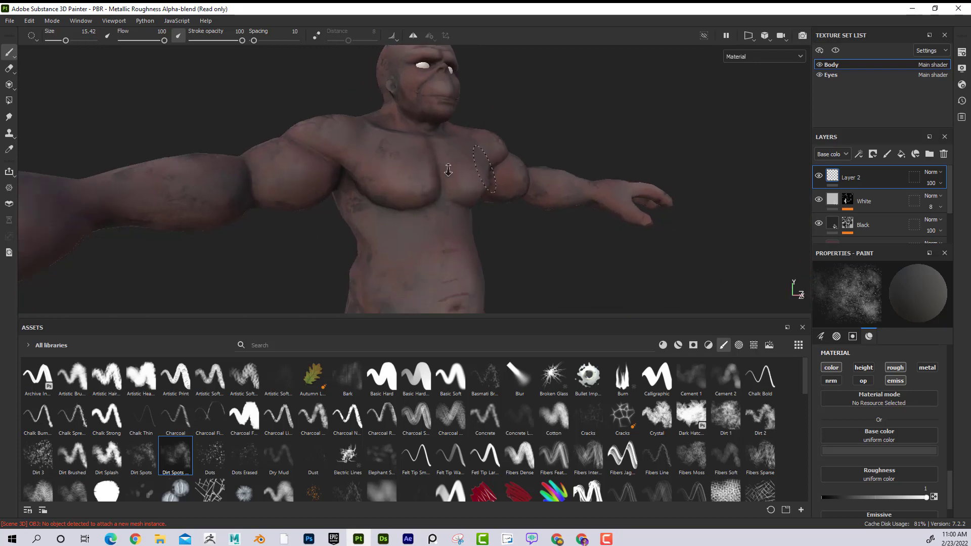
left_click_drag(448, 163, 430, 175, "alt")
mouse_move(441, 203)
right_mouse_down("alt")
mouse_move(445, 235)
mouse_move(450, 202)
right_mouse_up("alt")
middle_click_drag(491, 230, 490, 265, "alt")
right_click_drag(491, 265, 526, 254, "alt")
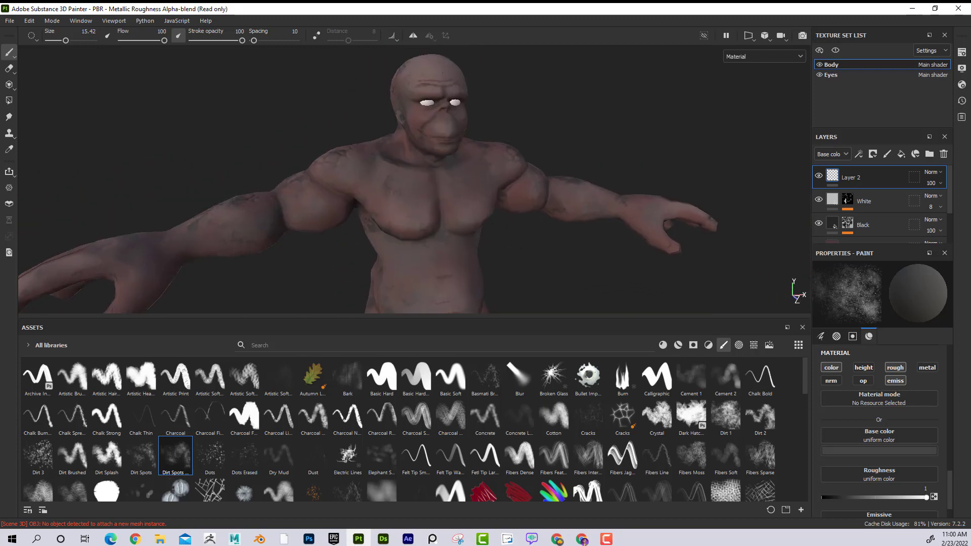
left_click_drag(526, 254, 528, 245, "alt")
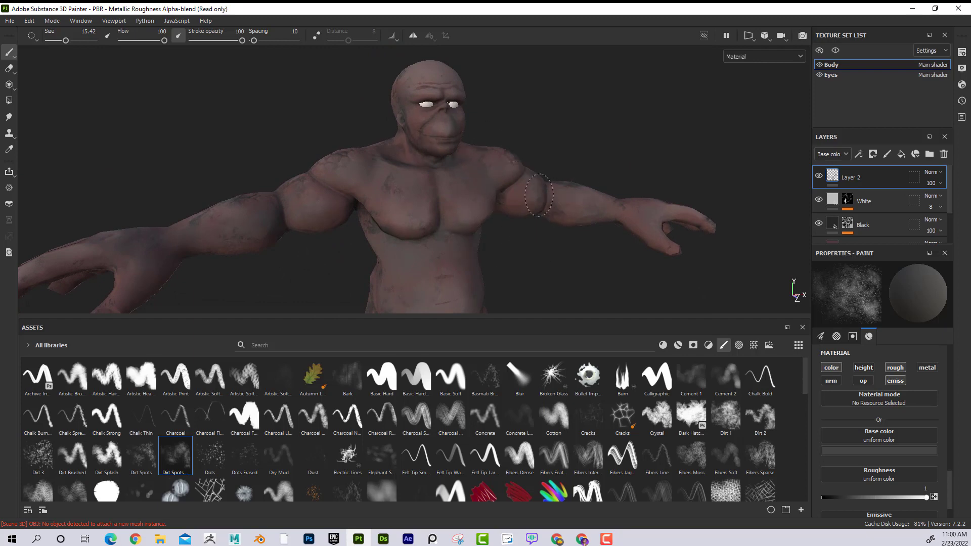
- Set the brush's base color to a dark green, hex 232b22
left_click(889, 455)
left_click_drag(875, 402, 839, 415)
left_click(915, 402)
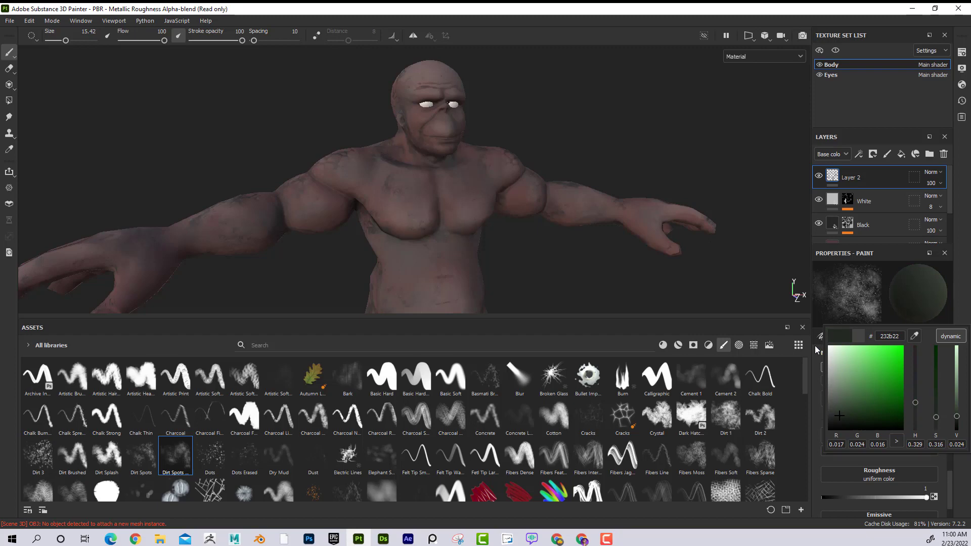
left_click(814, 375)
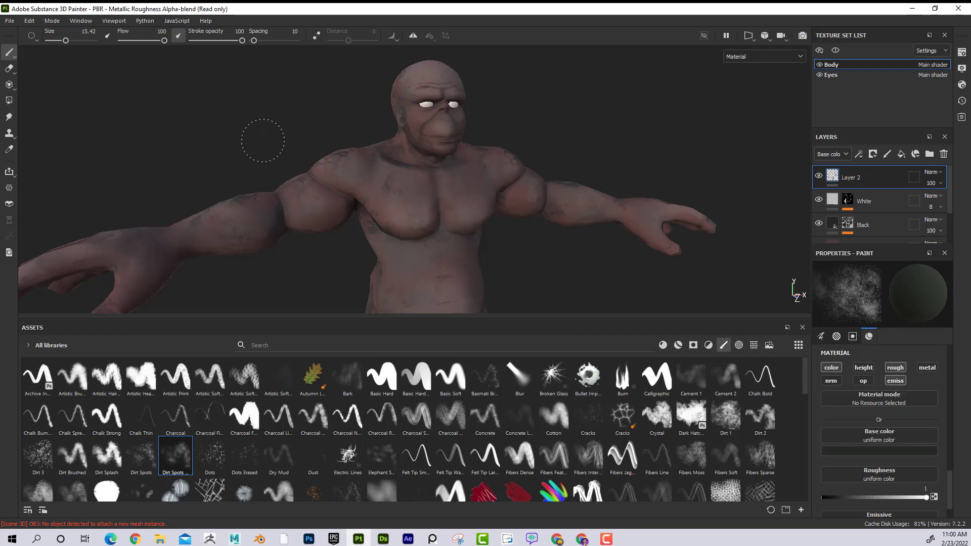
- Enlarge the brush to 30.12 and lower its stroke opacity to 48
scroll(606, 228, "up", 2)
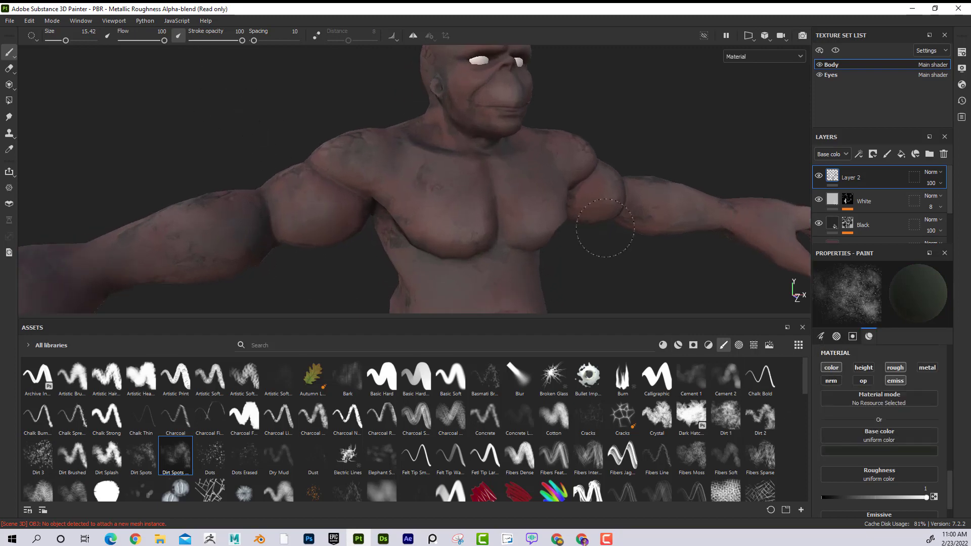
key("bracketright")
key("bracketright")
key("bracketright")
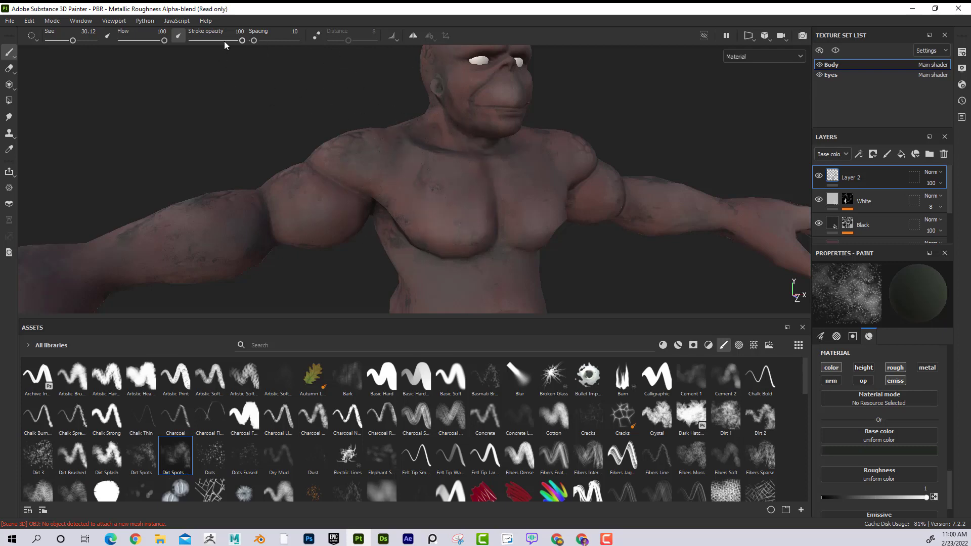
left_click_drag(230, 40, 216, 40)
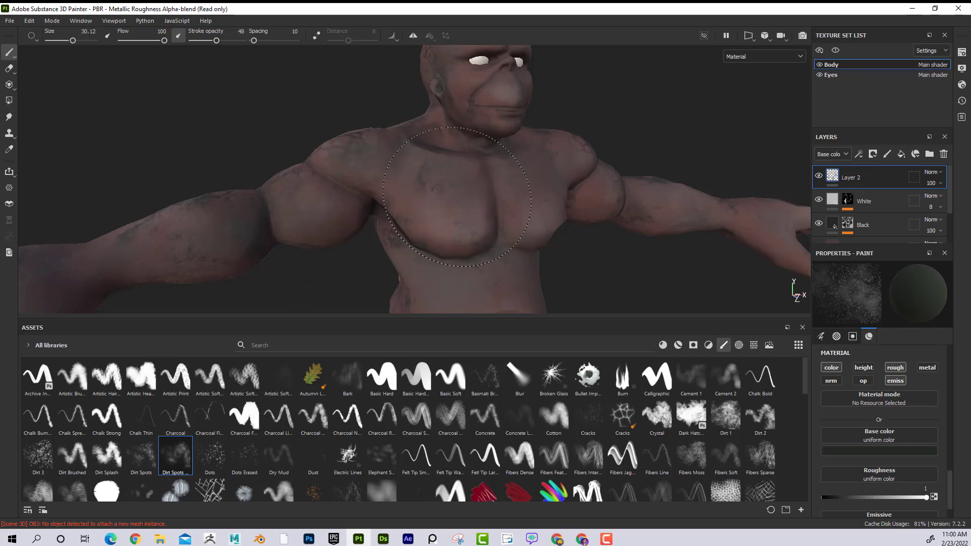
- Paint faint dark green dirt spots over the creature's shoulders, chest and head on Layer 2
middle_click_drag(432, 139, 433, 201, "alt")
left_click_drag(433, 201, 445, 210, "alt")
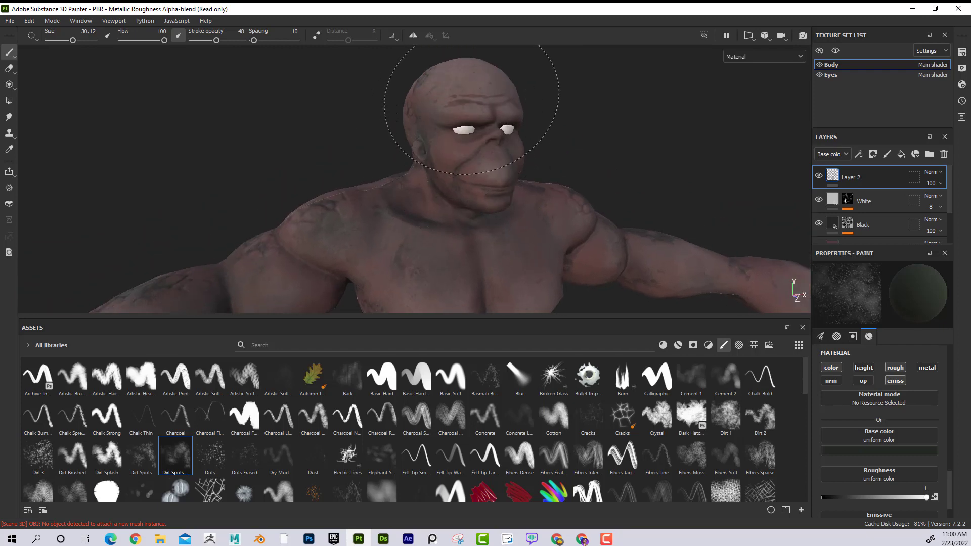
mouse_move(483, 119)
left_mouse_down("alt")
mouse_move(482, 130)
mouse_move(436, 133)
left_mouse_up("alt")
mouse_move(489, 169)
right_mouse_down("alt")
mouse_move(516, 222)
mouse_move(589, 231)
right_mouse_up("alt")
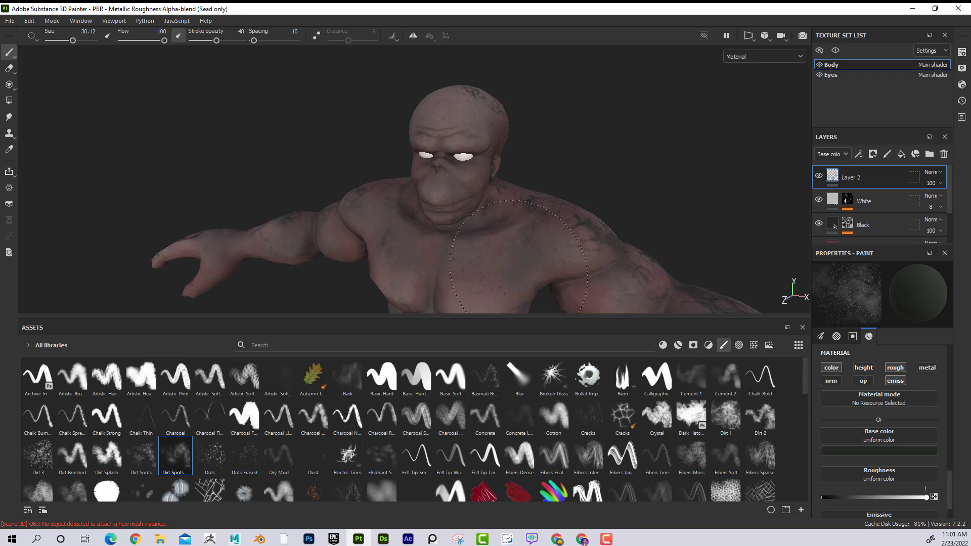
left_click_drag(588, 242, 628, 207, "alt")
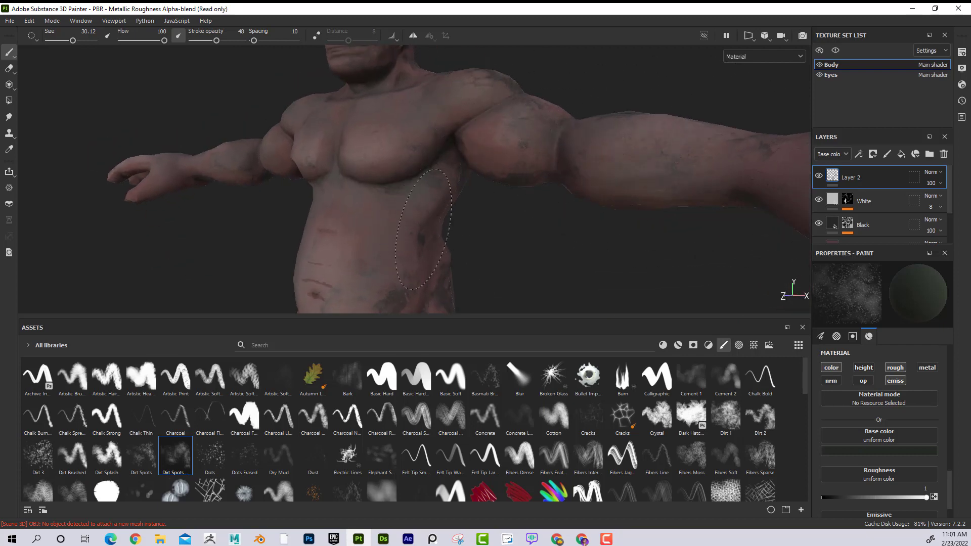
- Paint dark green dirt spots over both sides of the belly and the hip, rotating the environment light for visibility
left_click_drag(451, 235, 413, 141, "alt")
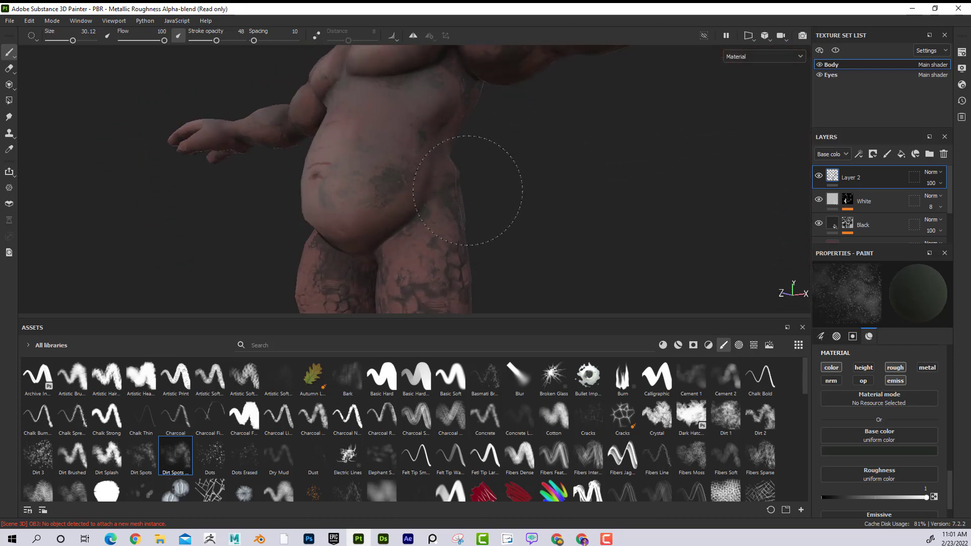
left_click_drag(462, 217, 592, 206, "alt")
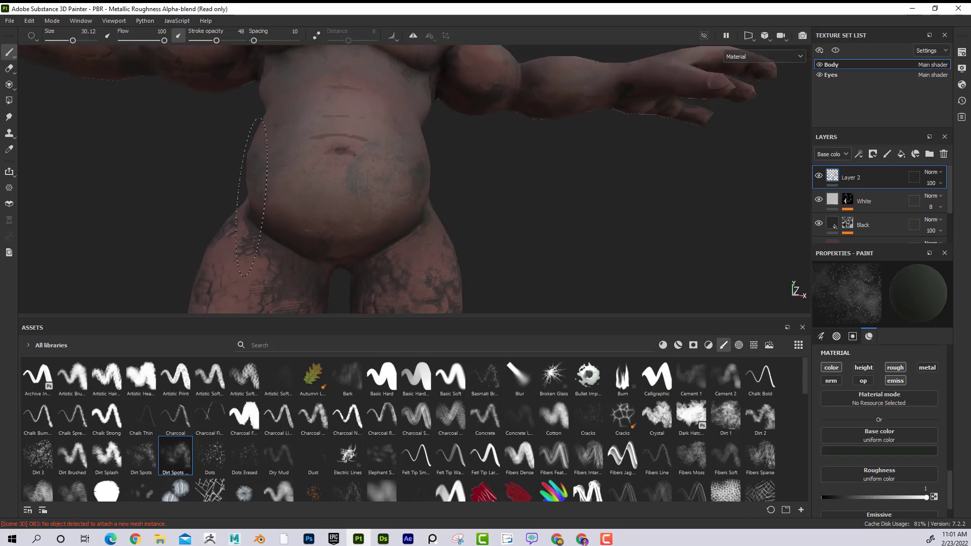
left_click_drag(251, 198, 357, 169, "alt")
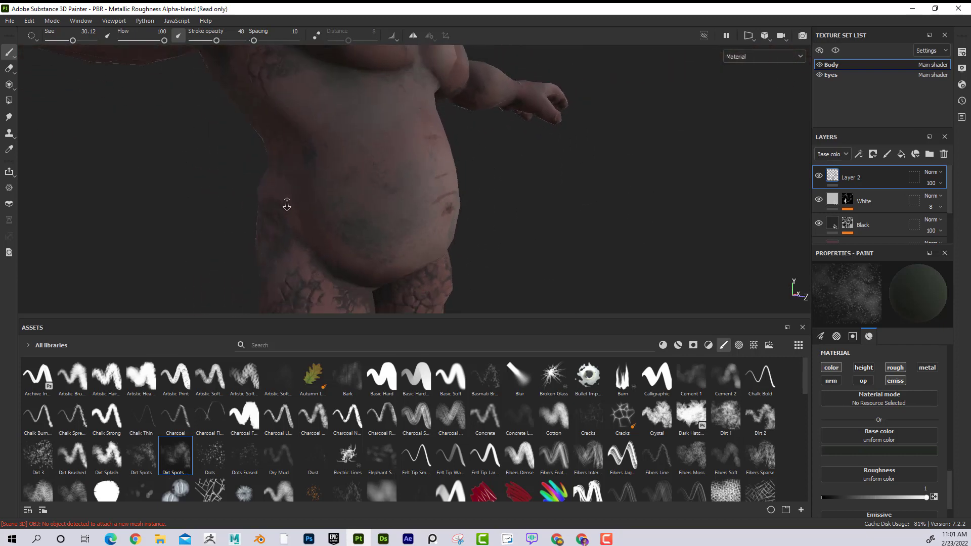
left_click_drag(287, 205, 391, 213, "alt")
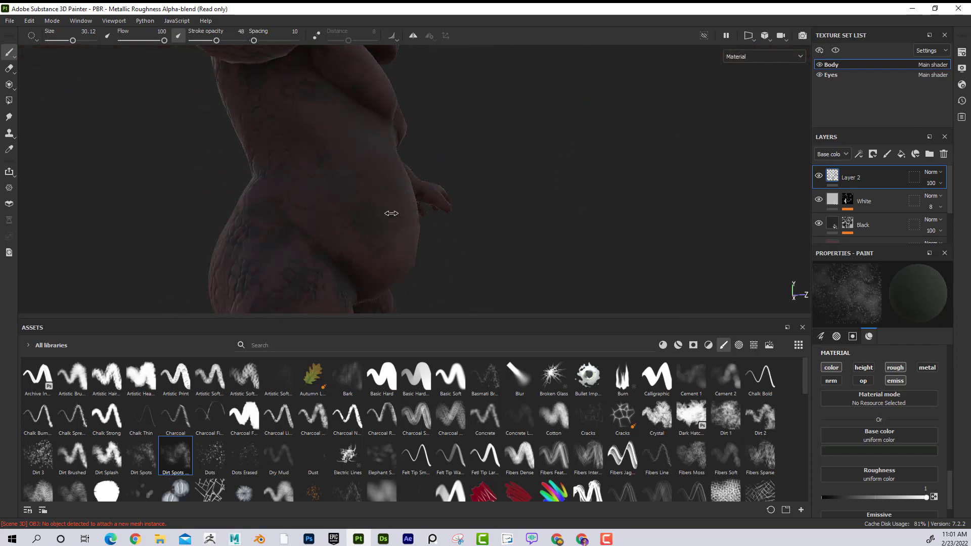
right_click_drag(391, 213, 415, 221, "shift")
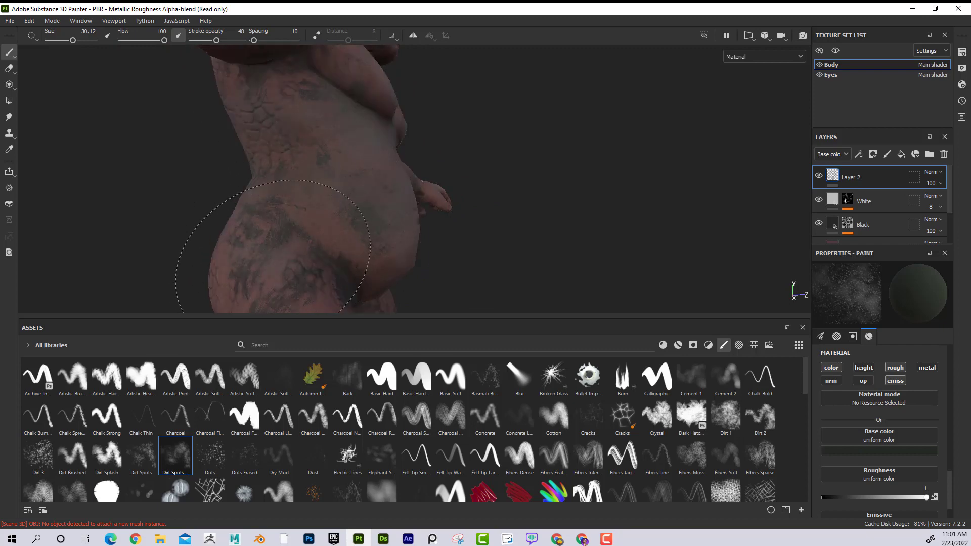
left_click_drag(405, 238, 276, 258, "alt")
- Try the Dots brush over the creature's hip and thigh
left_click(210, 458)
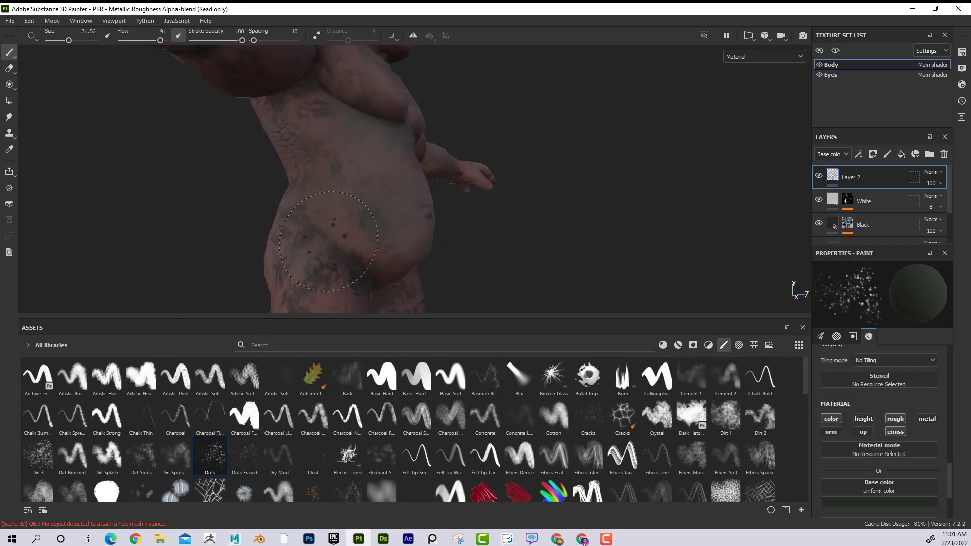
left_click_drag(393, 212, 303, 222, "alt")
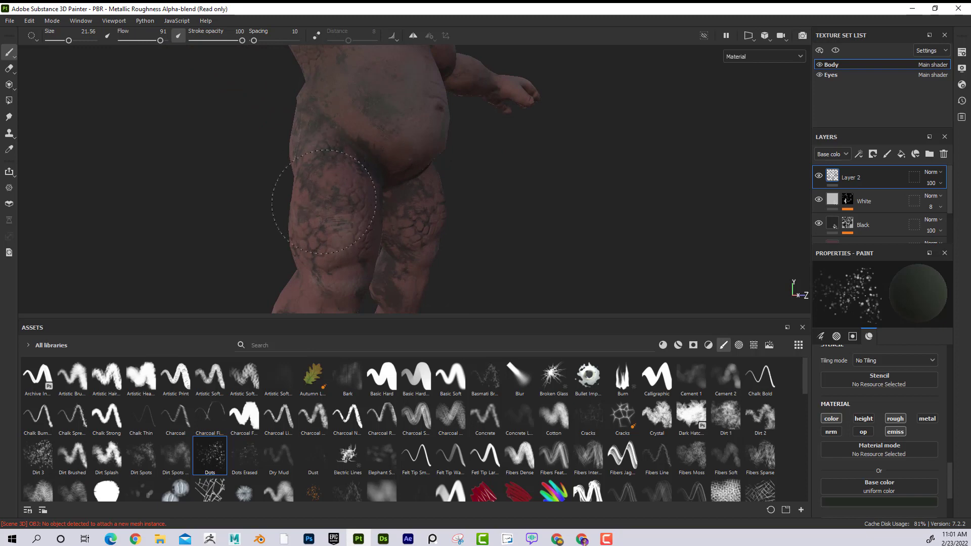
left_click_drag(581, 223, 597, 218, "alt")
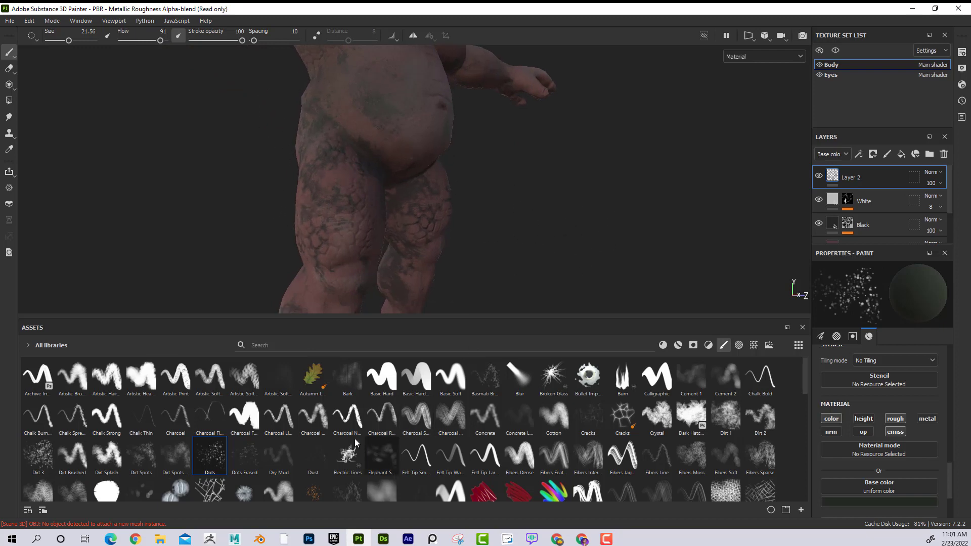
- Switch back to the second Dirt Spots brush for the creature's belly and legs
left_click(175, 454)
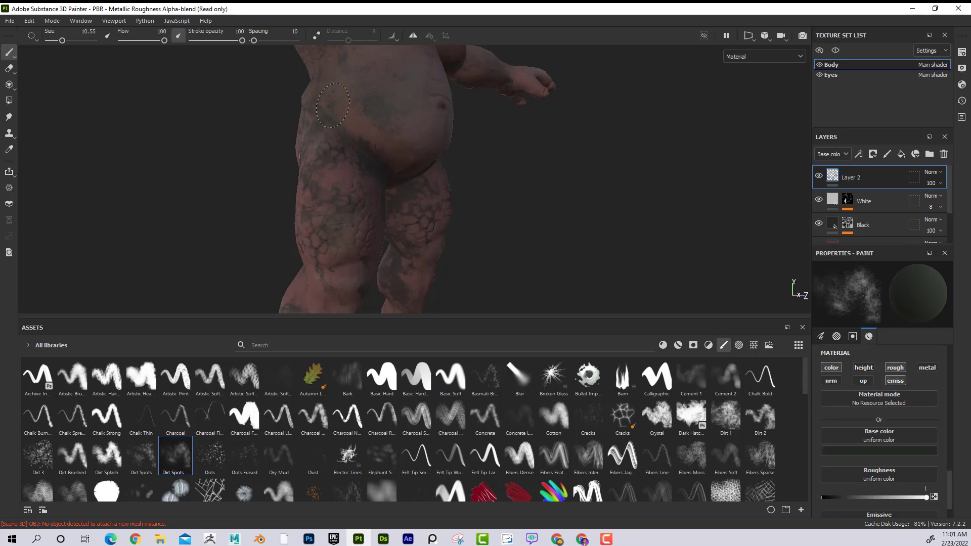
left_click_drag(535, 223, 518, 221, "alt")
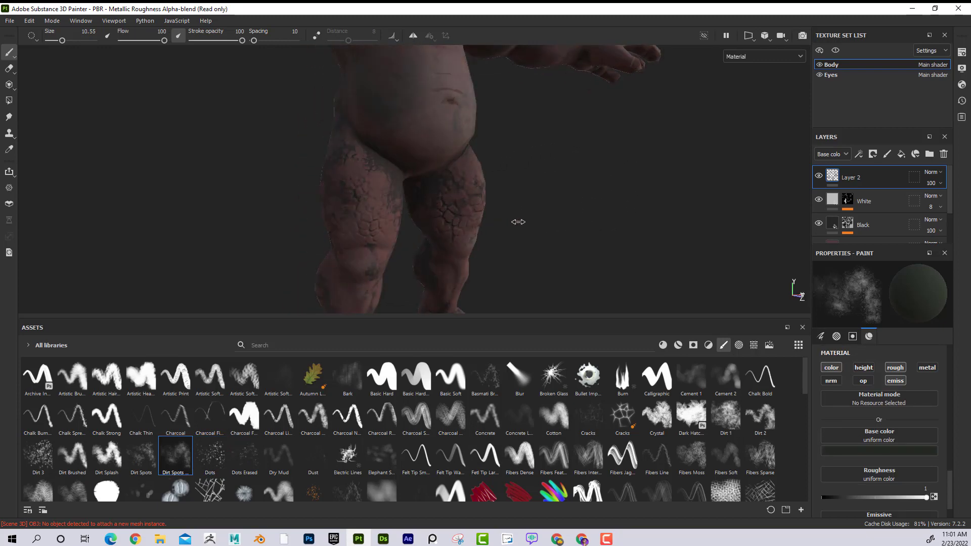
- Enlarge the brush to about 24.69 and paint dark green dirt spots over the creature's legs
right_click_drag(519, 222, 481, 220, "shift")
right_click(464, 229)
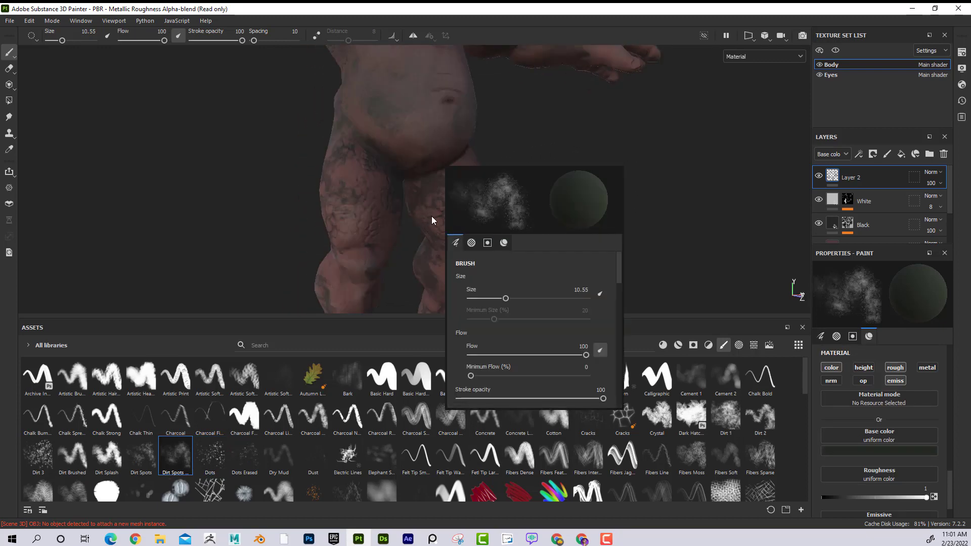
mouse_move(455, 210)
right_mouse_down("shift")
mouse_move(429, 208)
mouse_move(441, 208)
right_mouse_up("shift")
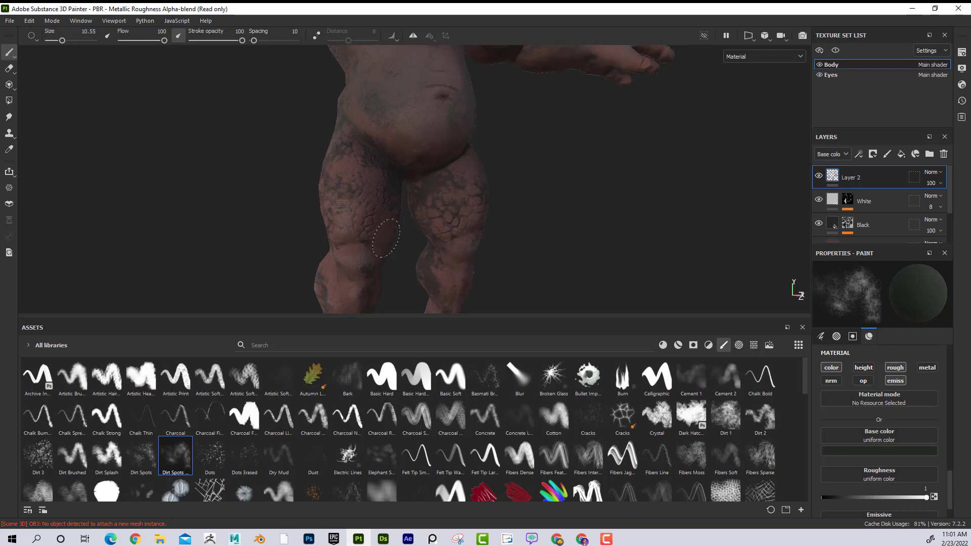
mouse_move(372, 233)
right_mouse_down("ctrl")
mouse_move(433, 232)
mouse_move(370, 232)
right_mouse_up("ctrl")
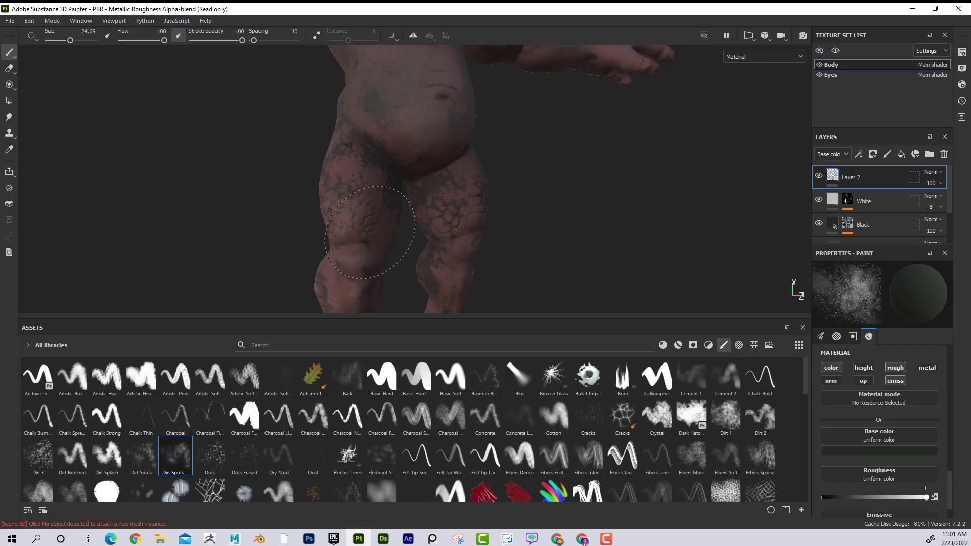
left_click_drag(494, 206, 447, 195, "alt")
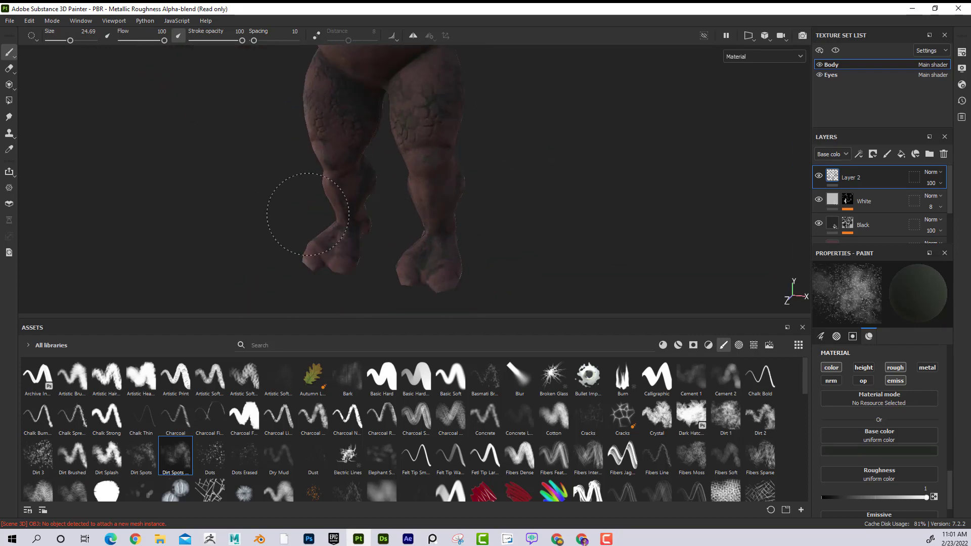
middle_click_drag(336, 152, 412, 200, "alt")
left_click_drag(404, 198, 435, 197, "alt")
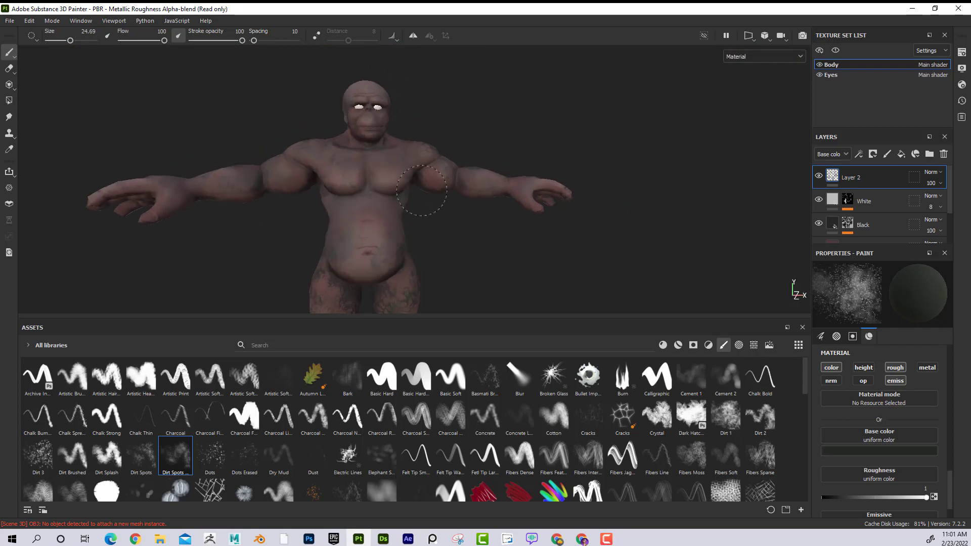
- Paint dark green dirt spots over the front and underside of both arms, undoing the last dab
right_click_drag(435, 197, 629, 262, "alt")
left_click_drag(308, 193, 445, 179, "alt")
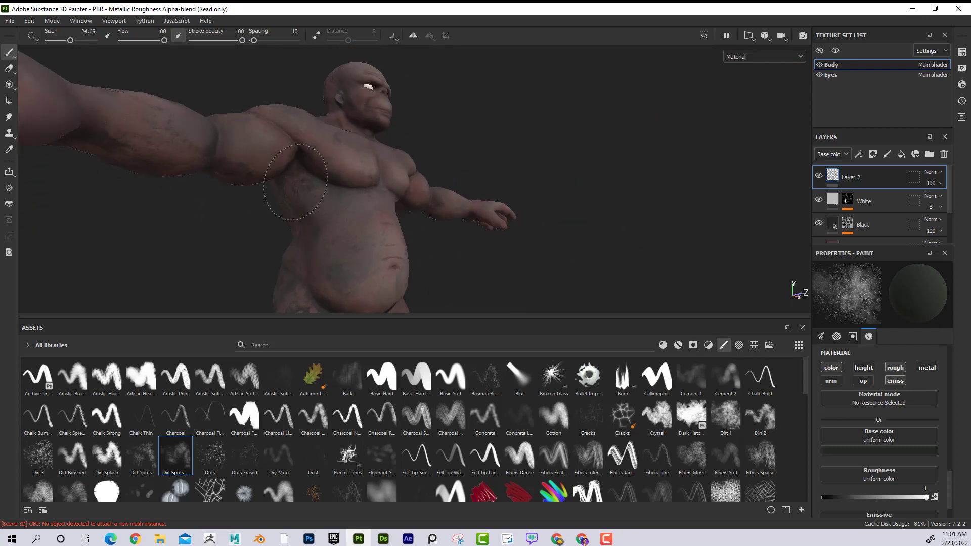
left_click_drag(283, 162, 190, 94, "alt")
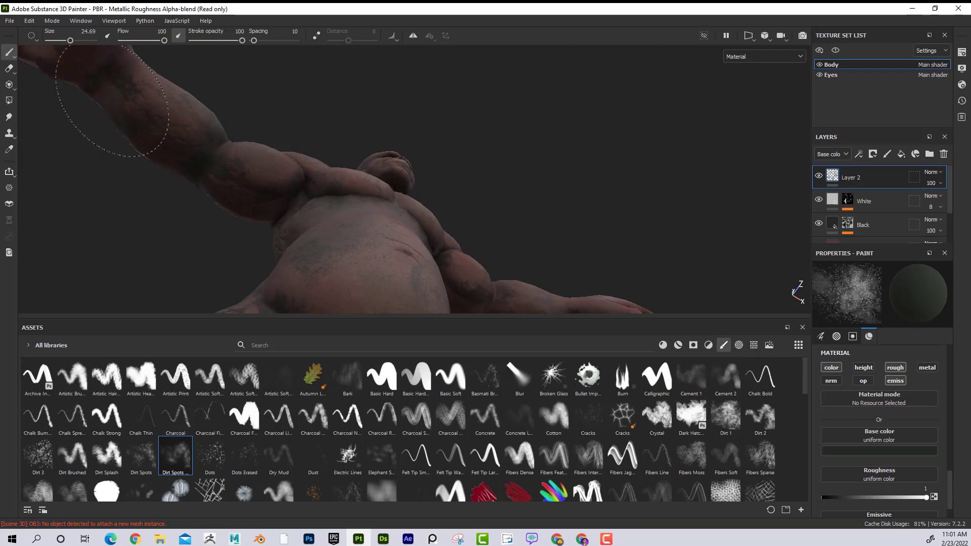
left_click_drag(141, 61, 459, 209, "alt")
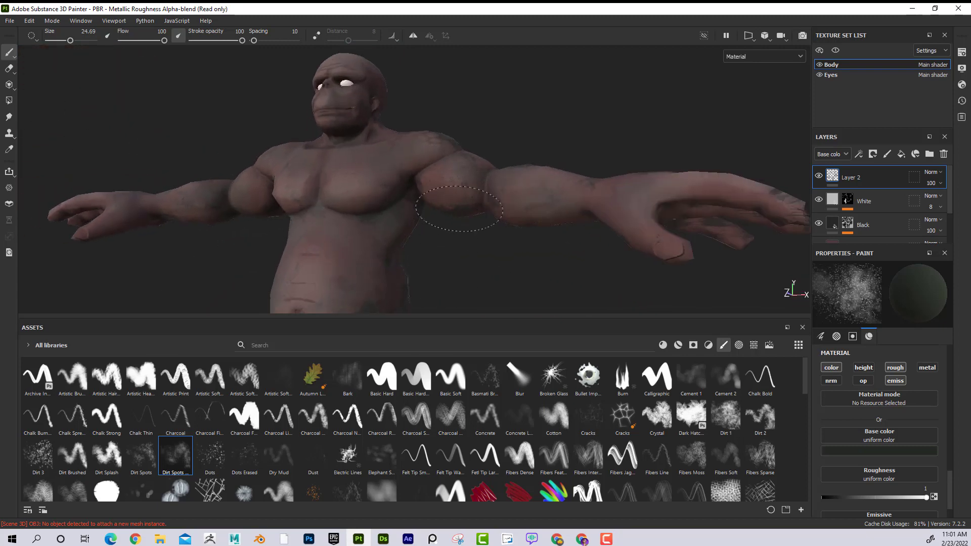
left_click_drag(615, 240, 466, 249, "alt")
mouse_move(441, 171)
left_mouse_down("alt")
mouse_move(278, 130)
mouse_move(297, 83)
left_mouse_up("alt")
mouse_move(444, 143)
left_mouse_down("alt")
mouse_move(436, 120)
mouse_move(494, 206)
mouse_move(500, 159)
mouse_move(420, 175)
left_mouse_up("alt")
left_click(420, 174)
key("ctrl+z")
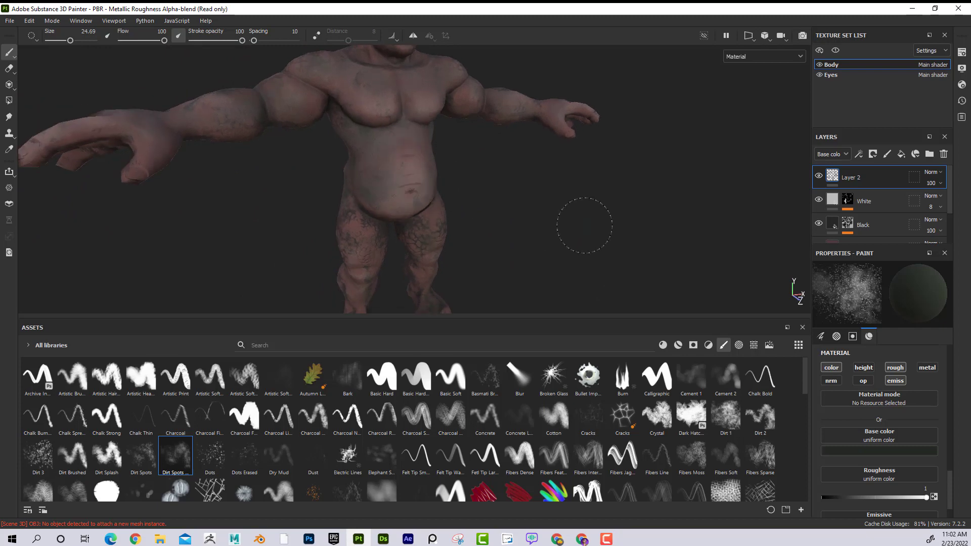
- Set the brush's base color to tan 9d9473 and its stroke opacity to 17
left_click(873, 450)
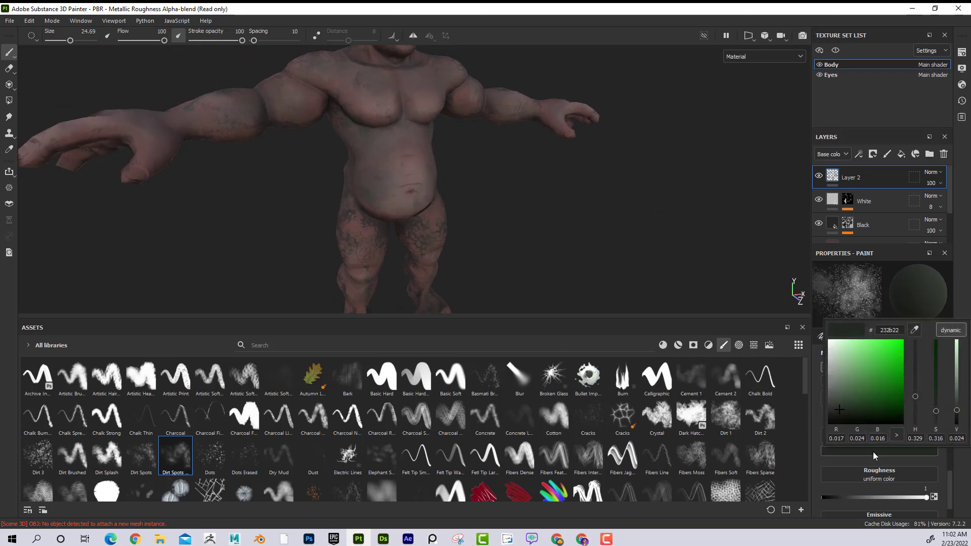
left_click(847, 374)
left_click(913, 413)
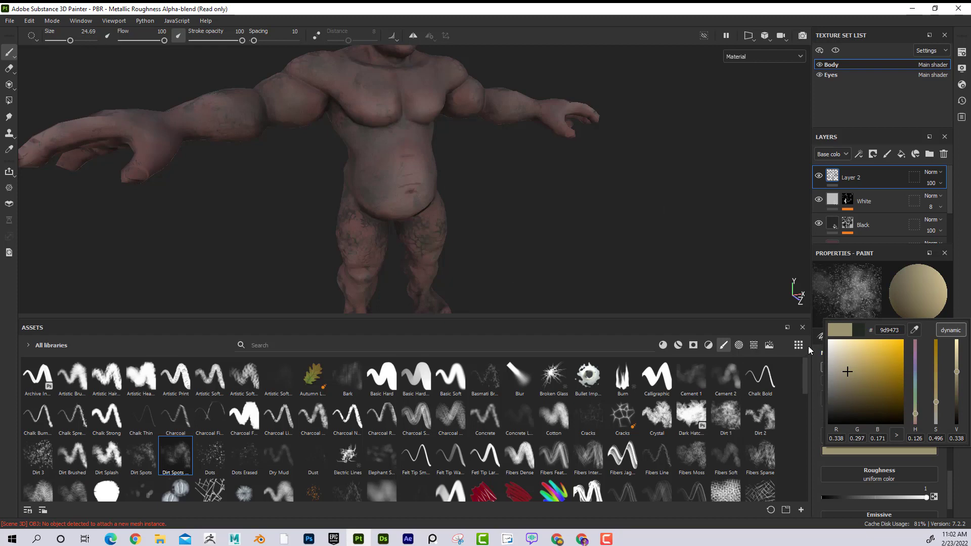
left_click(696, 234)
right_click_drag(370, 179, 387, 181, "ctrl")
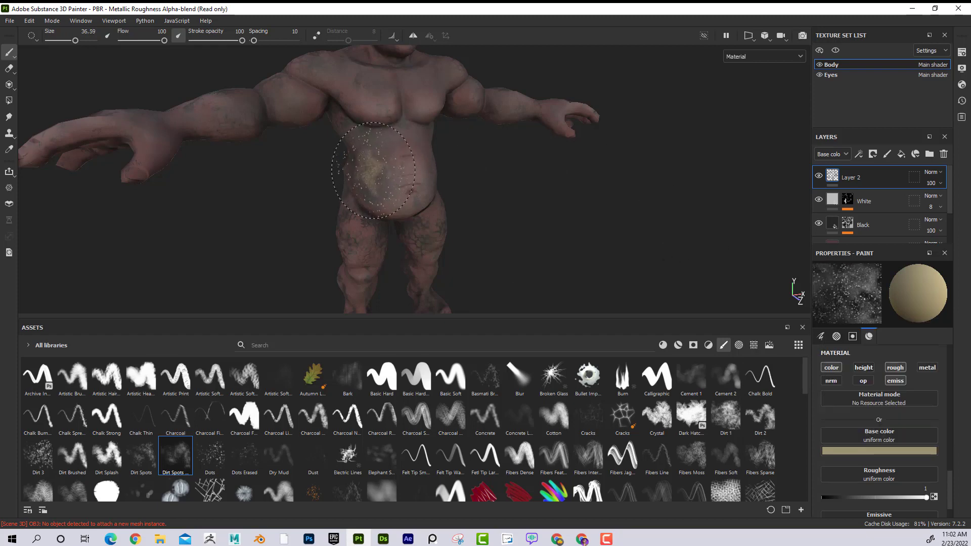
left_click_drag(390, 184, 410, 166, "alt")
scroll(410, 167, "up", 3)
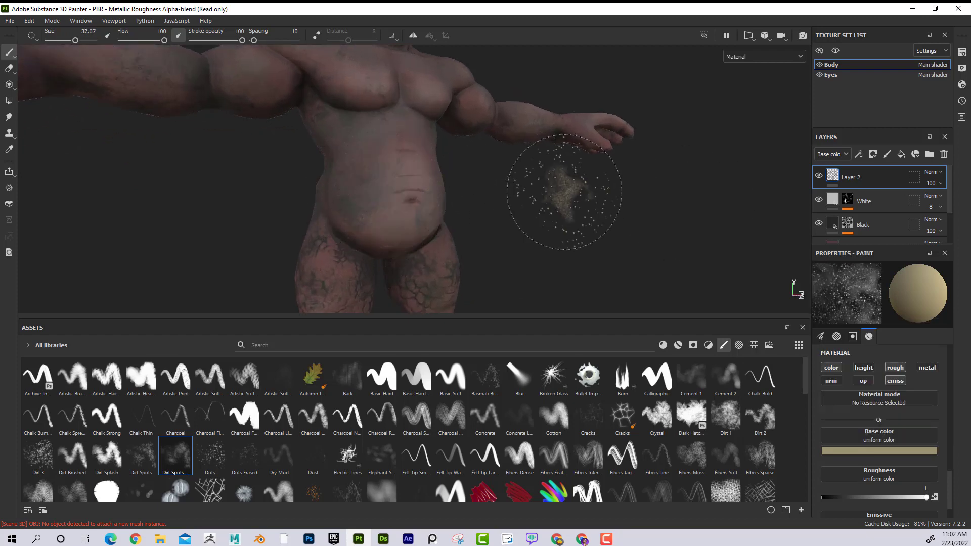
left_click(222, 40)
left_click_drag(222, 40, 201, 41)
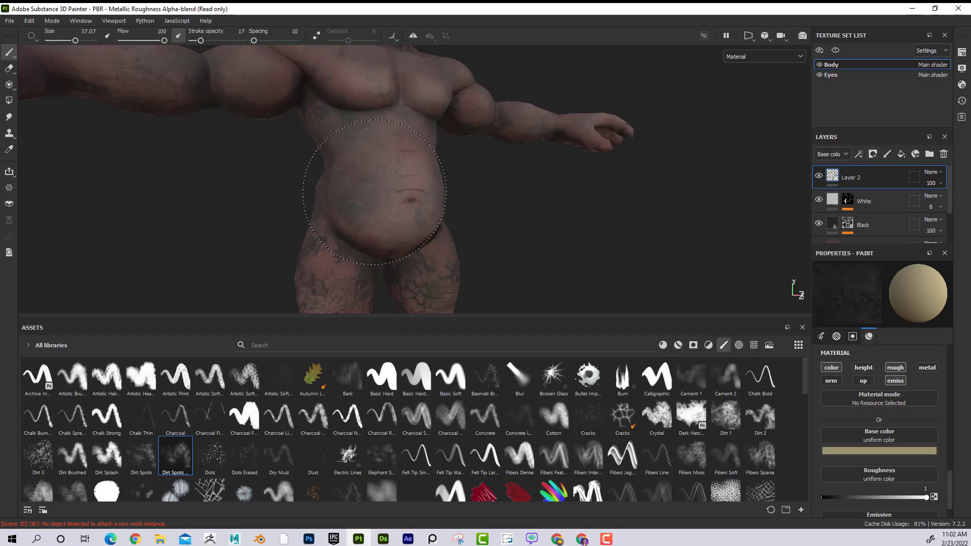
- Reduce the brush size to about 18.2 and paint faint tan spots over the creature's belly and chest
right_click_drag(398, 199, 369, 200, "ctrl")
mouse_move(388, 223)
left_mouse_down("alt")
mouse_move(518, 207)
mouse_move(438, 133)
mouse_move(440, 163)
mouse_move(495, 194)
left_mouse_up("alt")
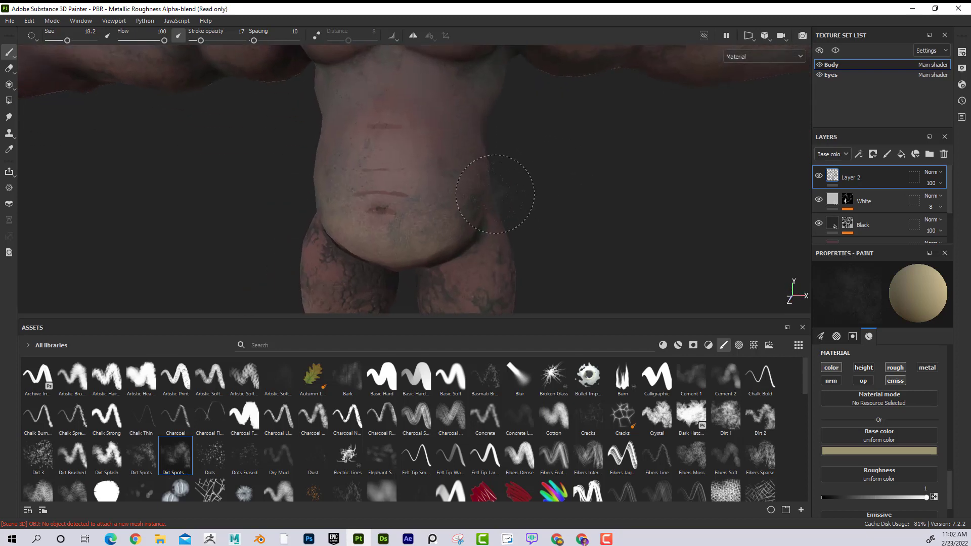
left_click_drag(393, 102, 429, 129, "alt")
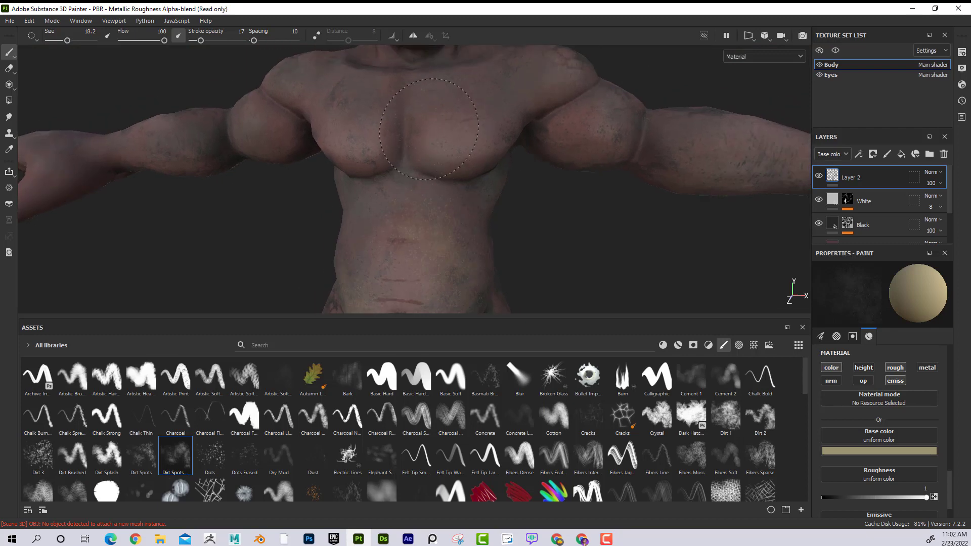
left_click_drag(368, 113, 377, 125)
right_click_drag(481, 162, 473, 187, "alt")
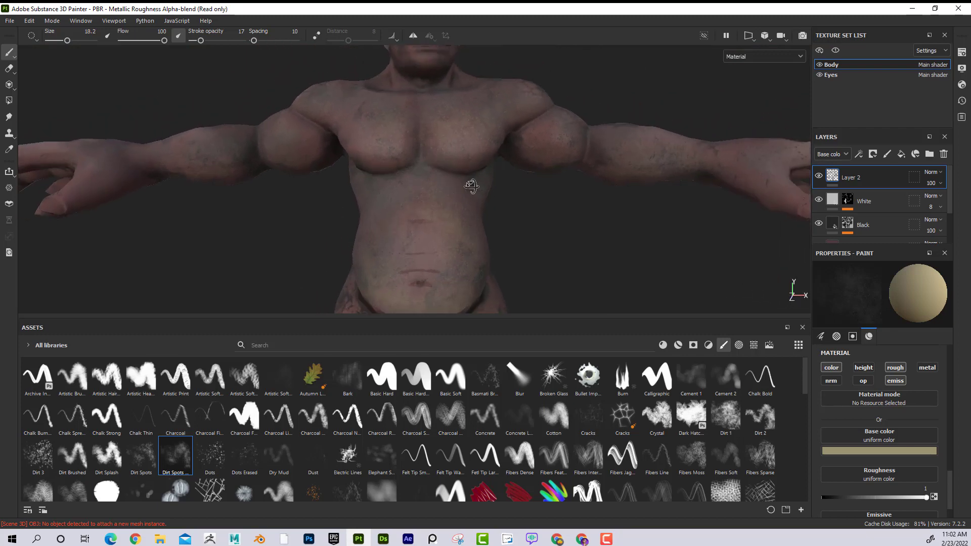
left_click_drag(472, 186, 498, 188, "alt")
- Paint faint tan spots over the creature's face and head, reducing the brush size to about 6.57
right_click_drag(354, 167, 388, 132, "alt")
left_click_drag(387, 130, 462, 139, "alt")
middle_click_drag(462, 140, 461, 238, "alt")
right_click_drag(601, 248, 661, 230, "alt")
left_click_drag(661, 229, 654, 202, "alt")
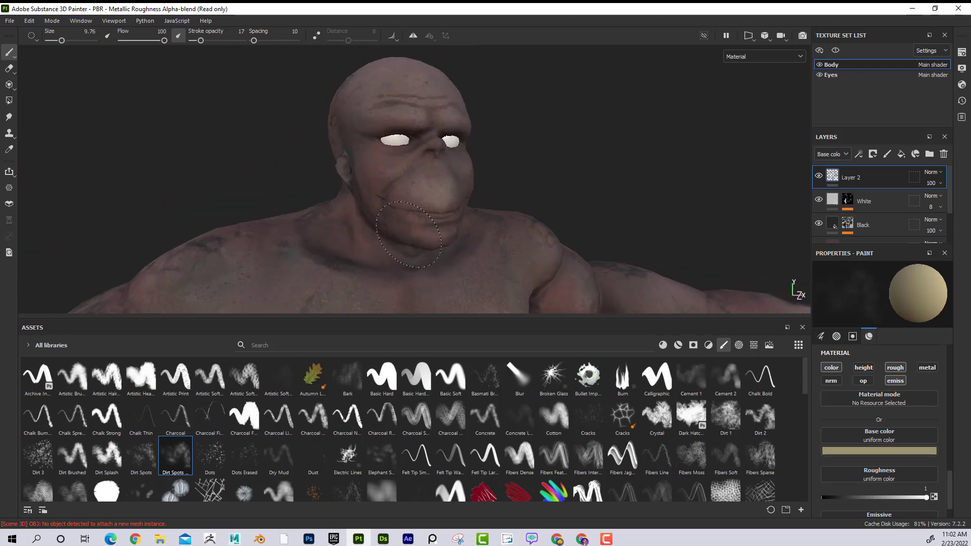
mouse_move(422, 228)
left_mouse_down("alt")
mouse_move(402, 241)
mouse_move(510, 218)
mouse_move(290, 208)
mouse_move(636, 203)
mouse_move(793, 289)
mouse_move(544, 99)
mouse_move(618, 209)
left_mouse_up("alt")
key("bracketleft")
key("bracketleft")
key("bracketleft")
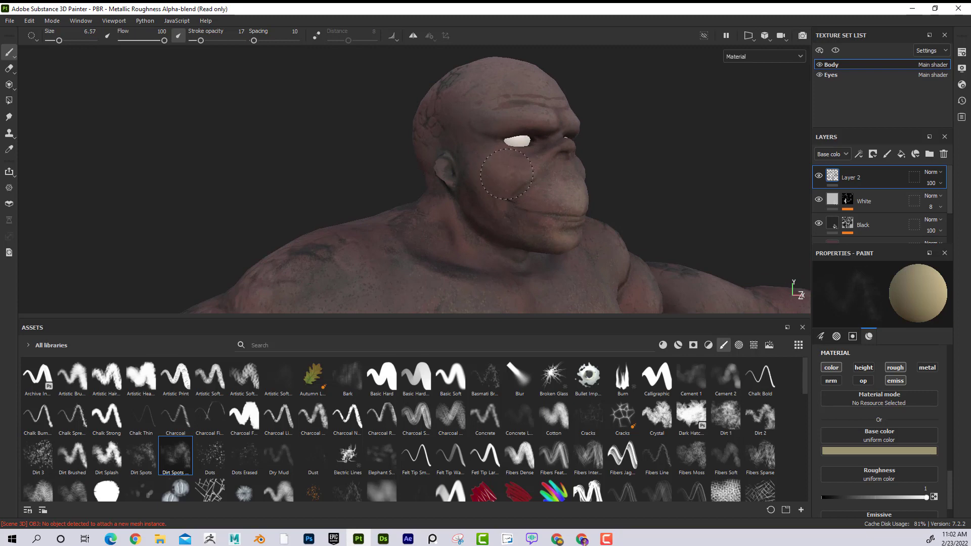
left_click_drag(506, 173, 587, 163, "alt")
right_click_drag(586, 172, 544, 151, "alt")
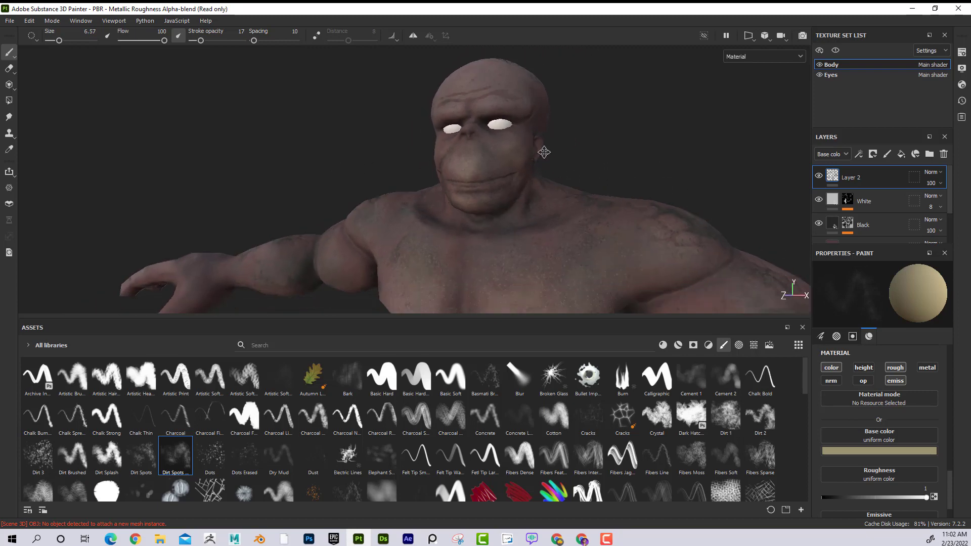
- Enlarge the brush to about 9.88 and build up the tan tint on both pectorals
left_click_drag(362, 157, 399, 156, "alt")
right_click_drag(399, 155, 506, 195, "alt")
middle_click_drag(505, 195, 411, 157, "alt")
right_click_drag(410, 157, 626, 208, "alt")
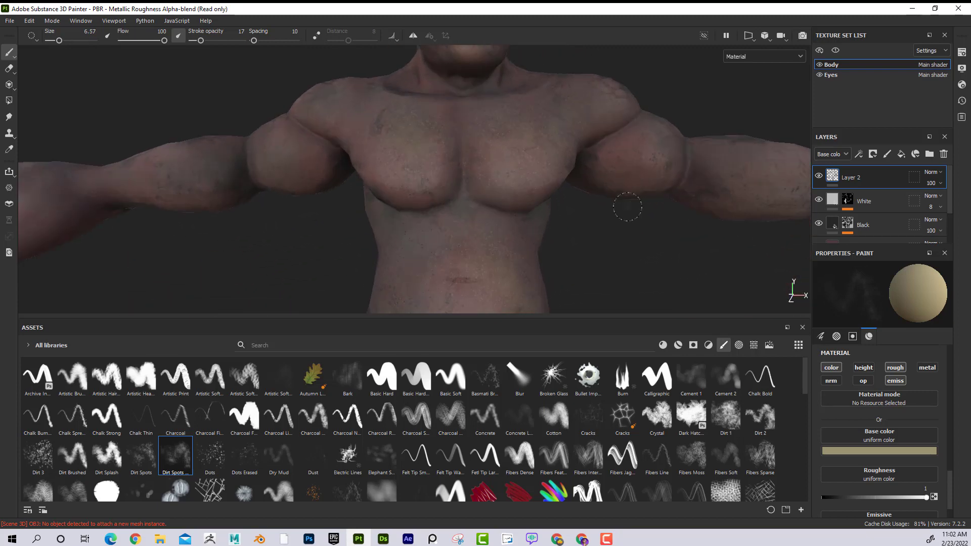
left_click_drag(349, 202, 380, 190, "alt")
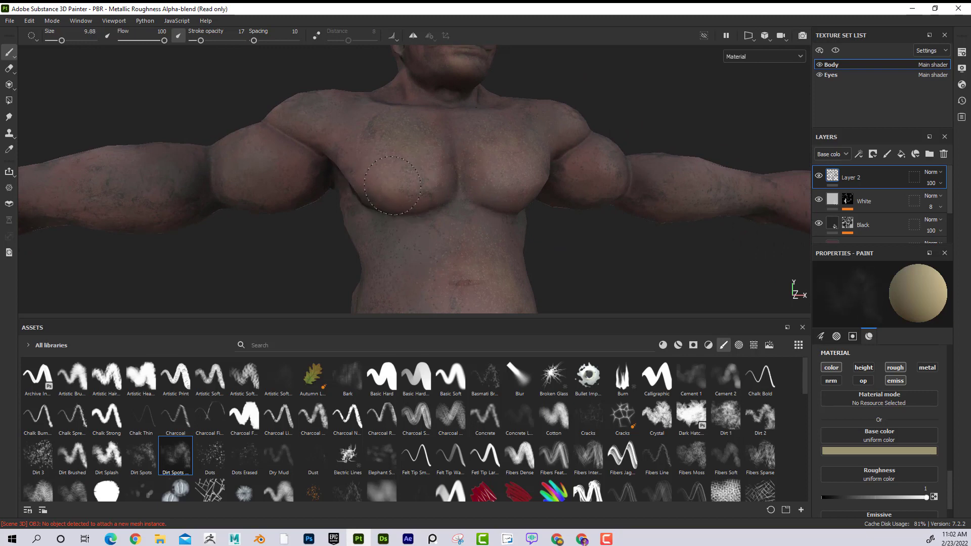
mouse_move(413, 189)
left_mouse_down("alt")
mouse_move(503, 210)
mouse_move(498, 180)
mouse_move(460, 162)
left_mouse_up("alt")
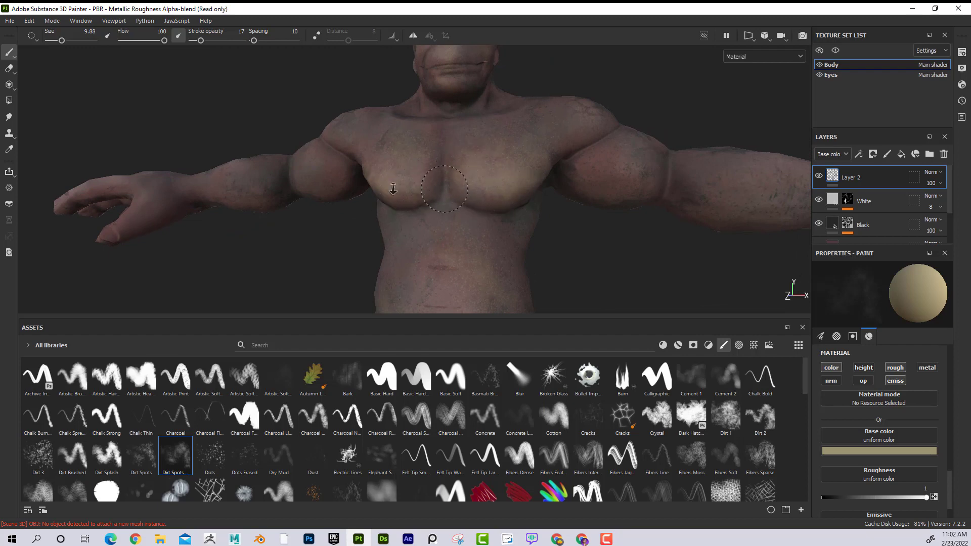
- Add faint tan spots over the creature's lower chest and belly
right_click_drag(393, 188, 369, 190, "alt")
left_click_drag(470, 215, 527, 228, "alt")
right_click_drag(526, 228, 465, 217, "alt")
middle_click_drag(465, 218, 466, 175, "alt")
left_click_drag(486, 192, 541, 203, "alt")
right_click_drag(546, 205, 612, 217, "alt")
middle_click_drag(425, 217, 431, 181, "alt")
mouse_move(431, 180)
right_mouse_down("alt")
mouse_move(473, 196)
mouse_move(498, 190)
right_mouse_up("alt")
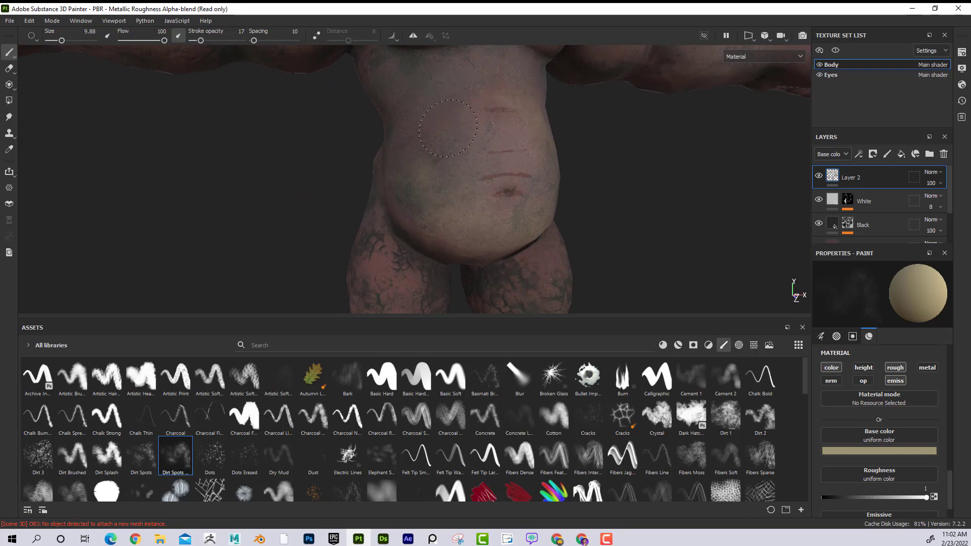
mouse_move(572, 191)
left_mouse_down("alt")
mouse_move(506, 257)
mouse_move(547, 254)
mouse_move(420, 148)
left_mouse_up("alt")
right_click(561, 278)
- Paint tan highlights on both of the creature's knees and check the whole body
middle_click_drag(421, 148, 438, 73, "alt")
right_click_drag(439, 74, 536, 197, "alt")
left_click_drag(442, 178, 542, 164, "alt")
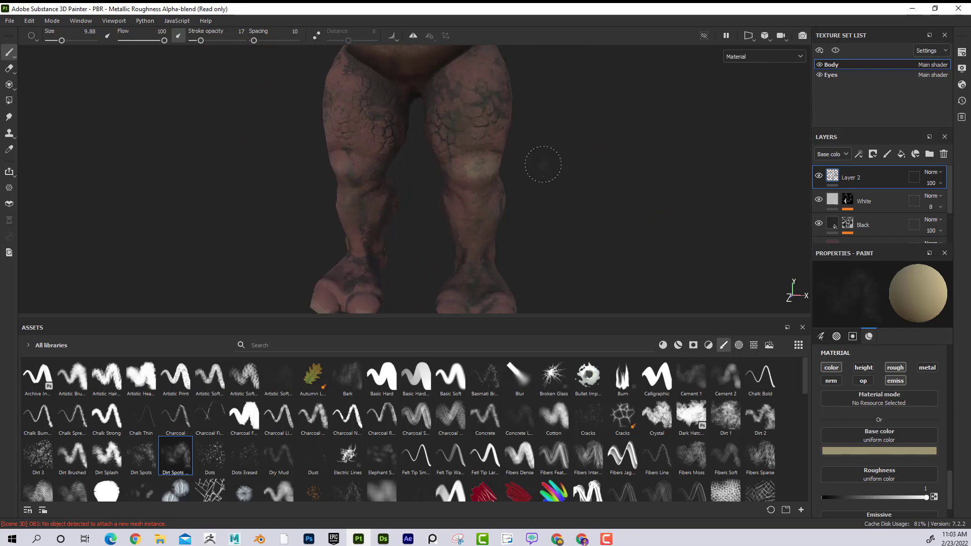
right_click_drag(577, 194, 551, 169, "alt")
middle_click_drag(551, 169, 568, 256, "alt")
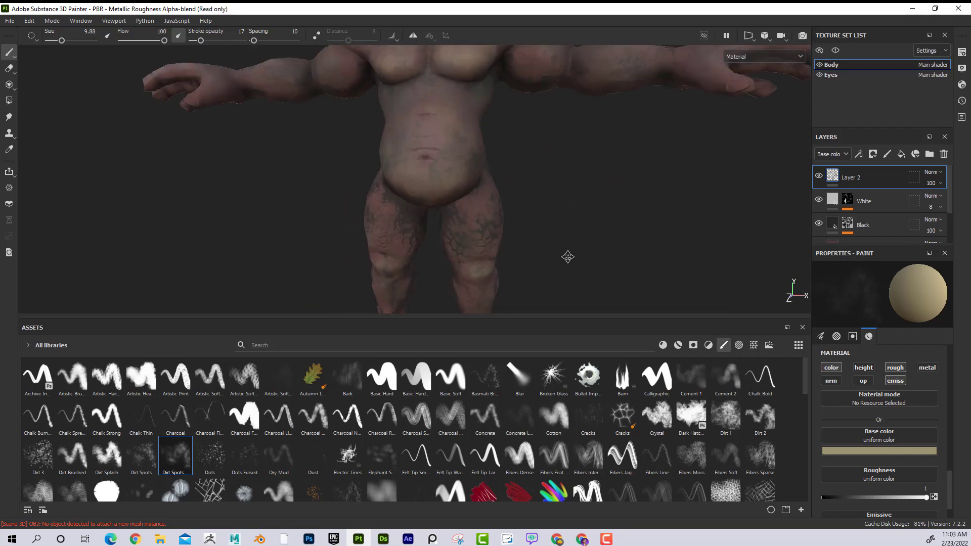
right_click_drag(568, 256, 531, 228, "alt")
left_click_drag(531, 228, 471, 238, "alt")
right_click_drag(470, 237, 405, 247, "alt")
middle_click_drag(464, 233, 441, 230, "alt")
left_click_drag(441, 230, 352, 268, "alt")
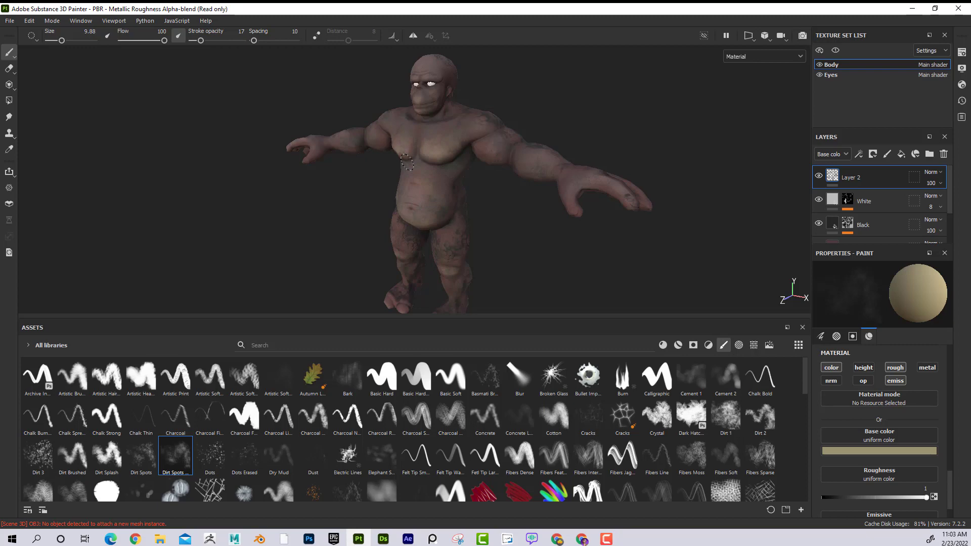
- Rename Layer 2 as RandomColors and enlarge the layer list to show more layers
double_click(860, 176)
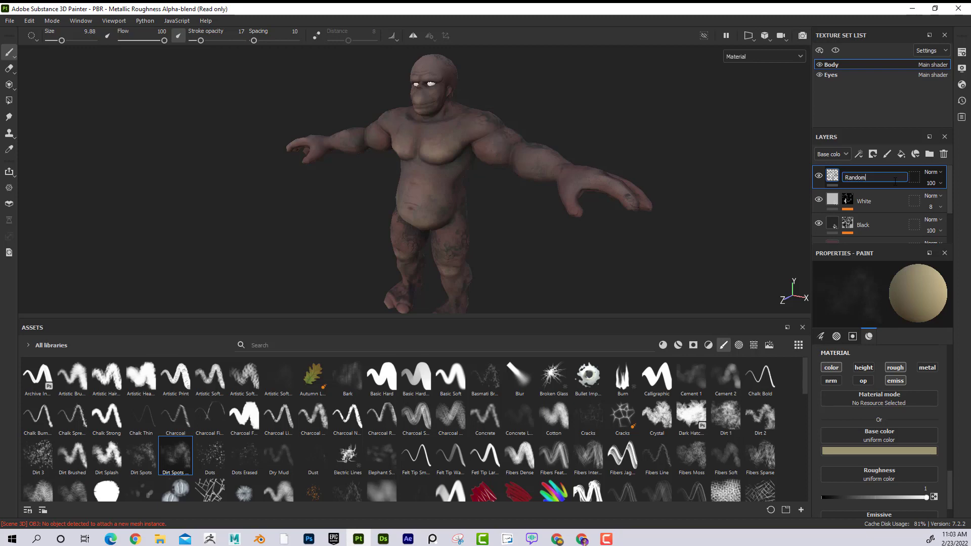
type("RandomColors")
key("Return")
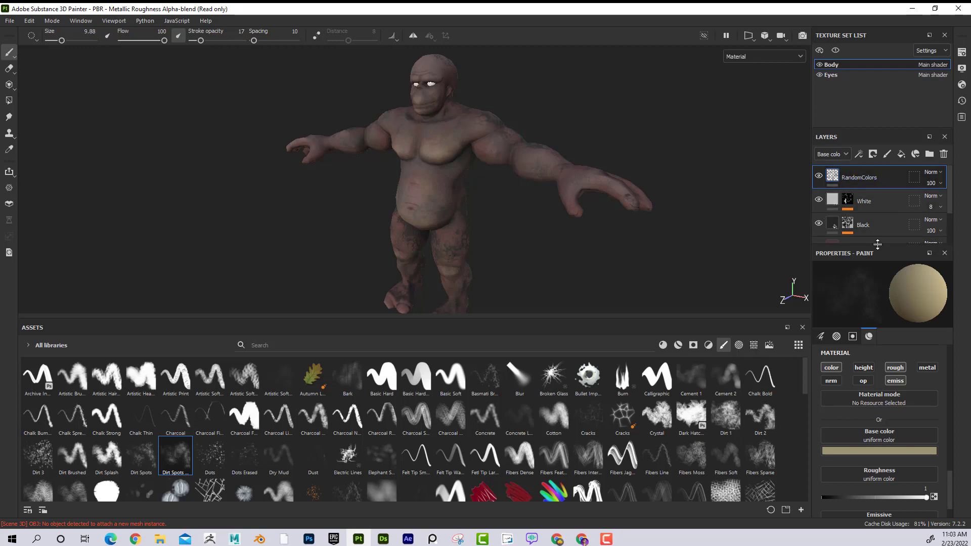
left_click_drag(879, 246, 878, 280)
- Add a new paint layer above RandomColors and name it Roughness
right_click_drag(320, 196, 583, 169, "alt")
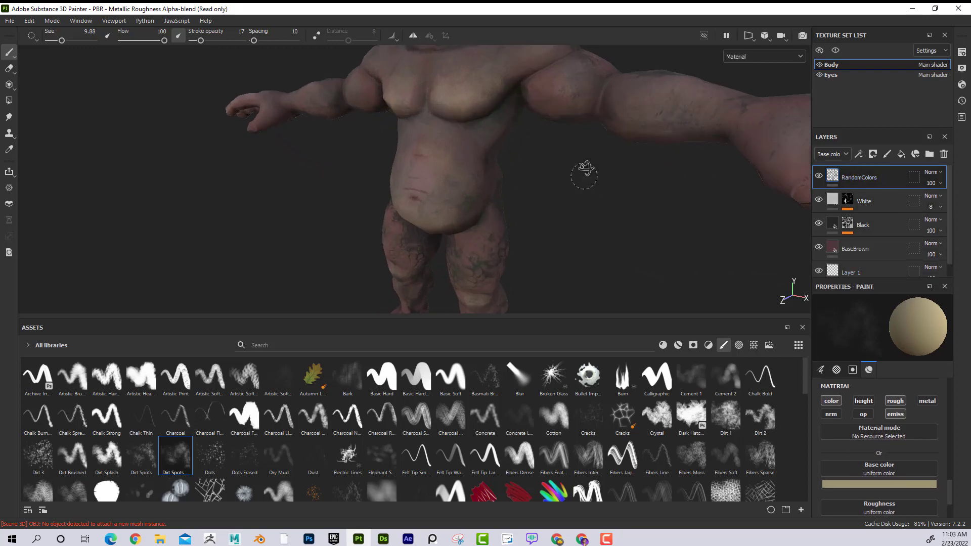
middle_click_drag(583, 169, 468, 204, "alt")
left_click_drag(468, 172, 446, 186, "alt")
middle_click_drag(447, 187, 504, 240, "alt")
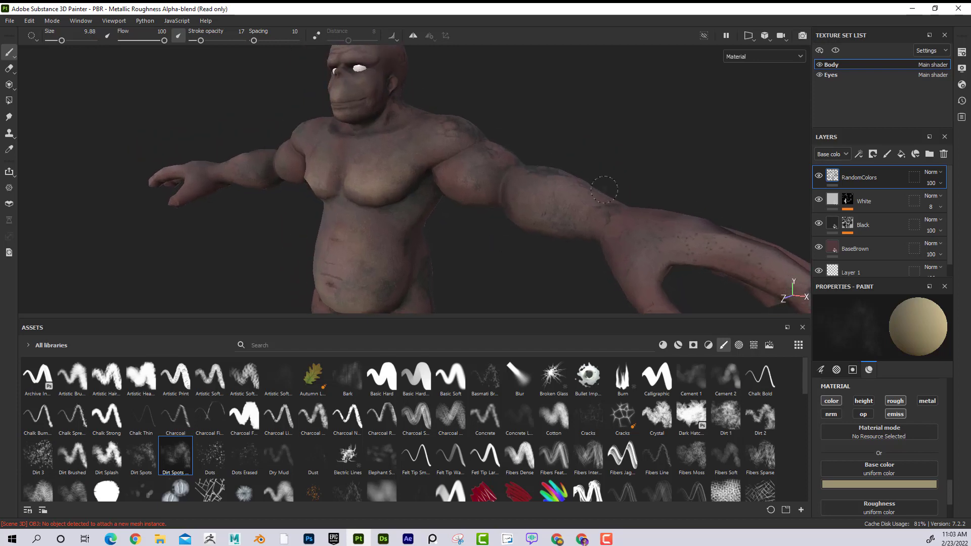
left_click(888, 156)
double_click(852, 177)
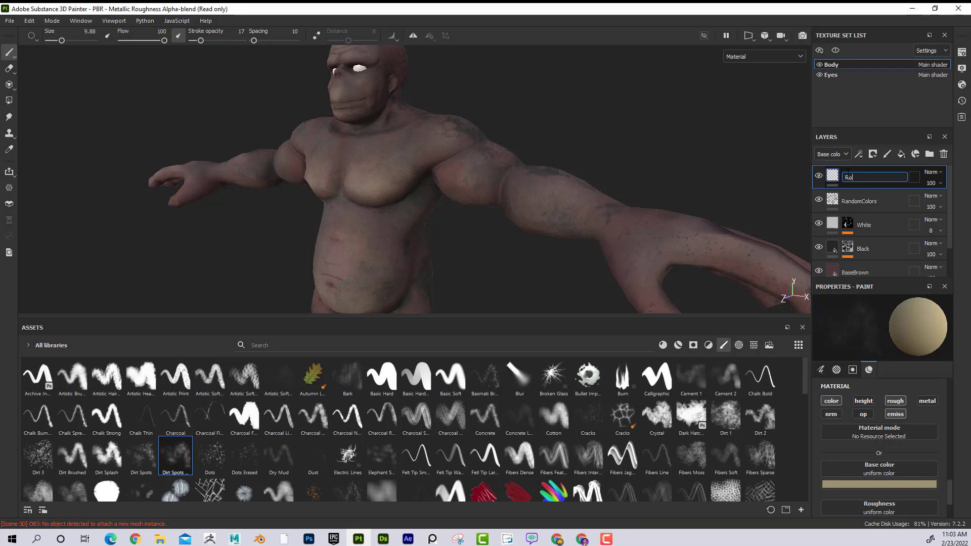
type("Roughness")
key("Return")
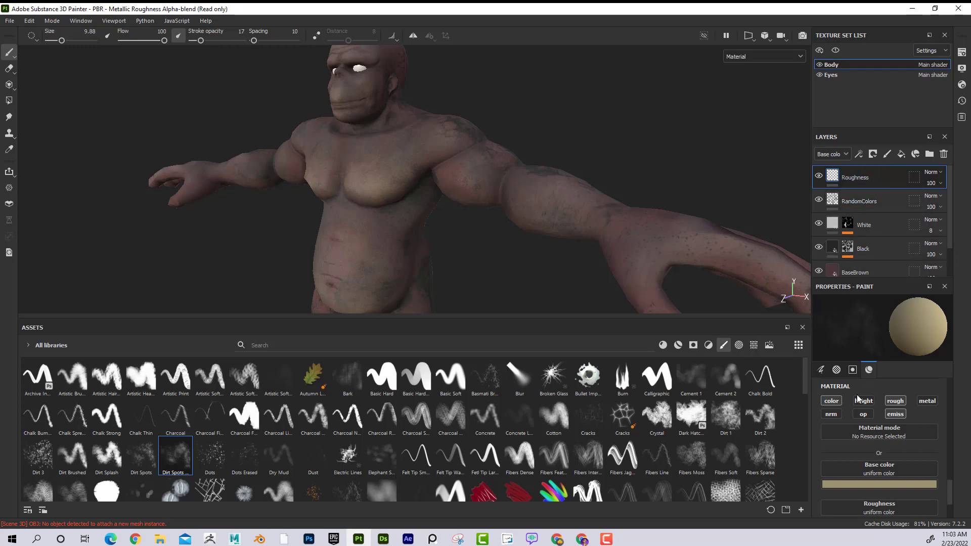
- Limit the brush material to the roughness channel by disabling color and emissive, and set the roughness to 0.2654
left_click(831, 401)
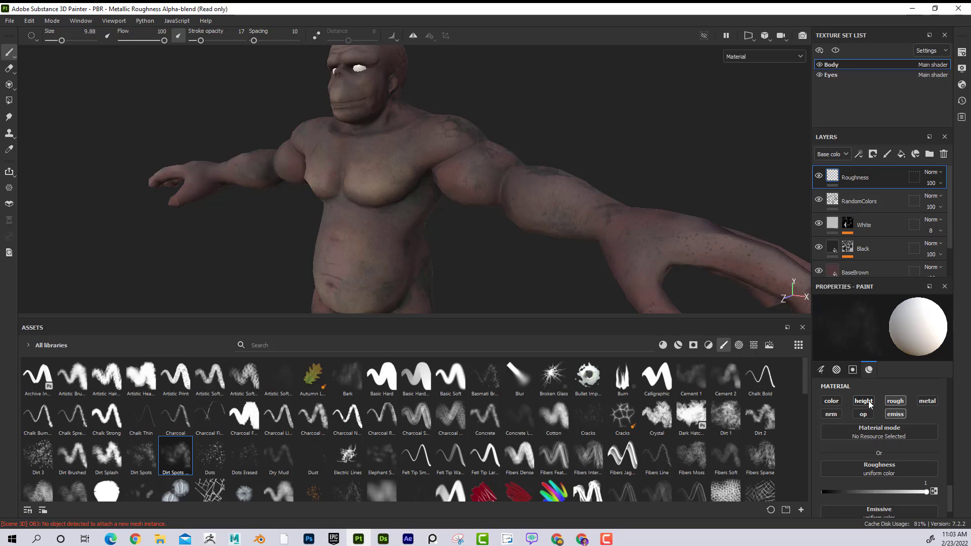
left_click(897, 414)
left_click_drag(924, 491, 805, 486)
left_click_drag(915, 490, 849, 491)
right_click_drag(322, 174, 415, 198, "alt")
middle_click_drag(448, 208, 458, 137, "alt")
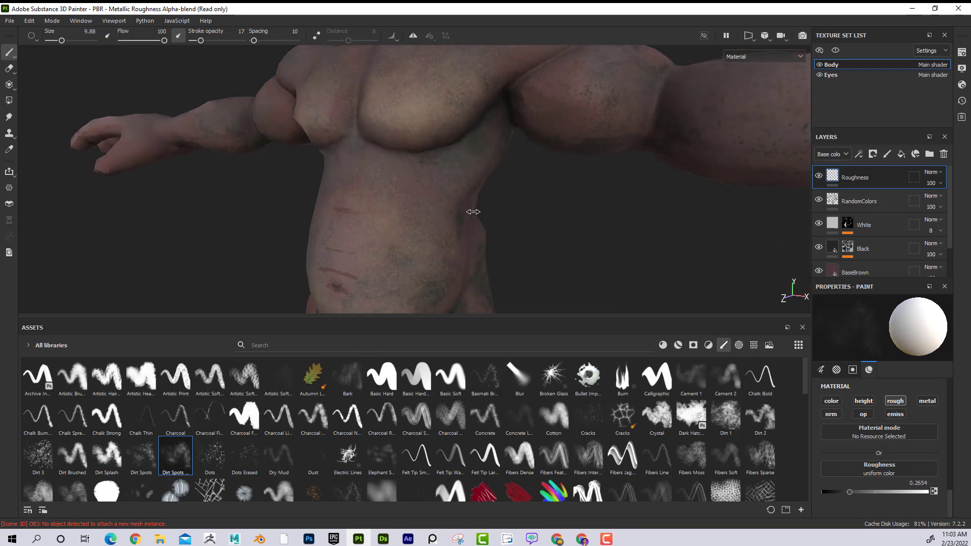
- Choose the Dirt 1 brush for the Roughness layer and set its roughness value to 0.1991
mouse_move(473, 223)
left_mouse_down("alt")
mouse_move(403, 180)
mouse_move(463, 216)
mouse_move(617, 230)
mouse_move(544, 174)
mouse_move(510, 212)
mouse_move(463, 229)
mouse_move(498, 210)
mouse_move(468, 210)
mouse_move(460, 199)
mouse_move(538, 281)
left_mouse_up("alt")
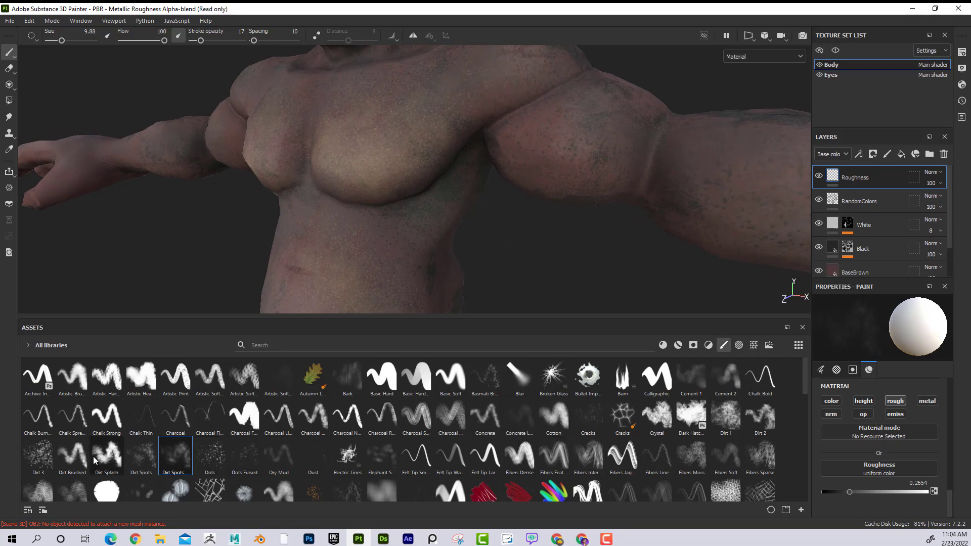
scroll(253, 458, "down", 3)
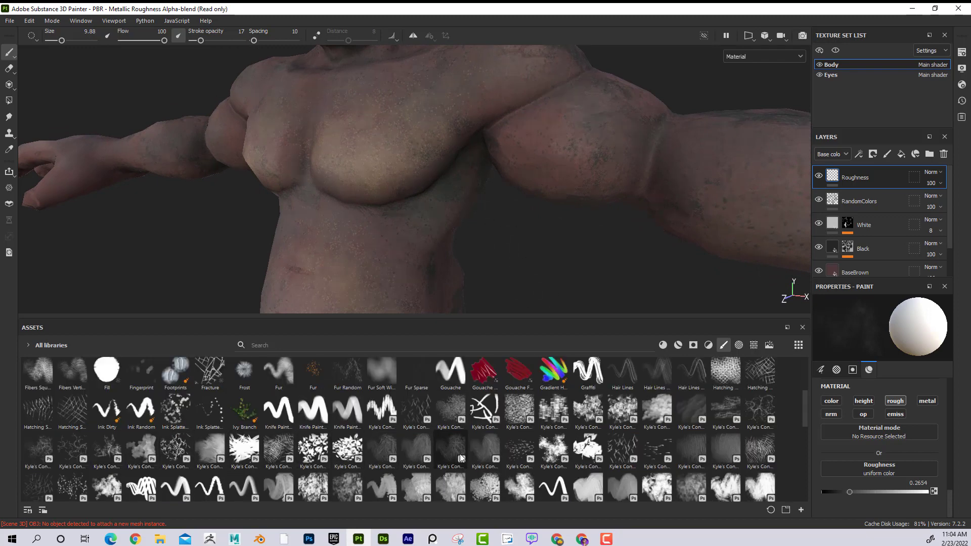
scroll(255, 451, "up", 3)
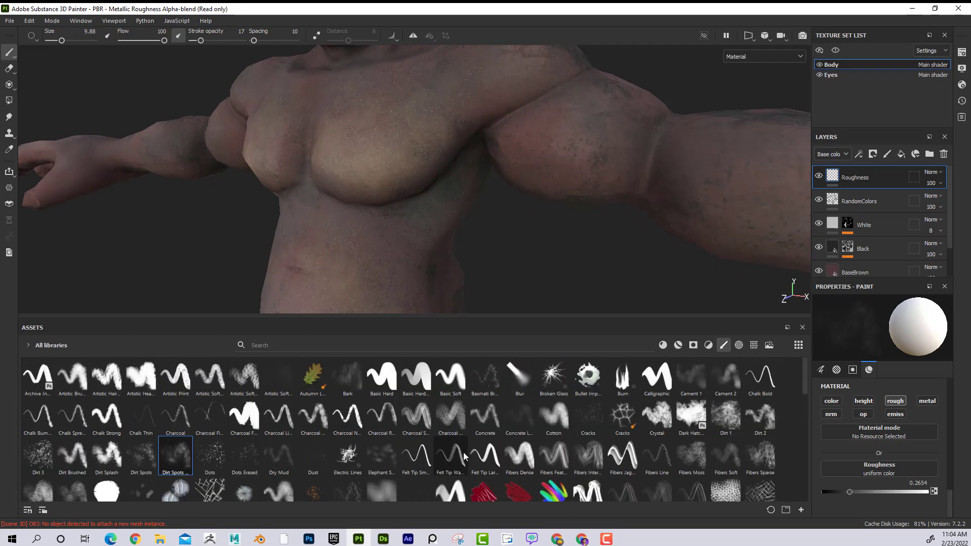
left_click(730, 418)
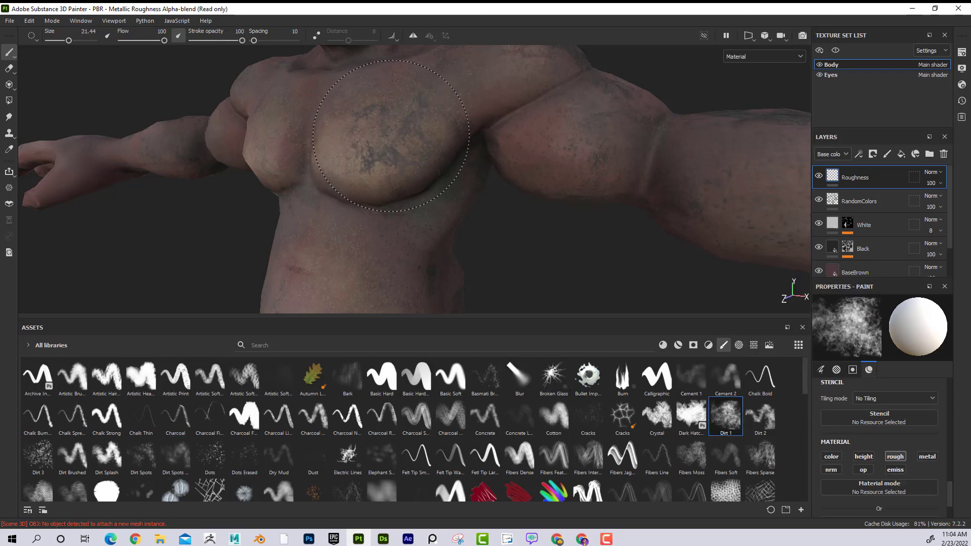
scroll(887, 476, "down", 2)
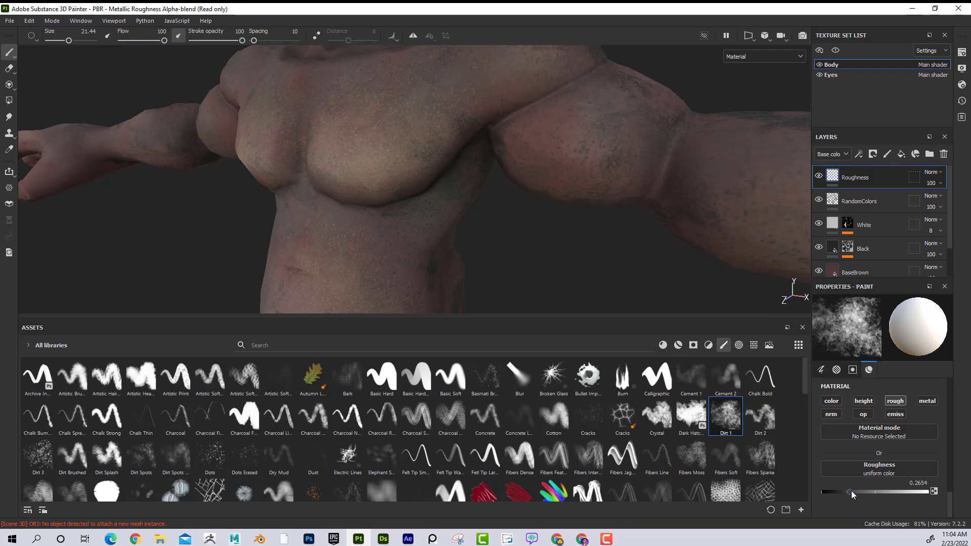
mouse_move(851, 493)
left_mouse_down()
mouse_move(815, 492)
mouse_move(834, 494)
left_mouse_up()
left_click_drag(946, 490, 850, 488)
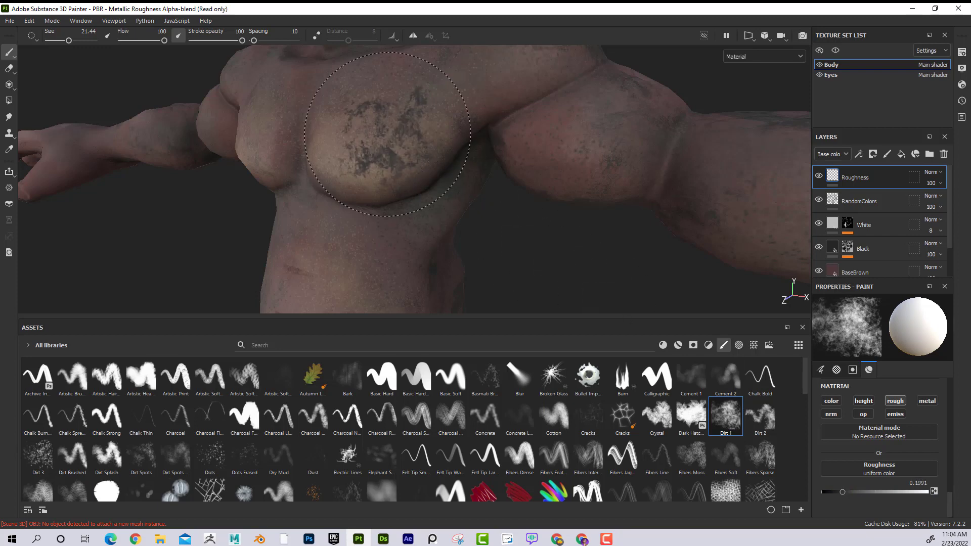
- Stamp a dirt-textured glossy patch on the creature's left pectoral and check its shine from several angles
right_click_drag(436, 112, 430, 106, "alt")
right_click_drag(513, 101, 553, 243, "alt")
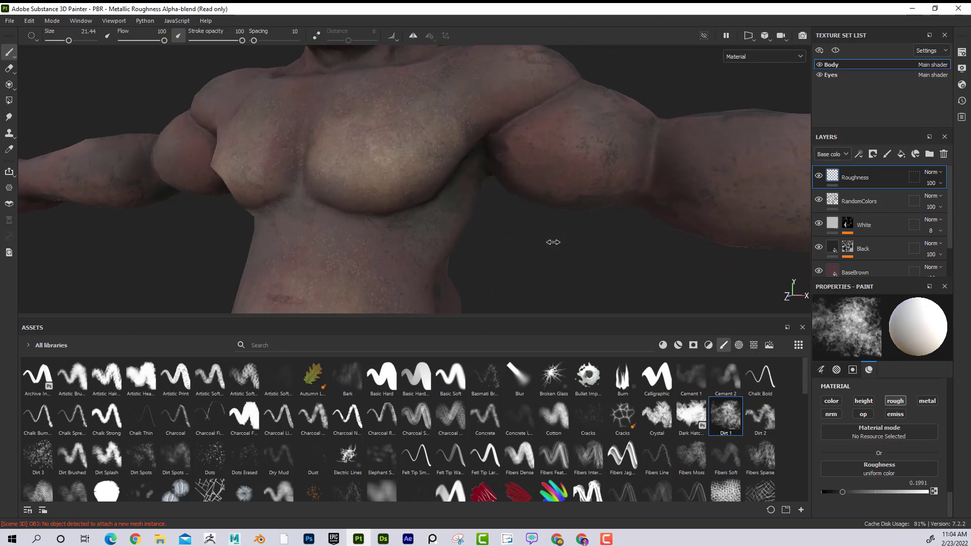
mouse_move(553, 243)
left_mouse_down("alt")
mouse_move(575, 234)
mouse_move(659, 242)
mouse_move(599, 199)
mouse_move(544, 247)
mouse_move(570, 210)
left_mouse_up("alt")
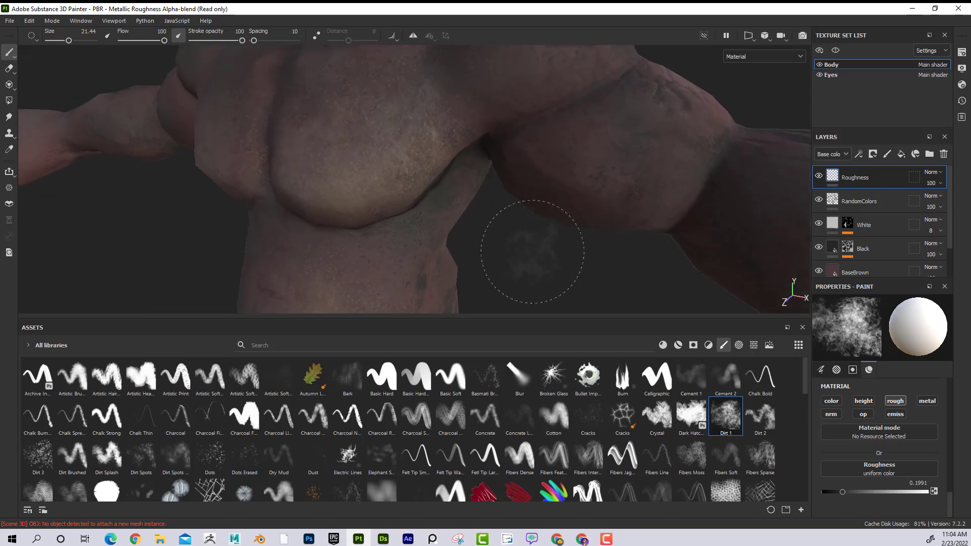
mouse_move(532, 251)
left_mouse_down("alt")
mouse_move(509, 262)
mouse_move(542, 240)
mouse_move(601, 253)
mouse_move(520, 238)
mouse_move(503, 217)
mouse_move(568, 236)
mouse_move(568, 256)
mouse_move(527, 243)
left_mouse_up("alt")
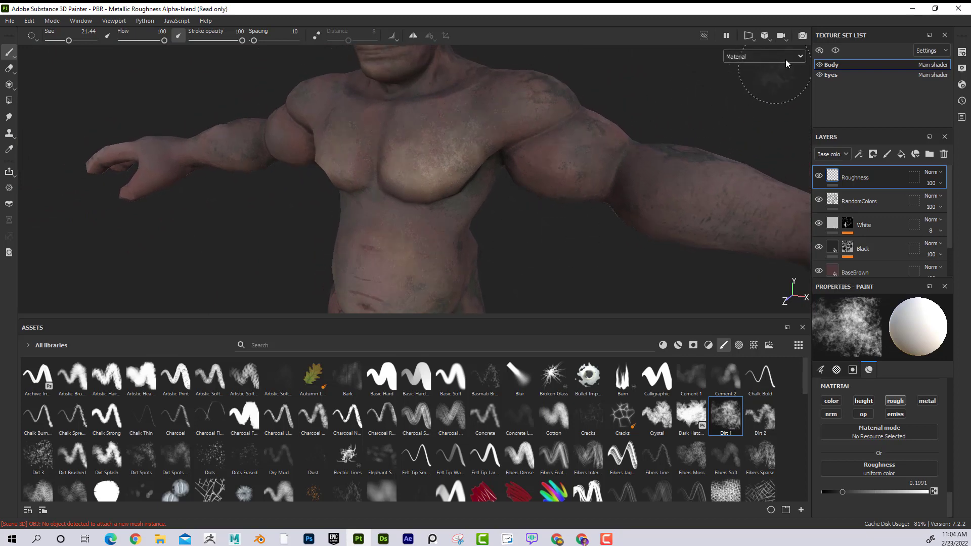
- Display only the Roughness channel to examine the painted chest patch, and return to the full Material display
left_click(786, 57)
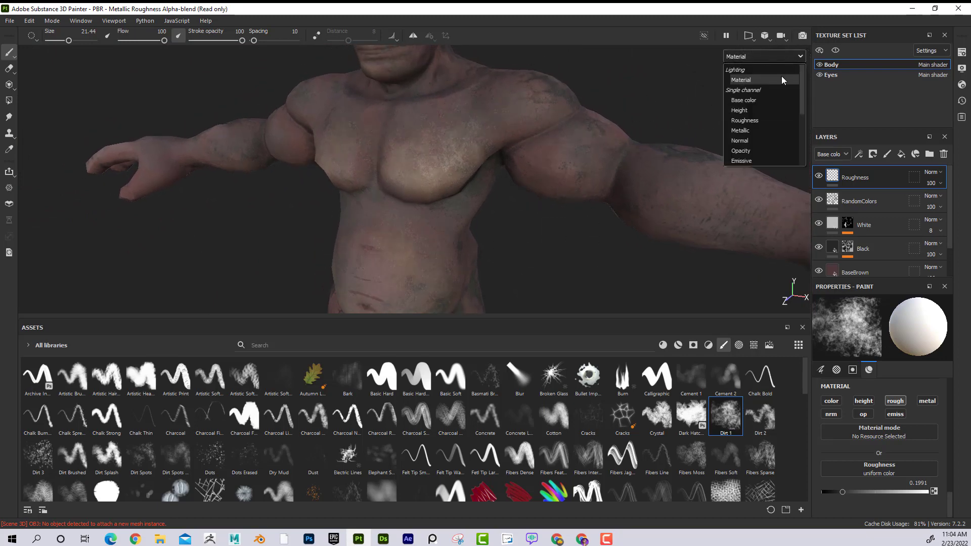
scroll(772, 101, "down", 2)
scroll(768, 124, "down", 1)
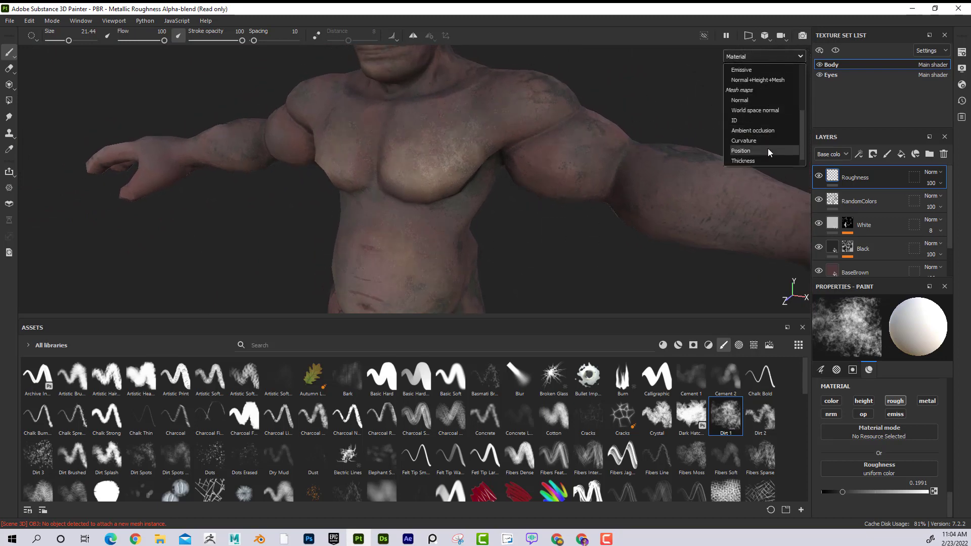
scroll(769, 149, "up", 1)
scroll(770, 129, "up", 1)
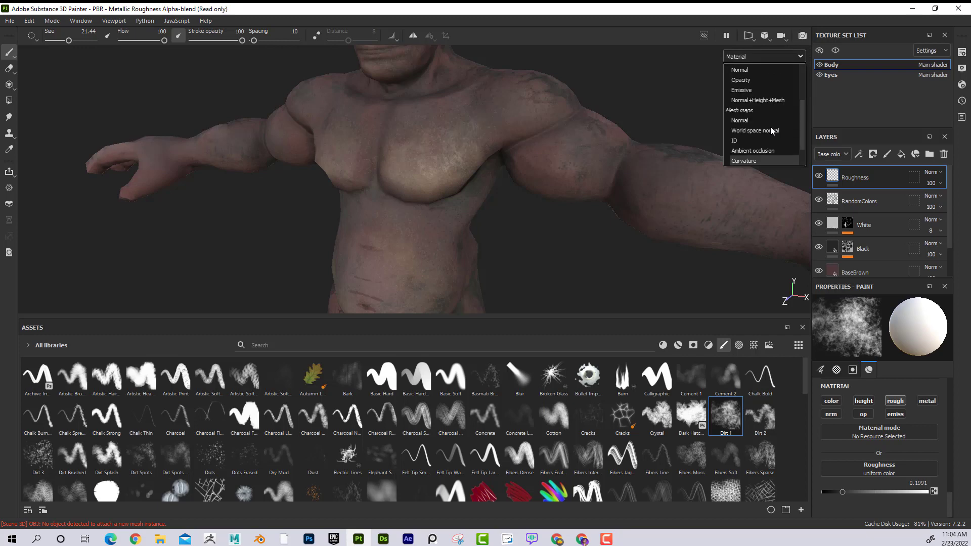
scroll(764, 101, "up", 1)
left_click(763, 84)
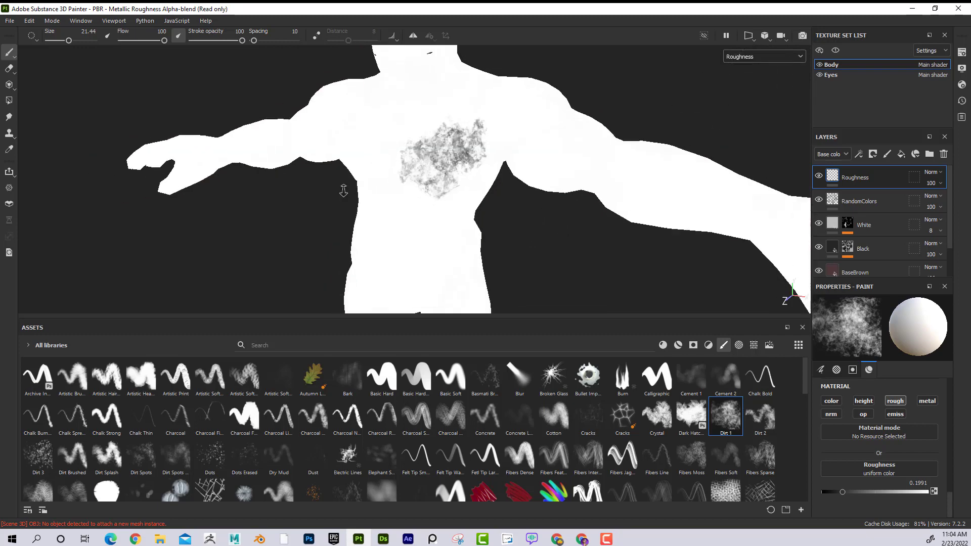
mouse_move(344, 191)
right_mouse_down("alt")
mouse_move(719, 265)
mouse_move(708, 217)
right_mouse_up("alt")
right_click_drag(570, 239, 566, 273, "alt")
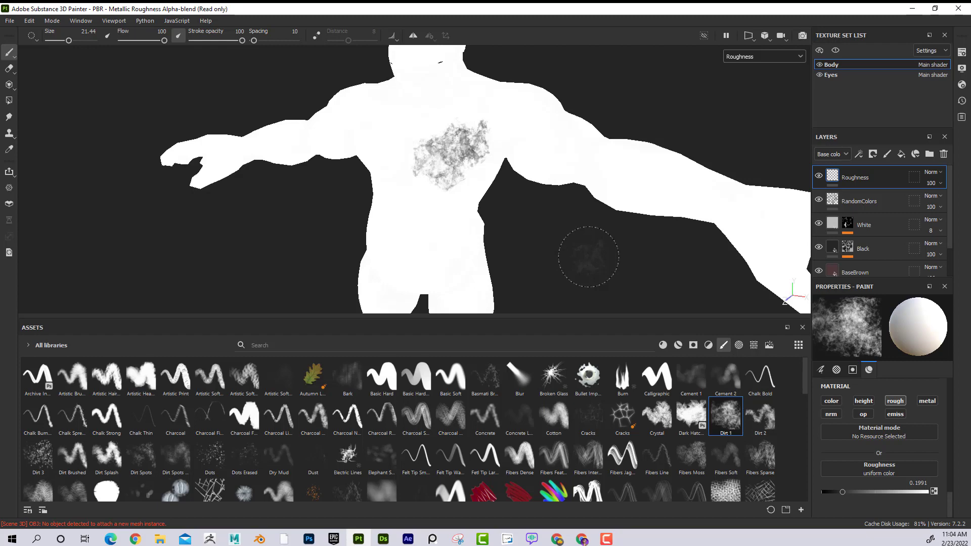
left_click(793, 57)
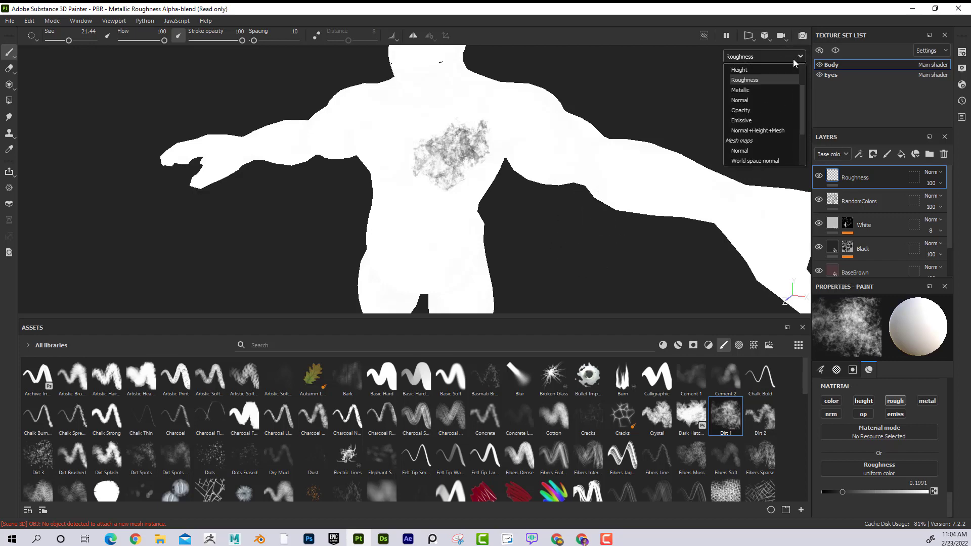
left_click(766, 81)
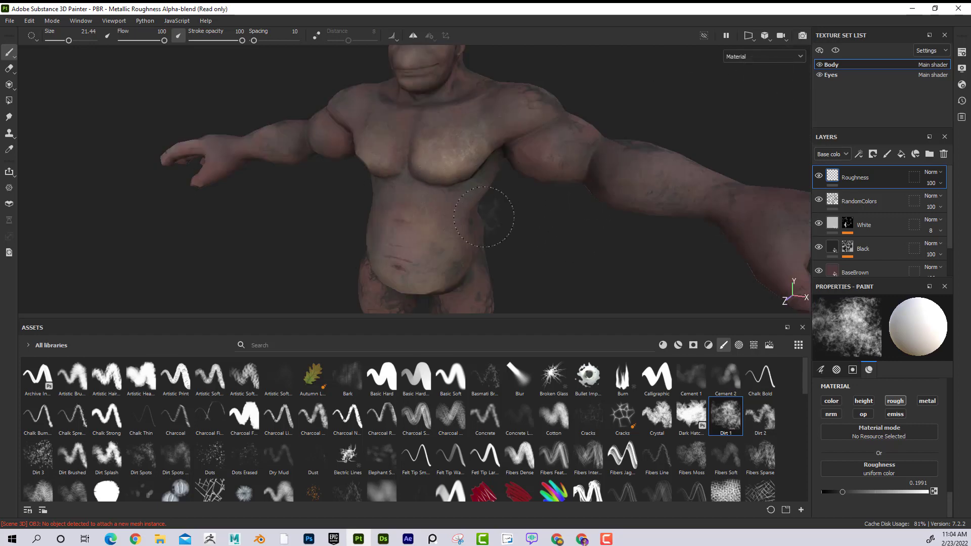
- Paint low-roughness dirt patches on the creature's belly and right pectoral
middle_click_drag(468, 202, 451, 113, "alt")
scroll(489, 147, "up", 3)
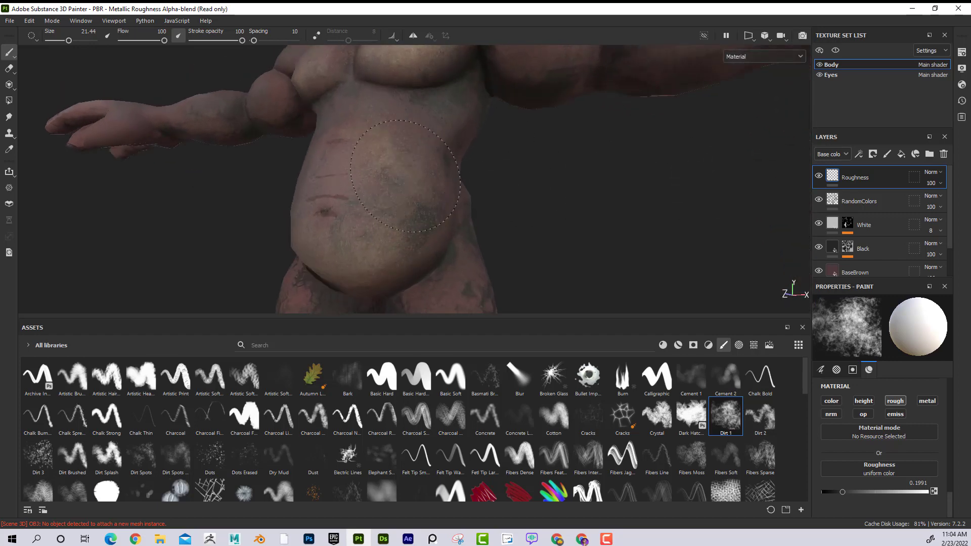
left_click_drag(396, 250, 377, 154, "alt")
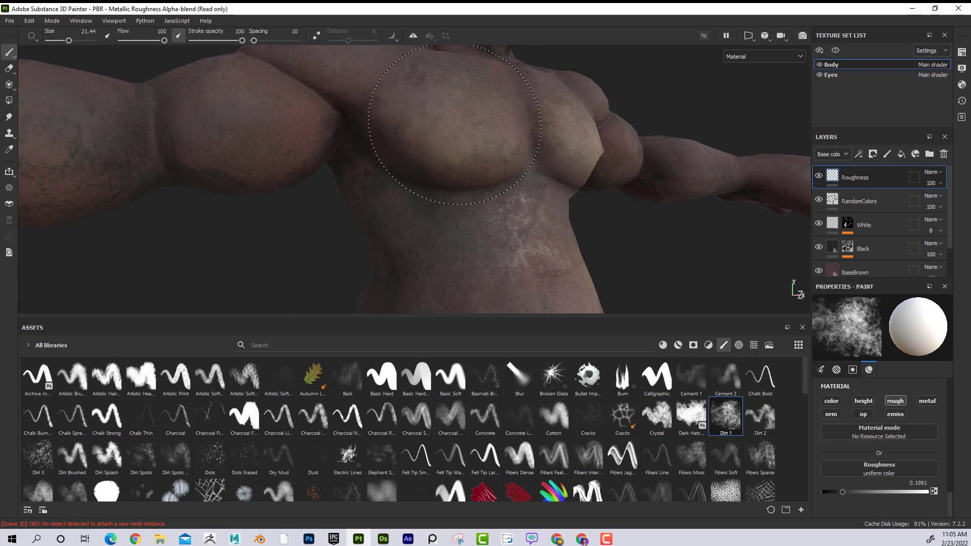
left_click_drag(455, 125, 405, 185, "alt")
- Paint glossy patches on the creature's head and face using a smaller brush, about 13 to 16 in size
mouse_move(404, 149)
left_mouse_down("alt")
mouse_move(371, 191)
mouse_move(405, 172)
mouse_move(399, 148)
left_mouse_up("alt")
key("bracketleft")
key("bracketleft")
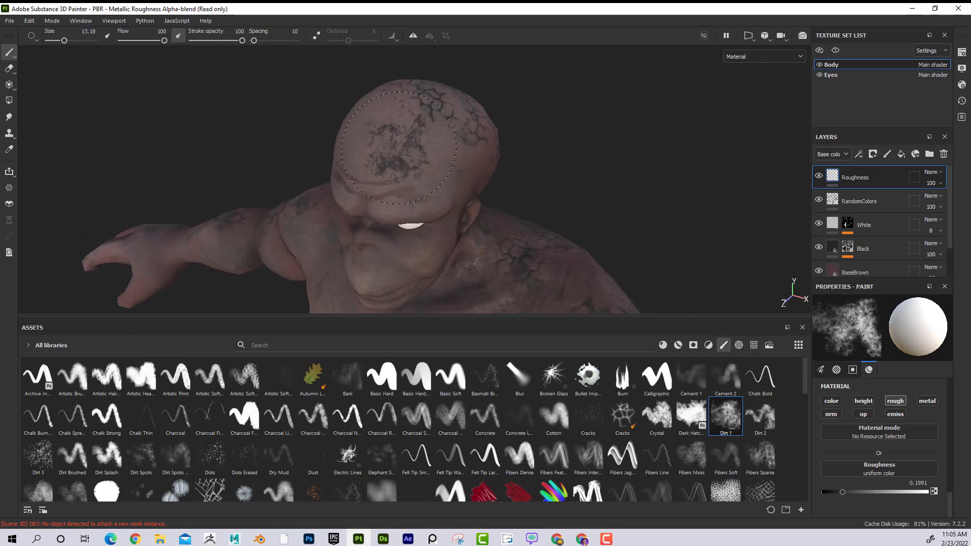
mouse_move(537, 145)
left_mouse_down("alt")
mouse_move(430, 198)
mouse_move(483, 177)
mouse_move(361, 153)
mouse_move(455, 145)
mouse_move(388, 154)
left_mouse_up("alt")
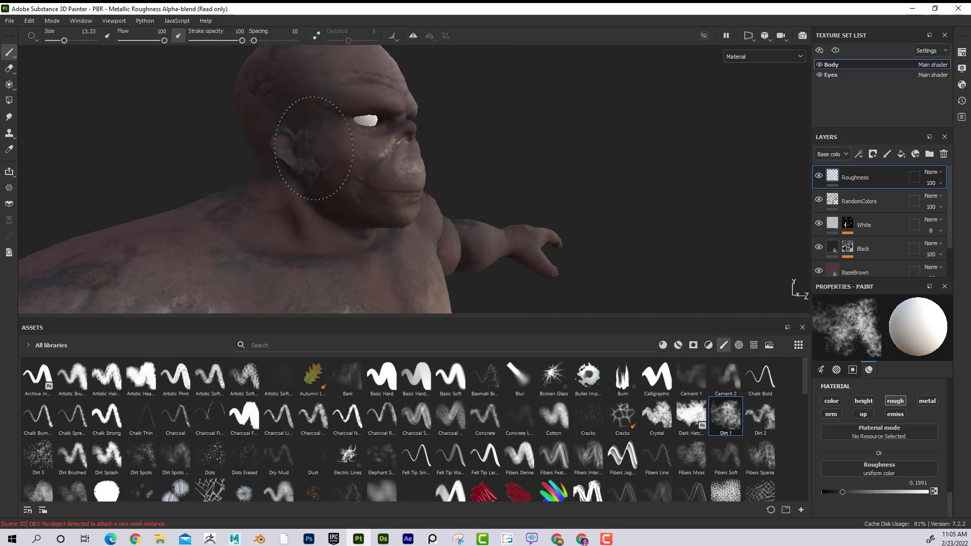
right_click_drag(388, 154, 410, 154, "ctrl")
right_click_drag(521, 149, 492, 146, "shift")
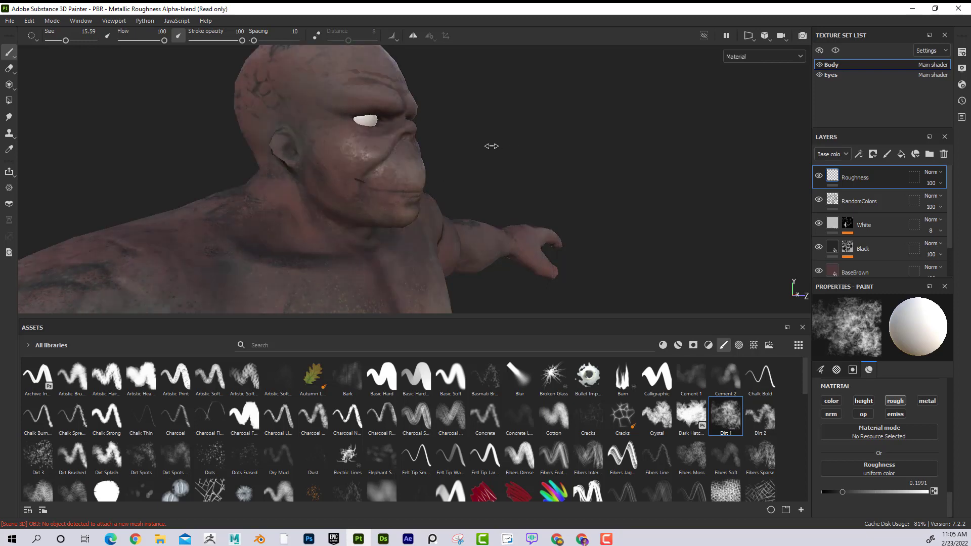
right_click_drag(237, 78, 197, 123, "alt")
- Paint glossy patches on the creature's left shoulder and upper arm at brush size 15.59
left_click_drag(485, 162, 382, 174, "alt")
right_click_drag(399, 179, 498, 196, "alt")
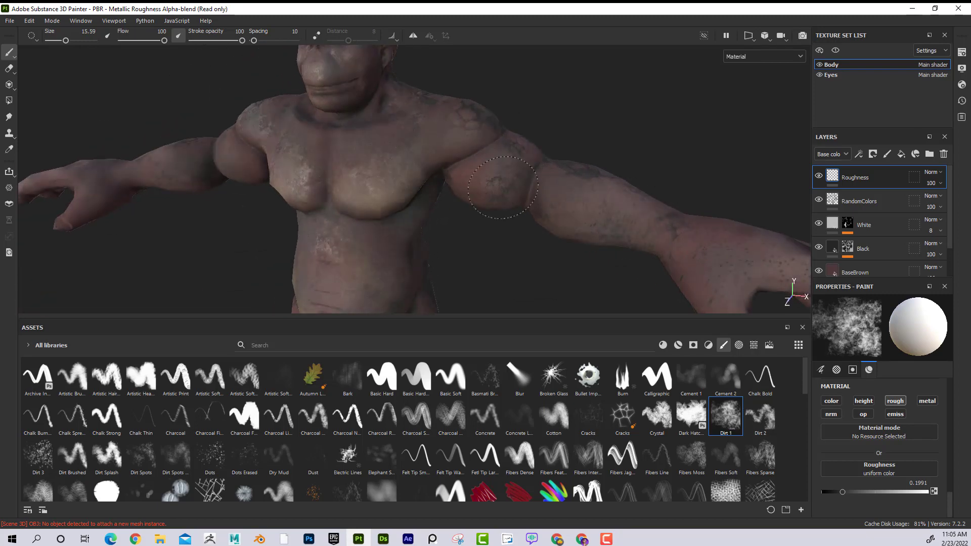
middle_click_drag(498, 196, 429, 243, "alt")
right_click_drag(430, 243, 455, 212, "alt")
right_click_drag(541, 212, 480, 200, "alt")
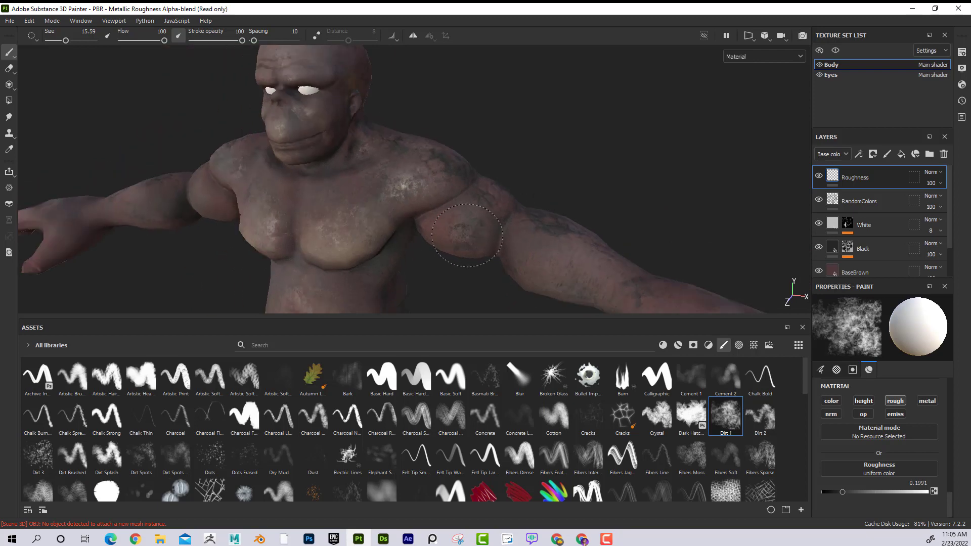
middle_click_drag(475, 194, 429, 158, "alt")
left_click_drag(429, 158, 473, 133, "alt")
middle_click_drag(430, 136, 470, 112, "alt")
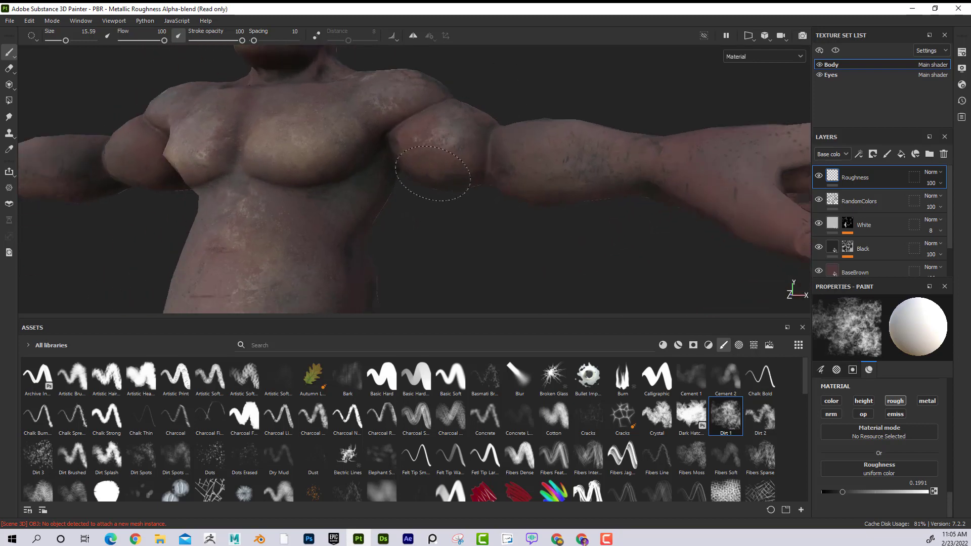
- Paint glossy patches along the creature's left forearm and onto the back of the left hand
left_click_drag(498, 169, 537, 175, "alt")
left_click_drag(596, 173, 609, 169)
left_click_drag(605, 180, 571, 222, "alt")
right_click_drag(572, 222, 522, 209, "alt")
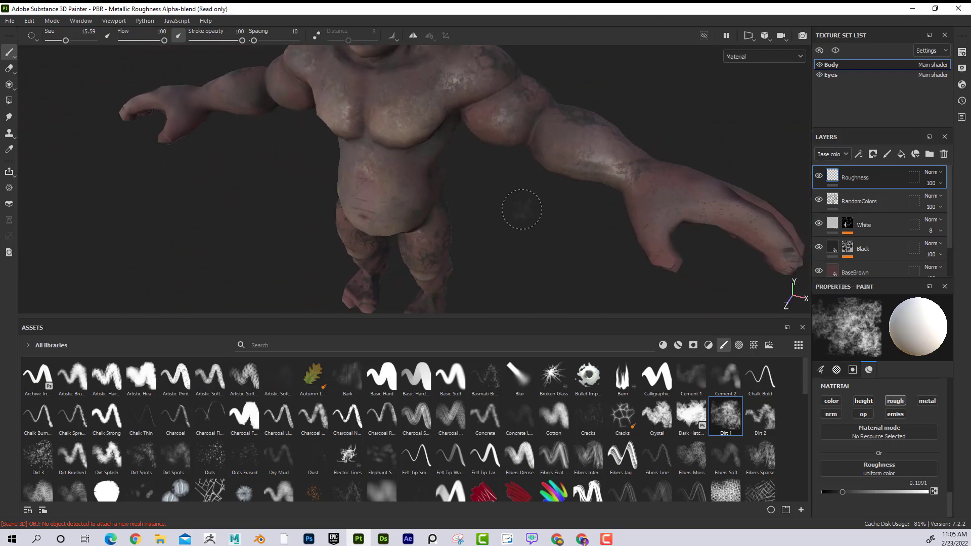
middle_click_drag(695, 210, 554, 217, "alt")
right_click_drag(554, 218, 600, 230, "alt")
right_click_drag(546, 246, 506, 218, "alt")
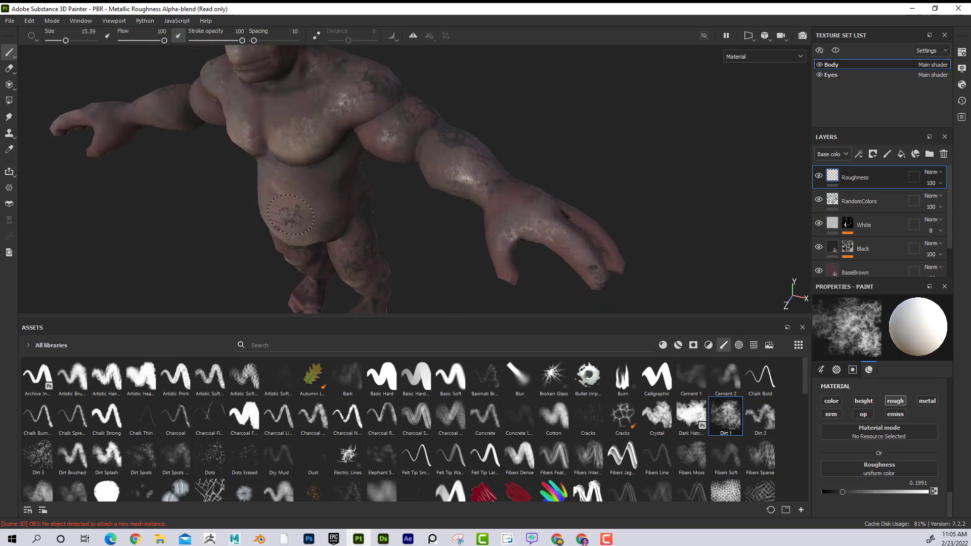
- Paint glossy dirt patches on the creature's lower belly and cracked left thigh
left_click_drag(486, 197, 435, 147, "alt")
left_click_drag(401, 113, 372, 152)
middle_click_drag(547, 223, 544, 156, "alt")
right_click_drag(544, 157, 572, 172, "alt")
left_click_drag(432, 157, 440, 173)
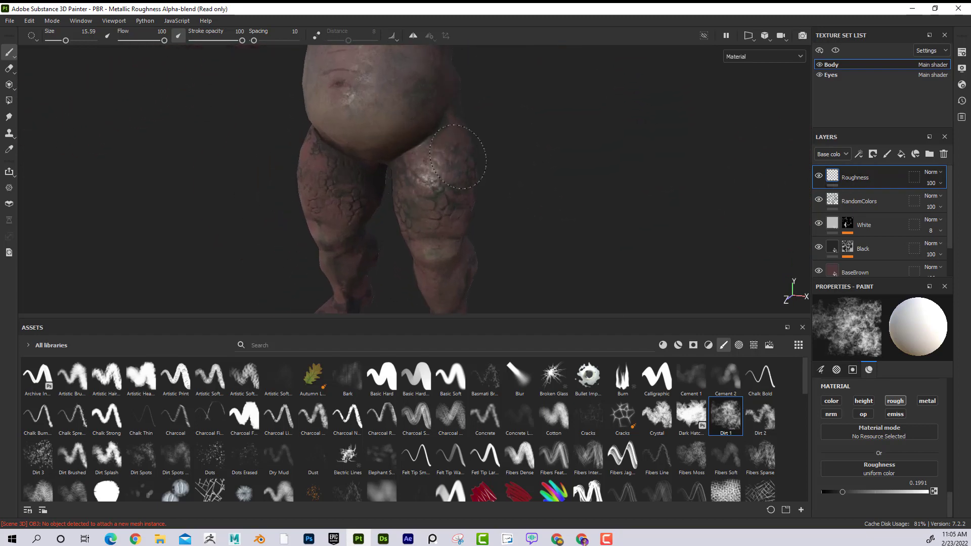
right_click_drag(426, 180, 447, 189, "alt")
left_click_drag(437, 165, 457, 178)
right_click_drag(470, 177, 506, 187, "alt")
- Enlarge the brush to 22.75 and paint glossy patches down the creature's thighs, knees and lower legs
mouse_move(506, 157)
left_mouse_down("alt")
mouse_move(513, 185)
mouse_move(668, 136)
mouse_move(708, 136)
left_mouse_up("alt")
right_click_drag(499, 133, 519, 133, "ctrl")
left_click_drag(520, 177, 514, 172, "alt")
mouse_move(587, 228)
middle_mouse_down("alt")
mouse_move(482, 236)
mouse_move(452, 138)
middle_mouse_up("alt")
right_click_drag(452, 137, 472, 151, "alt")
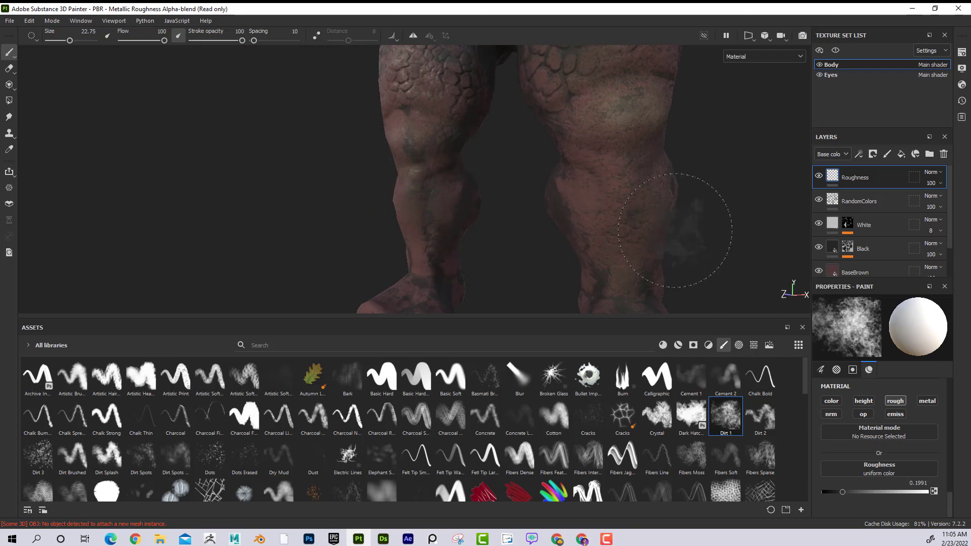
right_click_drag(608, 215, 485, 195, "alt")
middle_click_drag(486, 195, 472, 260, "alt")
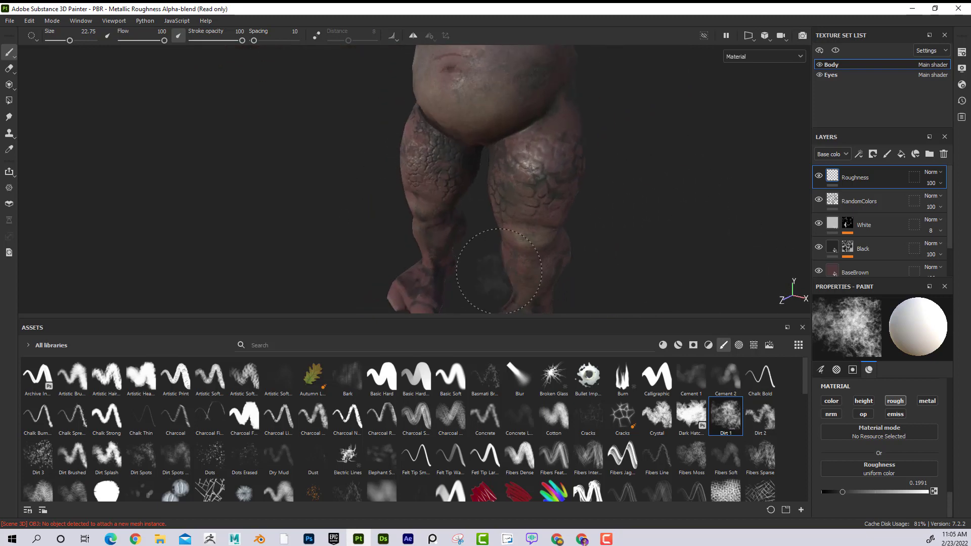
- Paint glossy patches along the creature's right forearm and upper arm
right_click_drag(473, 261, 491, 309, "alt")
middle_click_drag(434, 140, 436, 234, "alt")
right_click_drag(436, 234, 245, 167, "alt")
left_click_drag(244, 167, 289, 168, "alt")
middle_click_drag(462, 167, 503, 255, "alt")
middle_click_drag(447, 202, 435, 253, "alt")
right_click_drag(435, 253, 475, 279, "alt")
right_click_drag(475, 227, 404, 212, "alt")
left_click_drag(404, 213, 486, 210, "alt")
middle_click_drag(349, 243, 445, 202, "alt")
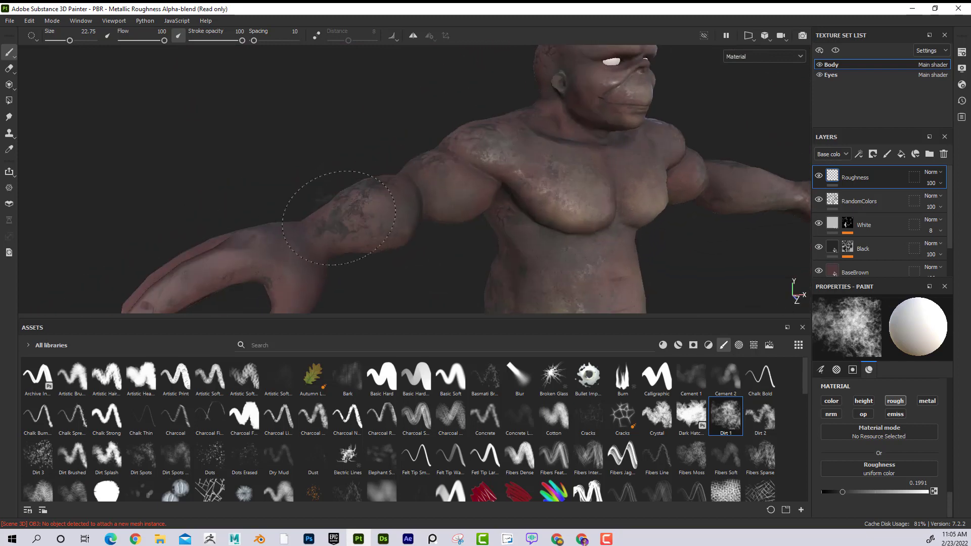
left_click_drag(347, 228, 422, 194)
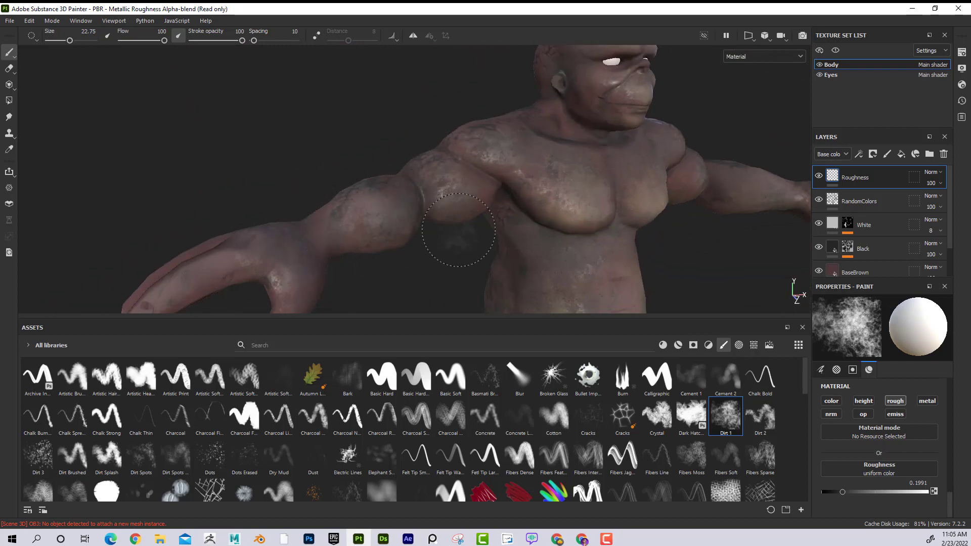
- Paint glossy patches on the underside of the creature's right arm and on the right palm
left_click_drag(455, 228, 375, 93, "alt")
right_click_drag(375, 93, 283, 169, "alt")
left_click_drag(284, 169, 303, 106, "alt")
right_click_drag(303, 106, 394, 157, "alt")
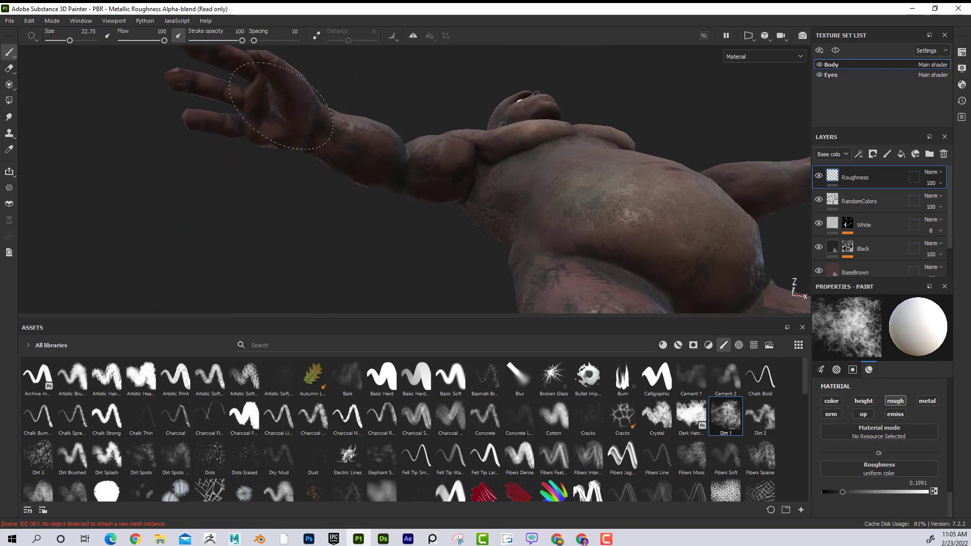
left_click_drag(511, 210, 373, 263, "alt")
right_click_drag(372, 263, 202, 145, "alt")
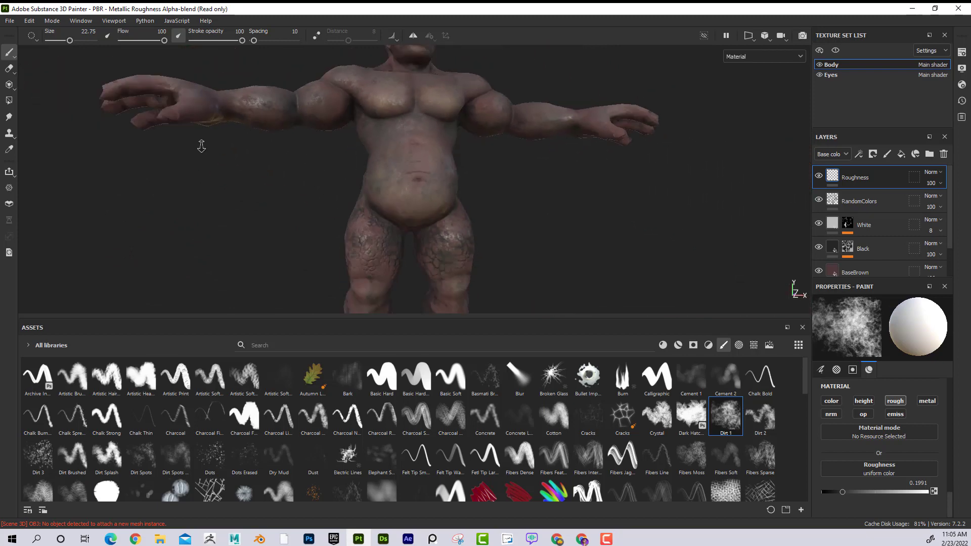
- Reduce the brush size to 3.81 and paint the two toenails of the creature's right foot glossy
left_click_drag(202, 145, 218, 172, "alt")
middle_click_drag(218, 172, 223, 121, "alt")
middle_click_drag(452, 260, 457, 122, "alt")
right_click_drag(549, 217, 637, 247, "alt")
left_click_drag(336, 195, 422, 202, "alt")
right_click_drag(571, 213, 675, 245, "alt")
mouse_move(436, 239)
right_mouse_down("ctrl")
mouse_move(364, 239)
mouse_move(374, 240)
right_mouse_up("ctrl")
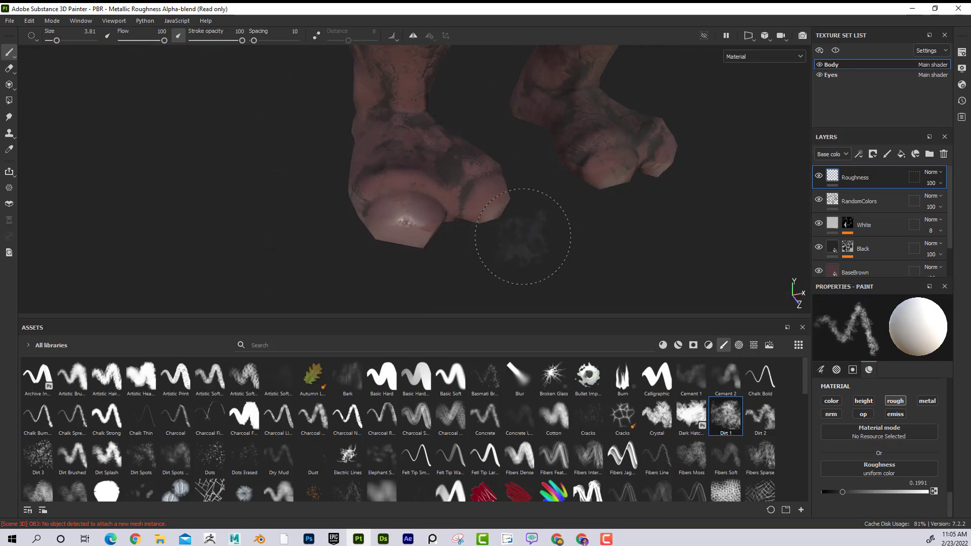
mouse_move(523, 237)
left_mouse_down("alt")
mouse_move(496, 235)
mouse_move(510, 217)
left_mouse_up("alt")
left_click_drag(673, 242, 641, 242, "alt")
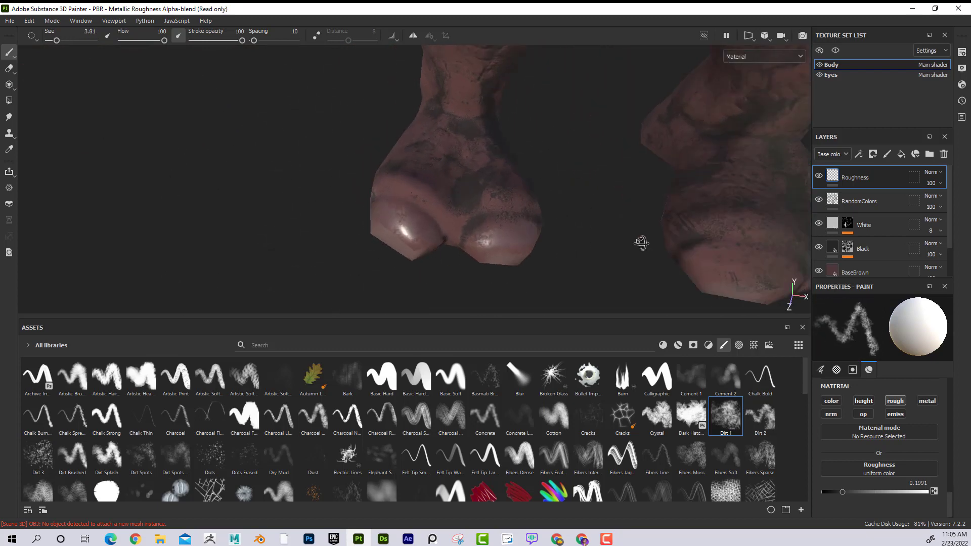
- Paint the toenails of the creature's left foot glossy
middle_click_drag(642, 243, 407, 200, "alt")
left_click_drag(407, 200, 435, 203, "alt")
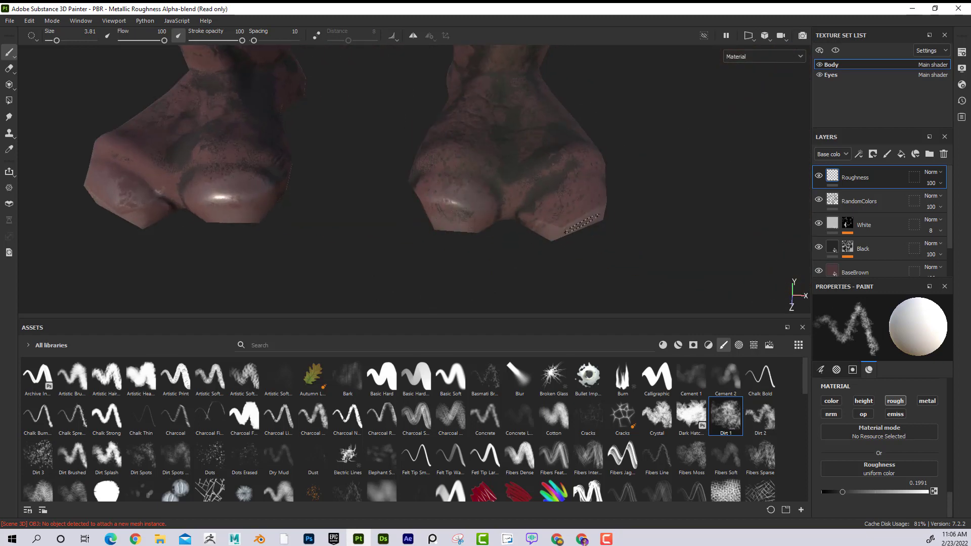
right_click_drag(470, 207, 435, 202, "alt")
- Turn on symmetry and paint the fingernails of both hands glossy
middle_click_drag(435, 202, 462, 302, "alt")
right_click_drag(462, 301, 422, 136, "alt")
middle_click_drag(423, 136, 324, 162, "alt")
left_click_drag(323, 162, 354, 167, "alt")
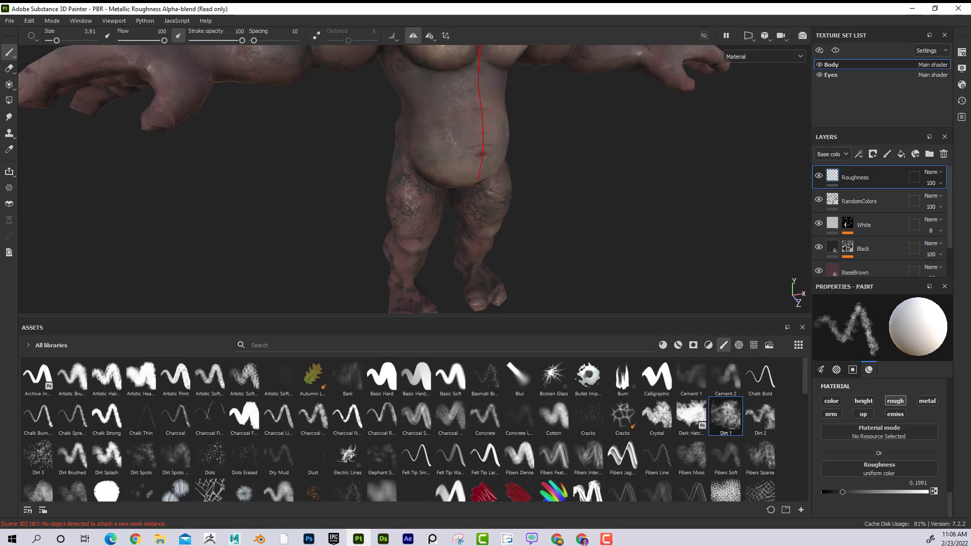
middle_click_drag(354, 141, 359, 161, "alt")
left_click_drag(273, 146, 341, 167, "alt")
middle_click_drag(340, 166, 410, 149, "alt")
right_click_drag(409, 150, 561, 202, "alt")
left_click_drag(561, 202, 541, 205, "alt")
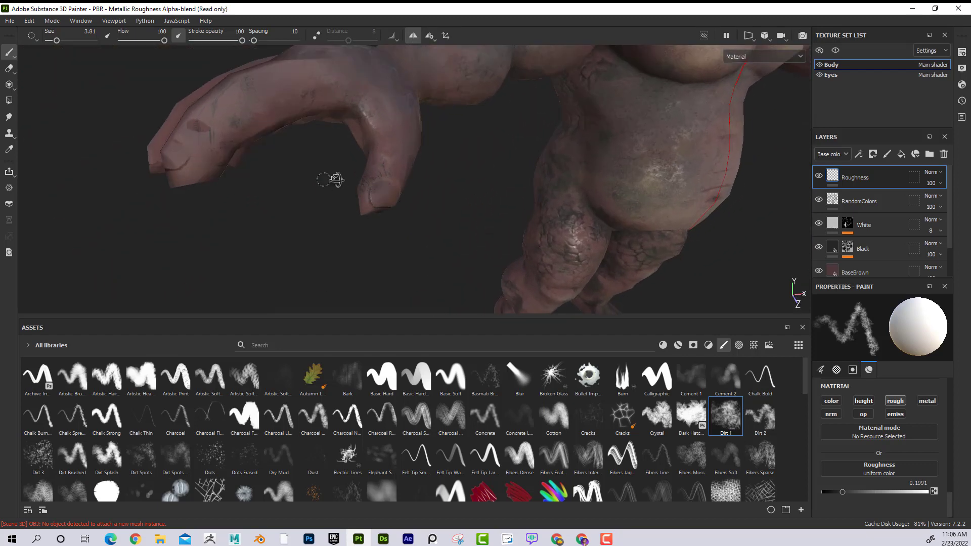
left_click_drag(335, 179, 576, 150, "alt")
left_click_drag(399, 228, 405, 223)
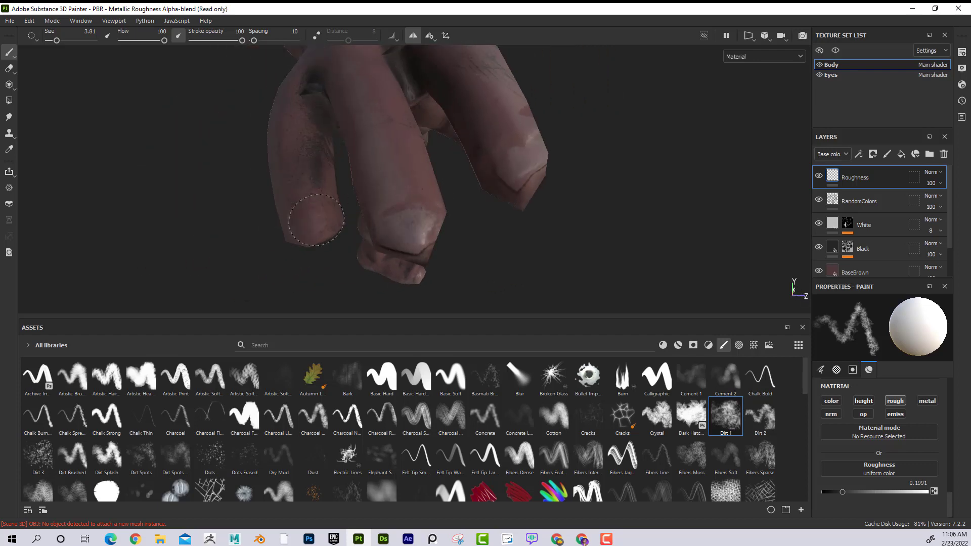
right_click_drag(320, 220, 254, 137, "alt")
left_click_drag(253, 136, 329, 142, "alt")
middle_click_drag(733, 172, 505, 182, "alt")
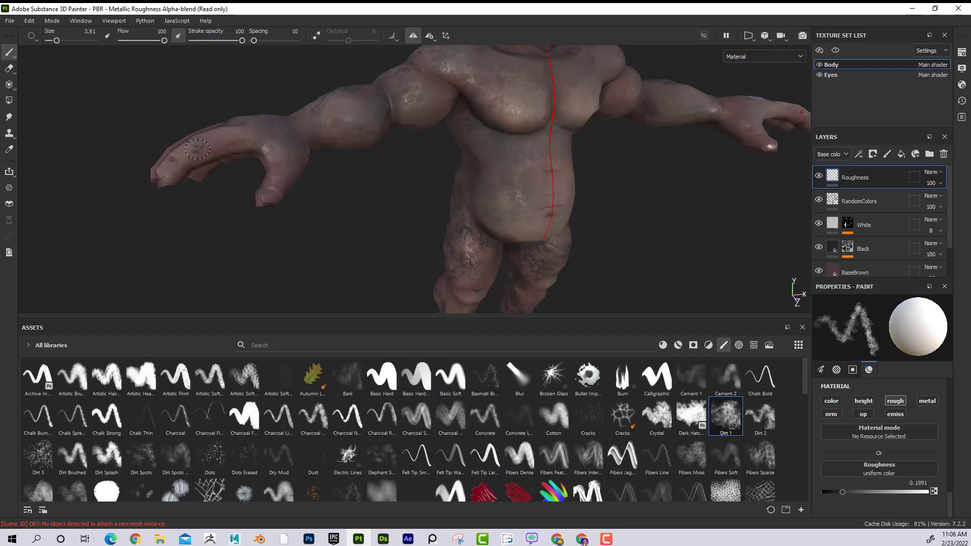
- Turn off symmetry, enlarge the brush to 10.87 and paint a glossy patch in the middle of the creature's upper chest
right_click_drag(546, 213, 498, 187, "alt")
mouse_move(498, 187)
middle_mouse_down("alt")
mouse_move(530, 212)
mouse_move(434, 244)
middle_mouse_up("alt")
left_click_drag(434, 245, 417, 225, "alt")
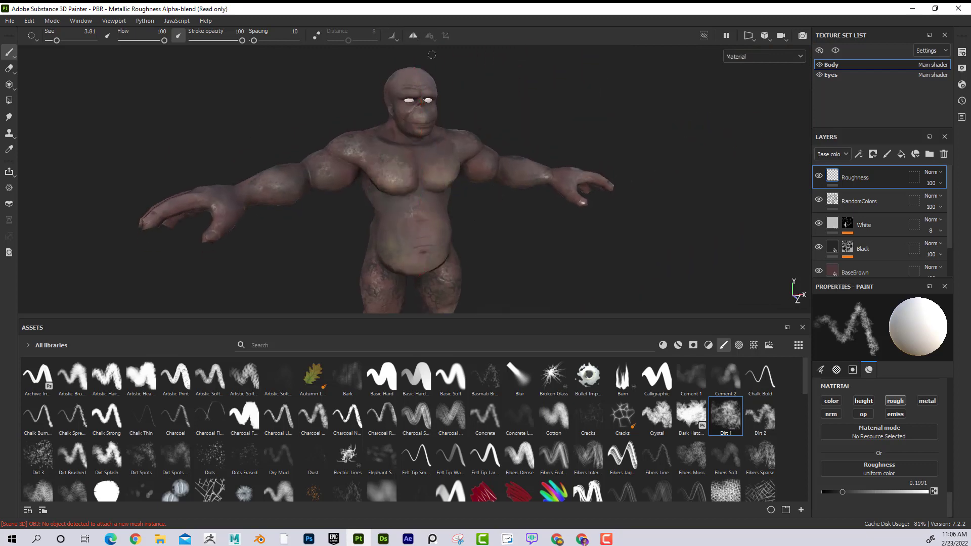
right_click_drag(424, 101, 477, 180, "alt")
middle_click_drag(477, 180, 481, 227, "alt")
right_click_drag(546, 222, 587, 253, "alt")
mouse_move(494, 210)
left_mouse_down("alt")
mouse_move(471, 222)
mouse_move(463, 208)
left_mouse_up("alt")
right_click_drag(445, 167, 468, 182, "alt")
right_click_drag(428, 136, 465, 137, "ctrl")
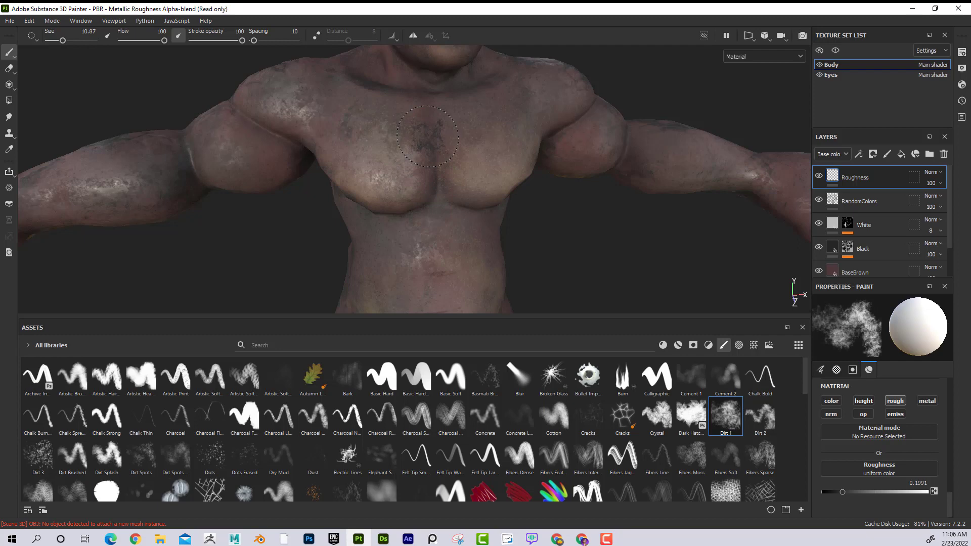
left_click(453, 101)
- Paint glossy patches around the creature's neck and upper chest
middle_click_drag(454, 104, 431, 147, "alt")
right_click_drag(428, 149, 452, 167, "alt")
left_click_drag(397, 137, 381, 134, "alt")
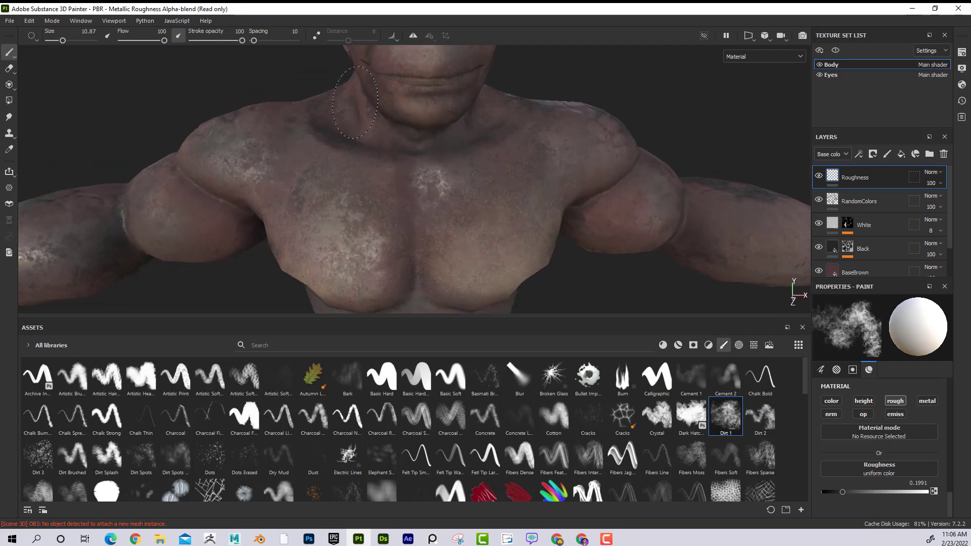
right_click_drag(398, 113, 405, 158, "alt")
left_click_drag(405, 159, 468, 123, "alt")
right_click_drag(541, 163, 544, 256, "alt")
left_click_drag(399, 220, 360, 197, "alt")
right_click_drag(582, 271, 586, 239, "alt")
middle_click_drag(472, 206, 475, 234, "alt")
right_click_drag(510, 257, 511, 237, "alt")
left_click_drag(487, 233, 481, 271, "alt")
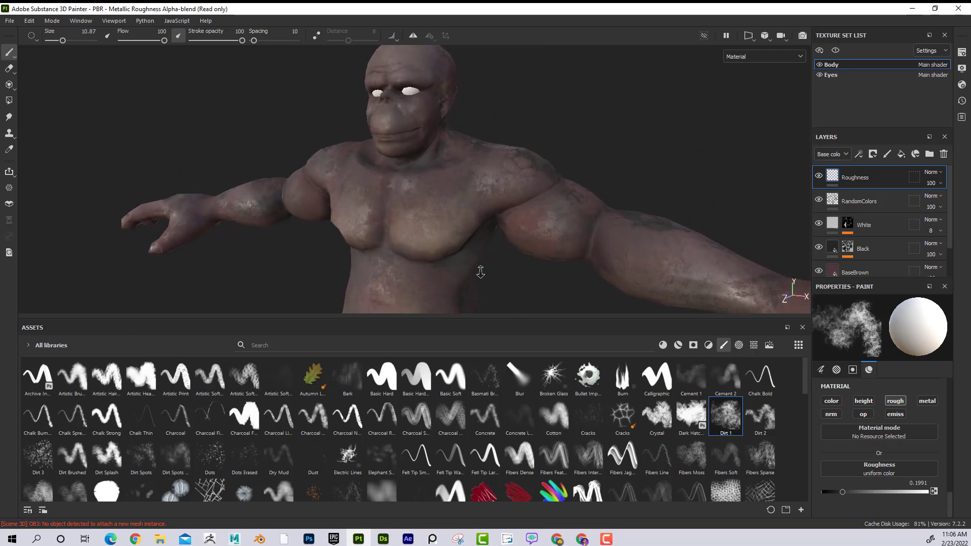
- Raise the brush roughness to 0.7346, enlarge the brush to 19.69 and paint rougher patches over the creature's chest
right_click_drag(481, 271, 483, 260, "alt")
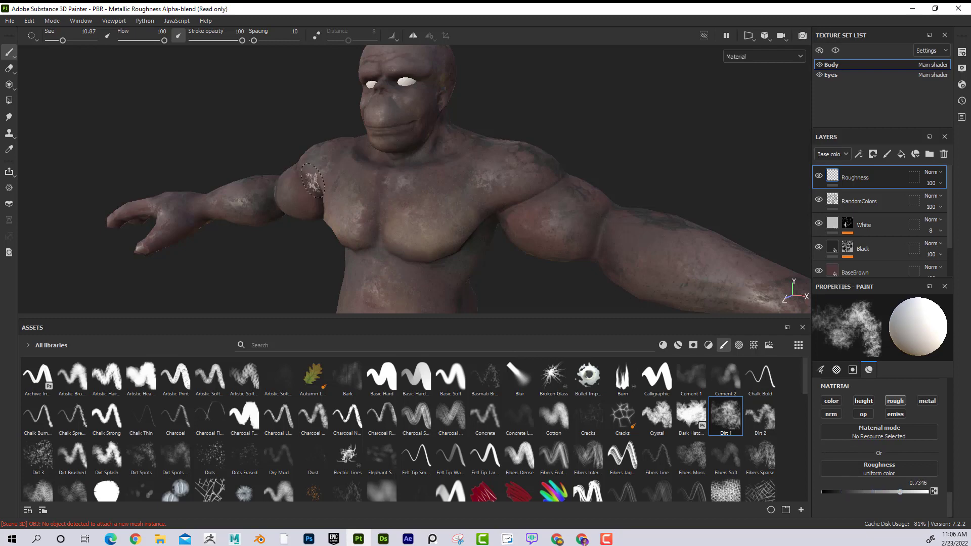
right_click_drag(397, 211, 402, 213, "ctrl")
left_click_drag(441, 183, 442, 202, "alt")
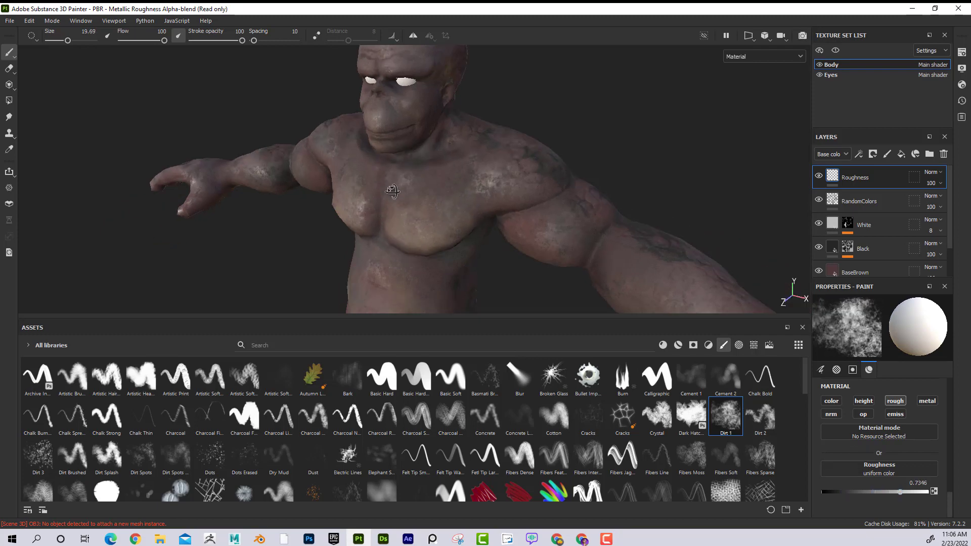
right_click_drag(460, 192, 498, 172, "alt")
right_click_drag(474, 203, 437, 208, "alt")
middle_click_drag(405, 177, 397, 116, "alt")
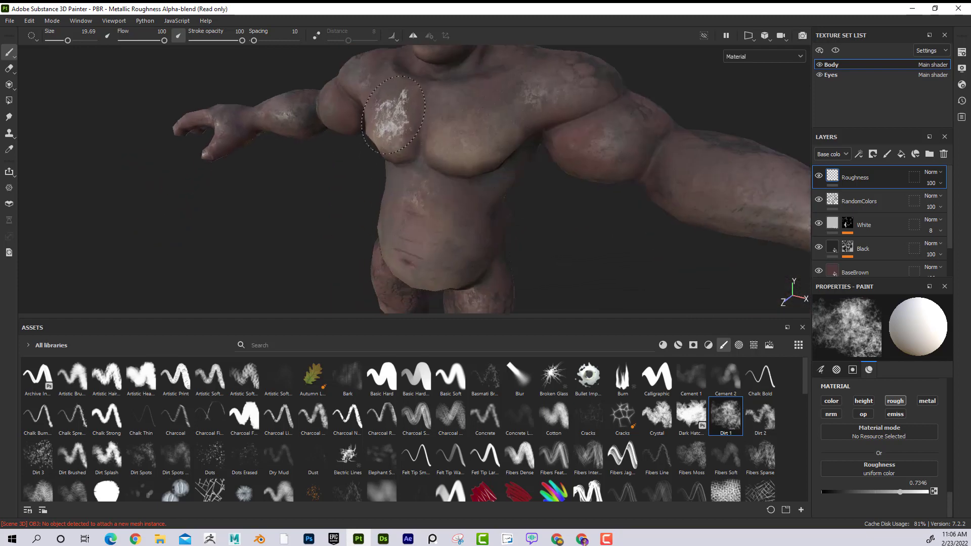
- Examine the gloss on the creature's torso and arms from both sides with the environment lighting rotated
left_click_drag(392, 115, 434, 124, "alt")
mouse_move(365, 109)
left_mouse_down("alt")
mouse_move(429, 102)
mouse_move(432, 90)
left_mouse_up("alt")
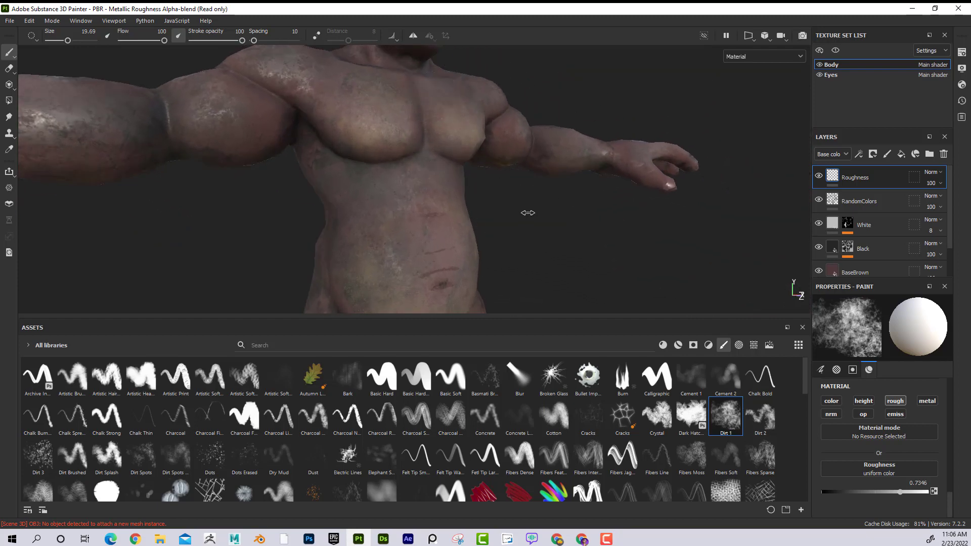
right_click_drag(528, 213, 545, 212, "shift")
left_click_drag(608, 212, 475, 195, "alt")
right_click_drag(601, 215, 574, 219, "alt")
middle_click_drag(575, 202, 571, 248, "alt")
left_click_drag(571, 233, 585, 195, "alt")
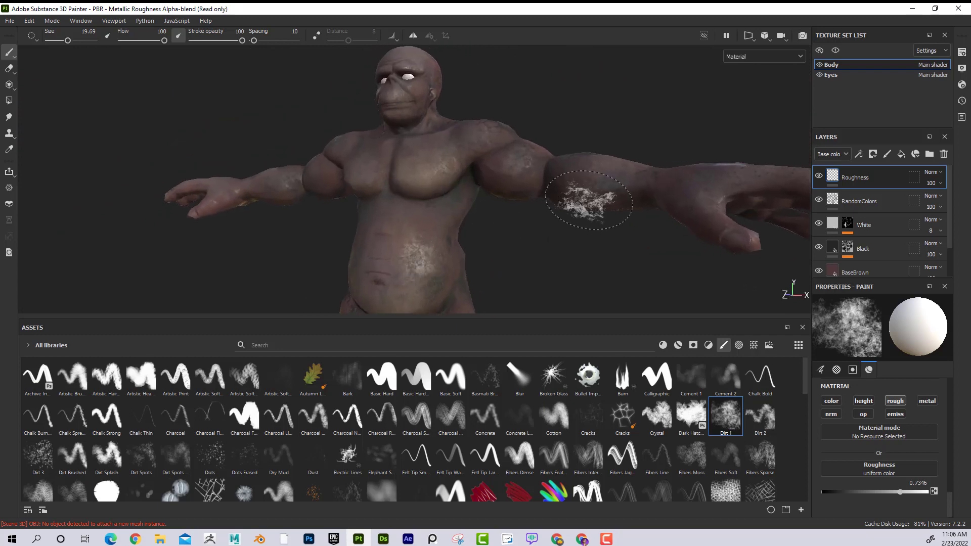
- Display only the Roughness channel and examine the painted variation around the whole body
left_click(765, 57)
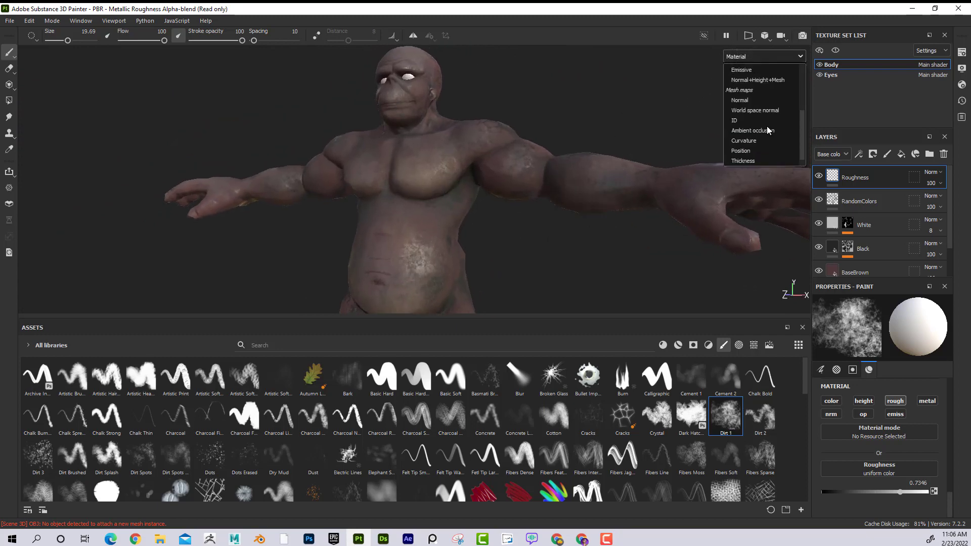
left_click(758, 95)
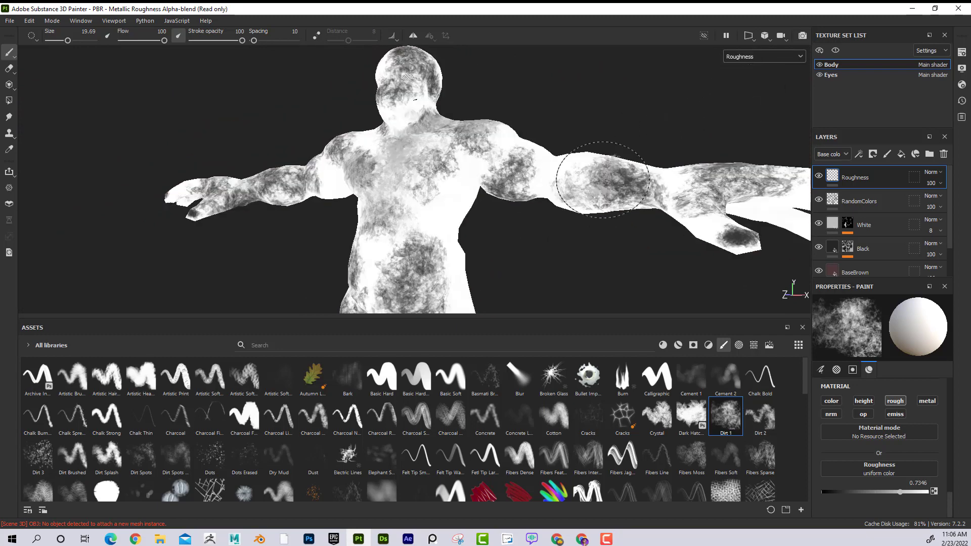
right_click_drag(602, 183, 430, 197, "alt")
left_click_drag(304, 199, 957, 204, "alt")
left_click_drag(407, 182, 452, 190, "alt")
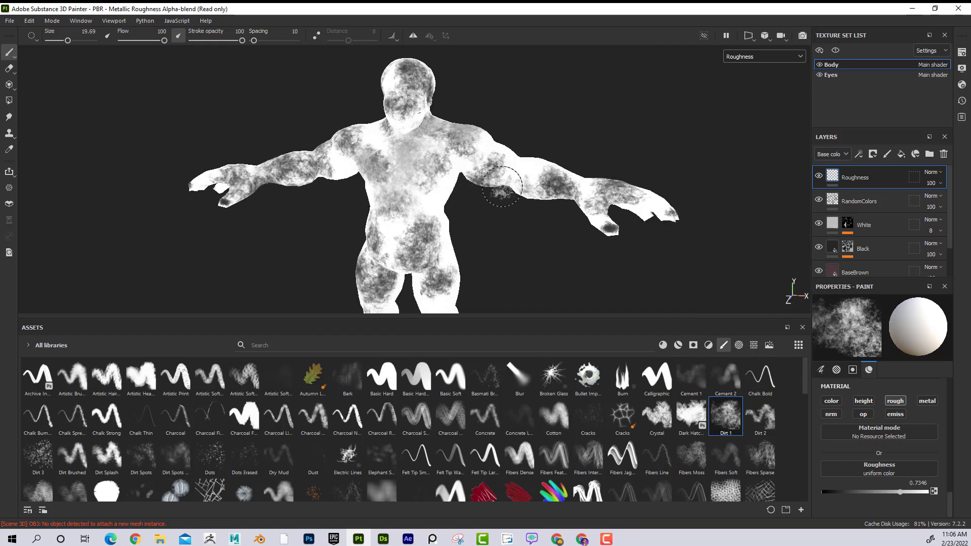
- Return the display to Material and examine the finished skin gloss on the torso and arm from several angles
left_click(772, 57)
scroll(763, 85, "up", 3)
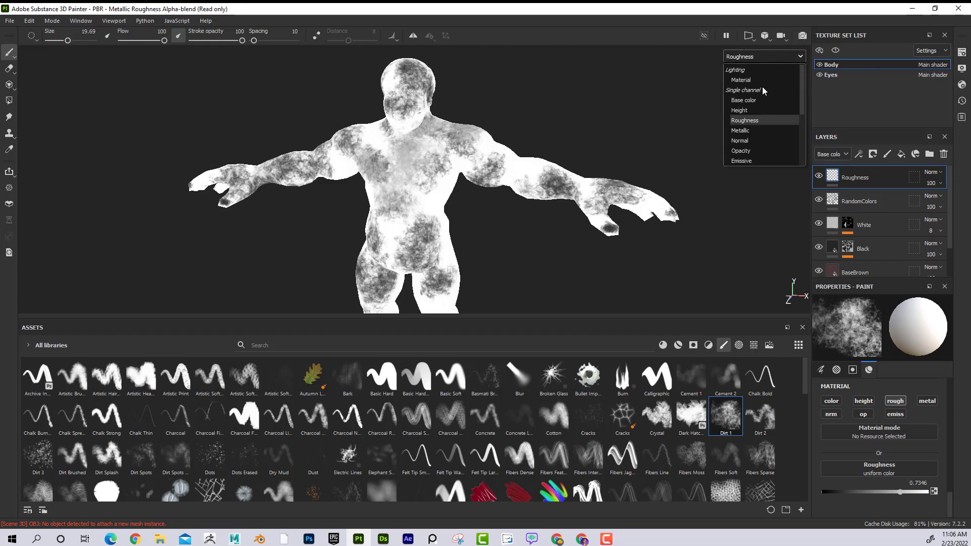
left_click(764, 82)
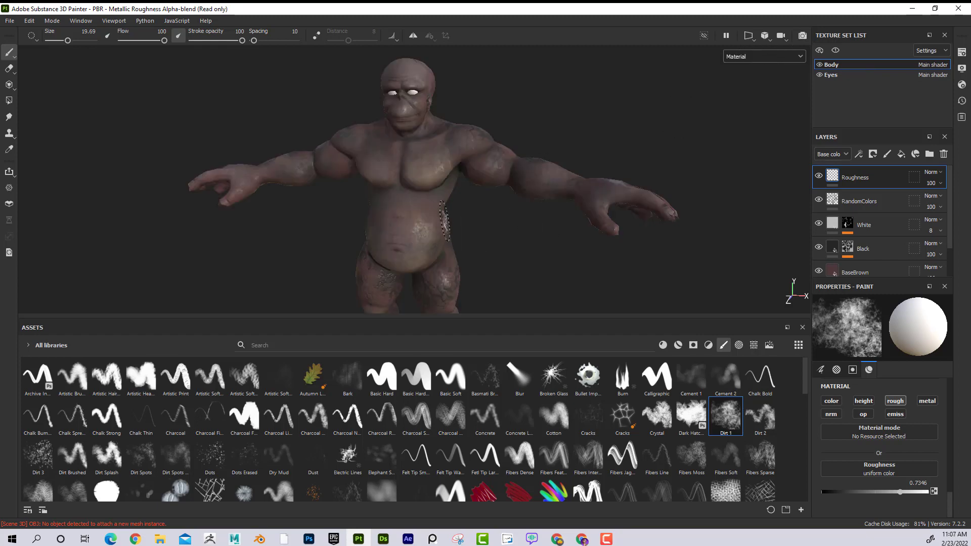
left_click_drag(389, 206, 289, 204, "alt")
right_click_drag(289, 204, 344, 204, "alt")
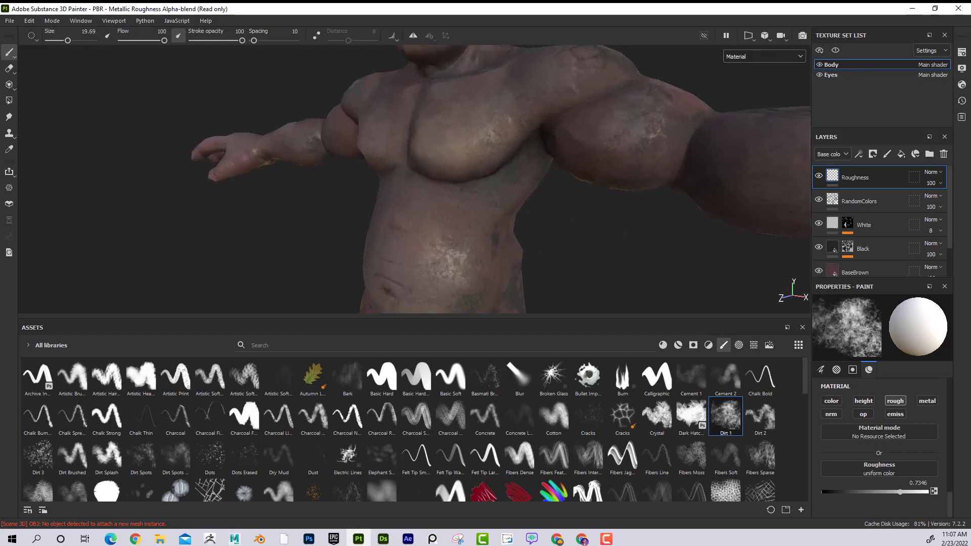
left_click_drag(536, 207, 587, 267, "alt")
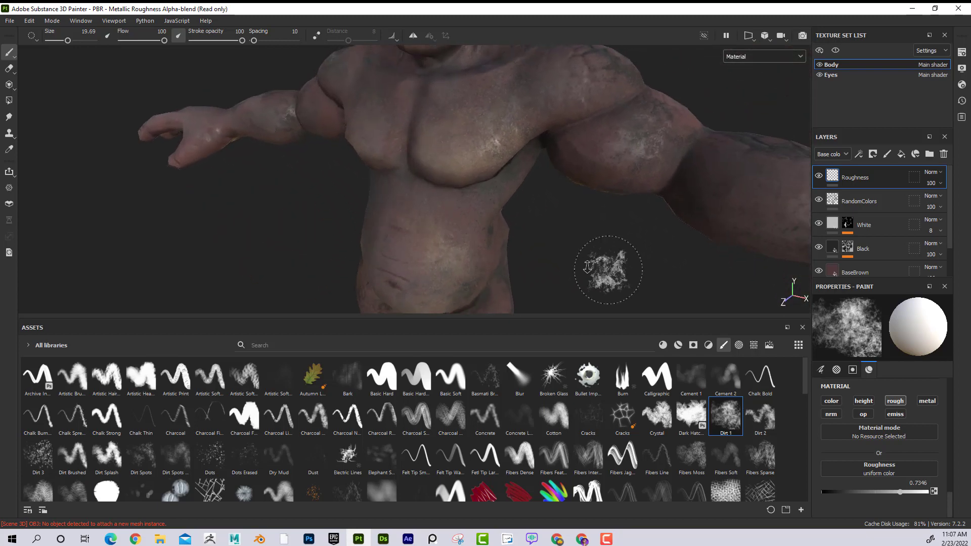
right_click_drag(587, 267, 356, 212, "alt")
left_click_drag(356, 213, 455, 216, "alt")
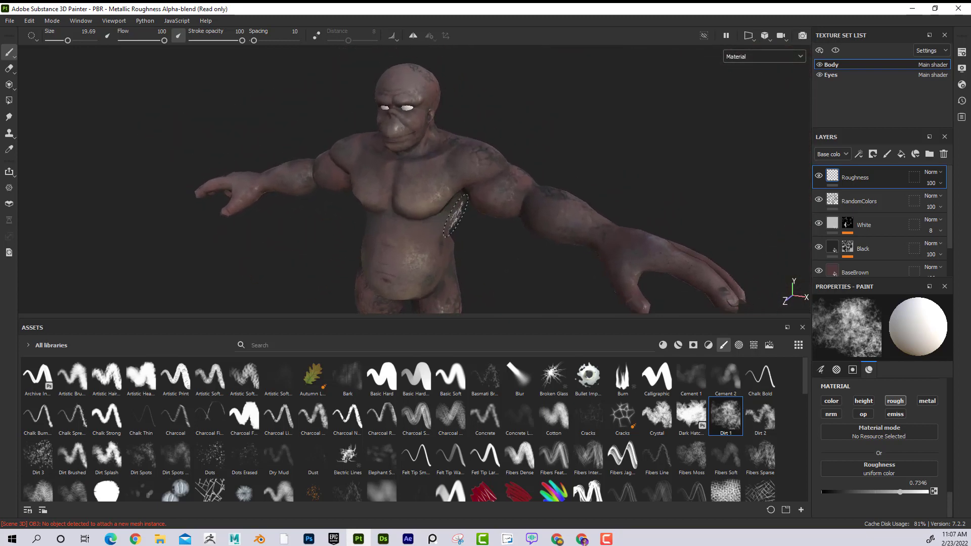
left_click_drag(515, 260, 483, 231, "alt")
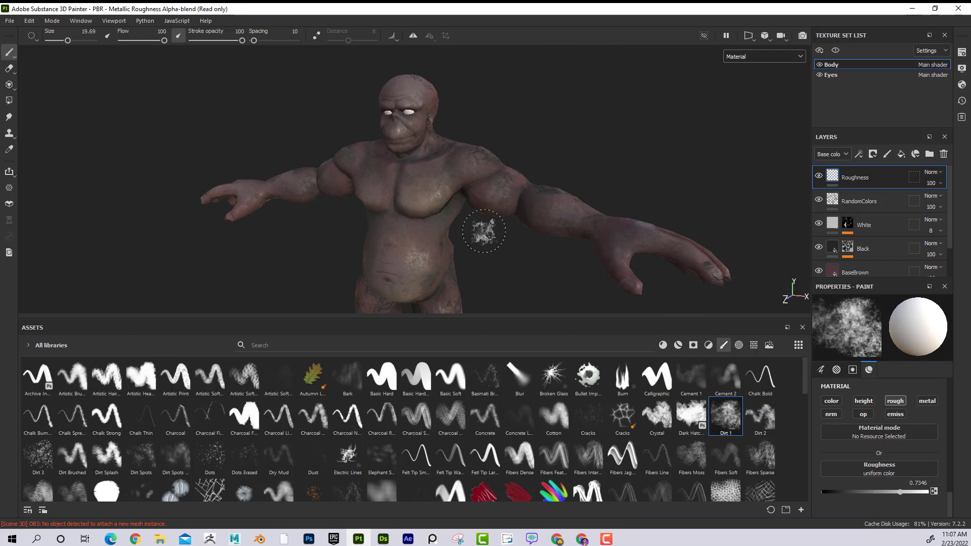
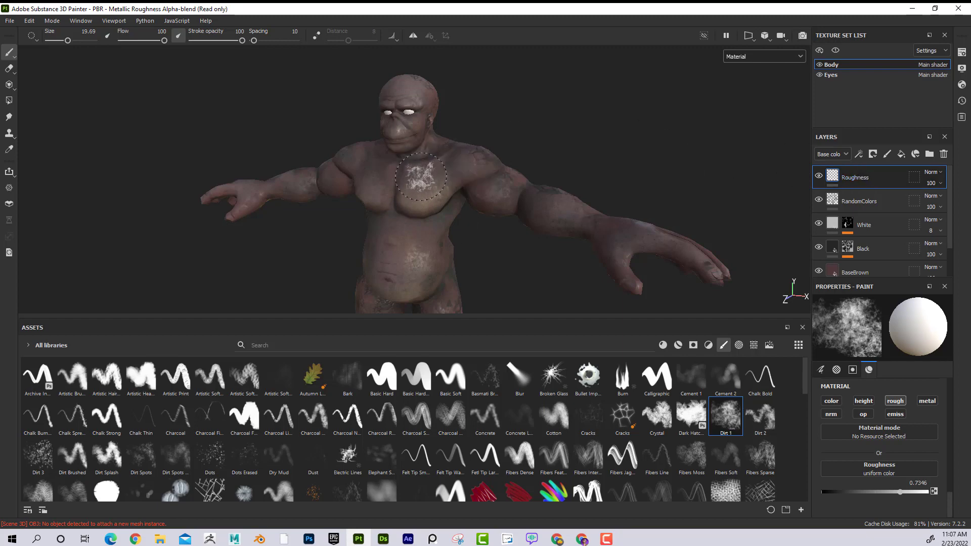
- Add a new paint layer above the Roughness layer and name it Moles
left_click(887, 154)
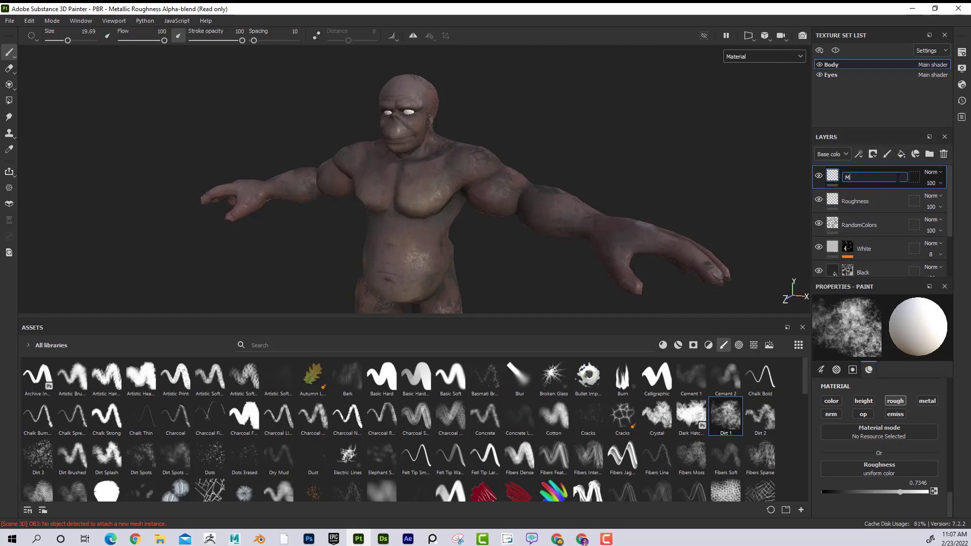
key("Return")
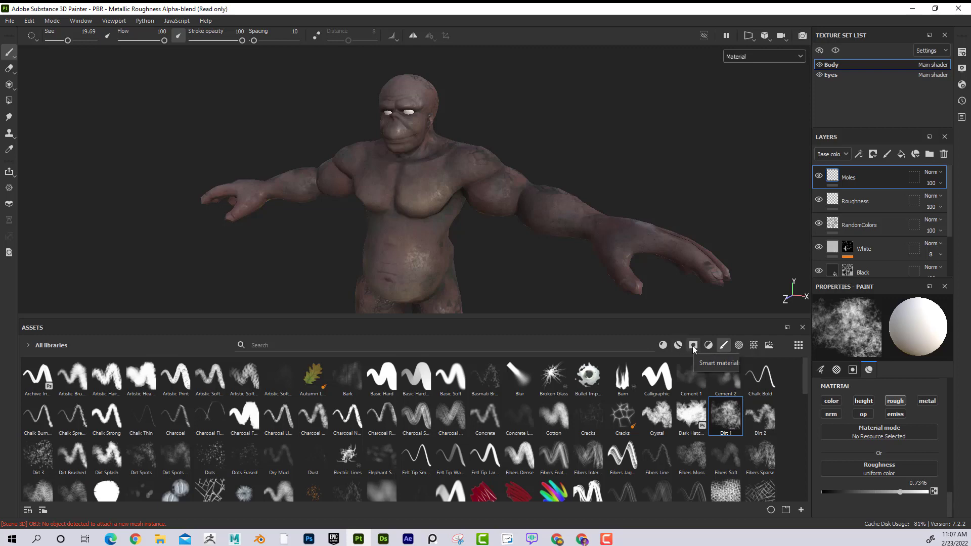
- Choose the rounded, cloudy sponge alpha as the brush shape and reduce the brush size to 2.61
left_click(739, 346)
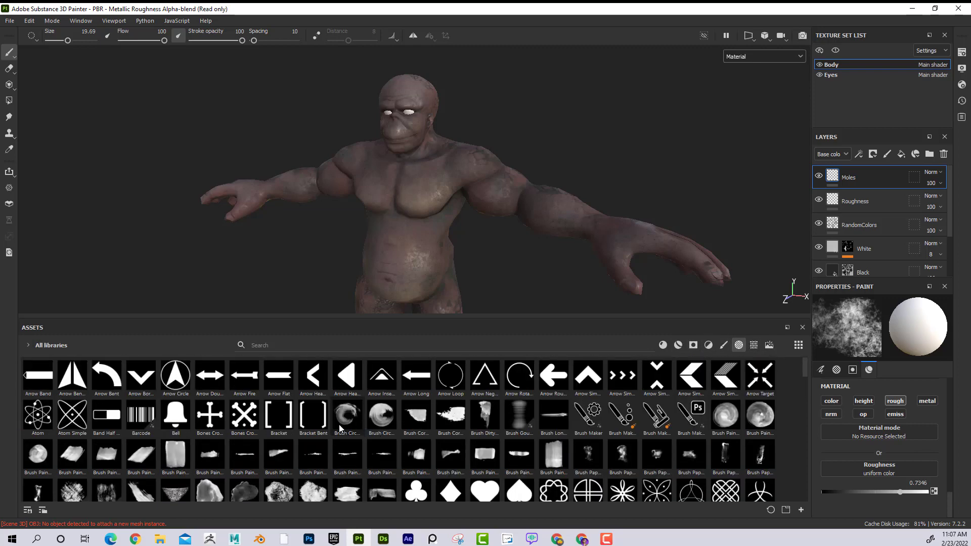
scroll(349, 427, "down", 3)
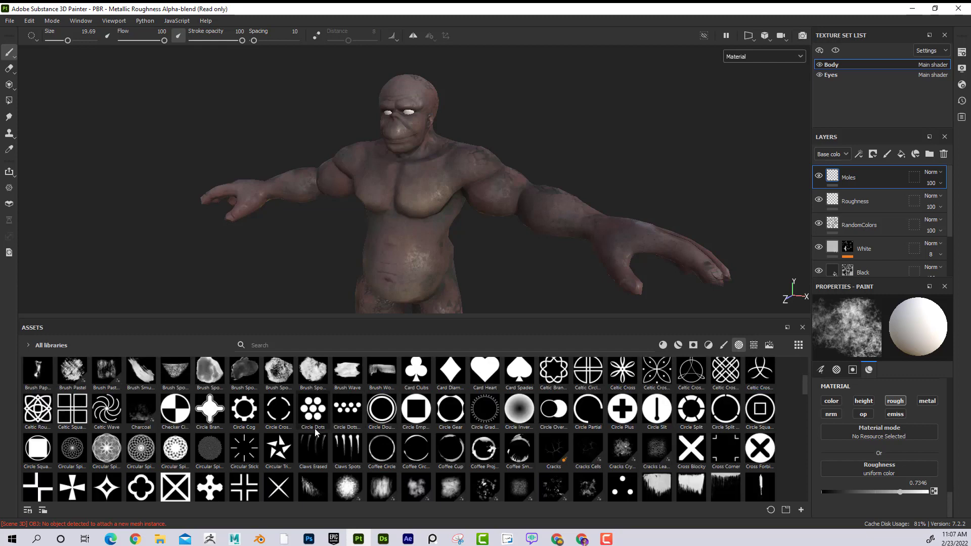
left_click(211, 378)
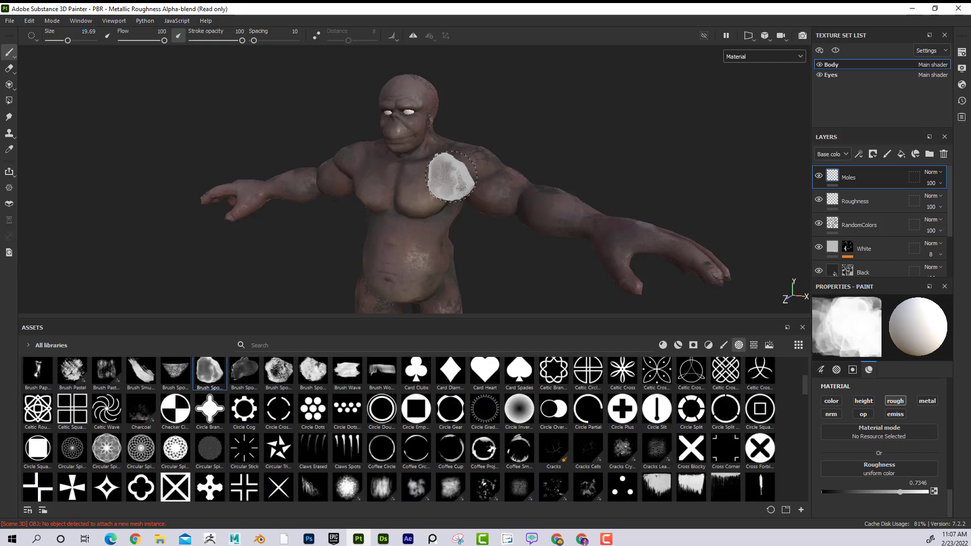
right_click_drag(432, 153, 397, 154, "ctrl")
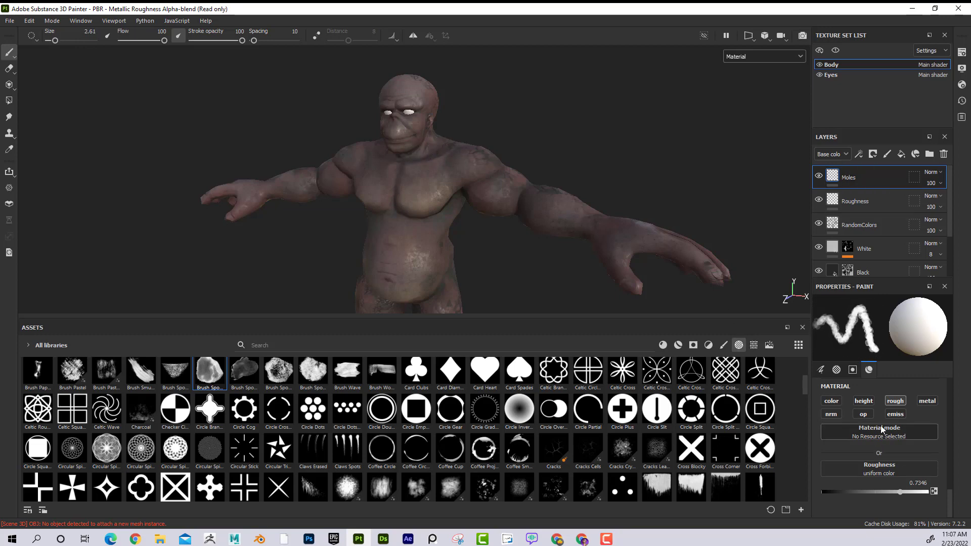
- Keep the brush's roughness channel enabled and set its roughness to 1
left_click(900, 401)
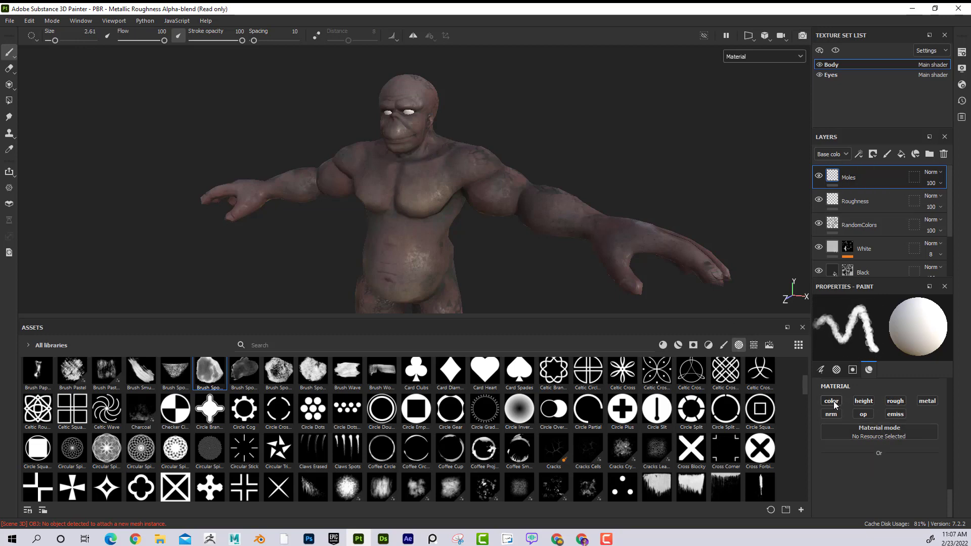
left_click(893, 402)
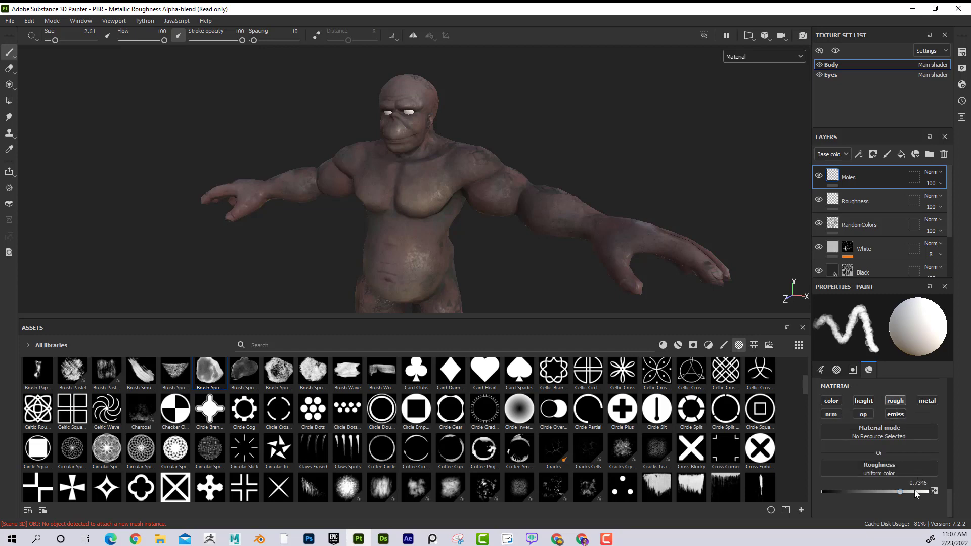
left_click_drag(915, 491, 927, 491)
- Enable the brush's color channel and set the base color to near-black 20201f
left_click(835, 401)
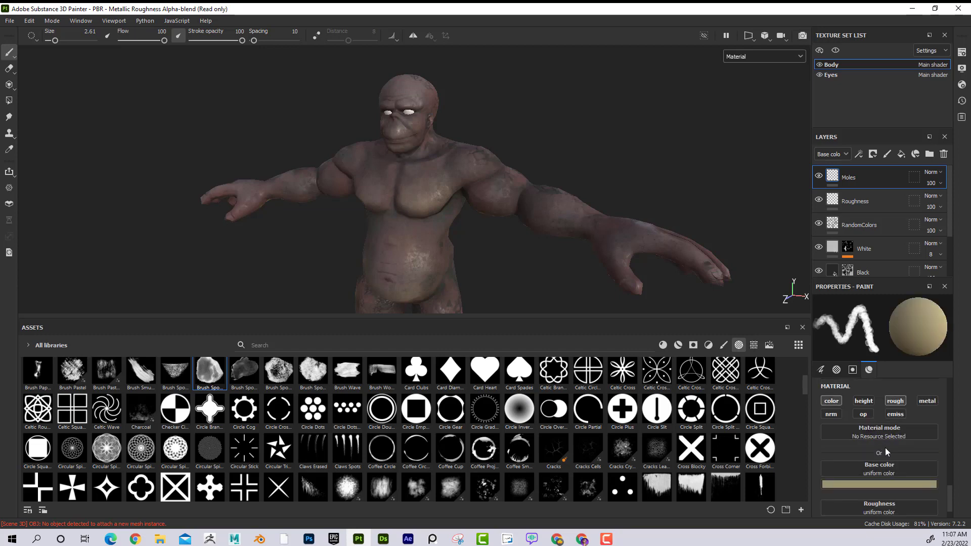
left_click(882, 456)
left_click_drag(867, 412, 829, 427)
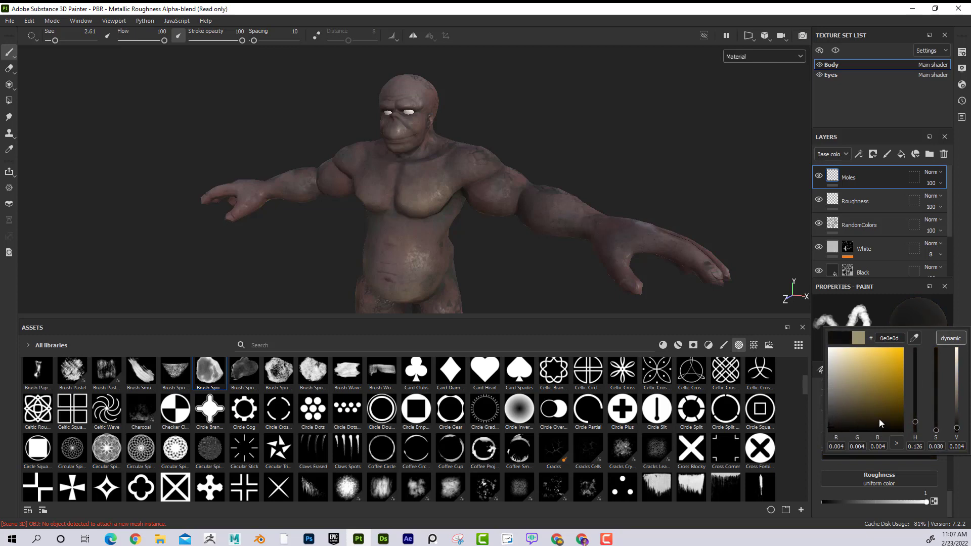
left_click(830, 420)
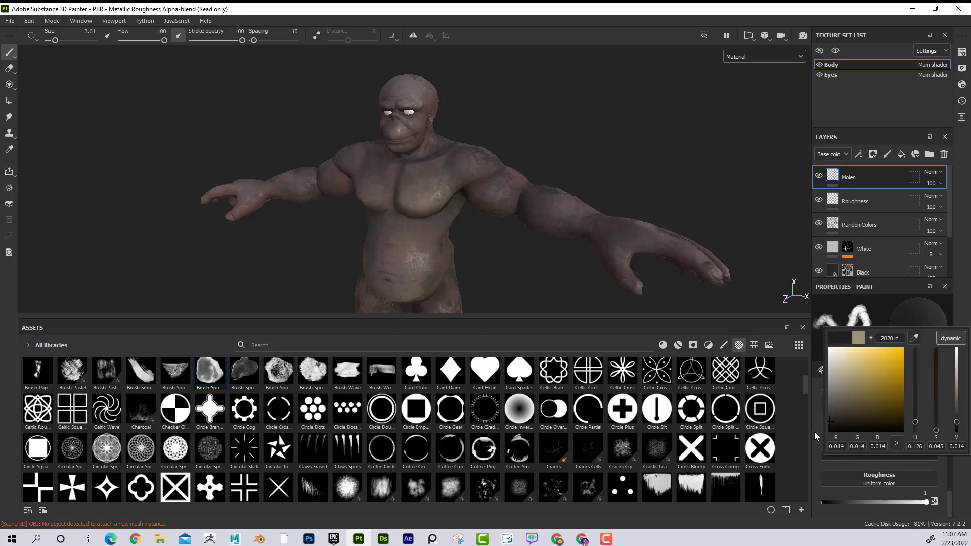
- Enable the height and normal channels in the brush's material settings
scroll(879, 412, "up", 1)
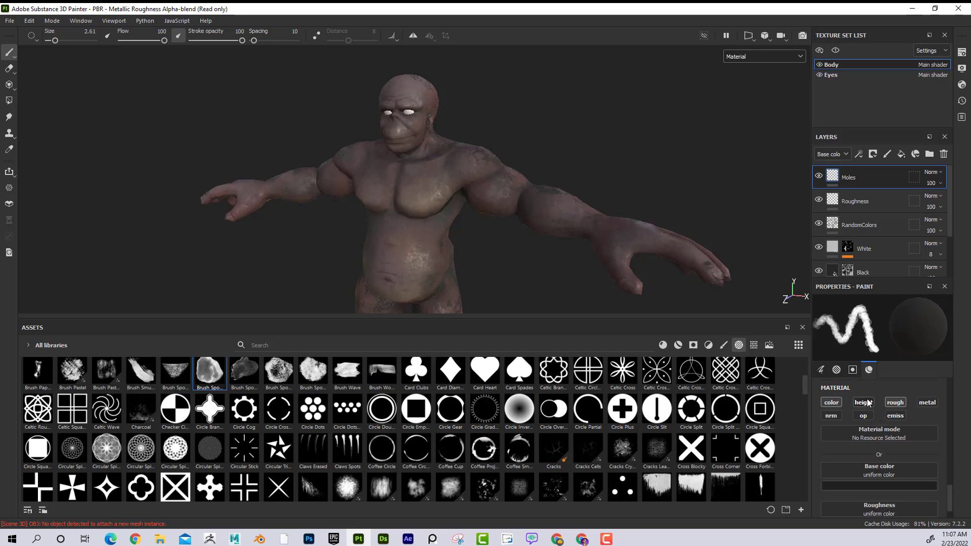
left_click(869, 402)
scroll(883, 415, "down", 1)
scroll(883, 416, "down", 1)
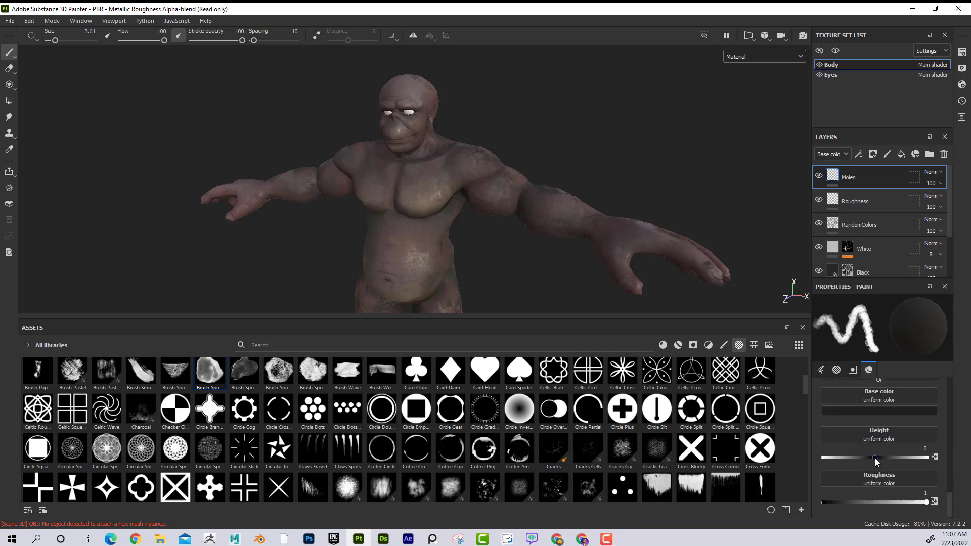
scroll(865, 418, "up", 2)
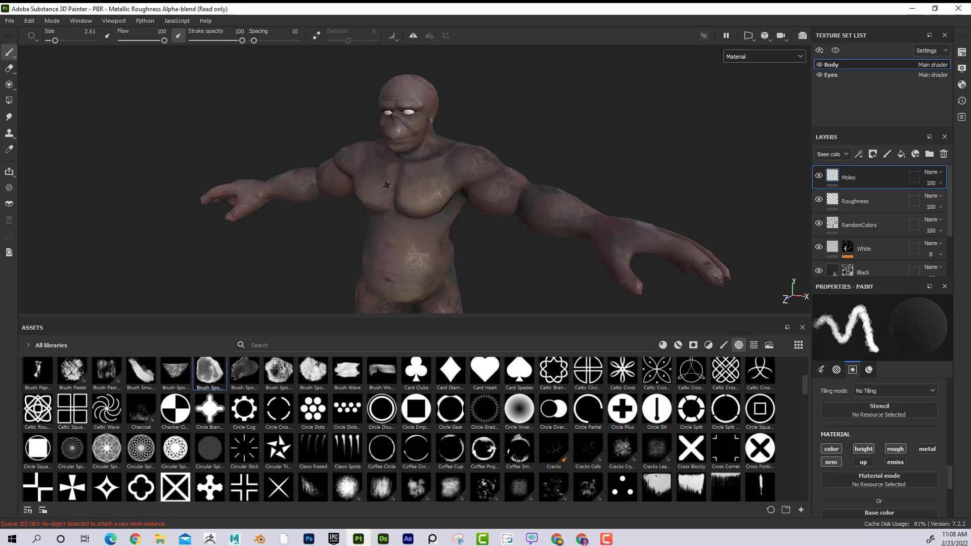
- Reduce the brush size to 2.19 and stamp a dark mole on the front of the creature's right shoulder beside the chest
scroll(386, 185, "up", 6)
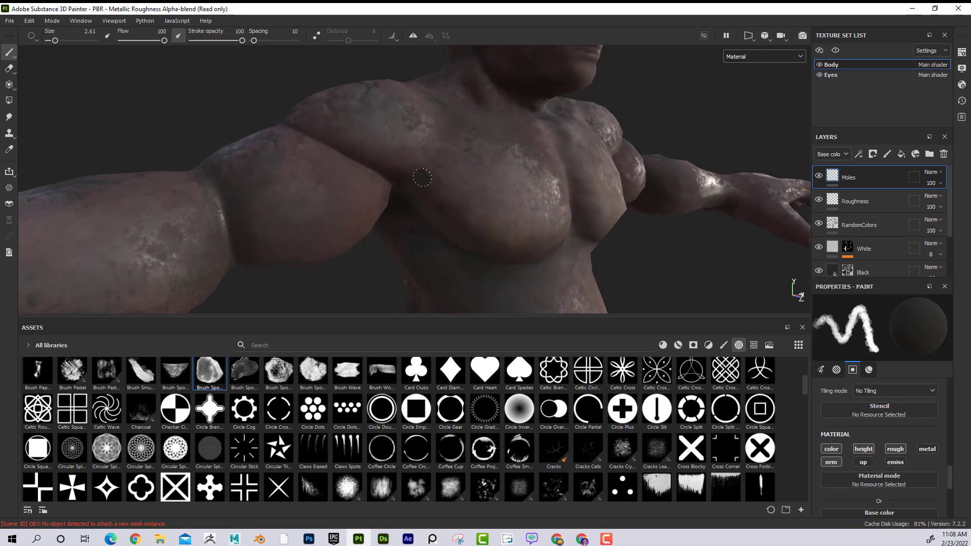
left_click_drag(423, 177, 386, 164, "alt")
right_click_drag(401, 150, 397, 151, "ctrl")
left_click(408, 145)
left_click_drag(455, 185, 463, 167, "alt")
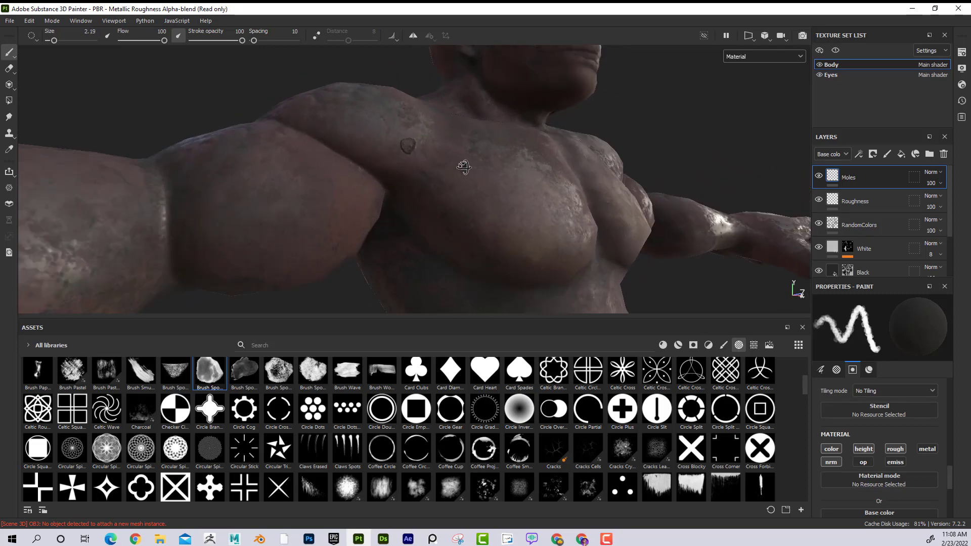
- Reduce the brush size to 0.8 and stamp a smaller mole near the crease between the right shoulder and upper arm
right_click_drag(407, 190, 450, 175, "alt")
left_click_drag(450, 169, 510, 183, "alt")
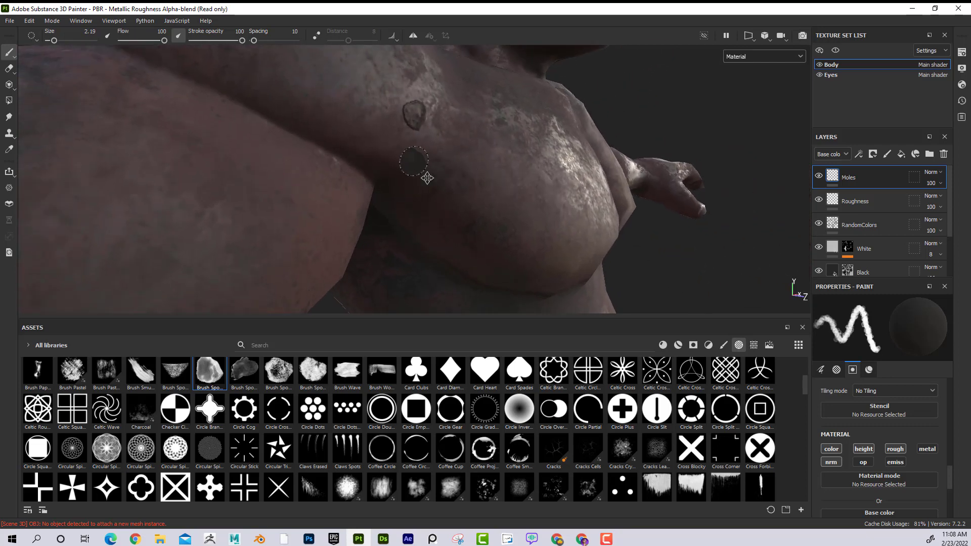
left_click_drag(426, 178, 390, 222, "alt")
right_click_drag(389, 223, 383, 228, "ctrl")
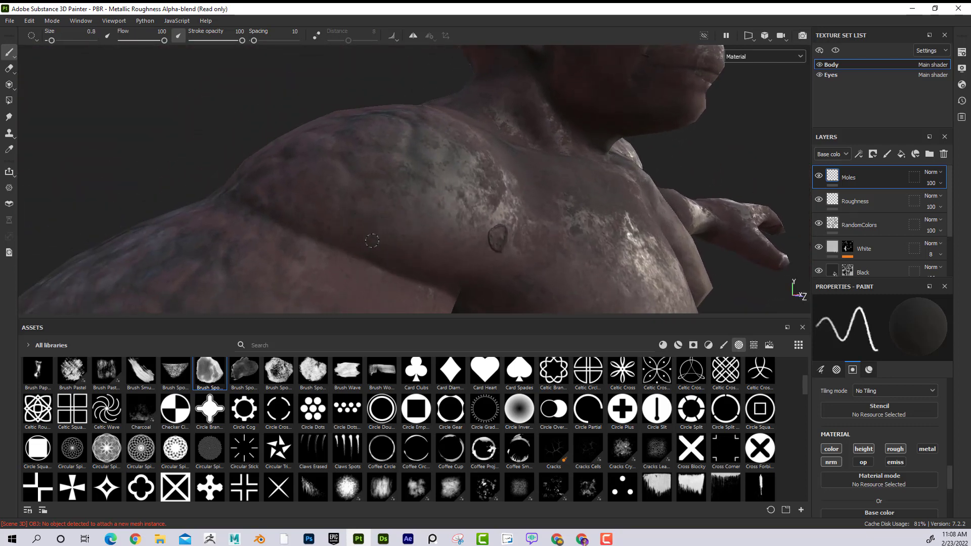
left_click(372, 241)
mouse_move(415, 245)
left_mouse_down("alt")
mouse_move(461, 177)
mouse_move(449, 188)
left_mouse_up("alt")
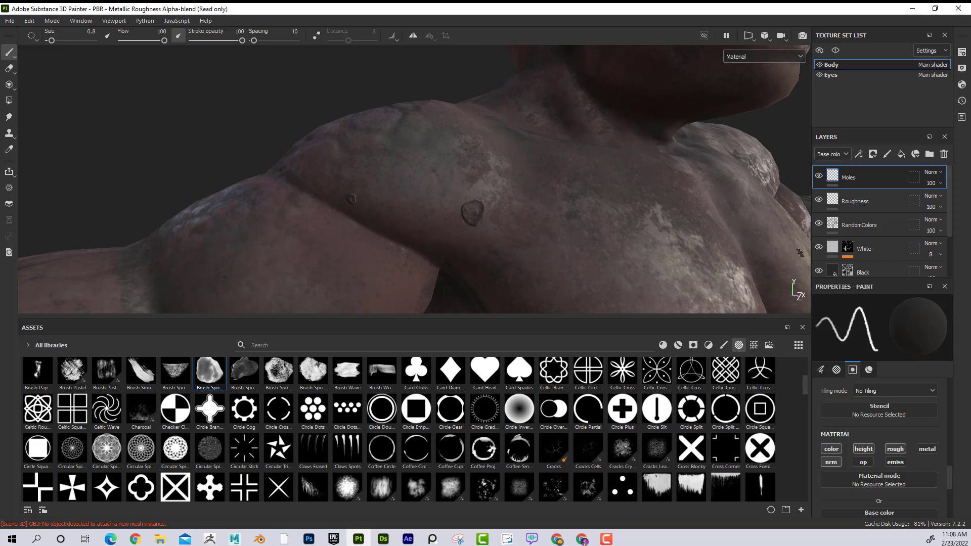
- Stamp another mole on the creature's right upper arm using a larger brush
mouse_move(421, 151)
right_mouse_down("alt")
mouse_move(418, 191)
mouse_move(192, 154)
right_mouse_up("alt")
left_click_drag(283, 172, 237, 146, "alt")
right_click_drag(324, 167, 424, 174, "alt")
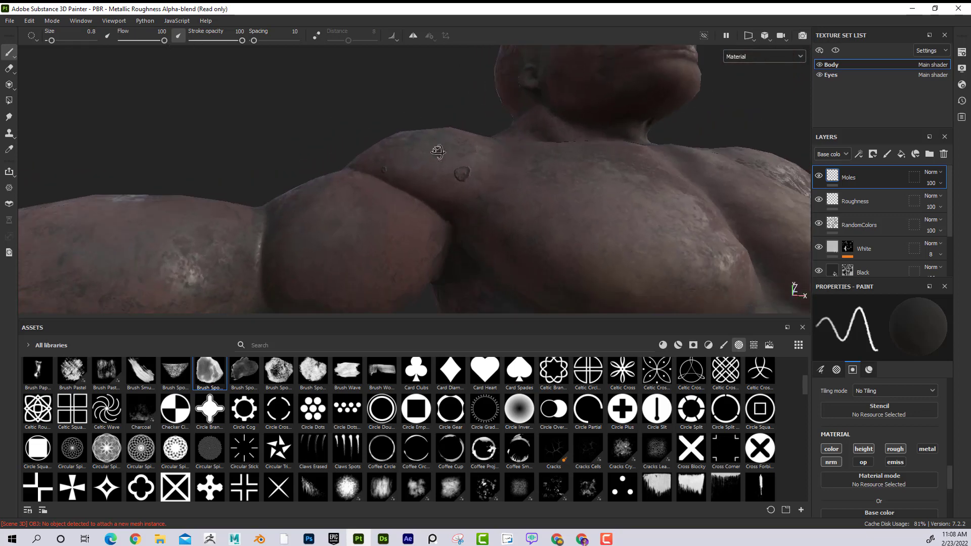
left_click_drag(425, 202, 445, 167, "alt")
mouse_move(445, 167)
right_mouse_down("alt")
mouse_move(489, 170)
mouse_move(454, 175)
right_mouse_up("alt")
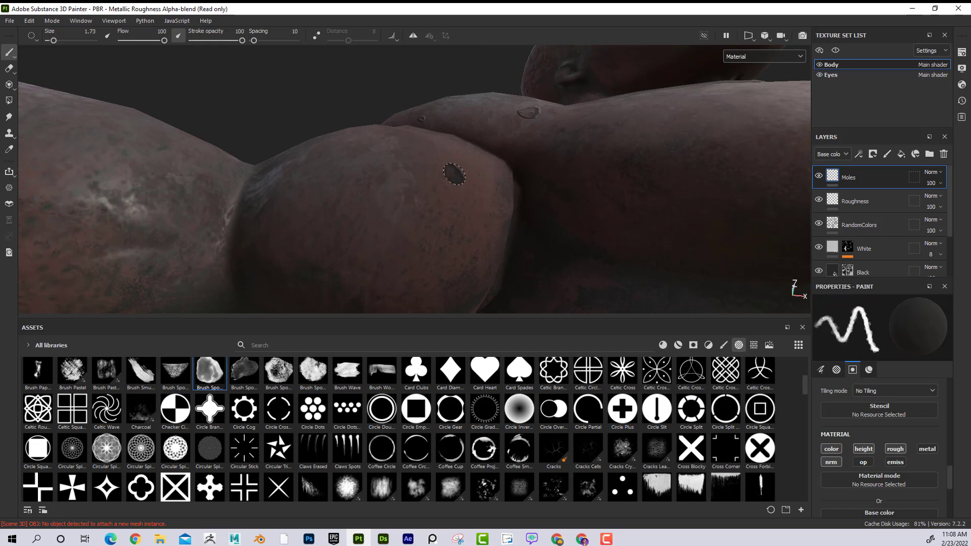
mouse_move(500, 200)
left_mouse_down("alt")
mouse_move(451, 203)
mouse_move(475, 215)
left_mouse_up("alt")
right_click_drag(434, 172, 438, 172, "ctrl")
left_click(434, 171)
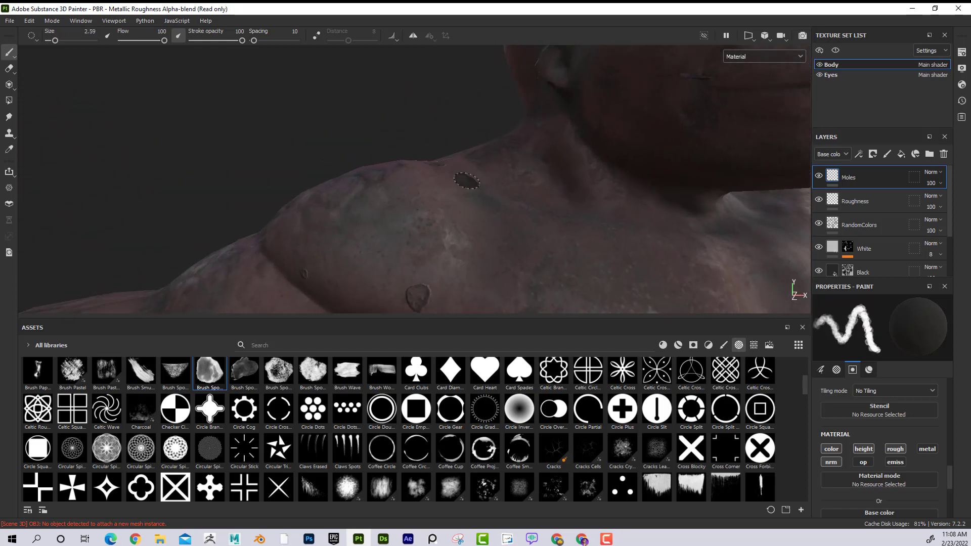
- Stamp a large mole on the creature's left shoulder near the neck with the brush size at 2.59
mouse_move(468, 182)
left_mouse_down("alt")
mouse_move(618, 264)
mouse_move(485, 245)
mouse_move(481, 209)
left_mouse_up("alt")
right_click_drag(564, 206, 521, 200, "shift")
left_click_drag(602, 223, 481, 177, "alt")
middle_click_drag(521, 165, 523, 288, "alt")
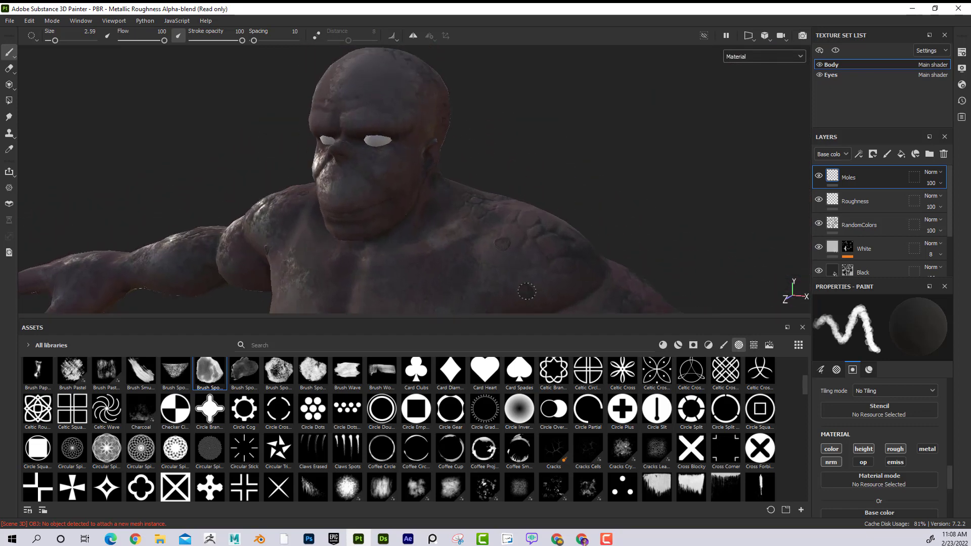
- Try a mole on the creature's left temple with the brush size at 1.61, and undo it
scroll(537, 274, "up", 3)
scroll(539, 272, "down", 1)
key("bracketleft")
middle_click_drag(436, 87, 442, 177, "alt")
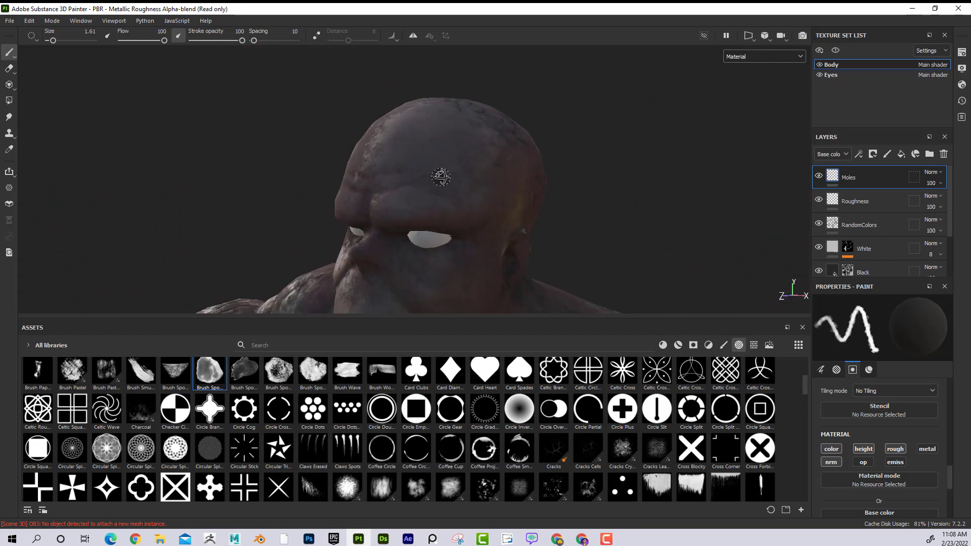
mouse_move(522, 191)
right_mouse_down("shift")
mouse_move(540, 200)
mouse_move(495, 207)
right_mouse_up("shift")
left_click(473, 206)
left_click_drag(525, 216, 514, 199, "alt")
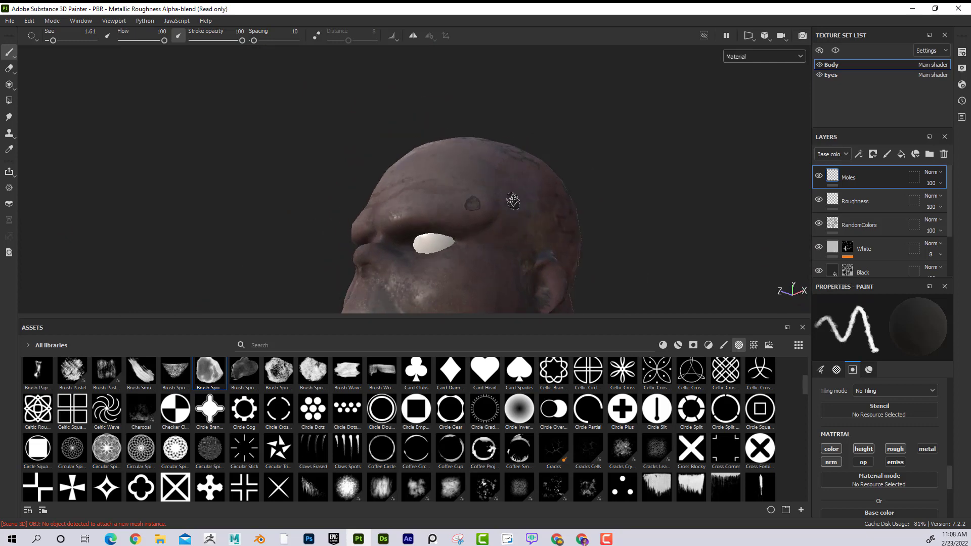
middle_click_drag(514, 200, 450, 126, "alt")
right_click_drag(513, 167, 615, 181, "alt")
key("ctrl+z")
- Choose the soft, round speckled alpha as the brush shape and set the brush size to 0.66
key("bracketleft")
key("bracketleft")
key("bracketleft")
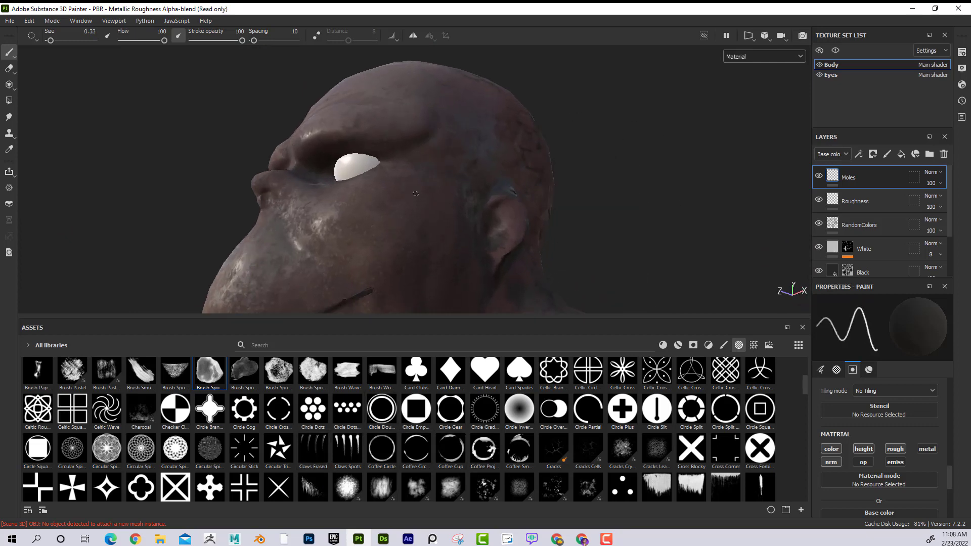
left_click(349, 487)
mouse_move(424, 66)
left_mouse_down("alt")
mouse_move(430, 152)
mouse_move(403, 180)
mouse_move(526, 145)
mouse_move(446, 171)
left_mouse_up("alt")
key("]")
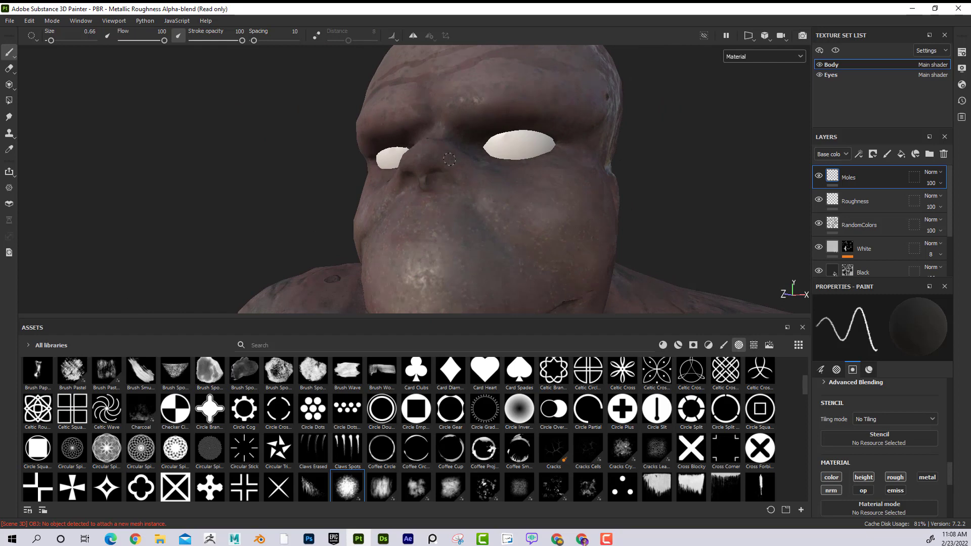
- Enlarge the speckled brush to size 1.42 for working on the creature's torso
mouse_move(546, 193)
left_mouse_down("alt")
mouse_move(589, 195)
mouse_move(342, 130)
left_mouse_up("alt")
mouse_move(342, 130)
right_mouse_down("alt")
mouse_move(407, 209)
mouse_move(421, 187)
mouse_move(404, 212)
right_mouse_up("alt")
key("bracketright")
key("bracketright")
key("bracketright")
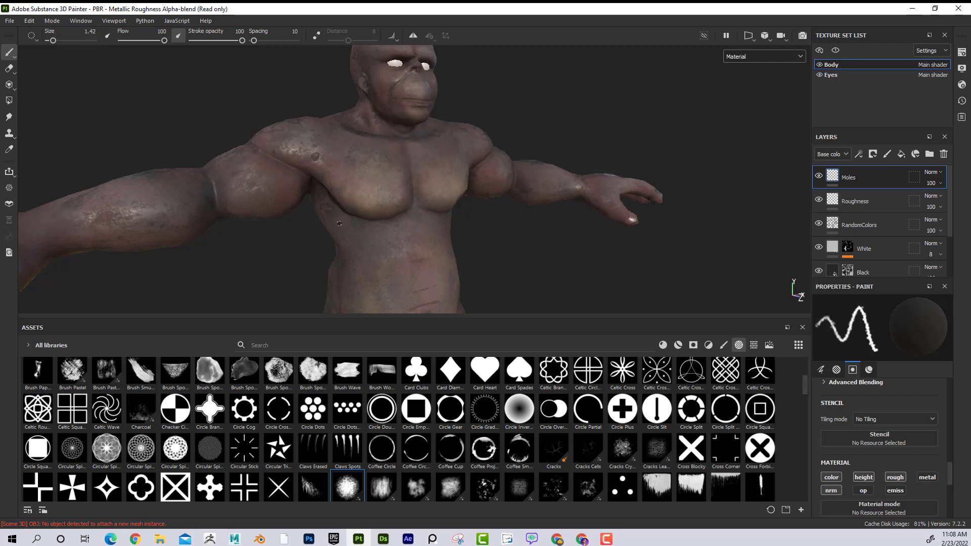
mouse_move(454, 221)
left_mouse_down("alt")
mouse_move(468, 192)
mouse_move(471, 215)
left_mouse_up("alt")
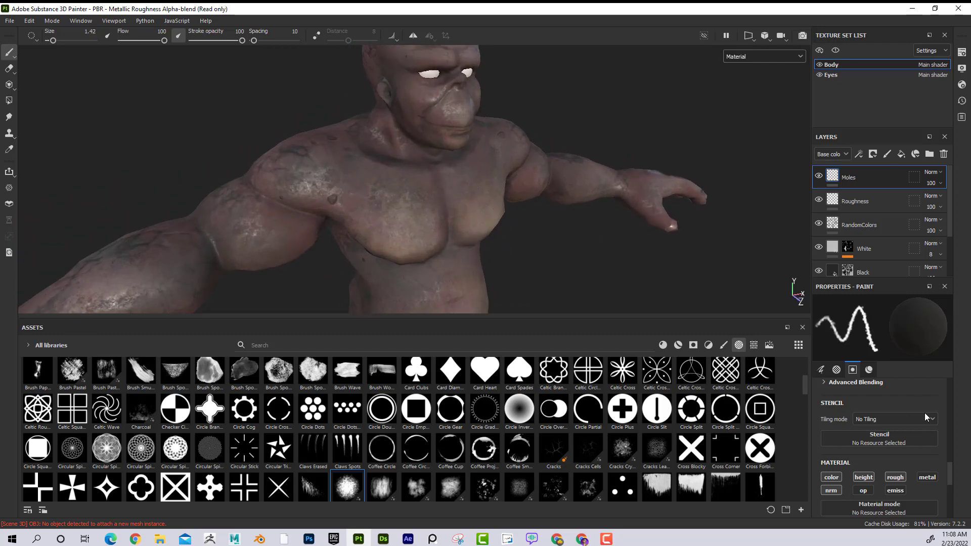
- Change the brush's base color from near-black to a muted brownish beige
scroll(904, 453, "down", 2)
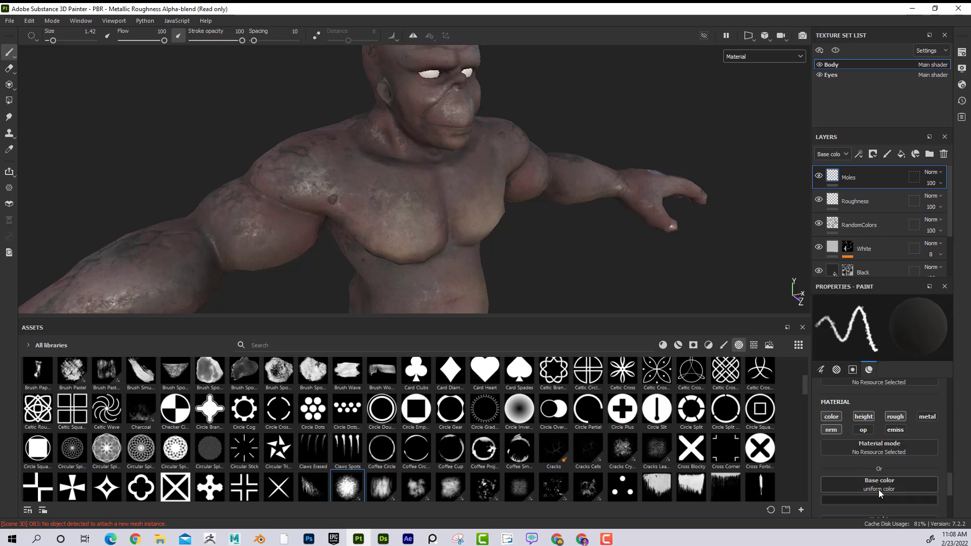
left_click(882, 500)
left_click_drag(864, 426, 843, 441)
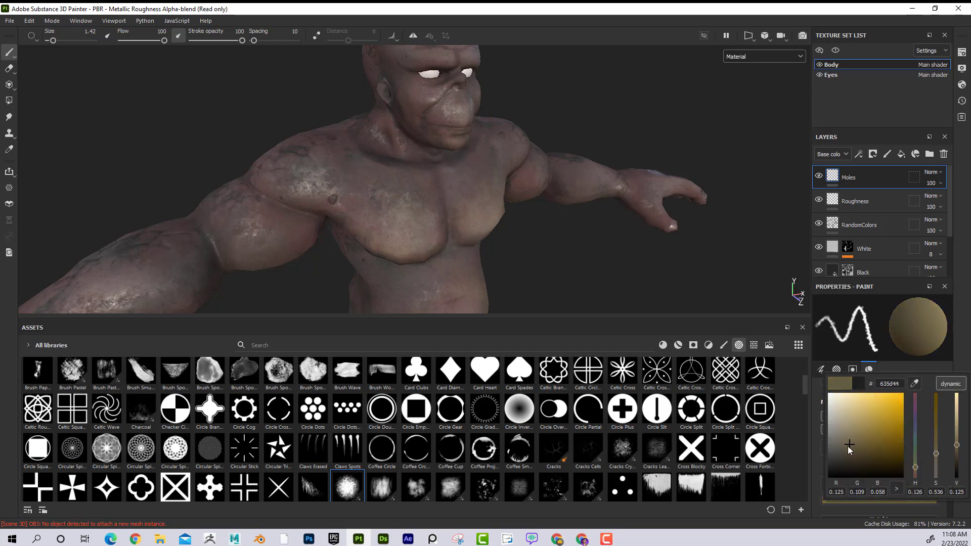
left_click(307, 151)
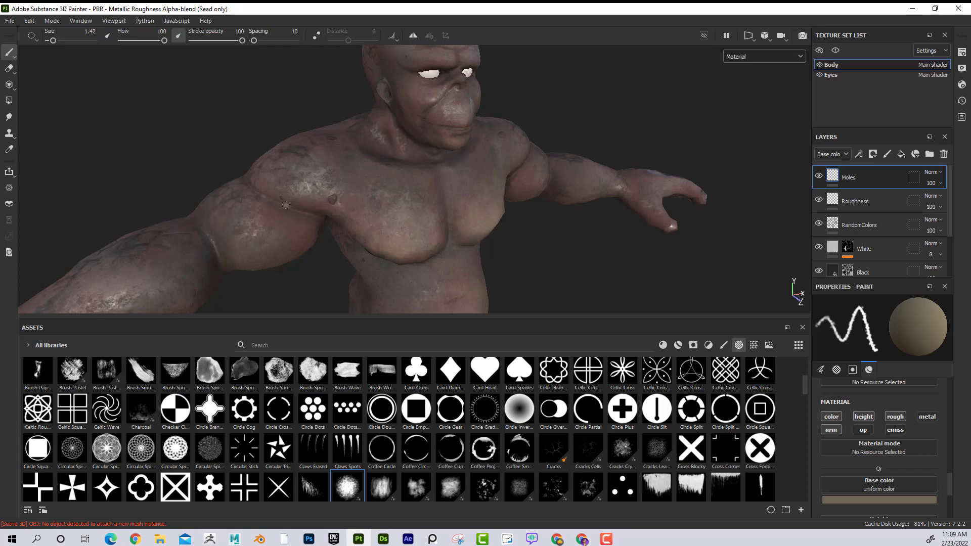
- Examine the moles and skin variation across the creature's shoulders, chest and arms from several angles
mouse_move(235, 205)
right_mouse_down("alt")
mouse_move(561, 235)
mouse_move(563, 246)
right_mouse_up("alt")
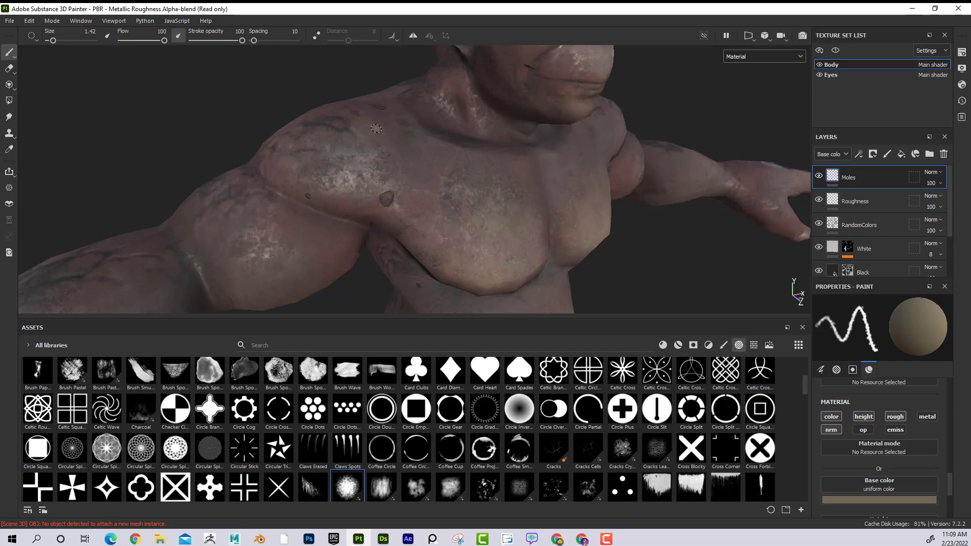
right_click_drag(340, 145, 283, 152, "alt")
mouse_move(324, 167)
left_mouse_down("alt")
mouse_move(284, 212)
mouse_move(252, 225)
left_mouse_up("alt")
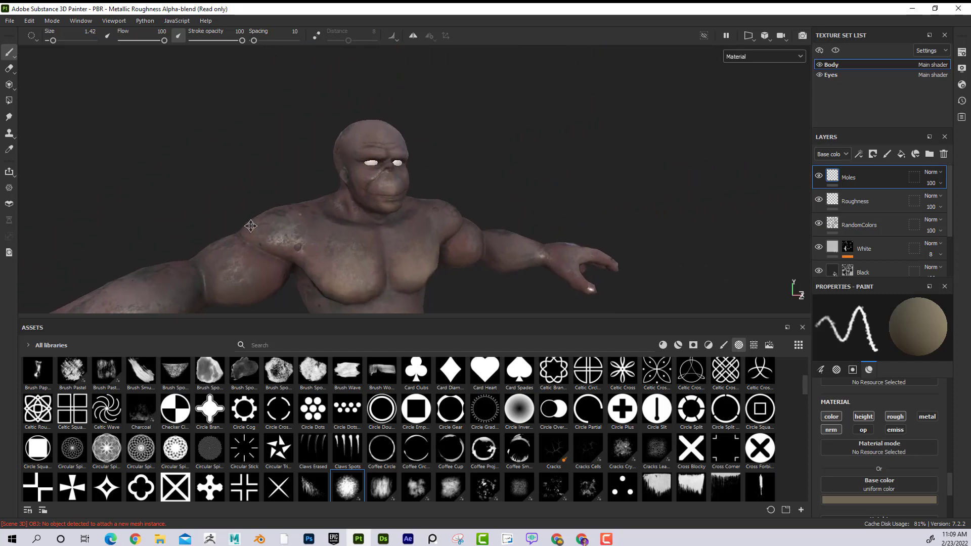
right_click_drag(251, 225, 366, 168, "alt")
left_click_drag(448, 220, 463, 238, "alt")
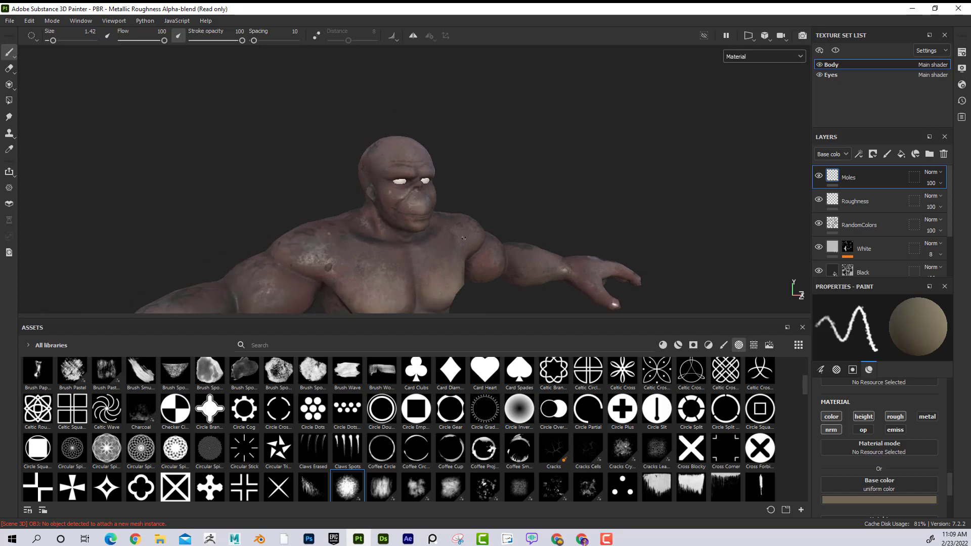
right_click_drag(339, 235, 314, 263, "alt")
middle_click_drag(314, 263, 324, 208, "alt")
right_click_drag(324, 208, 386, 200, "alt")
middle_click_drag(386, 201, 424, 226, "alt")
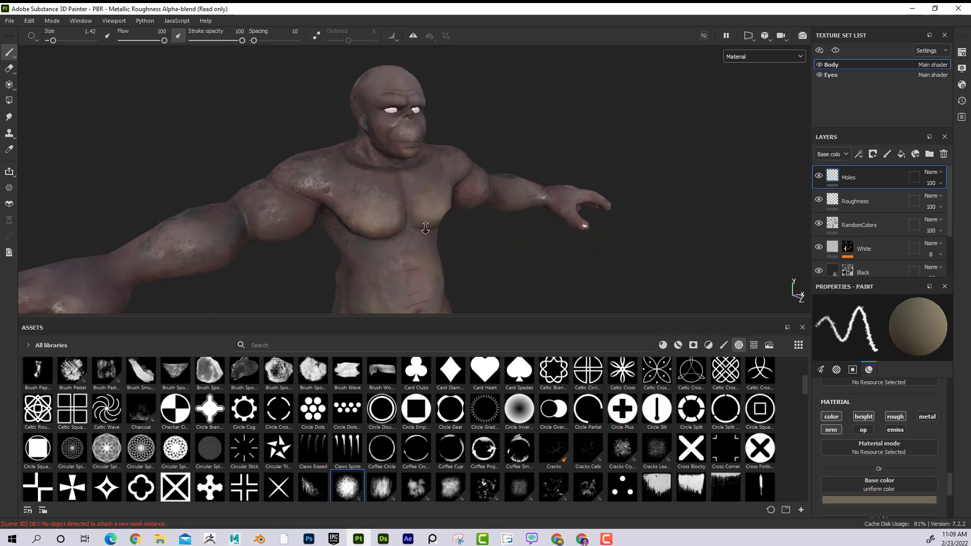
mouse_move(425, 225)
left_mouse_down("alt")
mouse_move(329, 226)
mouse_move(436, 263)
mouse_move(509, 273)
mouse_move(447, 235)
mouse_move(492, 239)
left_mouse_up("alt")
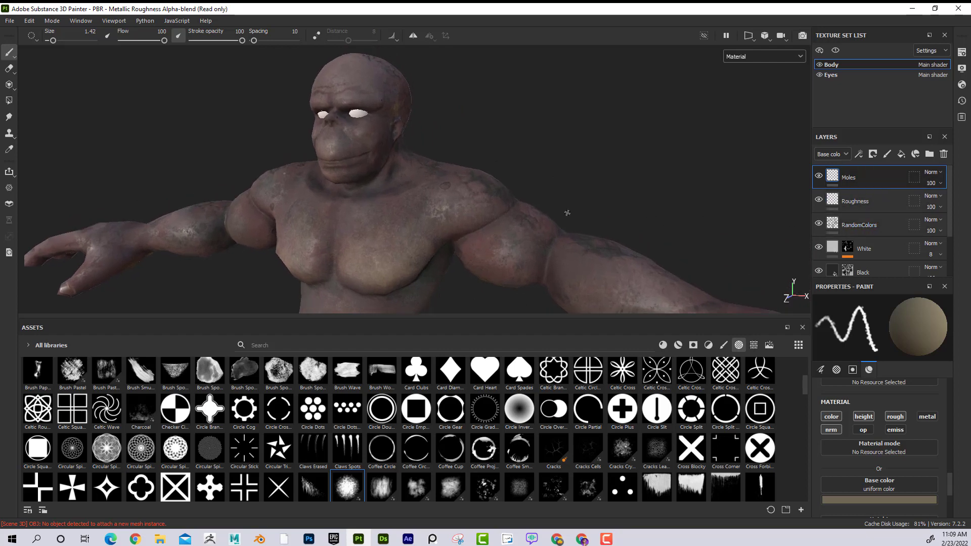
- Test the Moles layer's base color opacity against the left shoulder mole, and leave it at 100
middle_click_drag(369, 171, 449, 228, "alt")
left_click_drag(448, 227, 379, 203, "alt")
right_click_drag(379, 203, 405, 195, "alt")
mouse_move(405, 195)
middle_mouse_down("alt")
mouse_move(395, 208)
mouse_move(402, 243)
middle_mouse_up("alt")
right_click_drag(402, 243, 430, 245, "alt")
middle_click_drag(430, 245, 428, 194, "alt")
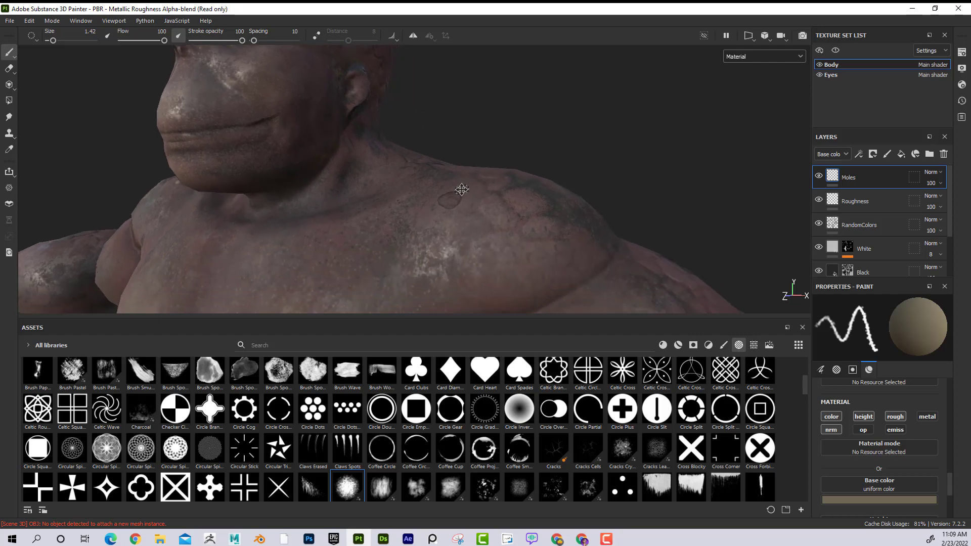
right_click_drag(427, 195, 471, 197, "alt")
middle_click_drag(471, 198, 466, 199, "alt")
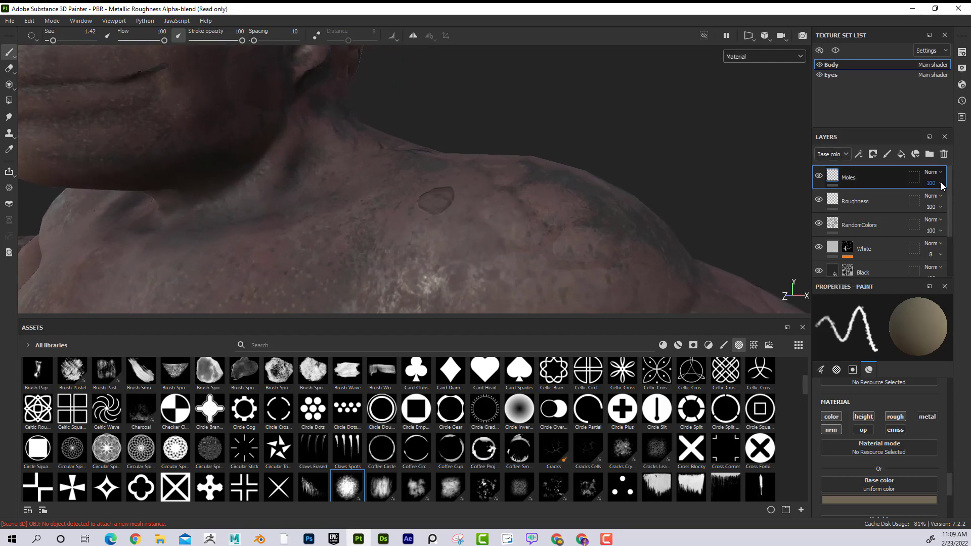
left_click_drag(940, 183, 866, 204)
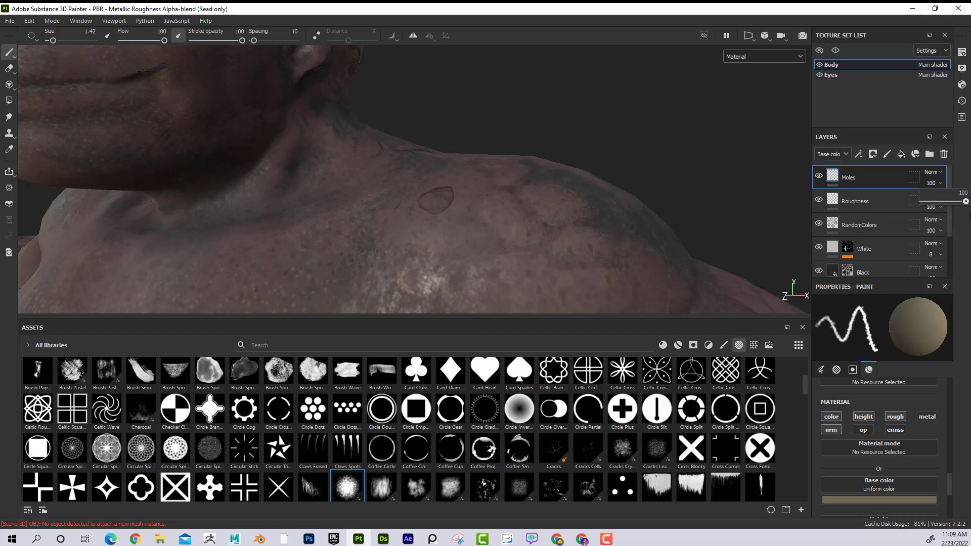
- Show the layers' Height channel and lower the Moles layer's height opacity to 0
left_click(842, 155)
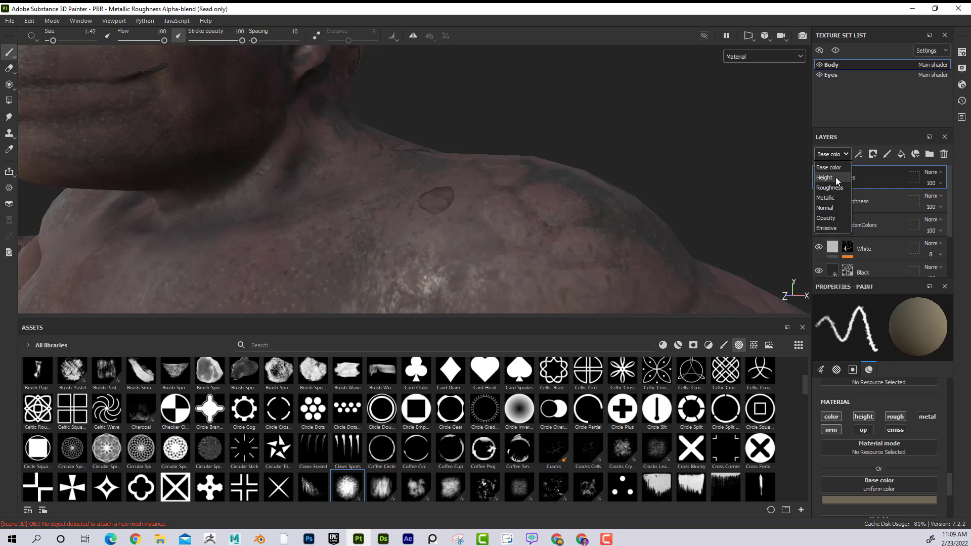
left_click(835, 177)
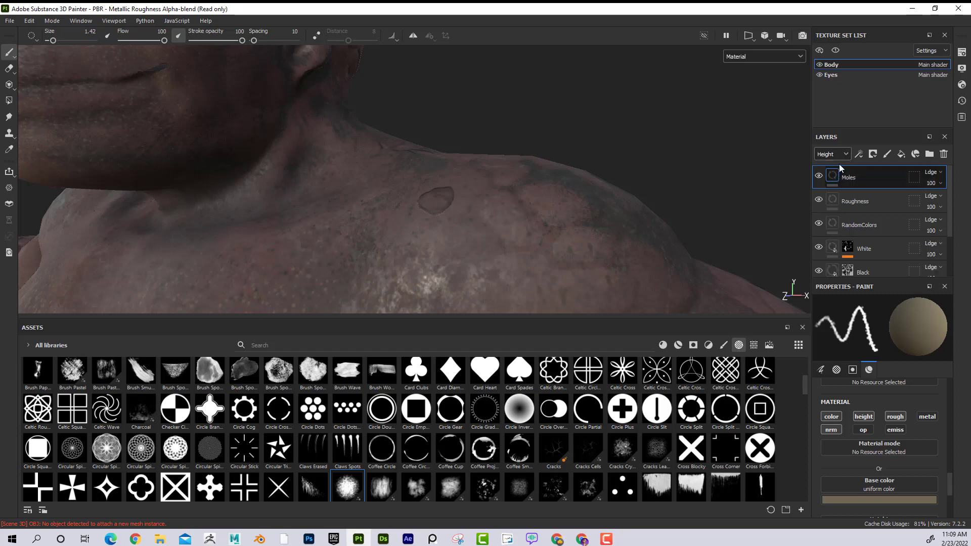
left_click(942, 183)
left_click(929, 202)
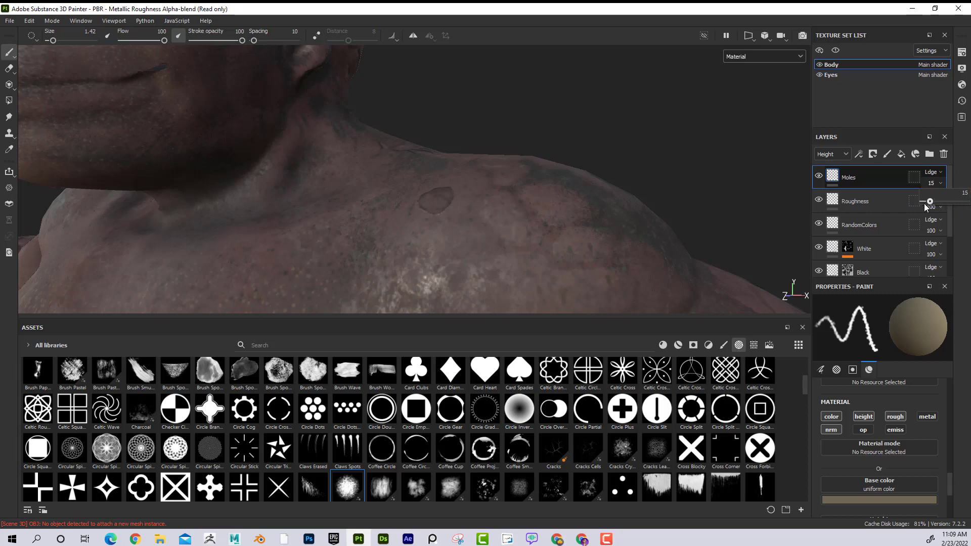
left_click_drag(929, 201, 966, 201)
- Return the layer list to the Base color channel and recheck the Moles layer's opacity, keeping it at 100
left_click(832, 154)
left_click(833, 168)
left_click(941, 184)
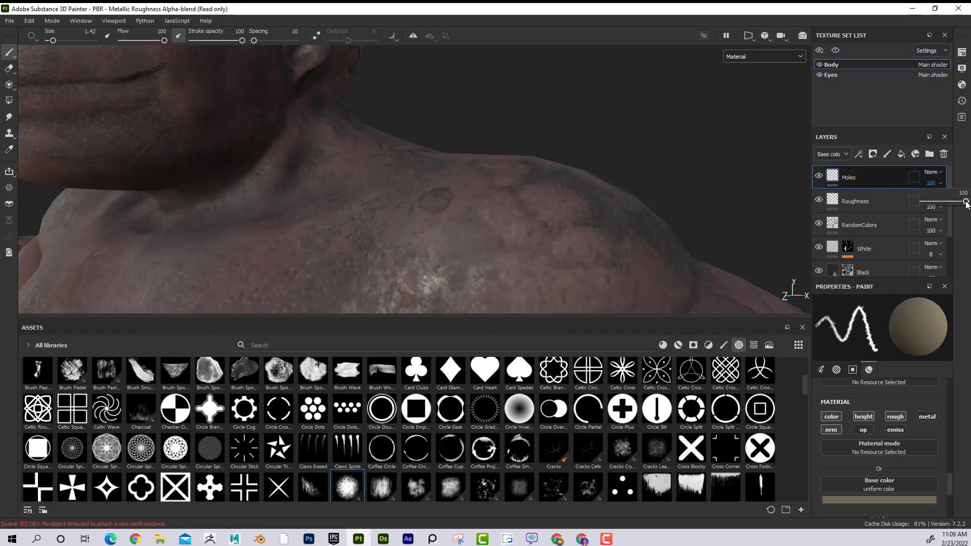
left_click_drag(965, 202, 966, 202)
- Show the layers' Height channel and raise the Moles layer's height opacity to 100
left_click(846, 154)
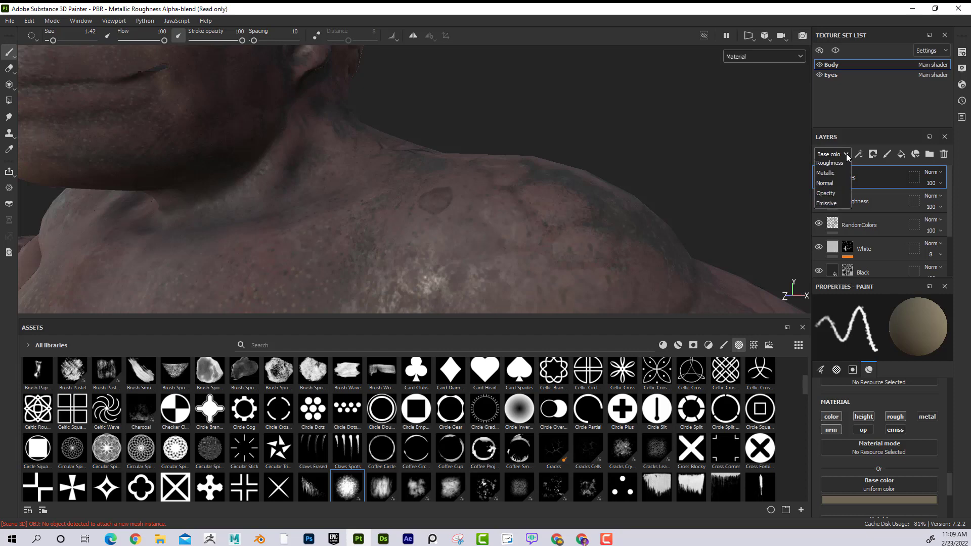
left_click(842, 177)
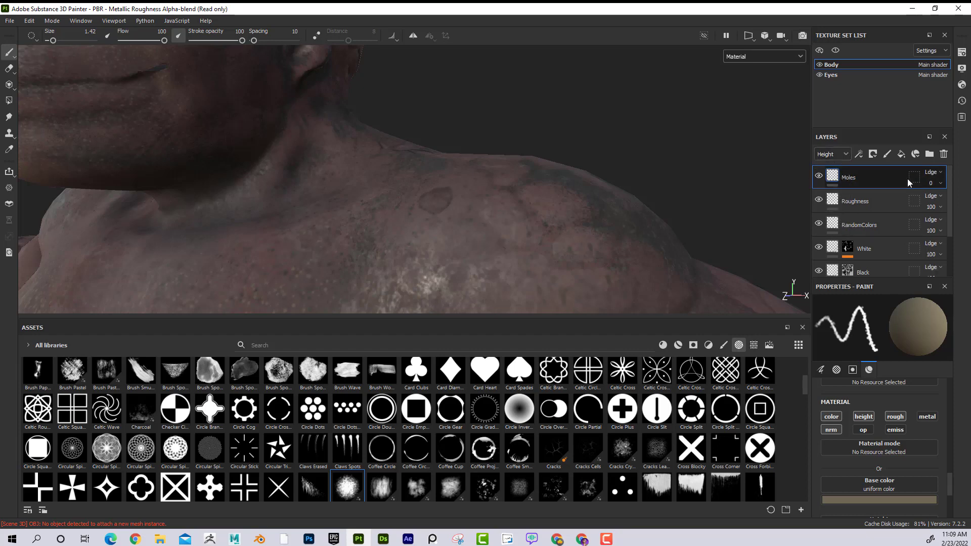
left_click_drag(923, 202, 967, 202)
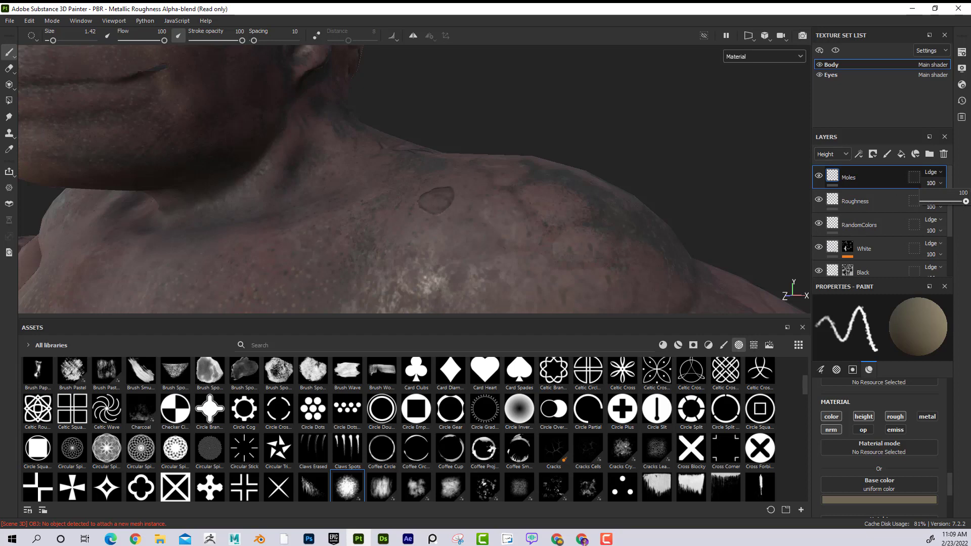
- Test the Moles layer's opacity in the Roughness channel, leave it at 100, and return the layer list to Base color
left_click(842, 155)
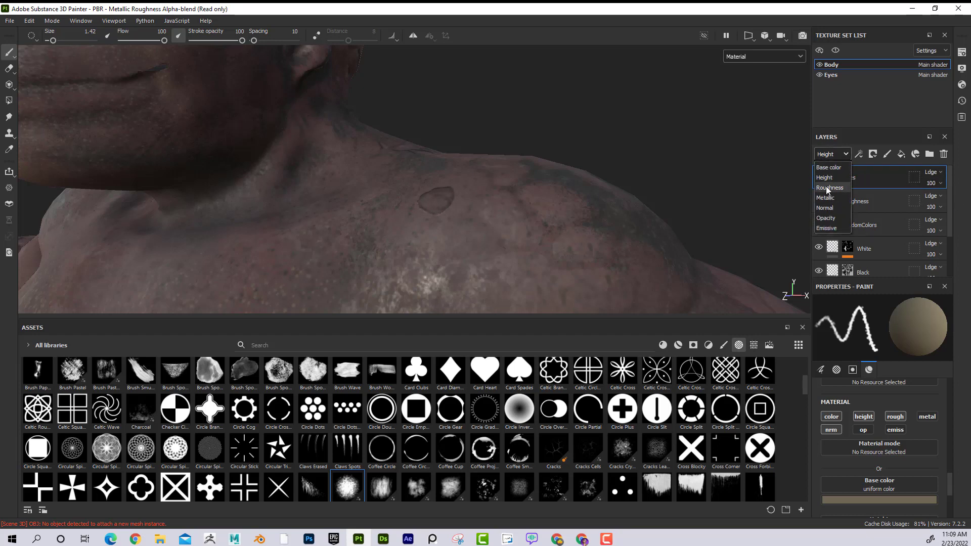
left_click(827, 188)
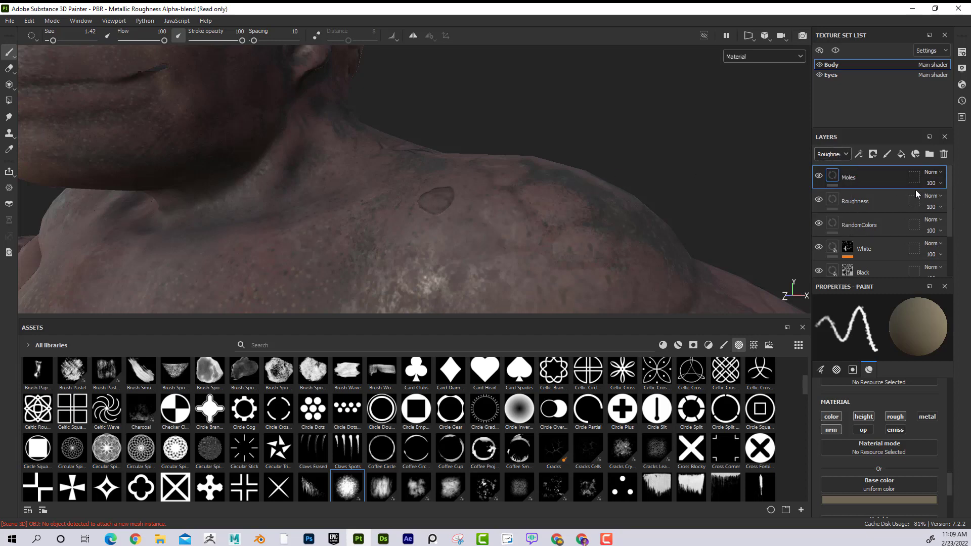
left_click(941, 181)
left_click_drag(961, 202, 870, 203)
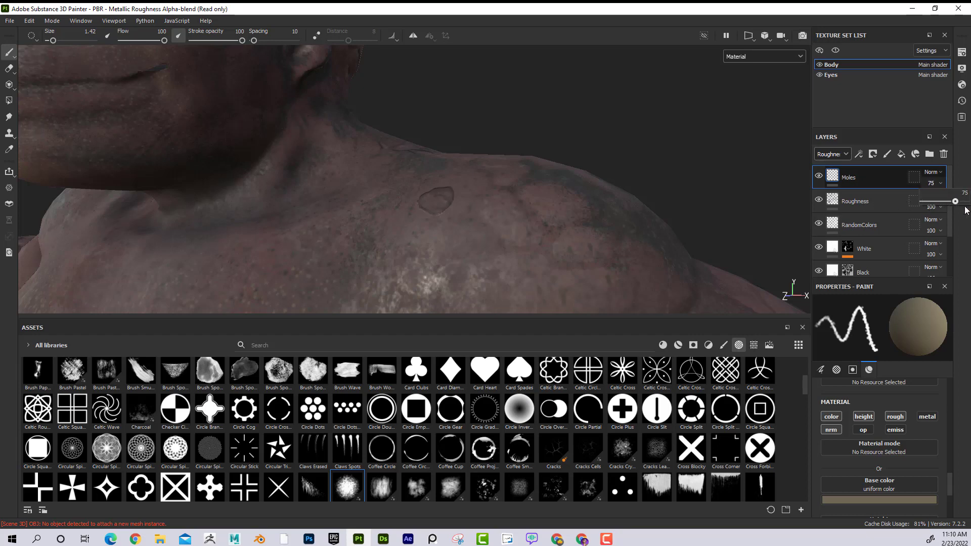
left_click_drag(955, 202, 869, 203)
left_click_drag(928, 208, 969, 211)
left_click(846, 156)
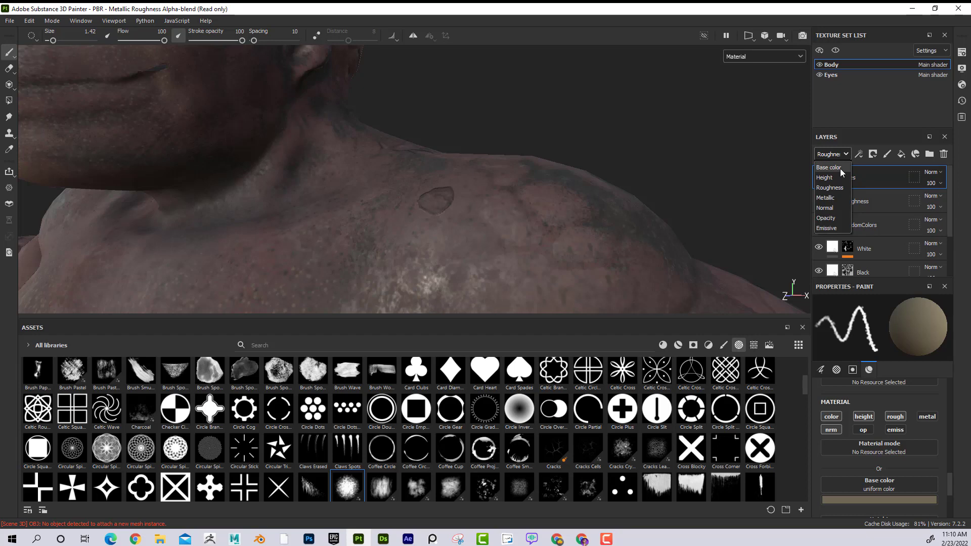
left_click(840, 168)
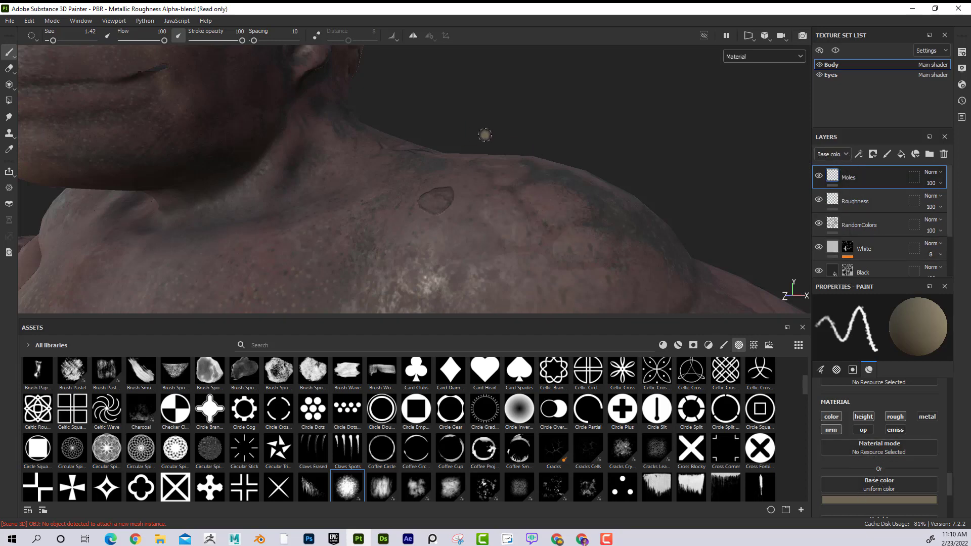
- Try erasing the large mole on the creature's upper chest in all channels with an eraser of size 3.22, and undo it
right_click_drag(485, 135, 227, 152, "alt")
left_click_drag(303, 142, 536, 129, "alt")
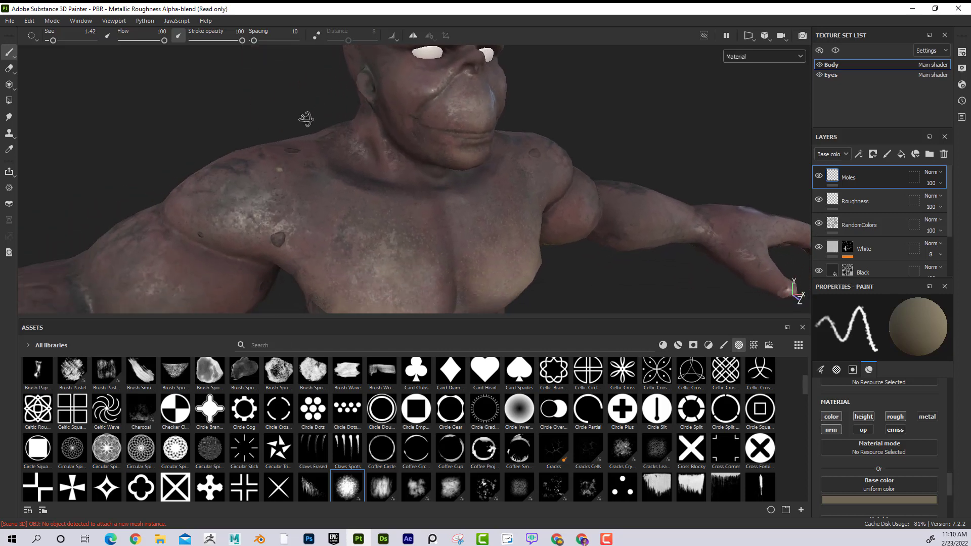
left_click_drag(306, 119, 332, 144, "alt")
right_click_drag(400, 202, 511, 248, "alt")
middle_click_drag(349, 218, 335, 247, "alt")
mouse_move(336, 248)
right_mouse_down("alt")
mouse_move(488, 275)
mouse_move(456, 259)
right_mouse_up("alt")
left_click_drag(401, 219, 519, 238, "alt")
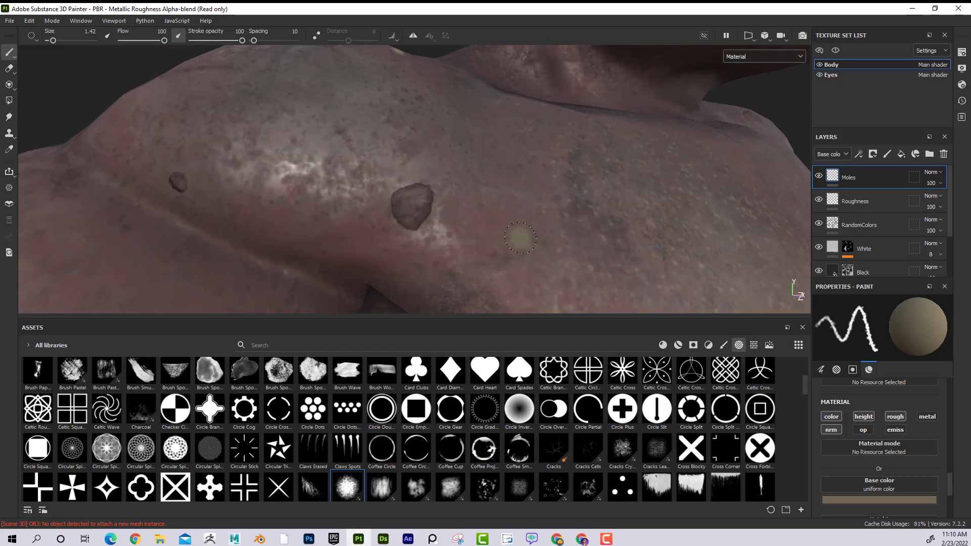
left_click(10, 69)
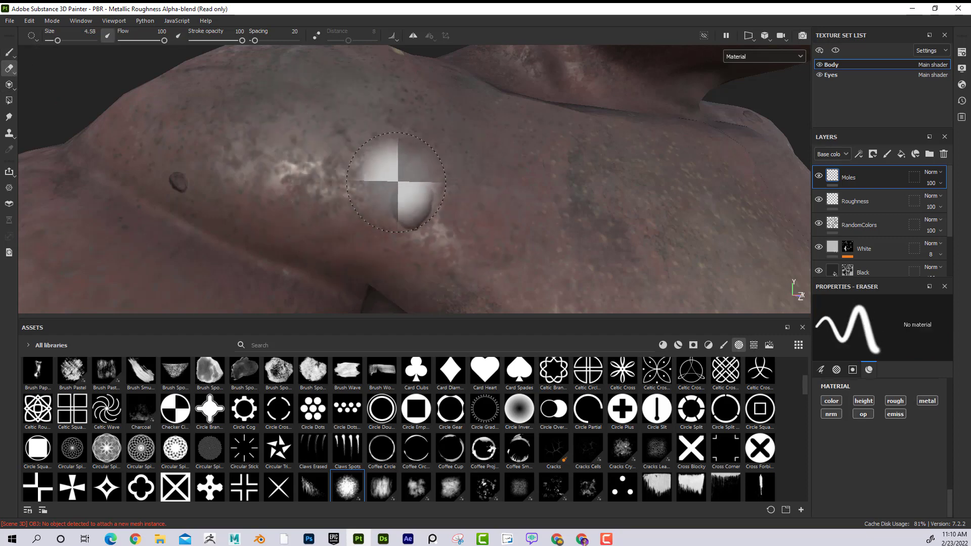
left_click_drag(358, 195, 414, 213)
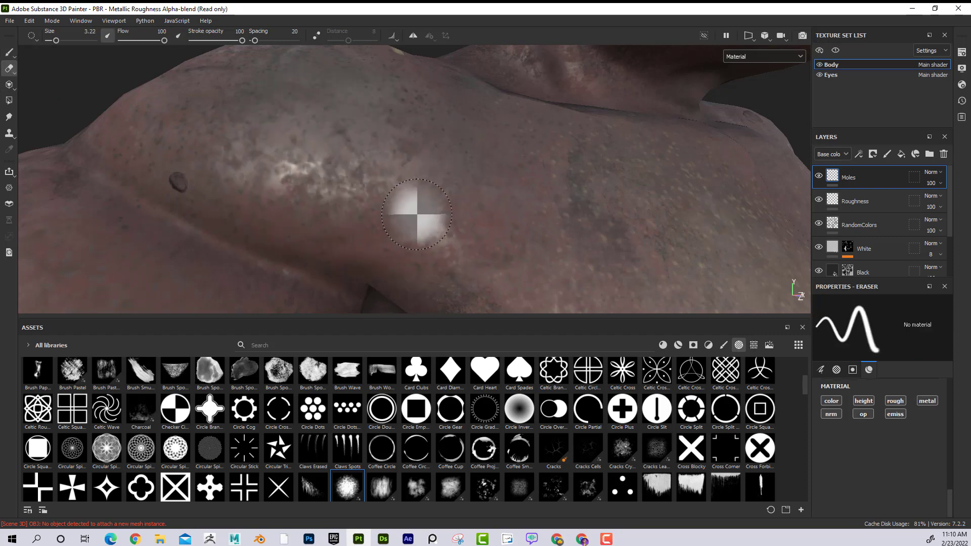
key("ctrl+z")
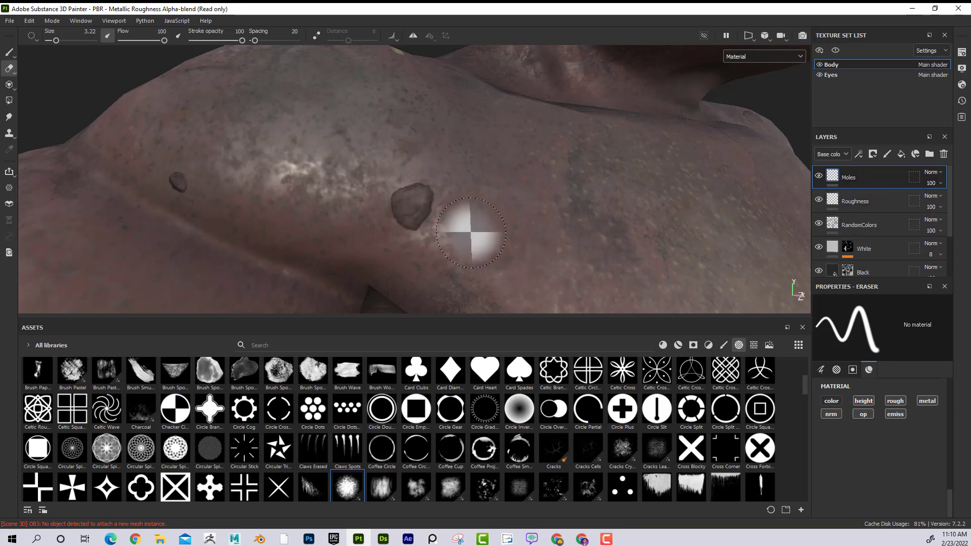
- Try erasing the large chest mole with the color channel excluded and with the height channel excluded, undoing each erasure
left_click_drag(376, 198, 417, 201)
mouse_move(526, 211)
left_mouse_down("alt")
mouse_move(574, 161)
mouse_move(515, 201)
left_mouse_up("alt")
key("ctrl+z")
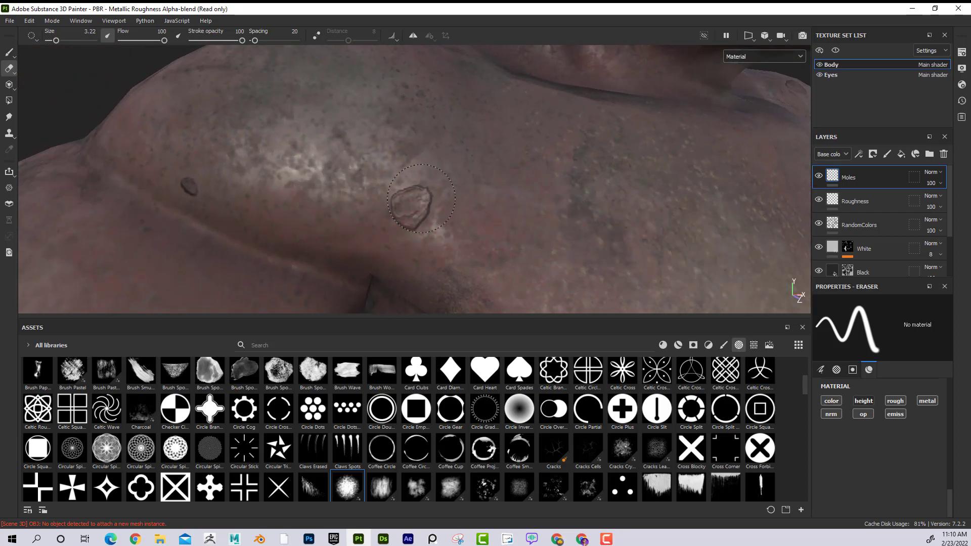
left_click(420, 202)
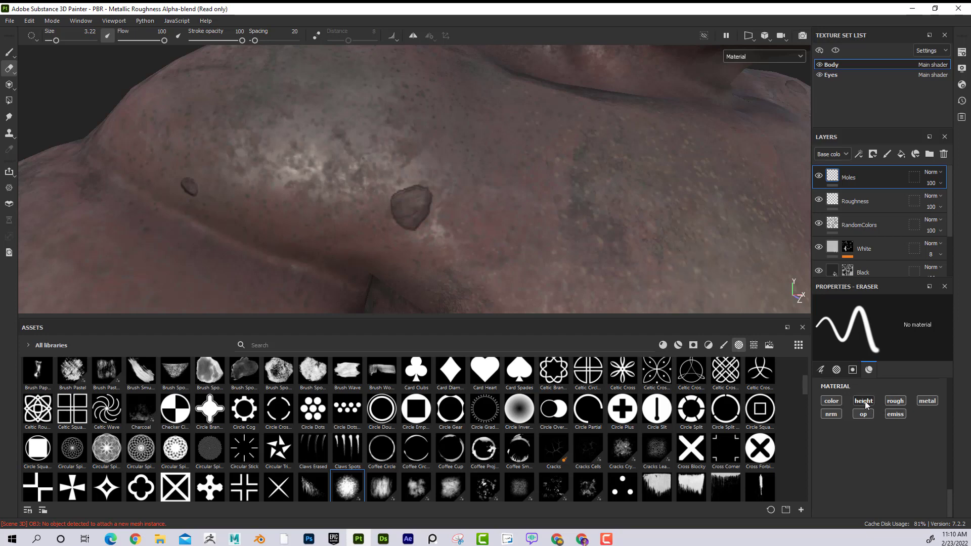
key("ctrl+z")
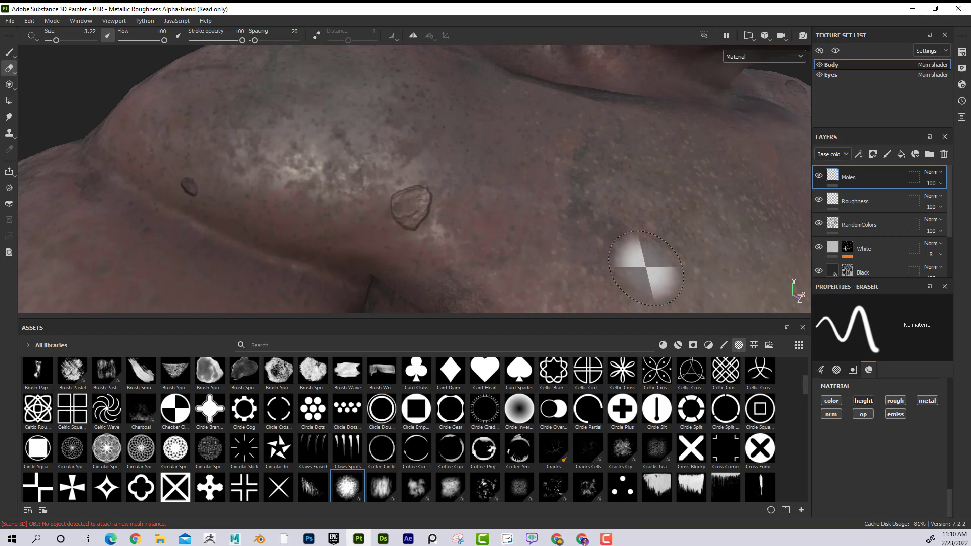
key("ctrl+y")
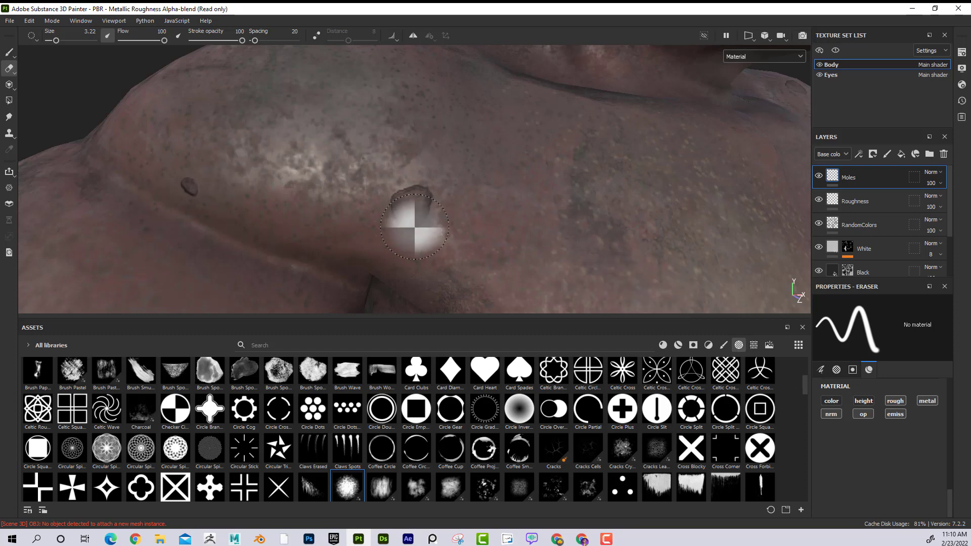
key("ctrl+z")
- Re-enable the eraser's color and height channels, try erasing the whole chest mole, and undo the stroke
left_click(833, 401)
left_click(864, 403)
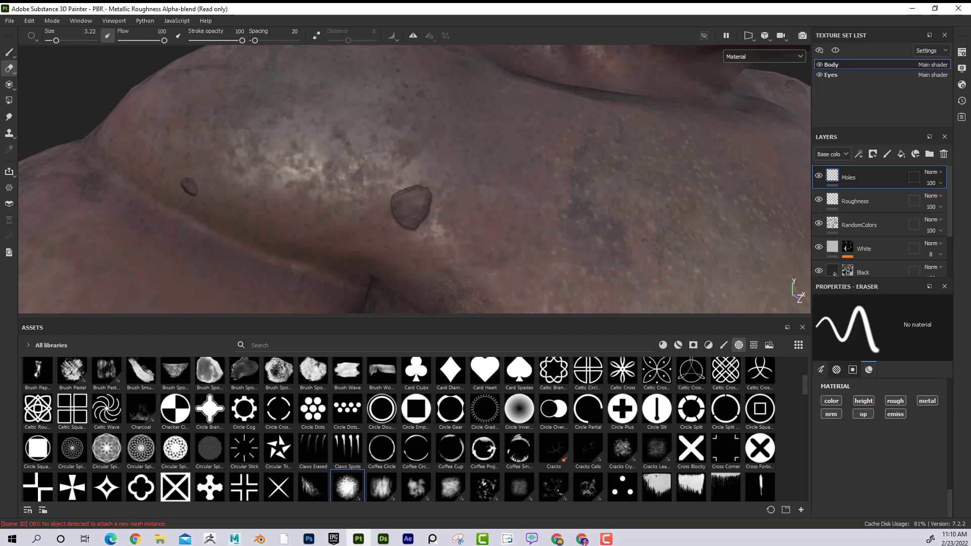
left_click_drag(391, 223, 385, 204)
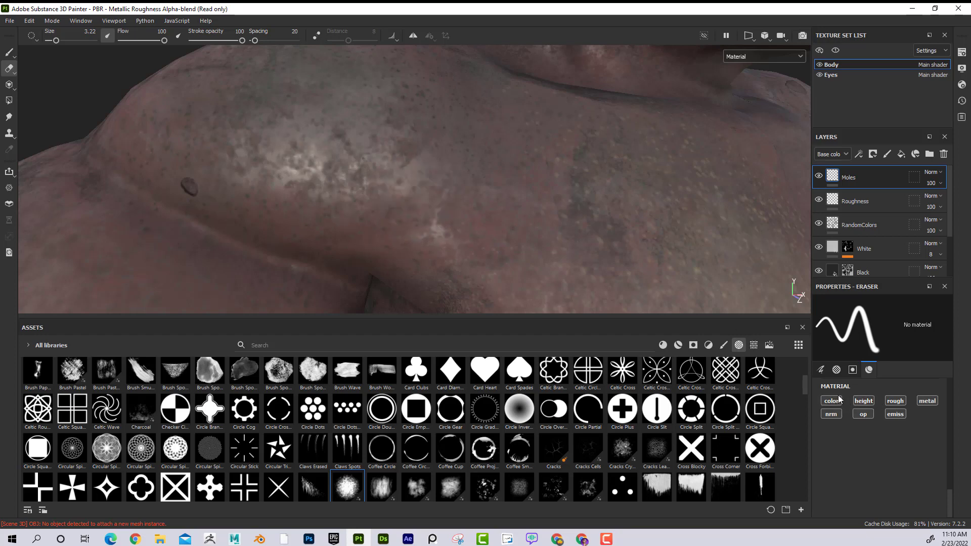
key("ctrl+z")
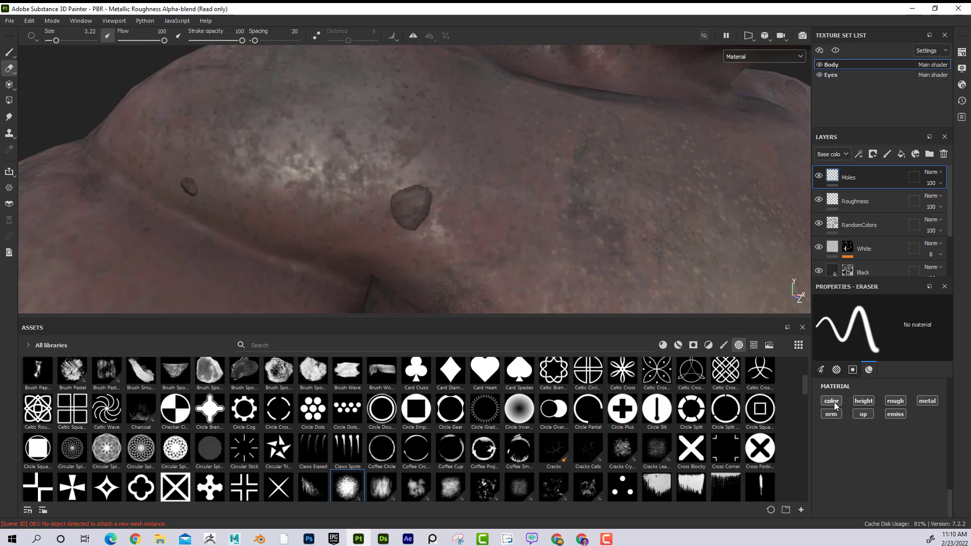
- Test the eraser on the chest mole with color disabled, repeat with only height disabled, and undo both tests
left_click(833, 402)
left_click_drag(396, 219, 377, 207)
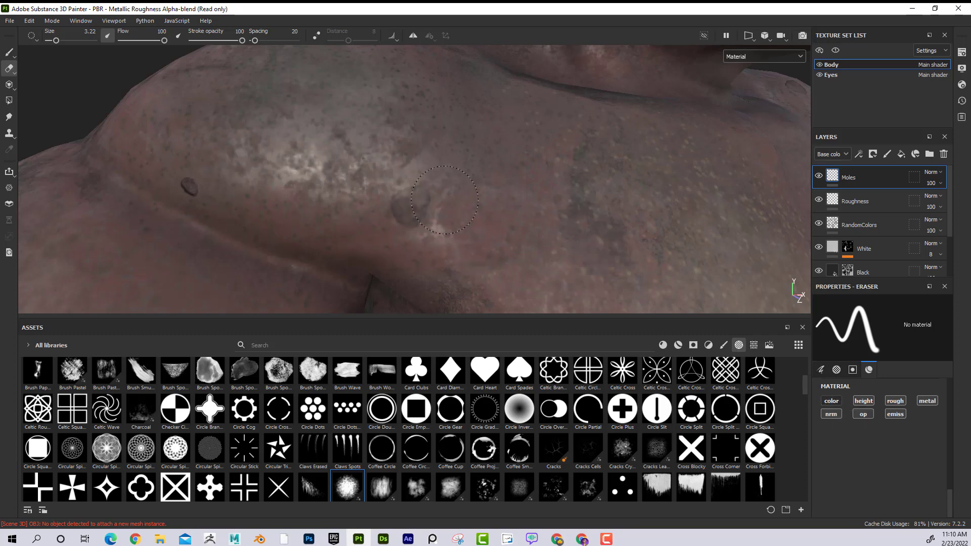
left_click_drag(445, 200, 443, 203)
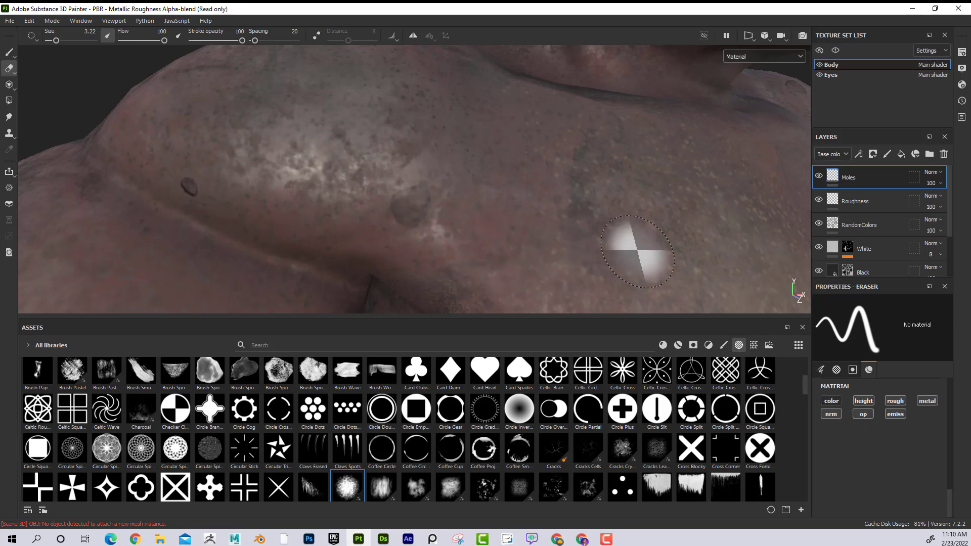
key("ctrl+z")
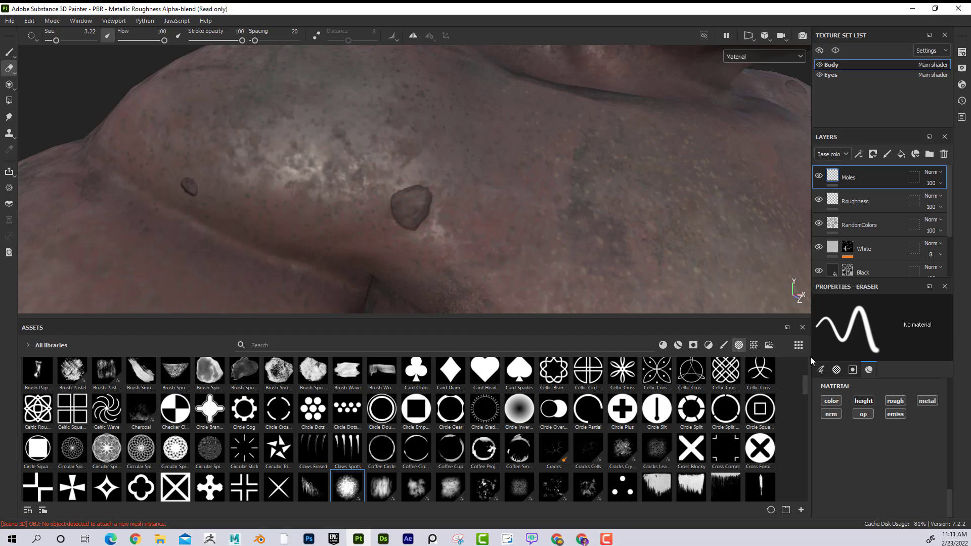
left_click(399, 208)
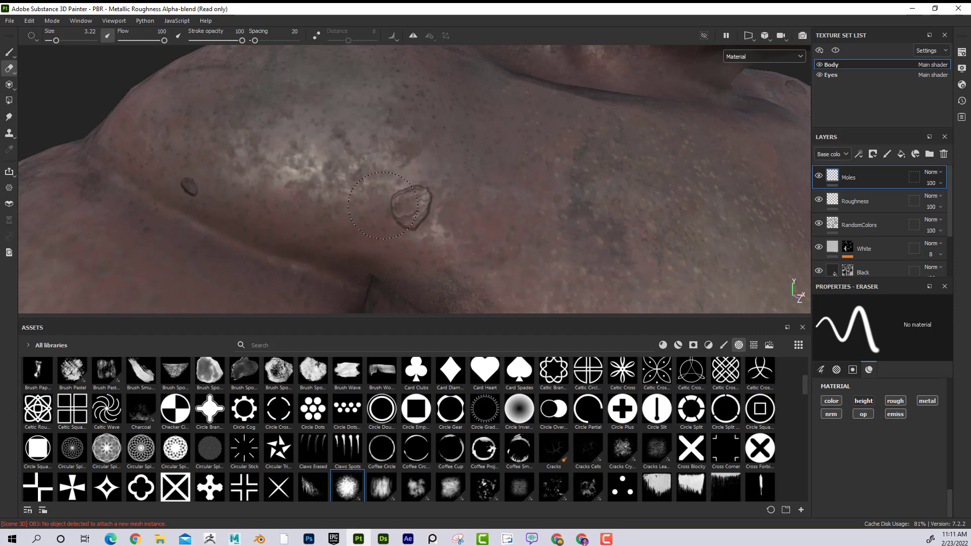
key("ctrl+z")
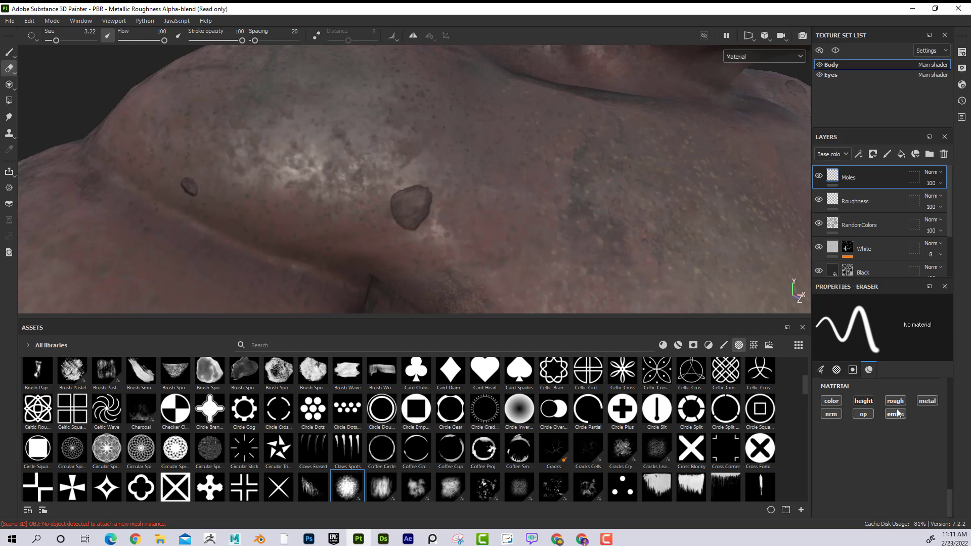
- Re-enable the eraser's height channel, disable roughness, try erasing the chest mole, and undo the erasure
left_click(863, 400)
left_click(413, 213)
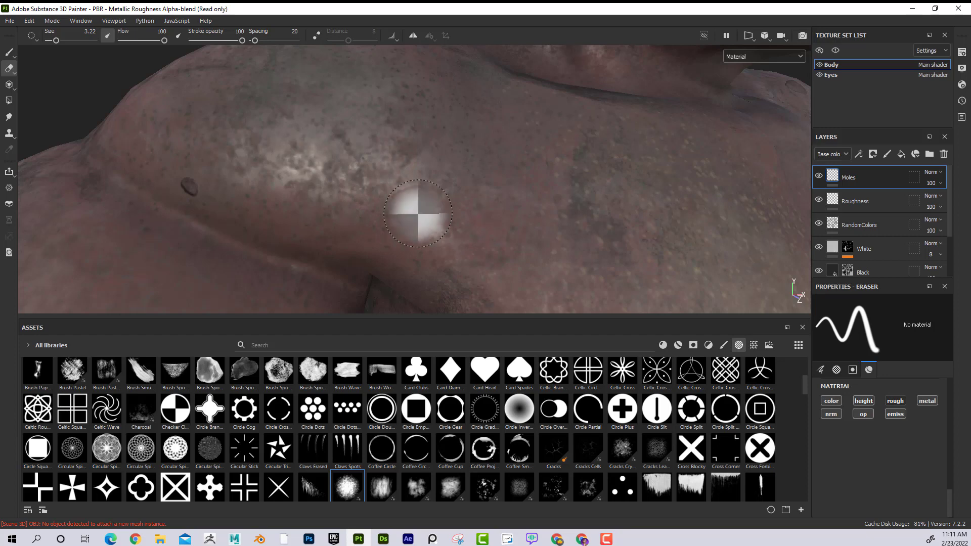
mouse_move(456, 225)
left_mouse_down("alt")
mouse_move(496, 175)
mouse_move(499, 202)
mouse_move(479, 211)
left_mouse_up("alt")
key("ctrl+z")
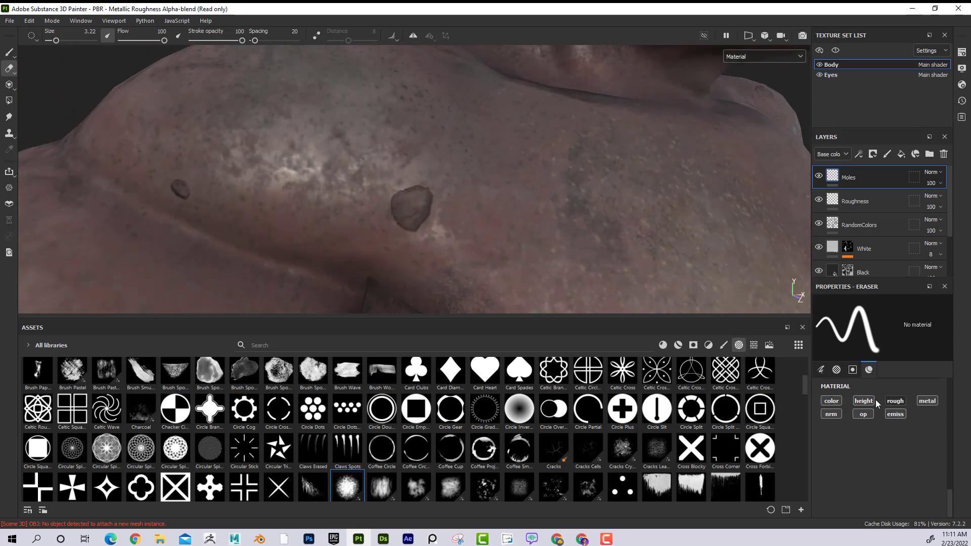
- Switch back to the Paint brush and add a new paint layer named Cuts above the Moles layer
left_click(9, 52)
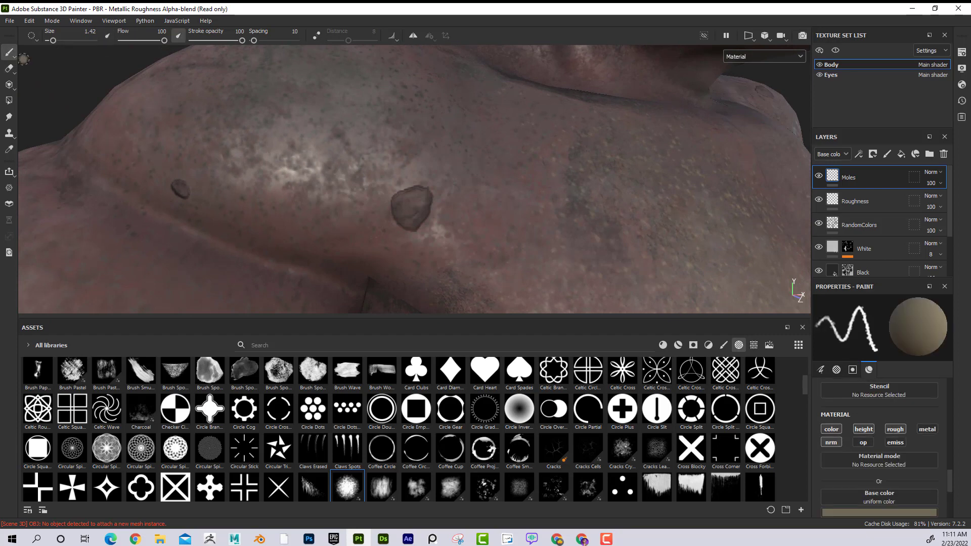
right_click_drag(652, 252, 71, 109, "alt")
left_click_drag(627, 175, 537, 187, "alt")
middle_click_drag(526, 152, 494, 241, "alt")
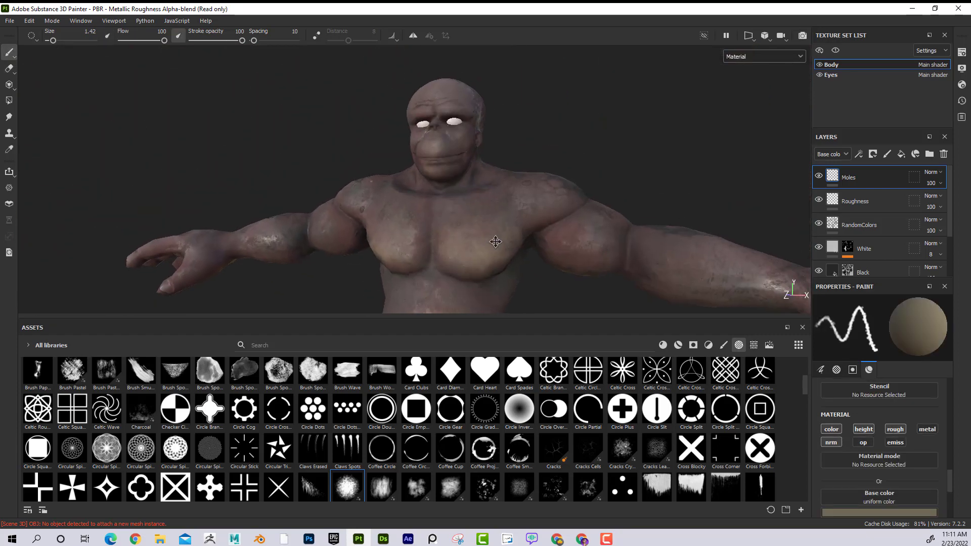
left_click_drag(494, 240, 470, 208, "alt")
mouse_move(471, 208)
right_mouse_down("alt")
mouse_move(490, 182)
mouse_move(476, 192)
right_mouse_up("alt")
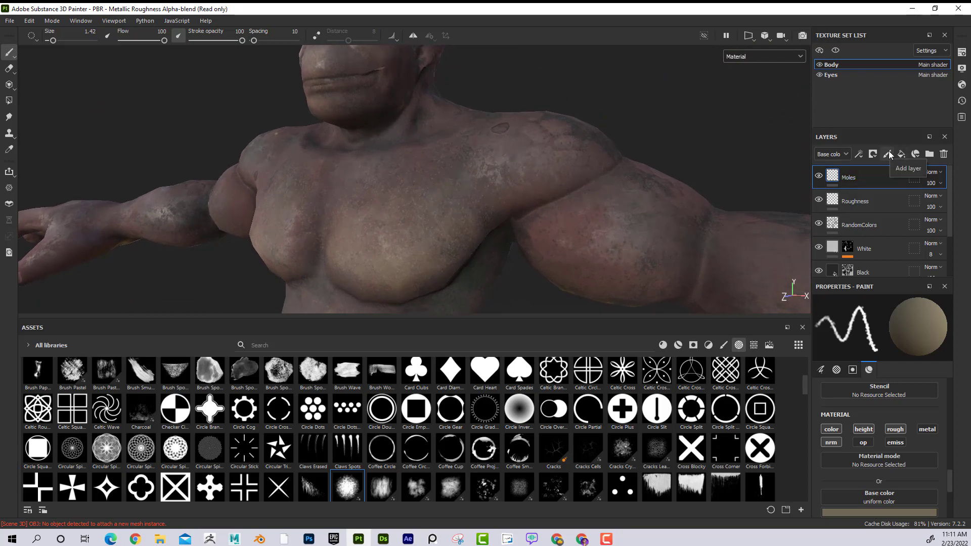
left_click(888, 154)
double_click(855, 178)
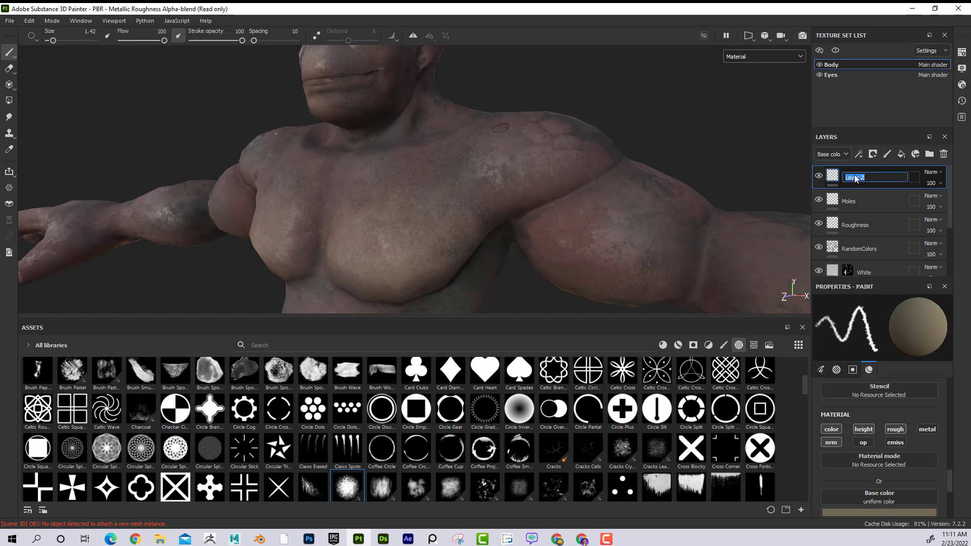
type("Cuts")
key("Return")
- Browse the filters, brushes and alphas in the asset libraries for a shape suited to painting cuts
left_click_drag(382, 137, 492, 220, "alt")
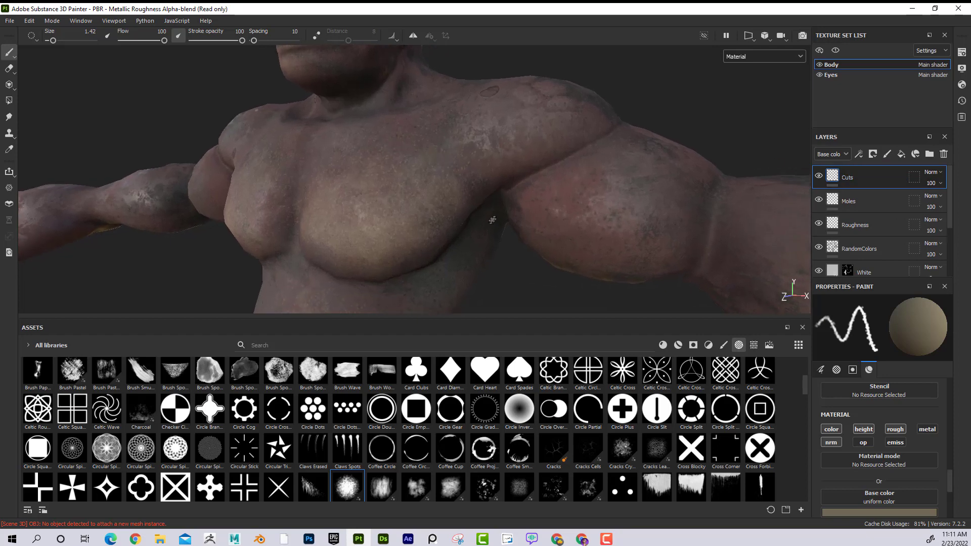
left_click(706, 346)
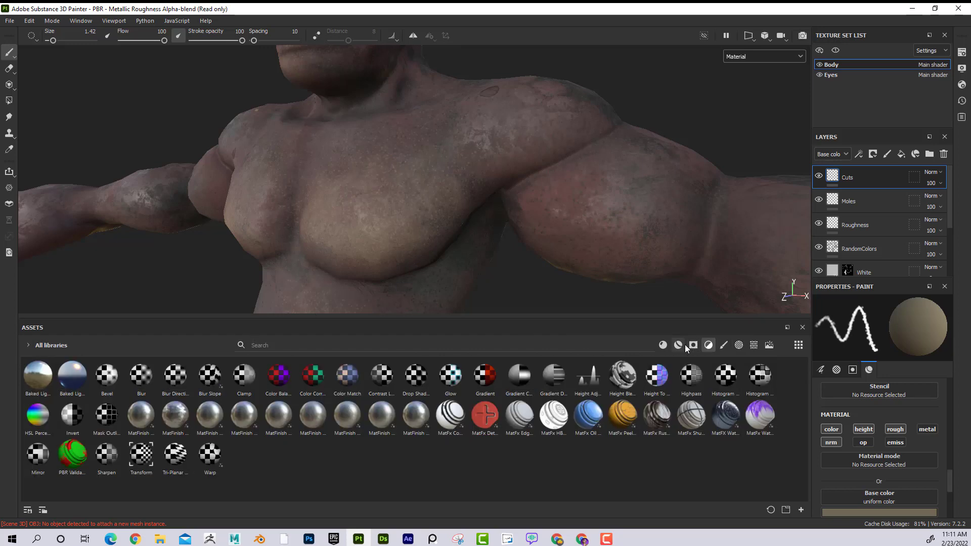
left_click(694, 346)
left_click(727, 345)
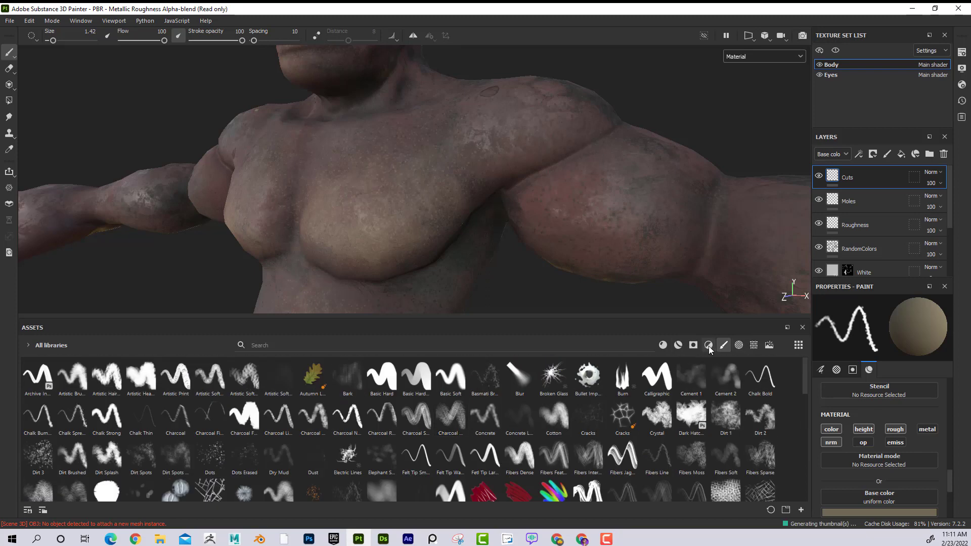
left_click(708, 345)
left_click(739, 345)
scroll(337, 429, "down", 5)
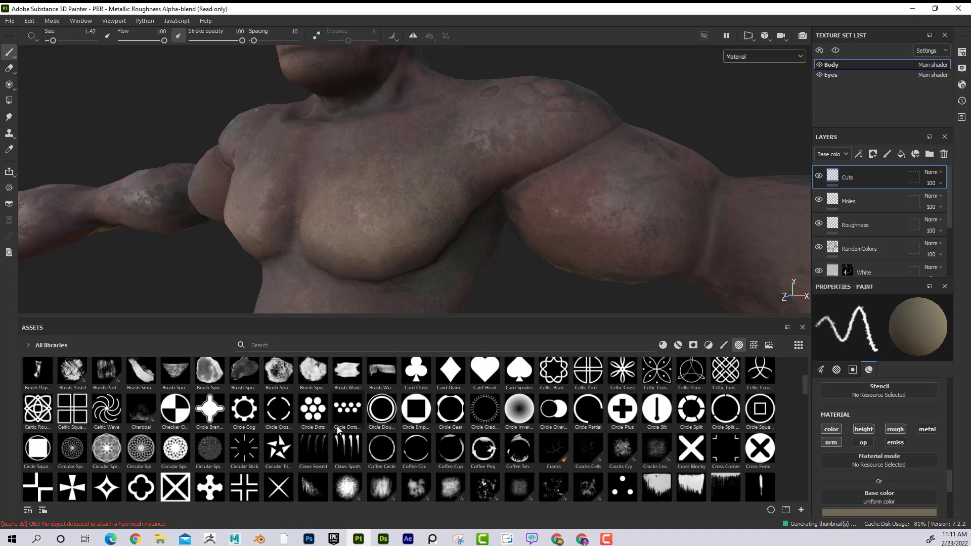
scroll(338, 429, "down", 15)
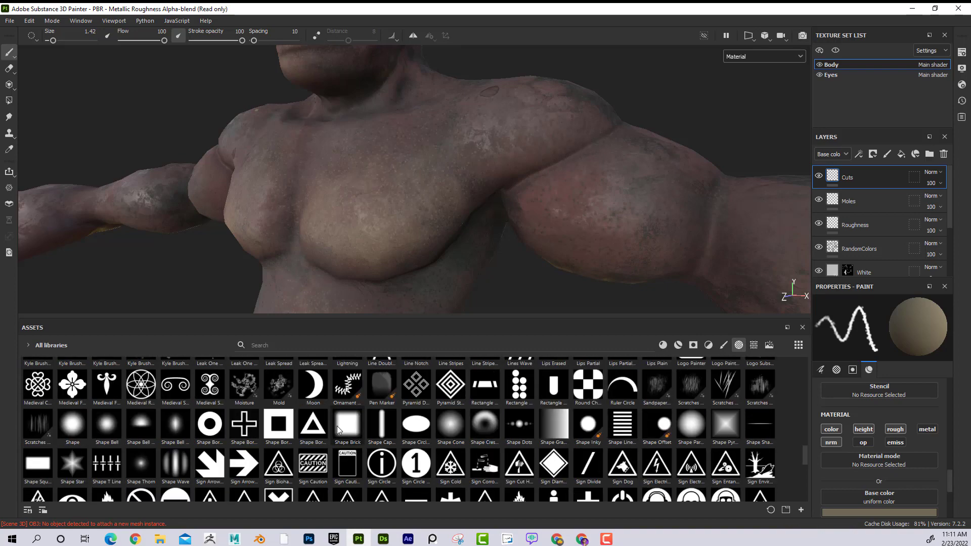
scroll(338, 429, "down", 10)
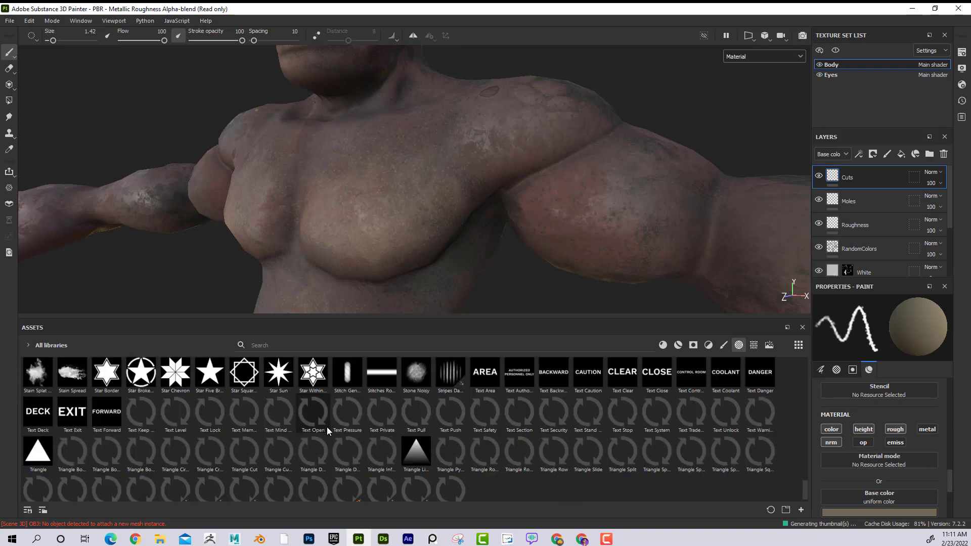
scroll(354, 438, "up", 12)
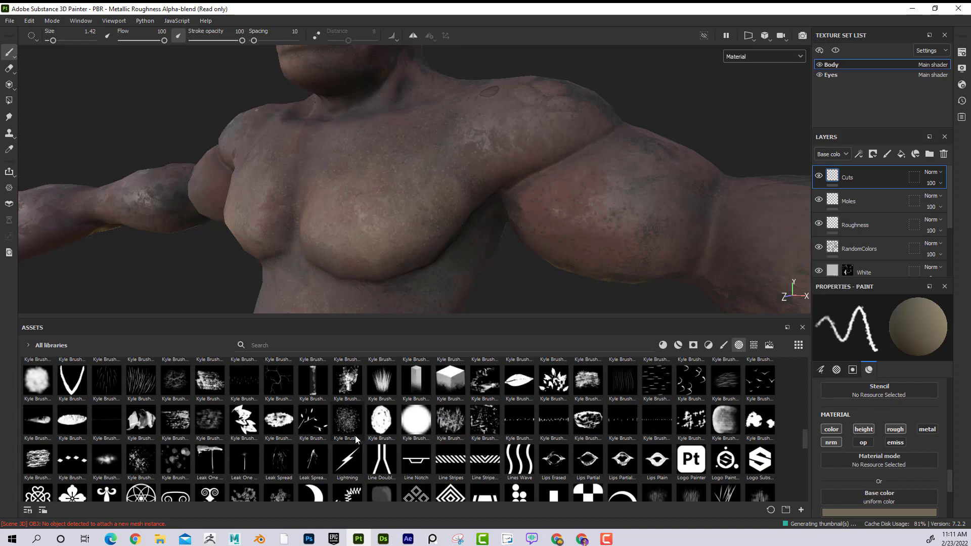
scroll(356, 438, "up", 3)
scroll(355, 438, "up", 15)
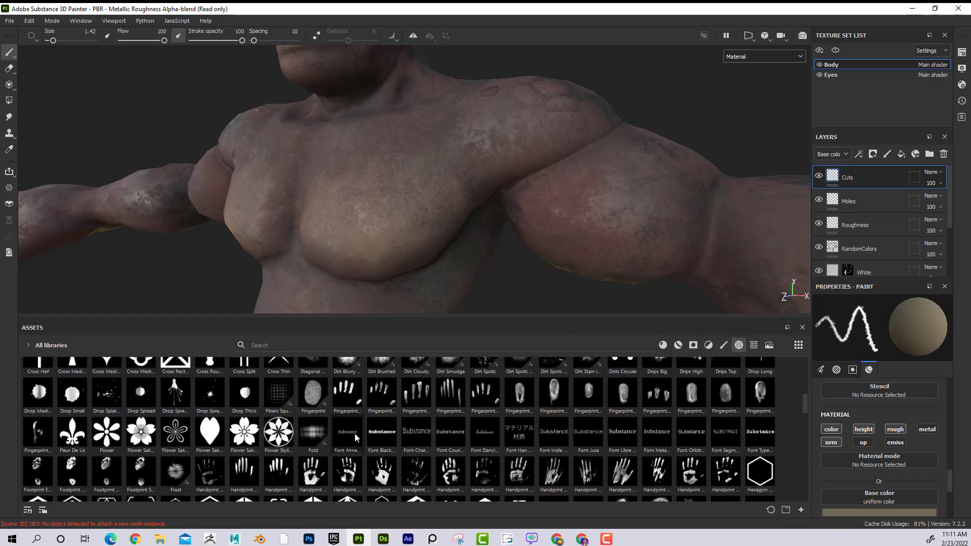
scroll(355, 438, "down", 5)
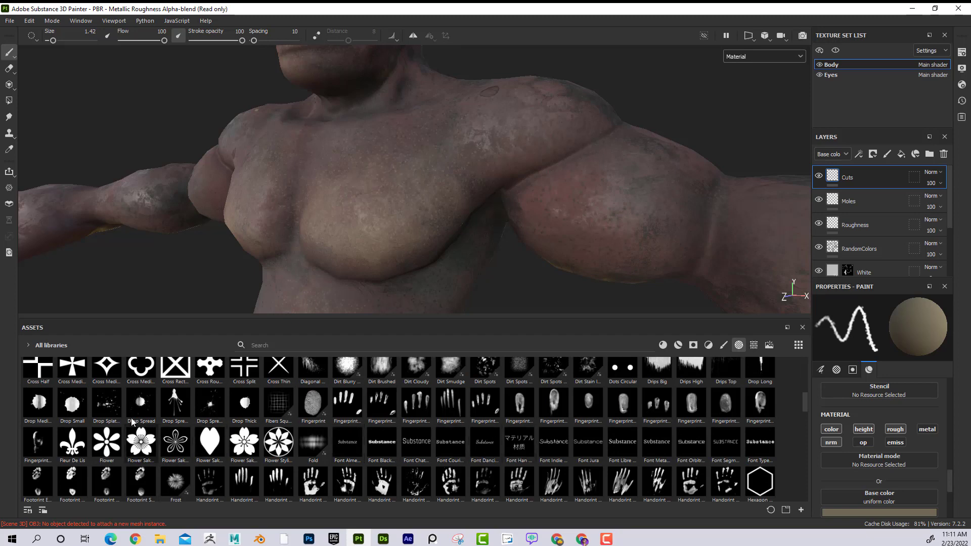
- Try the Drop Spread alpha on the paint brush with the size enlarged to about 6.12
left_click(141, 403)
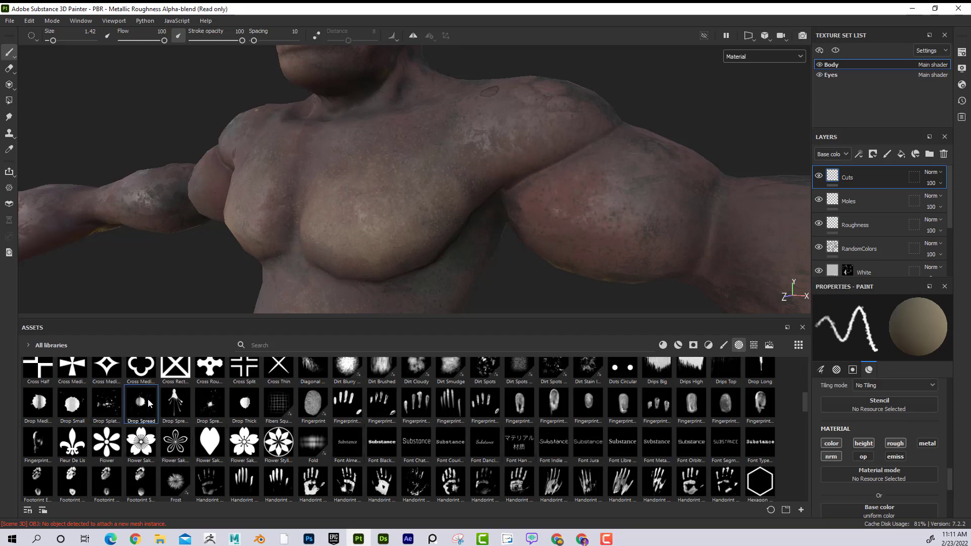
right_click_drag(422, 160, 434, 161, "ctrl")
left_click_drag(408, 167, 412, 177, "alt")
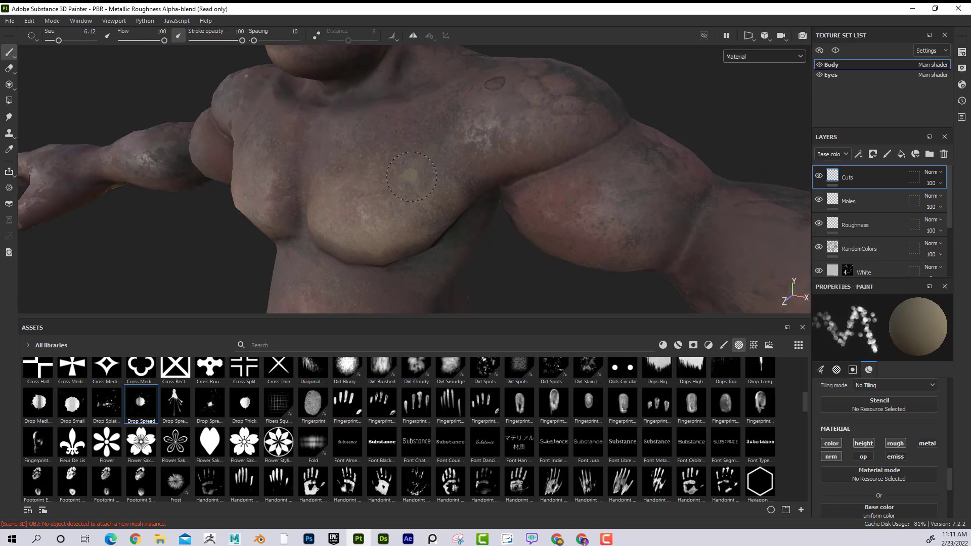
- Load the Dirt Brushed alpha into the paint brush and set the brush size to about 9.07
scroll(606, 420, "up", 3)
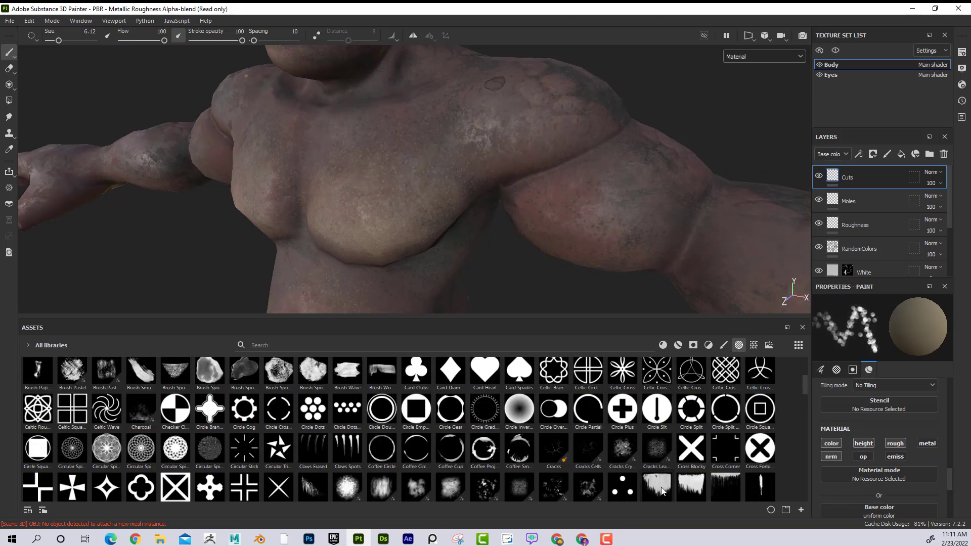
left_click(381, 485)
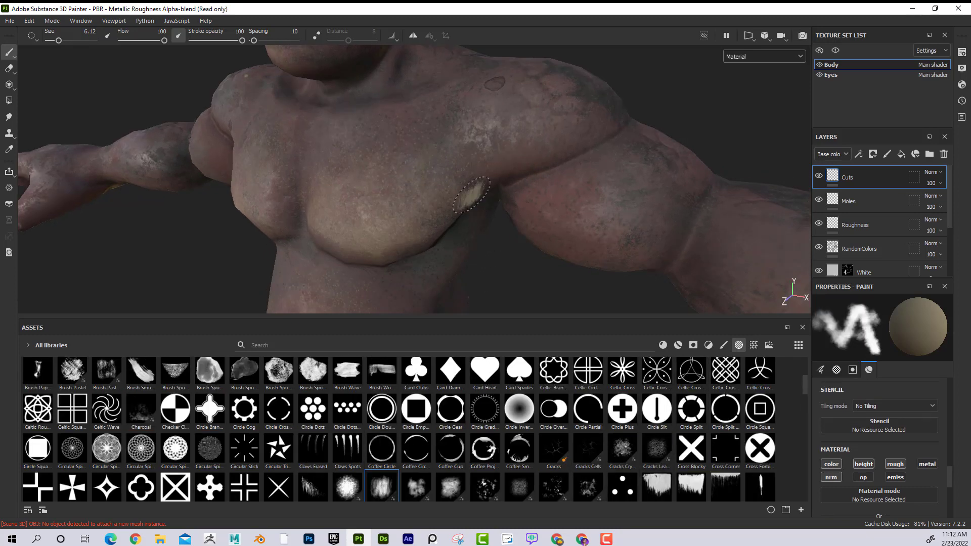
right_click_drag(417, 163, 422, 163, "ctrl")
- Set the brush's base color to a very dark blood red, 170202
scroll(893, 463, "down", 4)
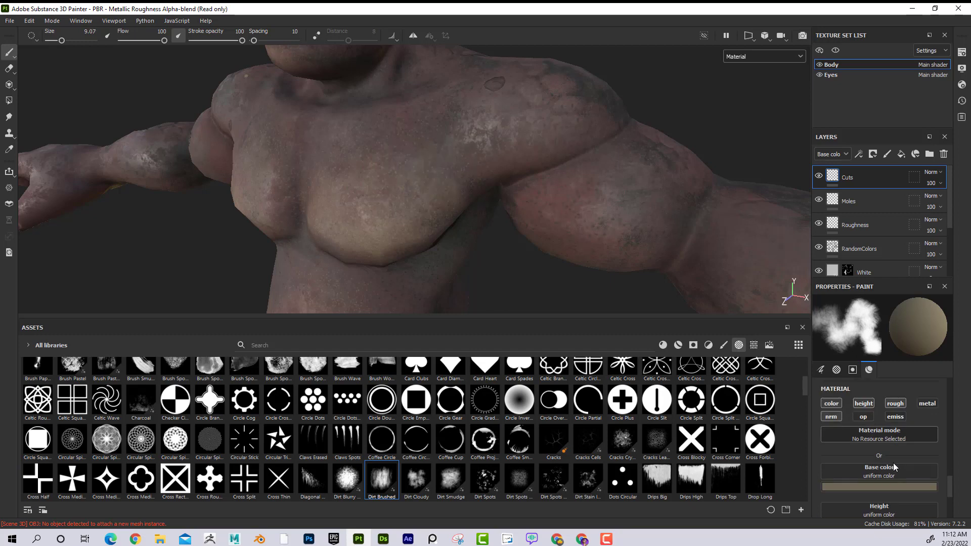
left_click(892, 456)
left_click_drag(887, 397, 916, 358)
left_click(880, 411)
left_click_drag(915, 417, 880, 424)
left_click(877, 416)
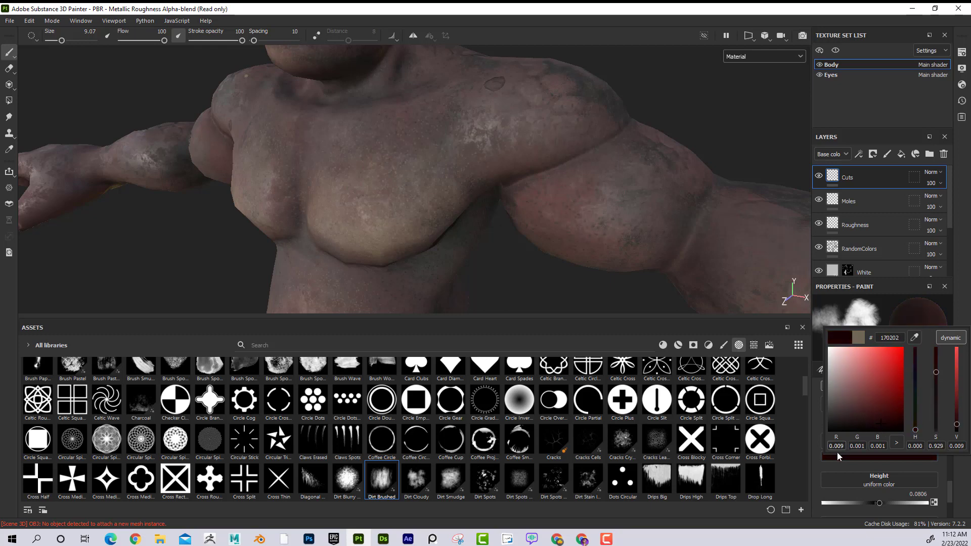
left_click(815, 448)
- Set the brush's height to about -0.0616 and its roughness to about 0.2559 for a sunken, glossy wound
scroll(906, 469, "down", 2)
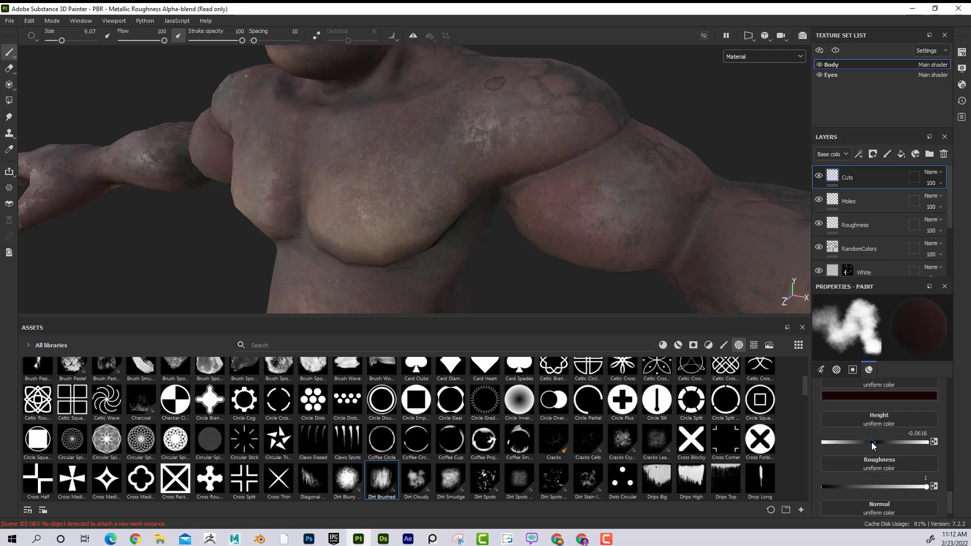
left_click_drag(913, 483, 849, 487)
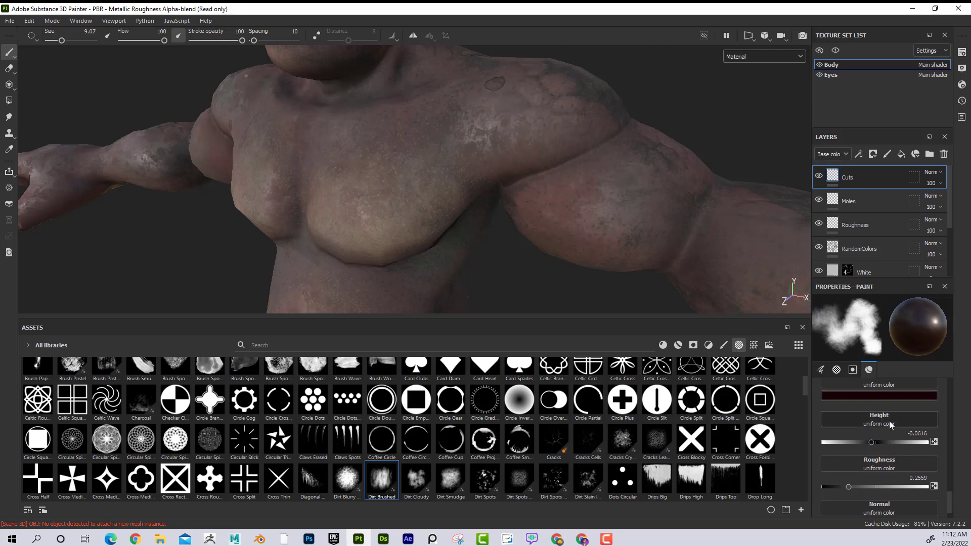
scroll(889, 421, "up", 3)
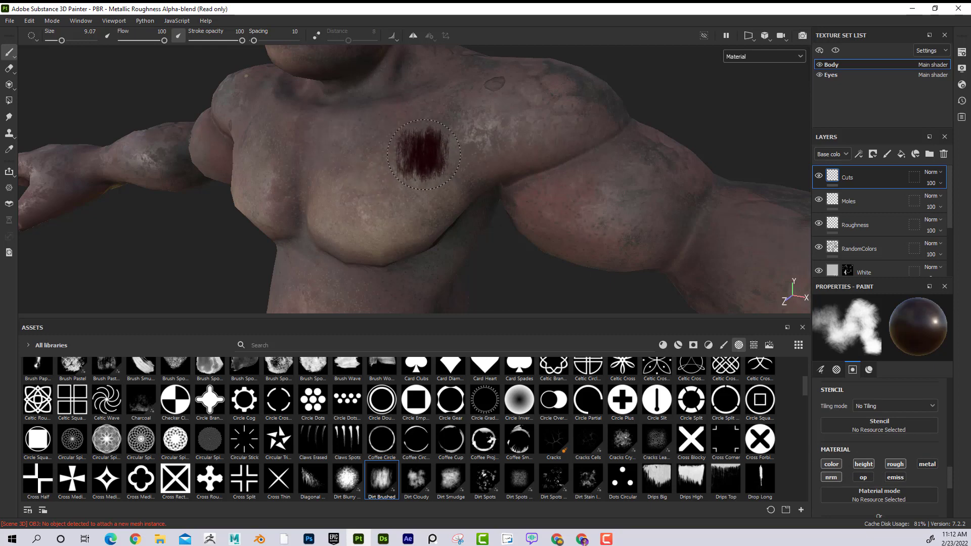
- Stamp one dark wound mark on the upper chest beside the armpit with the brush size at about 9.67
left_click_drag(541, 215, 557, 211, "alt")
right_click_drag(557, 210, 571, 191, "alt")
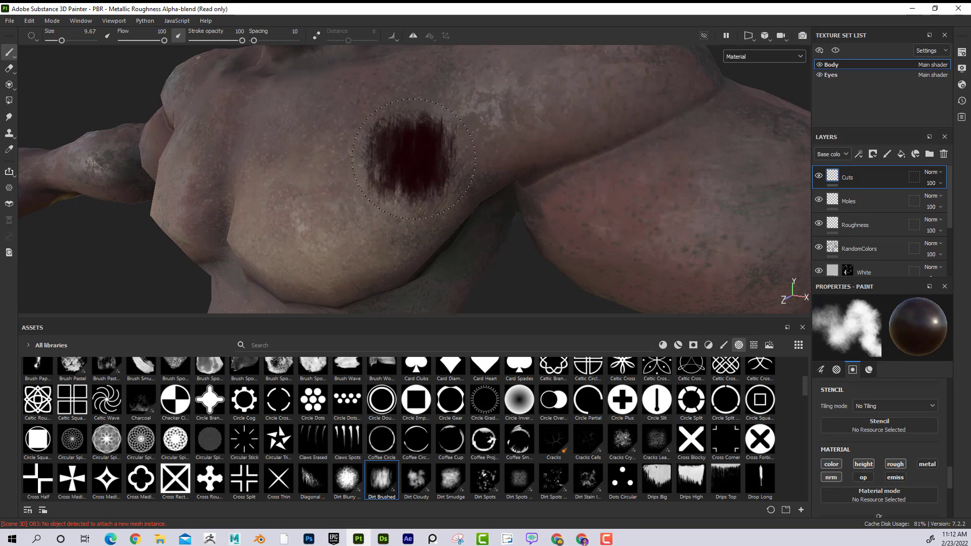
left_click(414, 159)
- Examine the stamped chest wound from several angles and distances to judge its color, depth and shine
left_click_drag(414, 159, 527, 177, "alt")
mouse_move(507, 219)
left_mouse_down("alt")
mouse_move(518, 220)
mouse_move(513, 238)
mouse_move(523, 206)
mouse_move(390, 210)
mouse_move(283, 182)
left_mouse_up("alt")
mouse_move(284, 182)
right_mouse_down("alt")
mouse_move(184, 172)
mouse_move(469, 195)
right_mouse_up("alt")
middle_click_drag(468, 195, 56, 245, "alt")
mouse_move(162, 228)
left_mouse_down("alt")
mouse_move(226, 228)
mouse_move(260, 262)
mouse_move(221, 245)
mouse_move(238, 223)
mouse_move(219, 212)
mouse_move(385, 240)
left_mouse_up("alt")
right_click_drag(642, 247, 561, 243, "alt")
mouse_move(562, 243)
left_mouse_down("alt")
mouse_move(615, 233)
mouse_move(551, 228)
left_mouse_up("alt")
right_click_drag(551, 228, 496, 222, "alt")
middle_click_drag(249, 200, 365, 174, "alt")
left_click_drag(485, 169, 400, 204, "alt")
right_click_drag(445, 218, 626, 236, "alt")
middle_click_drag(627, 236, 529, 256, "alt")
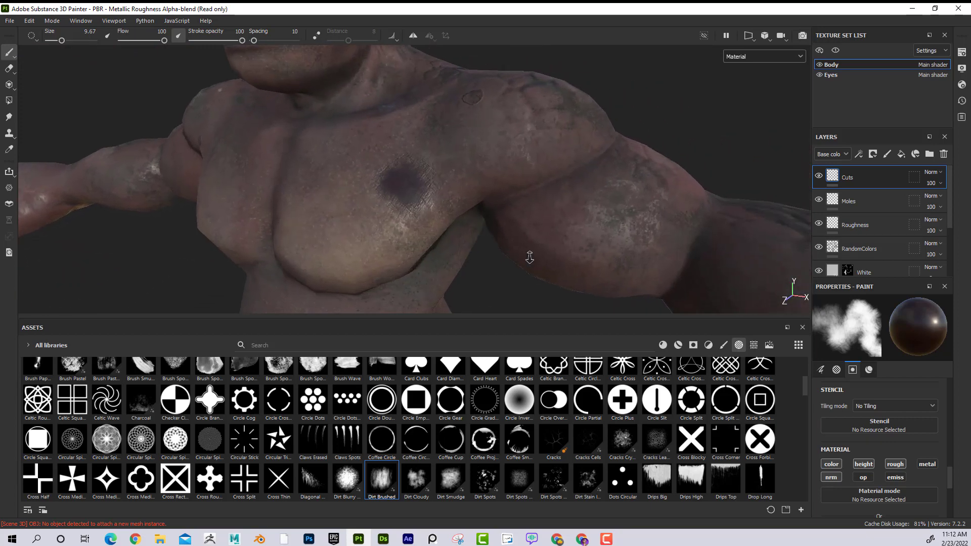
right_click_drag(529, 256, 582, 266, "alt")
left_click_drag(581, 267, 588, 281, "alt")
right_click_drag(589, 282, 551, 284, "alt")
middle_click_drag(551, 283, 431, 256, "alt")
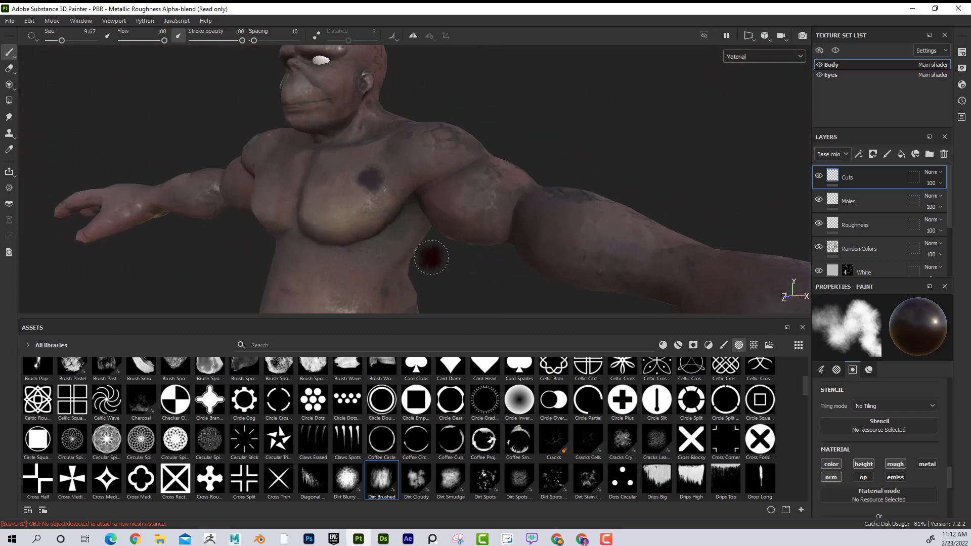
right_click_drag(432, 256, 542, 286, "alt")
left_click_drag(542, 286, 531, 296, "alt")
right_click_drag(449, 273, 386, 247, "alt")
middle_click_drag(386, 247, 438, 235, "alt")
right_click_drag(438, 234, 607, 264, "alt")
left_click_drag(607, 264, 596, 277, "alt")
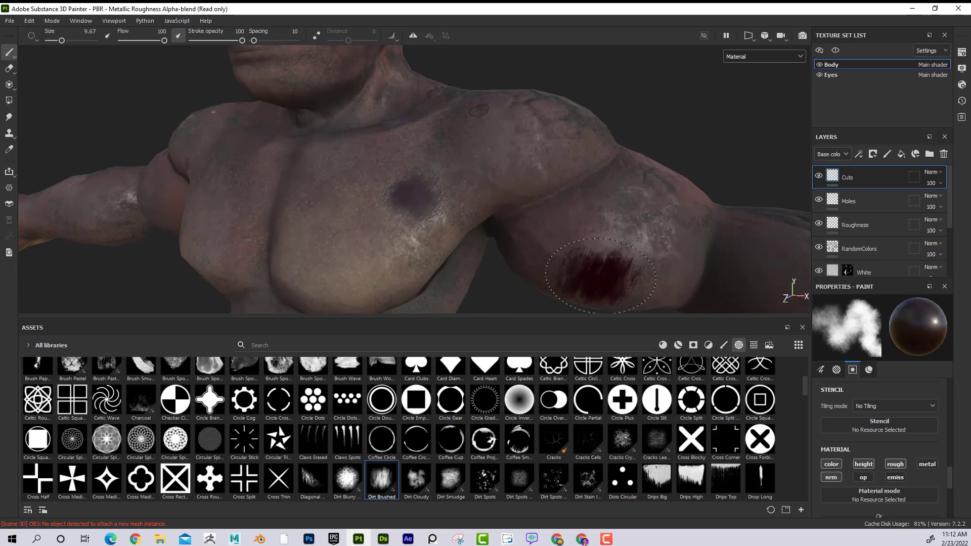
- Look over the channels available for the layer stack without switching from Base color
left_click(839, 156)
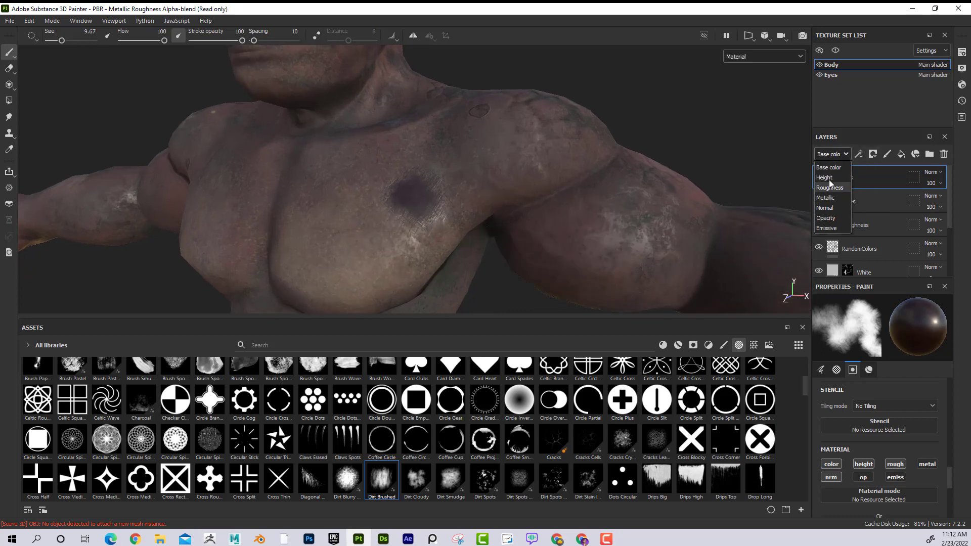
left_click(712, 142)
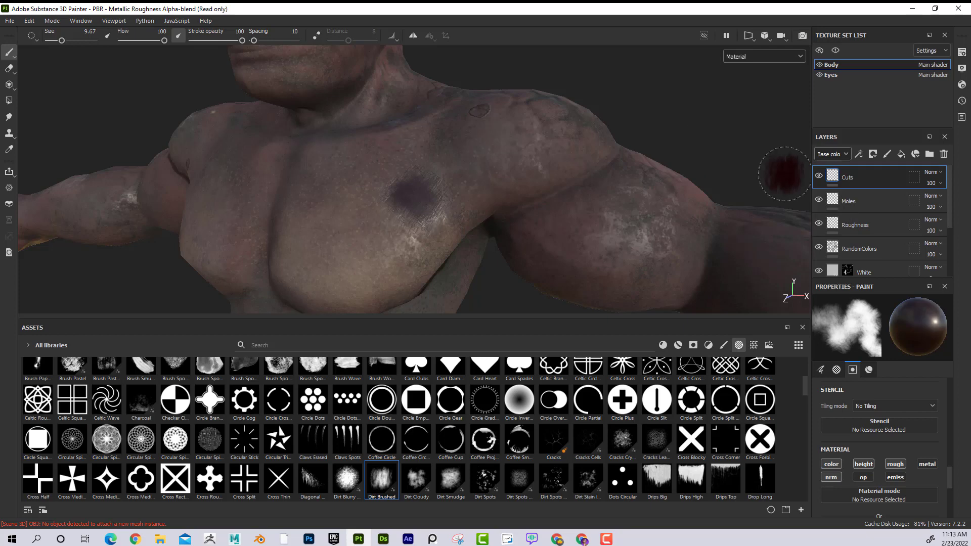
- Examine the painted skin on the whole creature from head to feet
mouse_move(569, 218)
right_mouse_down("alt")
mouse_move(436, 193)
mouse_move(463, 200)
right_mouse_up("alt")
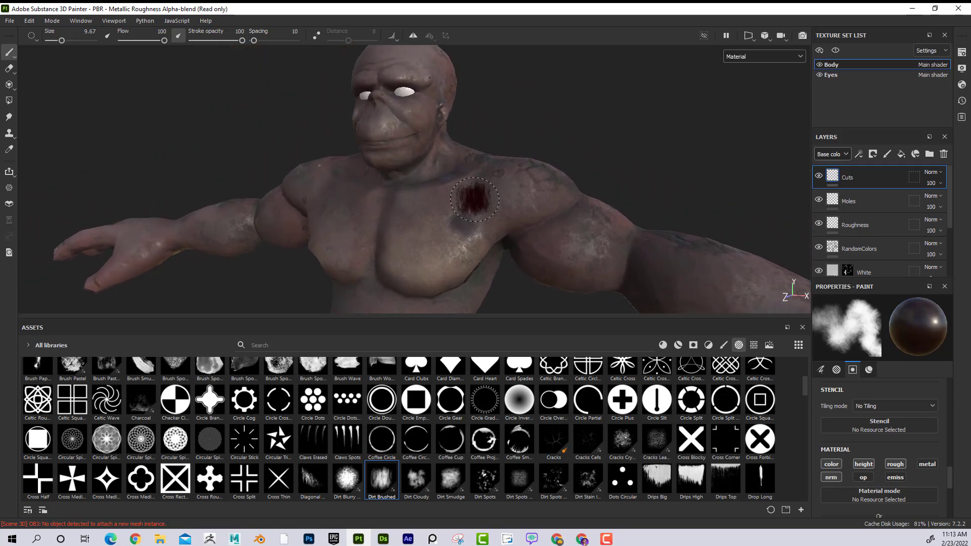
middle_click_drag(478, 197, 501, 177, "alt")
left_click_drag(501, 177, 528, 183, "alt")
mouse_move(528, 183)
right_mouse_down("alt")
mouse_move(554, 215)
mouse_move(416, 217)
right_mouse_up("alt")
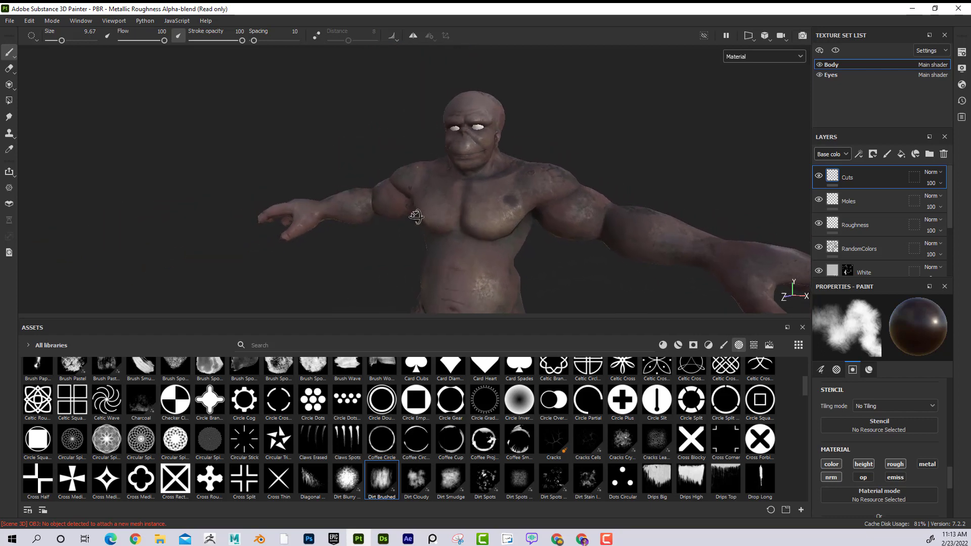
left_click_drag(553, 246, 516, 244, "alt")
right_click_drag(516, 245, 481, 237, "alt")
middle_click_drag(480, 237, 488, 197, "alt")
right_click_drag(511, 241, 481, 254, "alt")
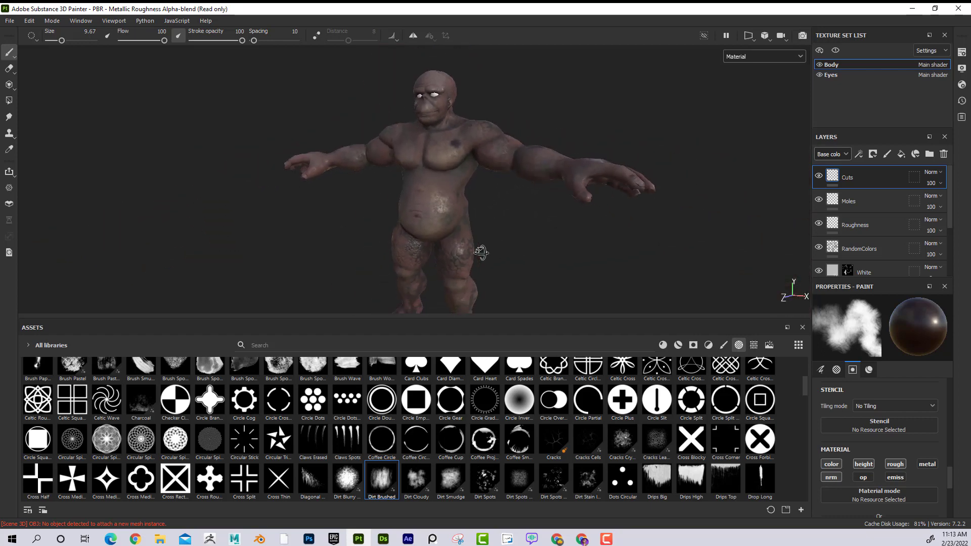
left_click_drag(481, 254, 493, 256, "alt")
right_click_drag(510, 253, 500, 243, "alt")
middle_click_drag(500, 243, 501, 225, "alt")
right_click_drag(500, 224, 515, 231, "alt")
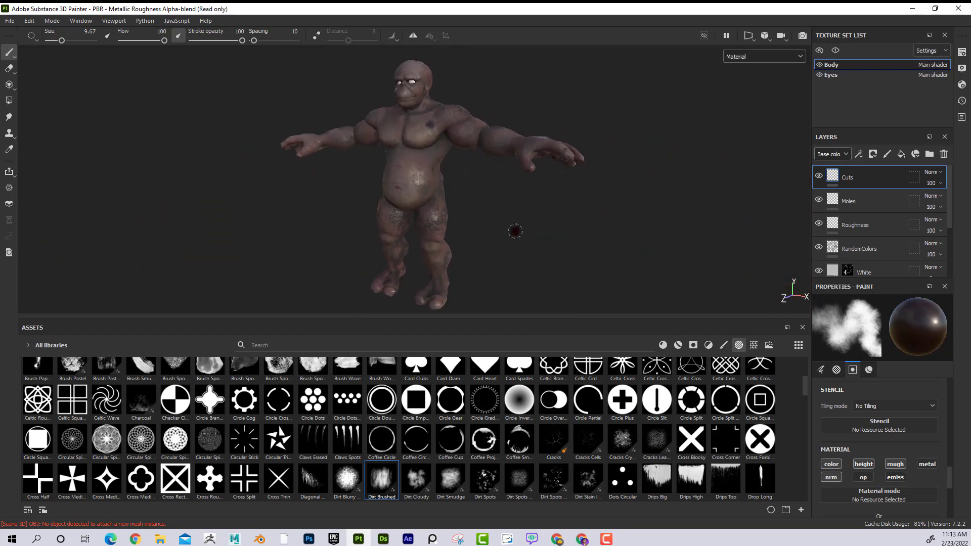
- Enlarge the layer list, hide the layers from Cuts down to Black, and show Black again over BaseBrown
left_click_drag(878, 277, 860, 339)
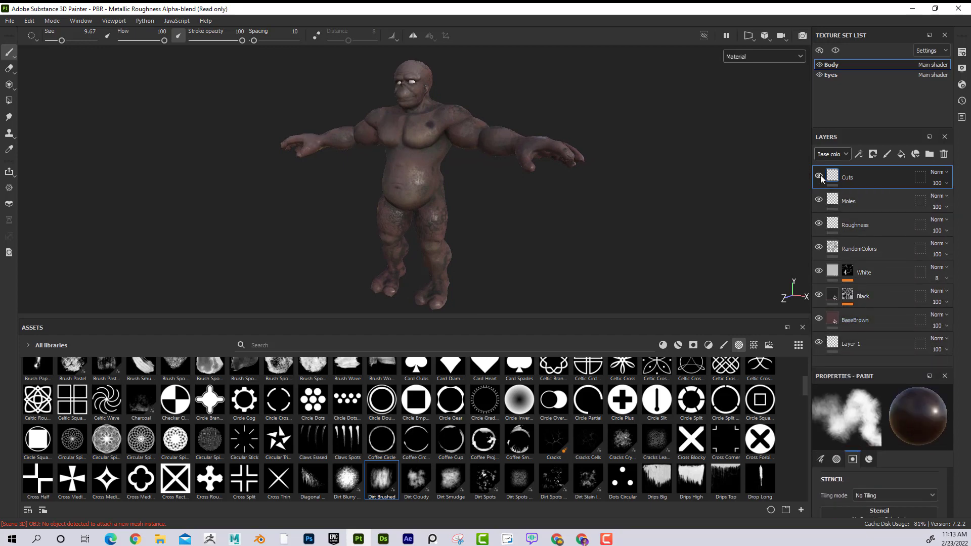
left_click(820, 297)
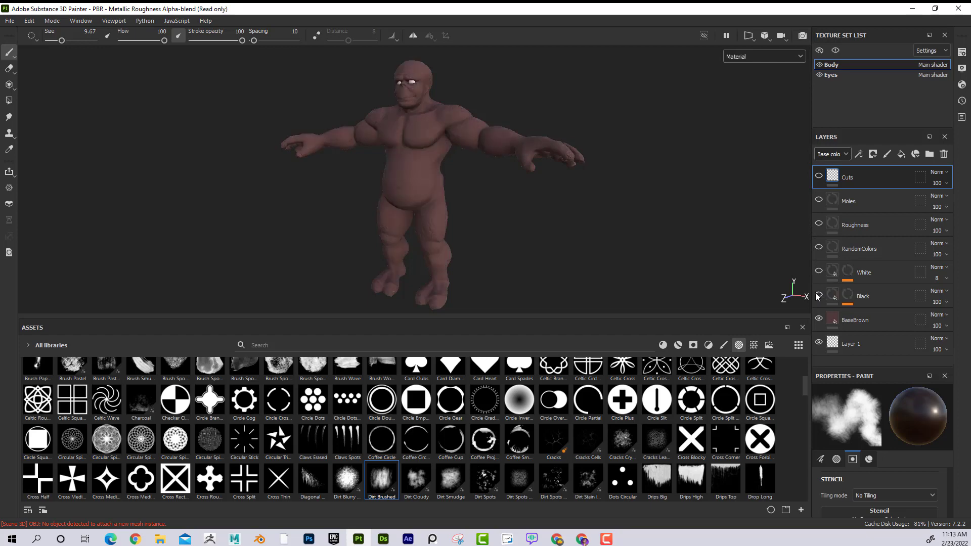
middle_click_drag(468, 204, 483, 175, "alt")
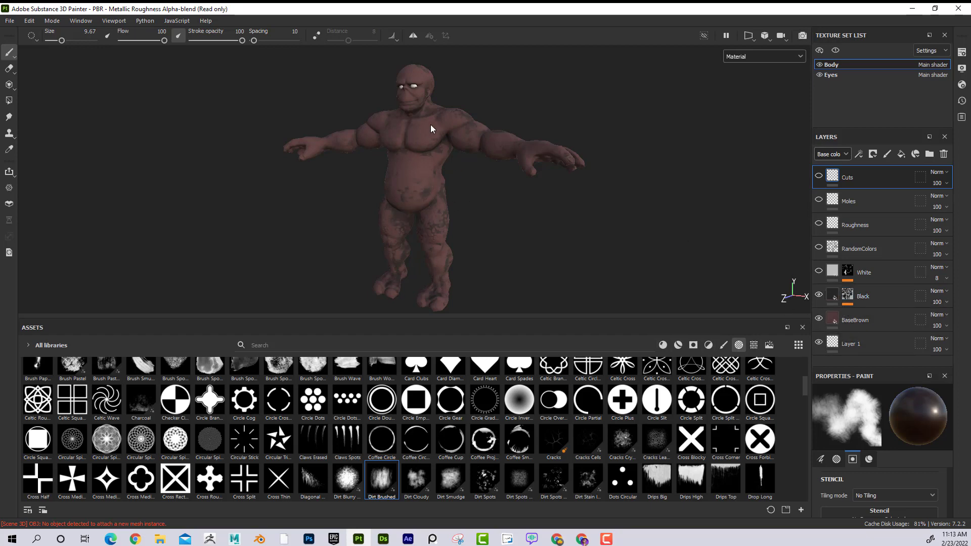
- Show the White, RandomColors, Roughness and Moles layers again one by one and inspect the moles around the shoulder
left_click(820, 271)
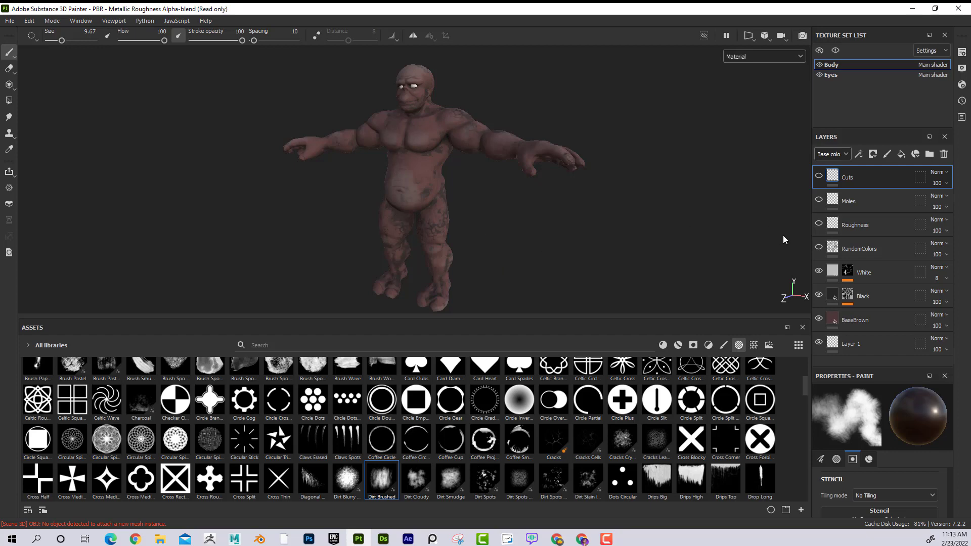
left_click(819, 247)
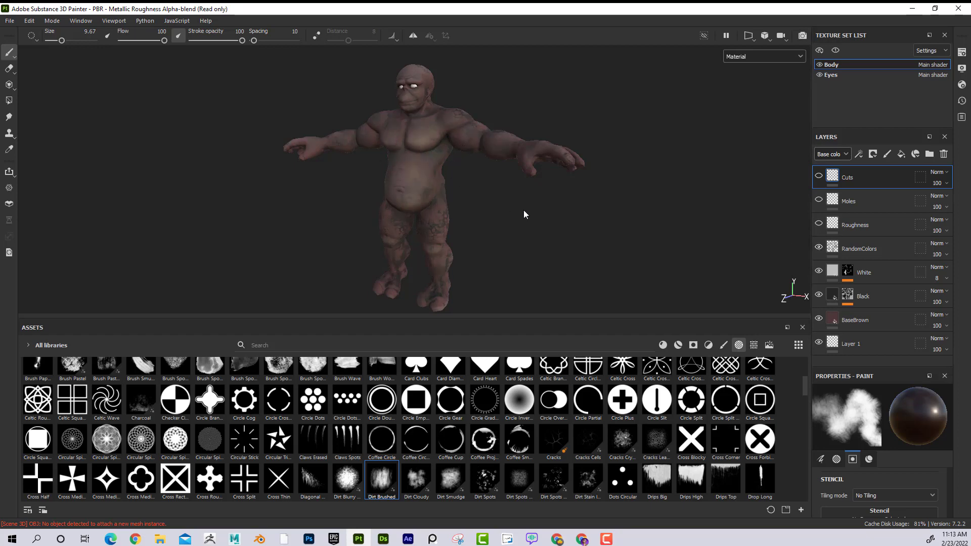
left_click(819, 224)
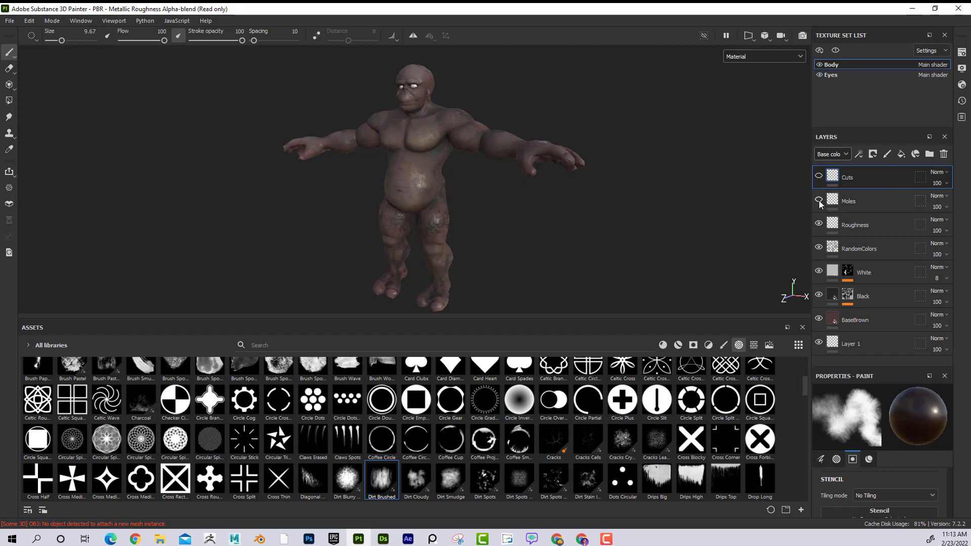
mouse_move(593, 209)
left_mouse_down("alt")
mouse_move(462, 201)
mouse_move(433, 173)
mouse_move(514, 238)
mouse_move(484, 195)
left_mouse_up("alt")
scroll(484, 195, "up", 3)
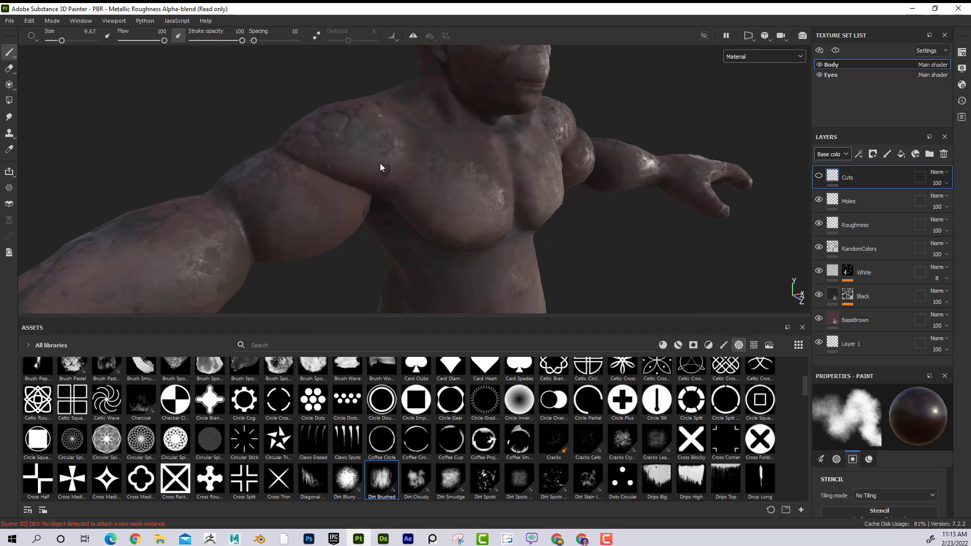
- Show the Cuts layer again on top of the creature's painted skin
scroll(465, 195, "down", 5)
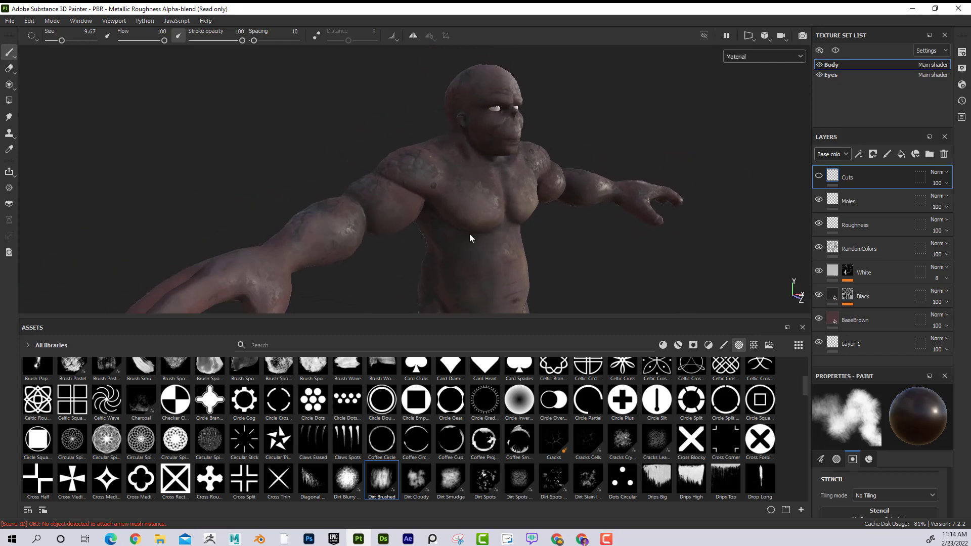
left_click_drag(466, 240, 421, 198, "alt")
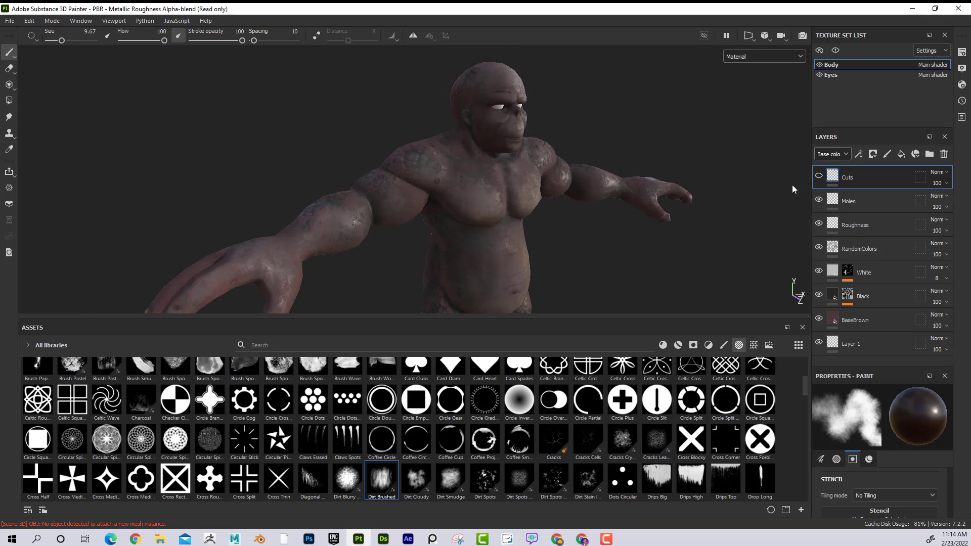
left_click_drag(678, 219, 507, 207, "alt")
left_click(819, 176)
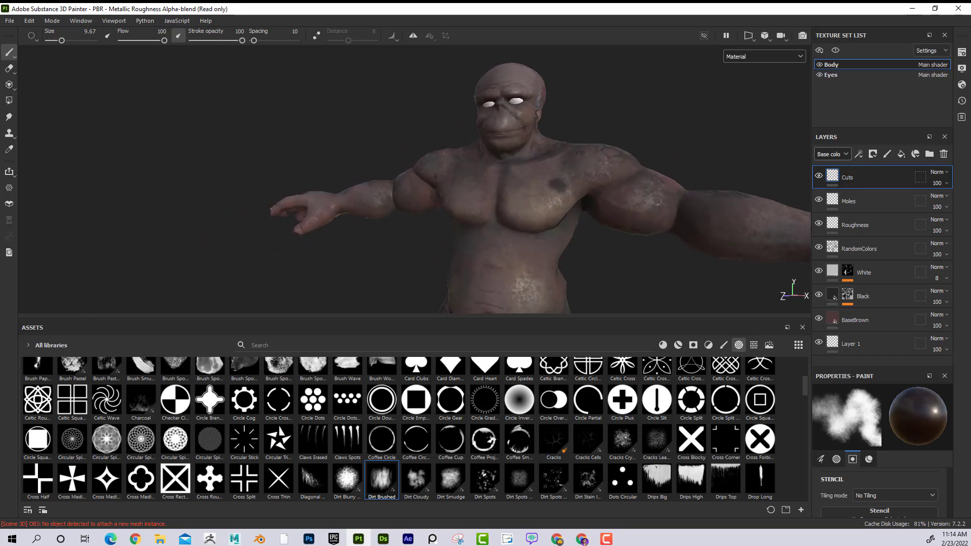
- Examine the dark cut on the creature's chest and the skin around the shoulder, up close and with the whole upper body in view
left_click_drag(570, 199, 602, 211, "alt")
right_click_drag(602, 211, 815, 307, "alt")
mouse_move(632, 243)
left_mouse_down("alt")
mouse_move(611, 280)
mouse_move(609, 259)
mouse_move(613, 277)
left_mouse_up("alt")
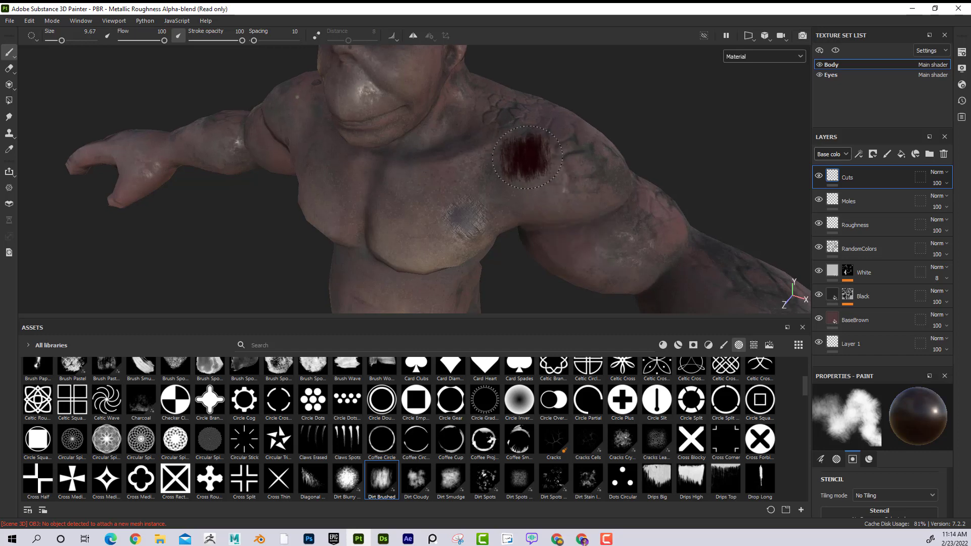
right_click_drag(566, 241, 333, 233, "alt")
left_click_drag(498, 251, 500, 231, "alt")
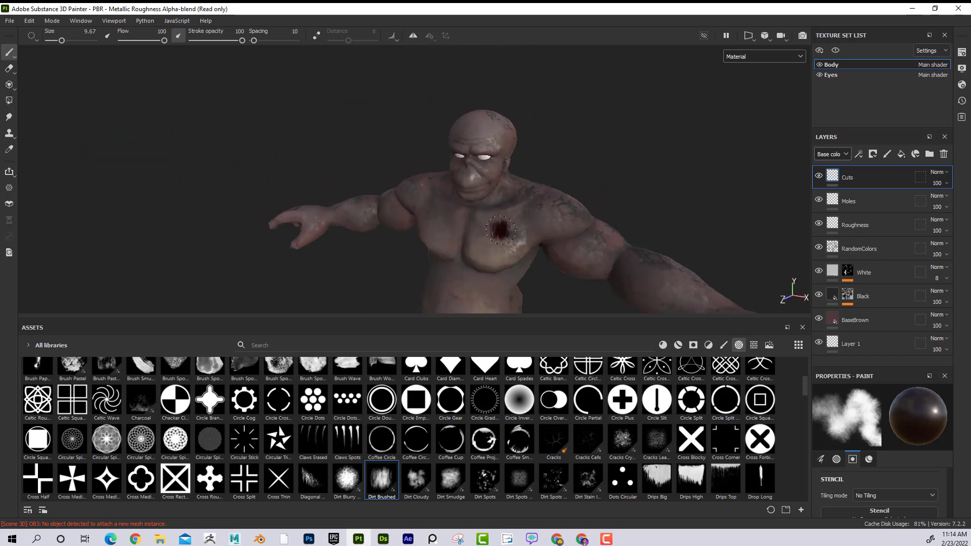
middle_click_drag(501, 230, 441, 198, "alt")
right_click_drag(441, 198, 501, 205, "alt")
mouse_move(501, 205)
left_mouse_down("alt")
mouse_move(538, 207)
mouse_move(465, 204)
left_mouse_up("alt")
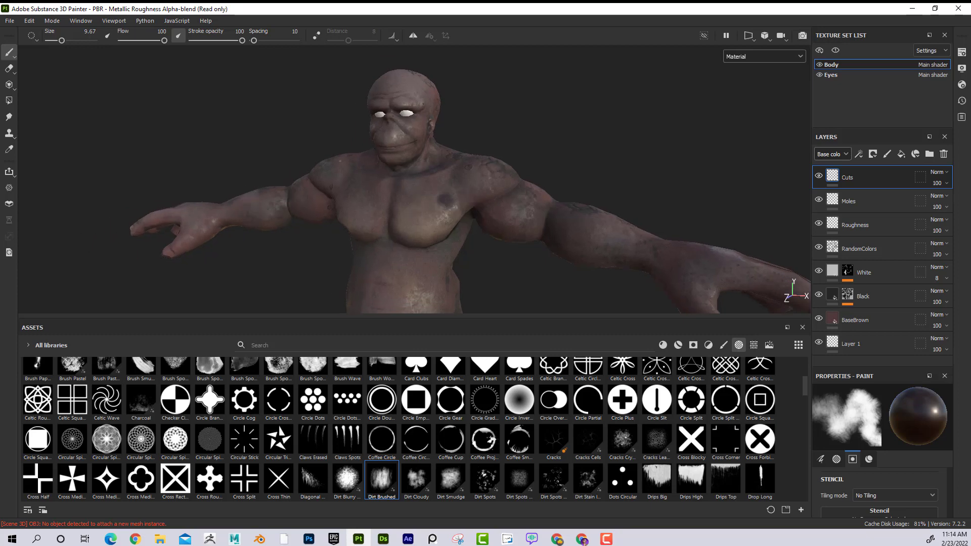